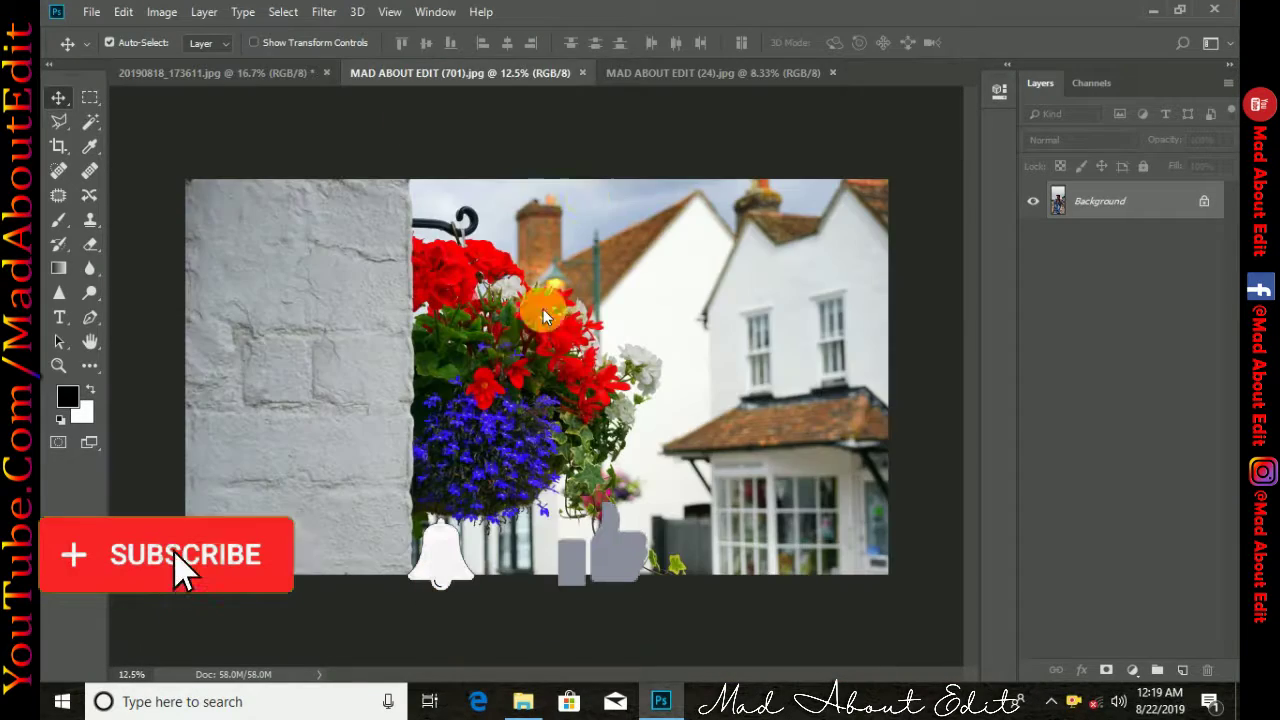
Switch to the MAD ABOUT EDIT (701) flower-basket photo
click(652, 73)
Duplicate the photo to Layer 1, hide Background, and crop the houses off the right
click(508, 73)
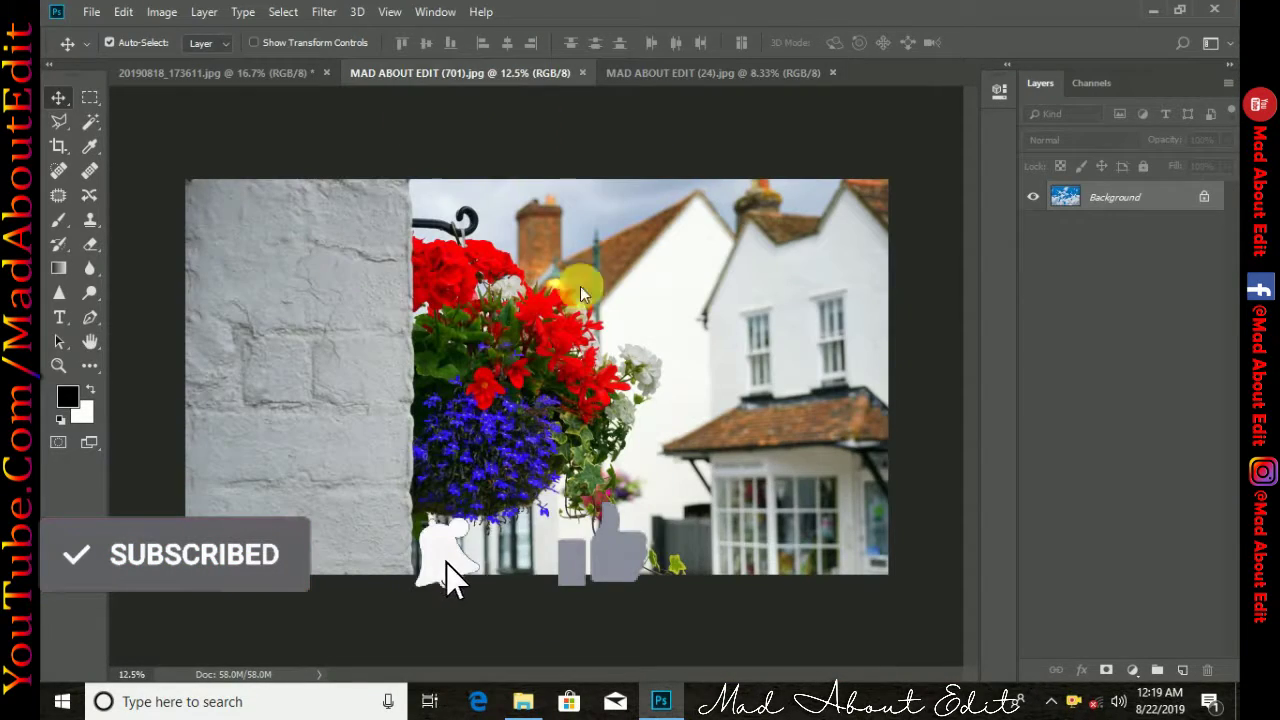
click(55, 150)
drag(886, 378, 793, 395)
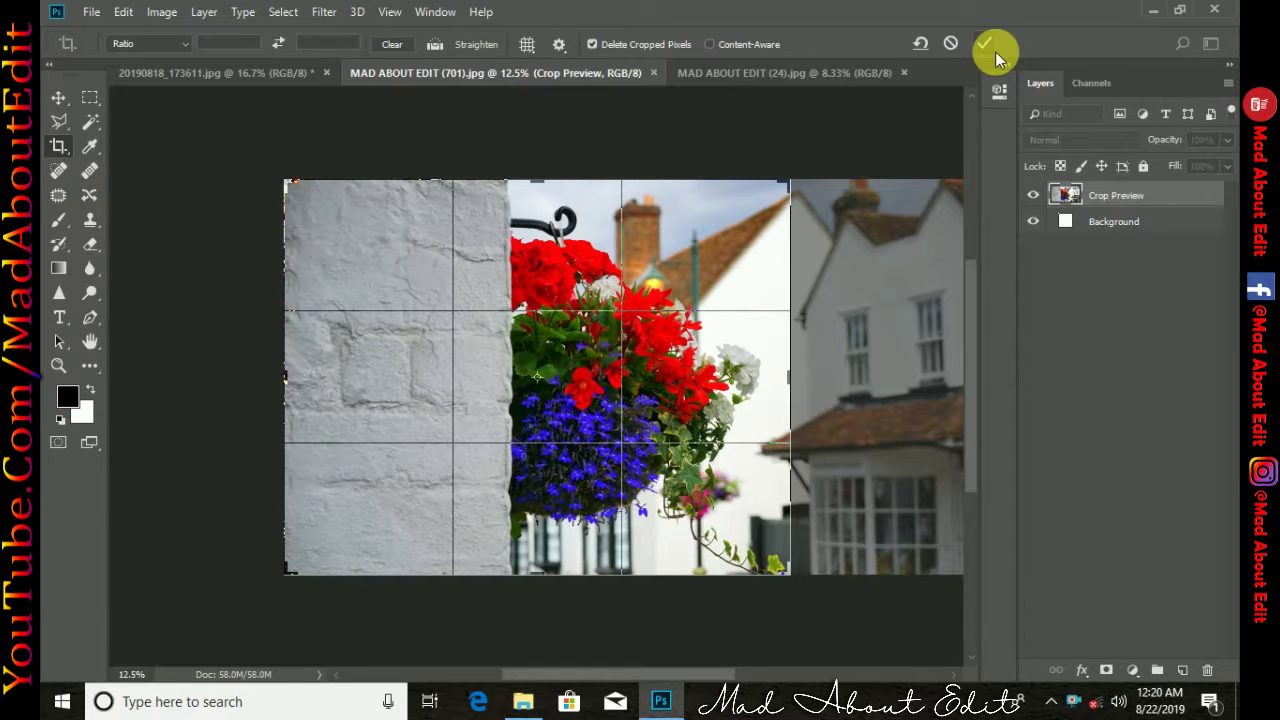
click(955, 46)
key(ctrl+j)
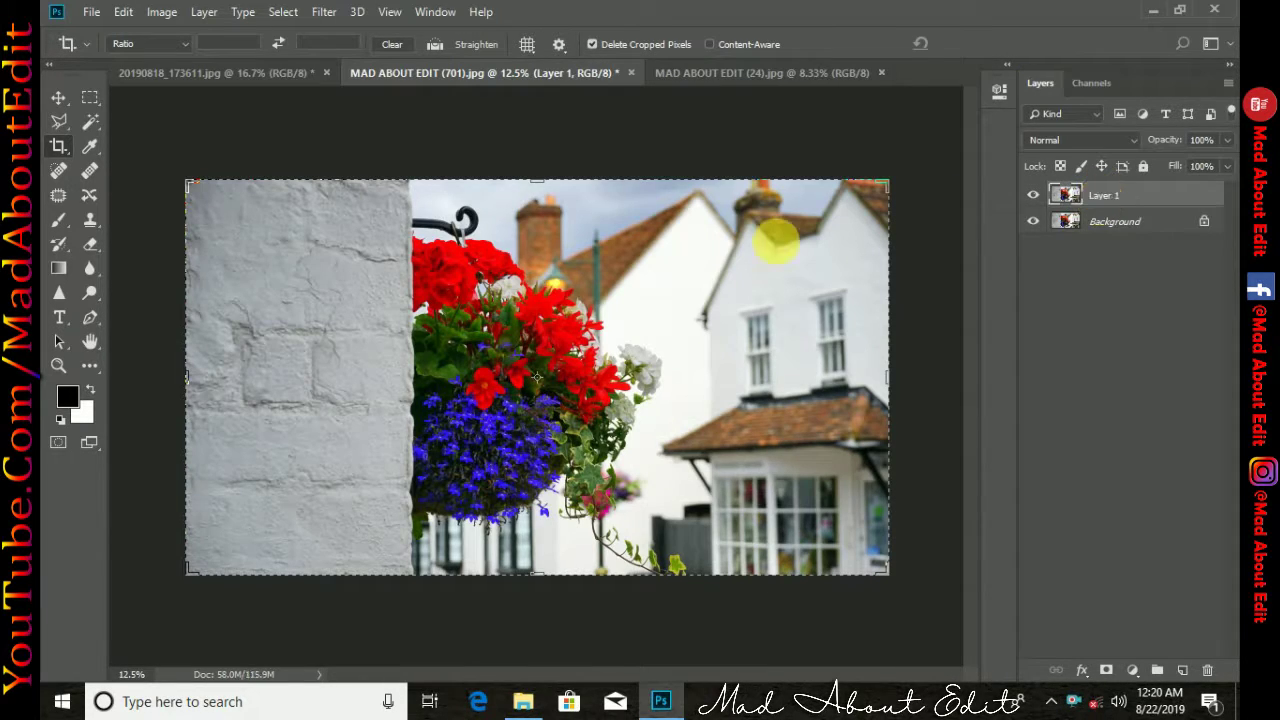
click(1033, 221)
drag(893, 380, 792, 393)
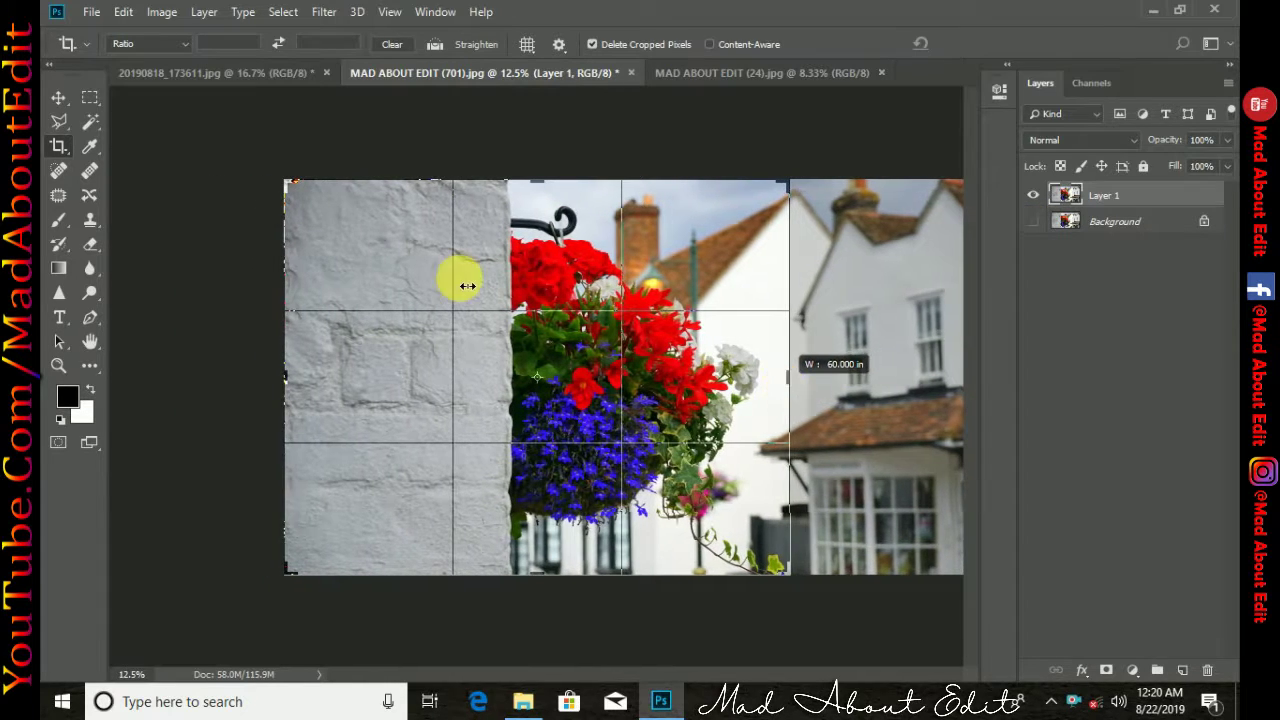
click(984, 43)
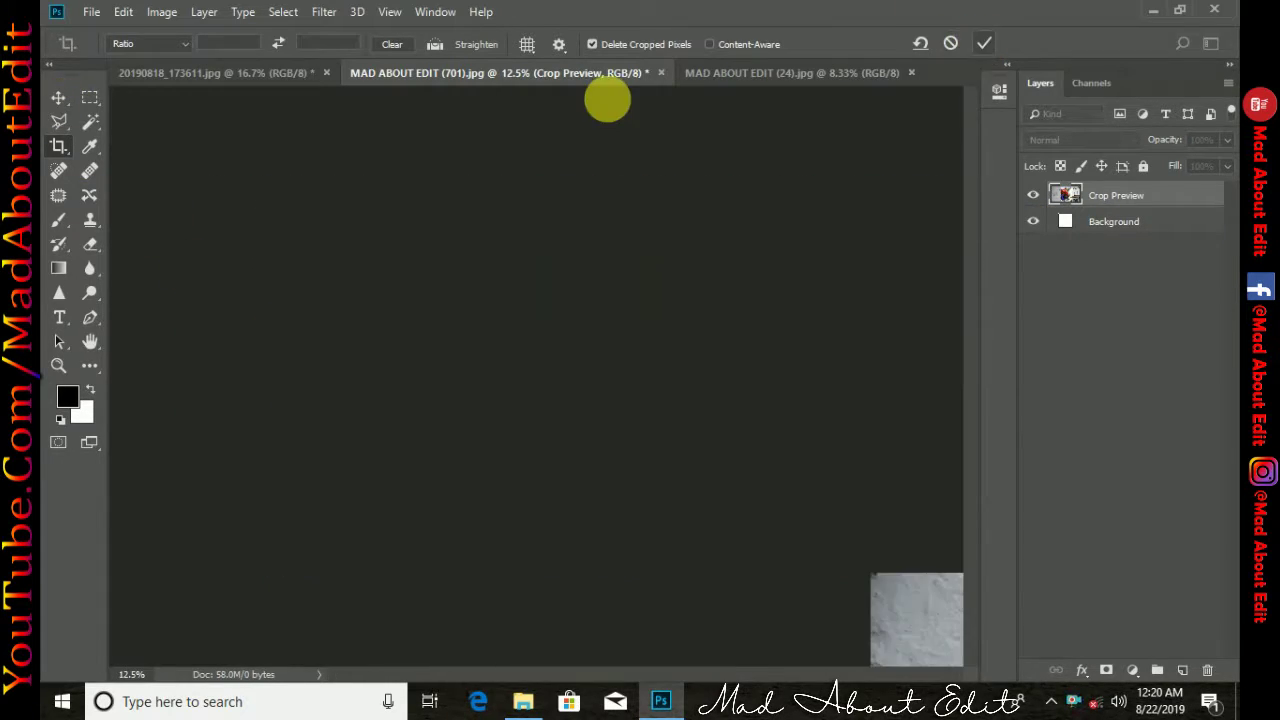
Extend the canvas upward, leaving empty transparent space above the photo
click(582, 288)
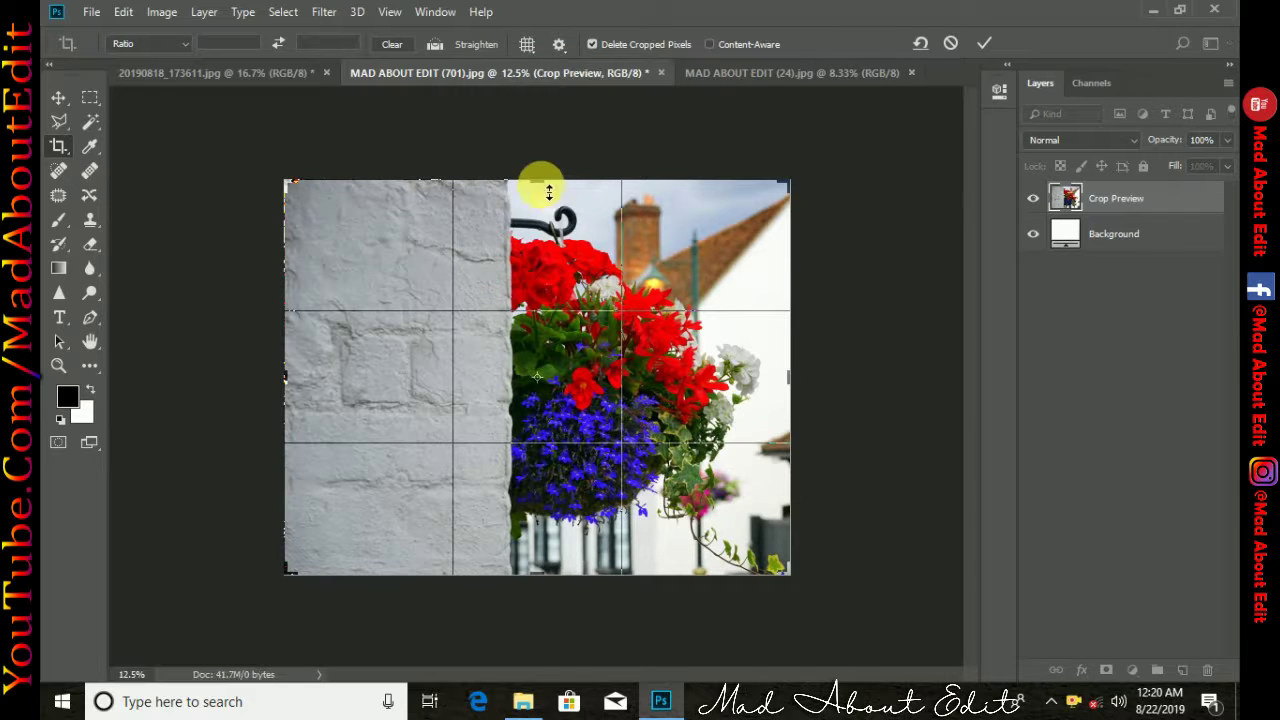
drag(543, 189, 545, 88)
key(ctrl+minus)
key(ctrl+minus)
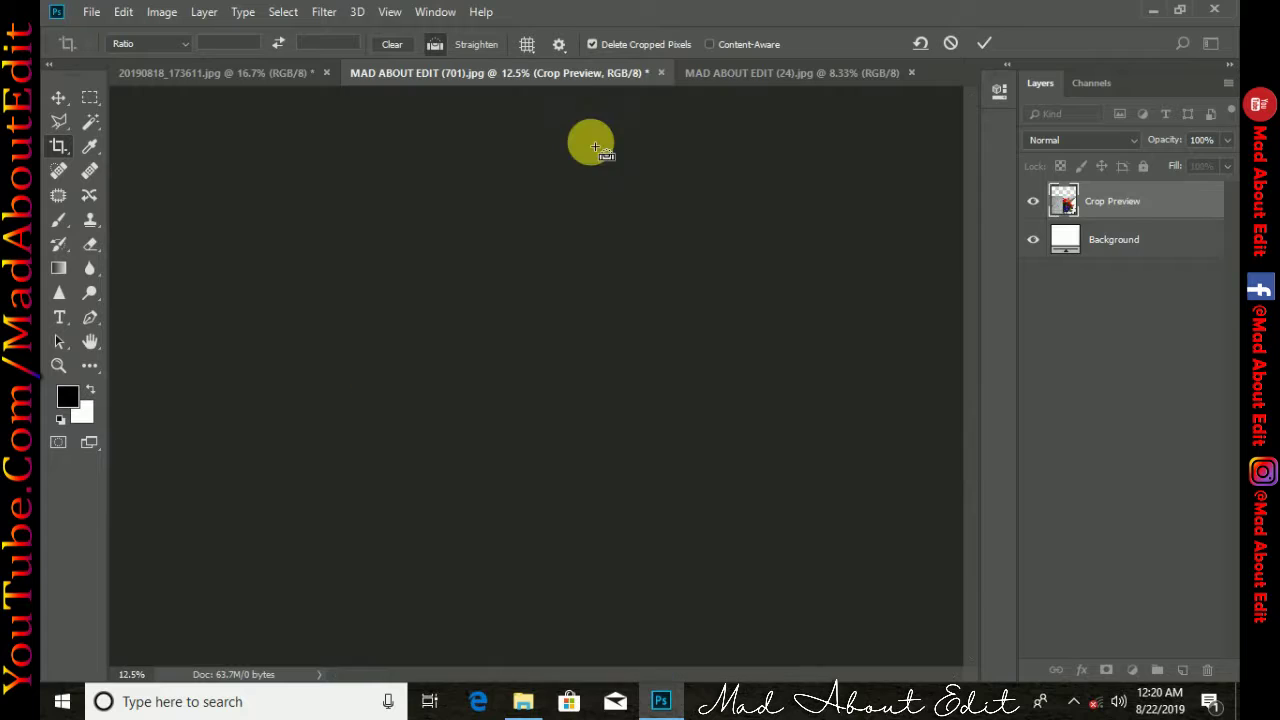
drag(536, 226, 540, 191)
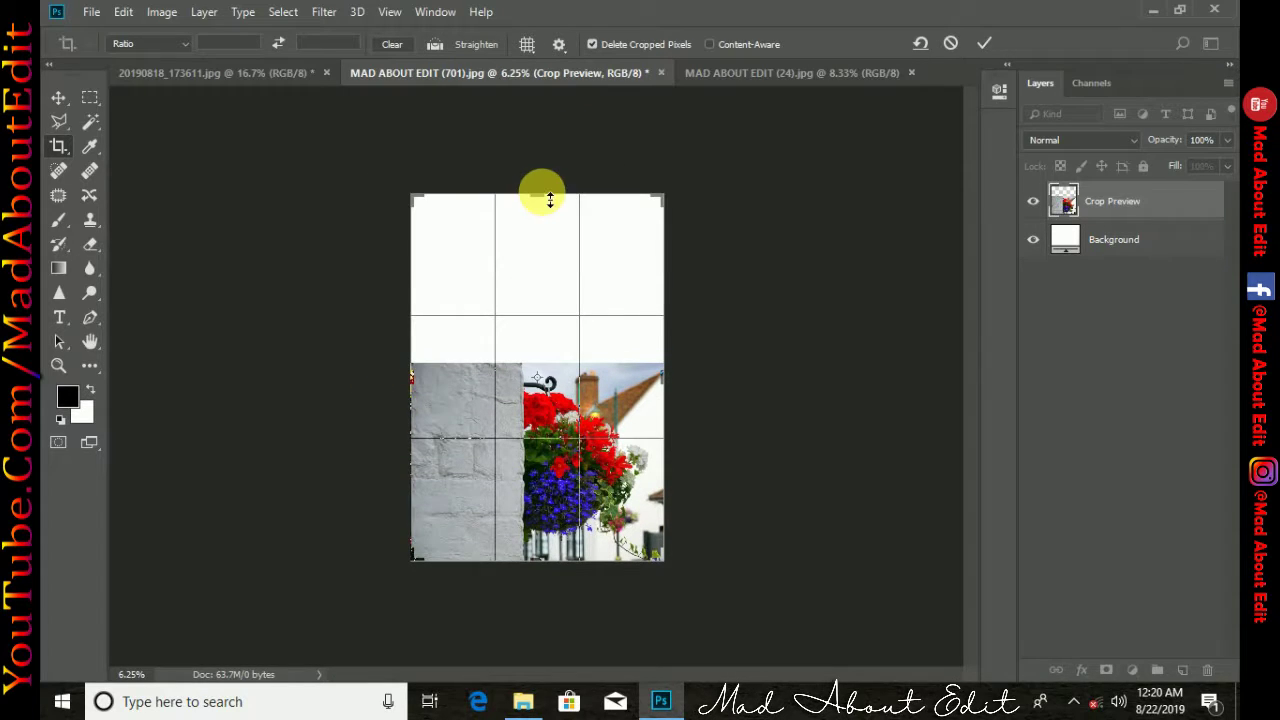
key(Return)
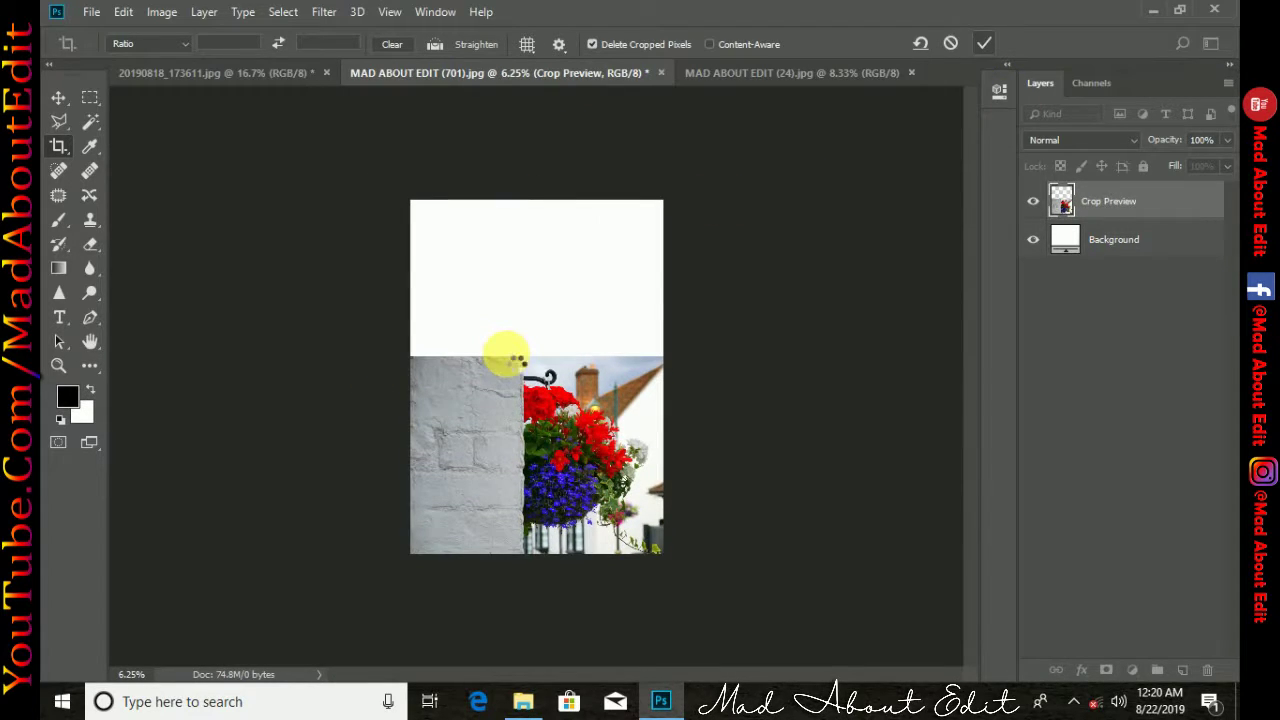
key(ctrl+plus)
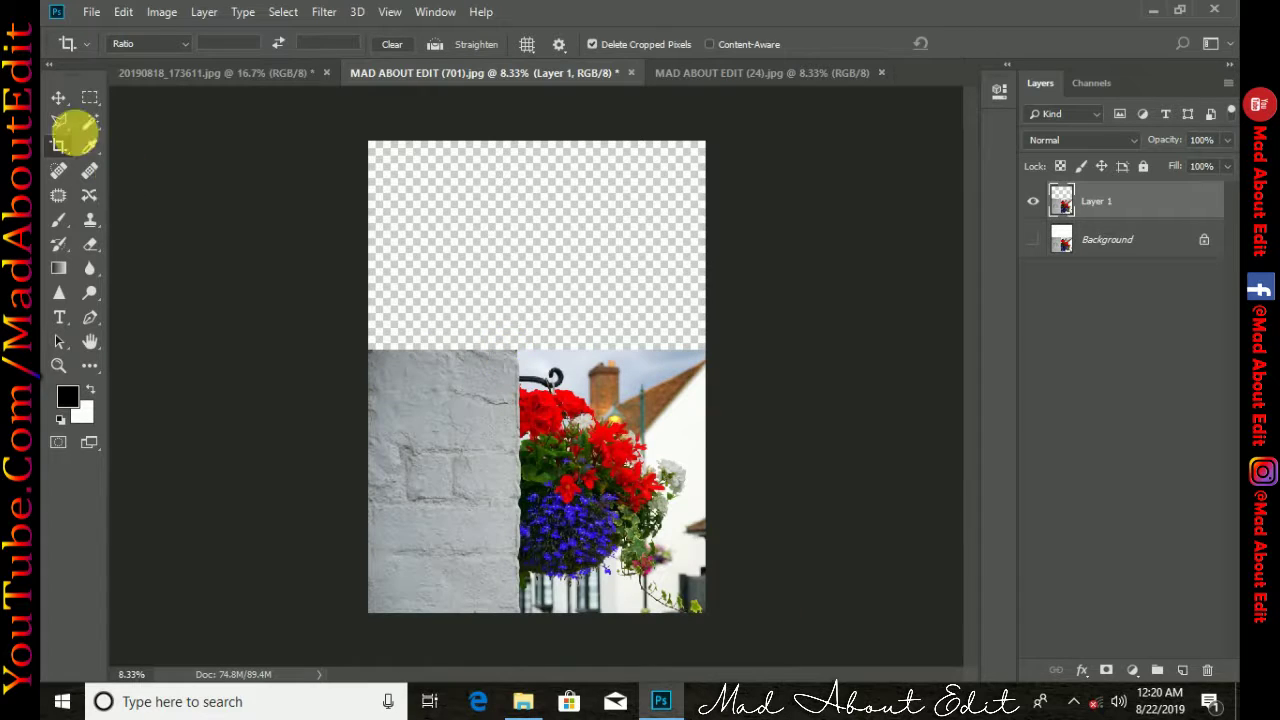
key(v)
double_click(1100, 201)
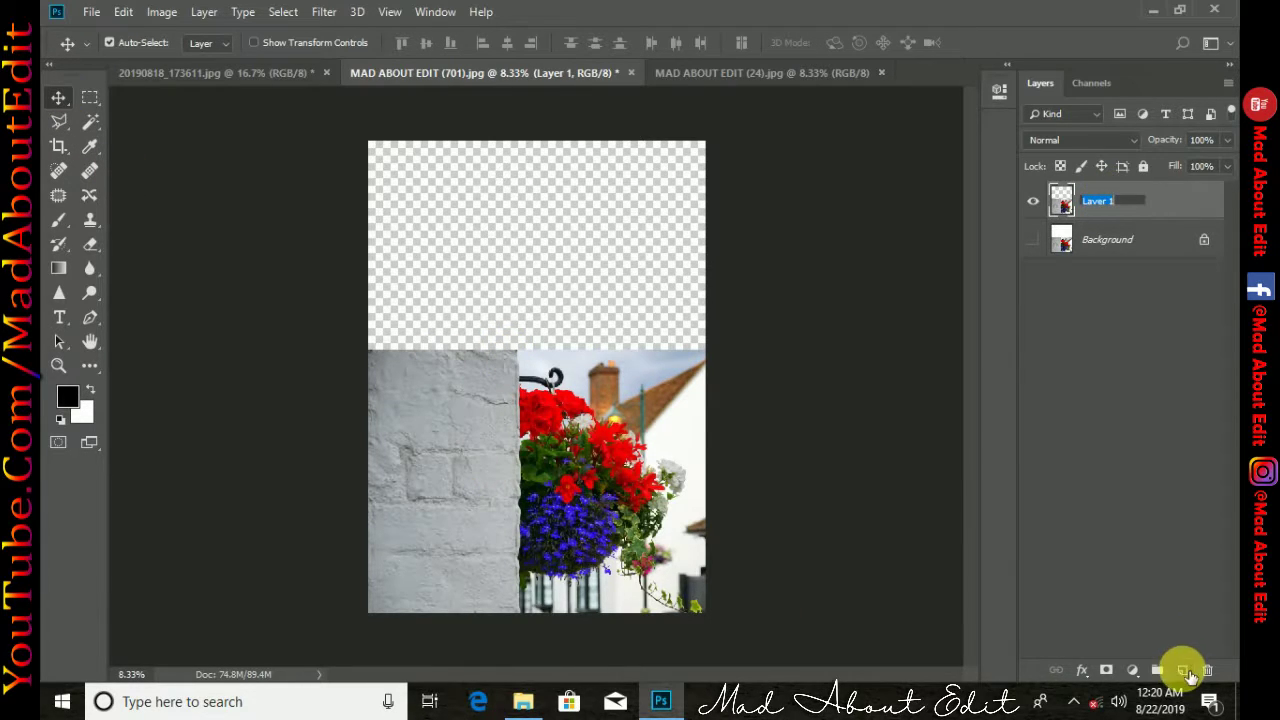
Duplicate Layer 1, line the copy's wall up in the empty top, and add a mask
drag(1100, 200, 1182, 670)
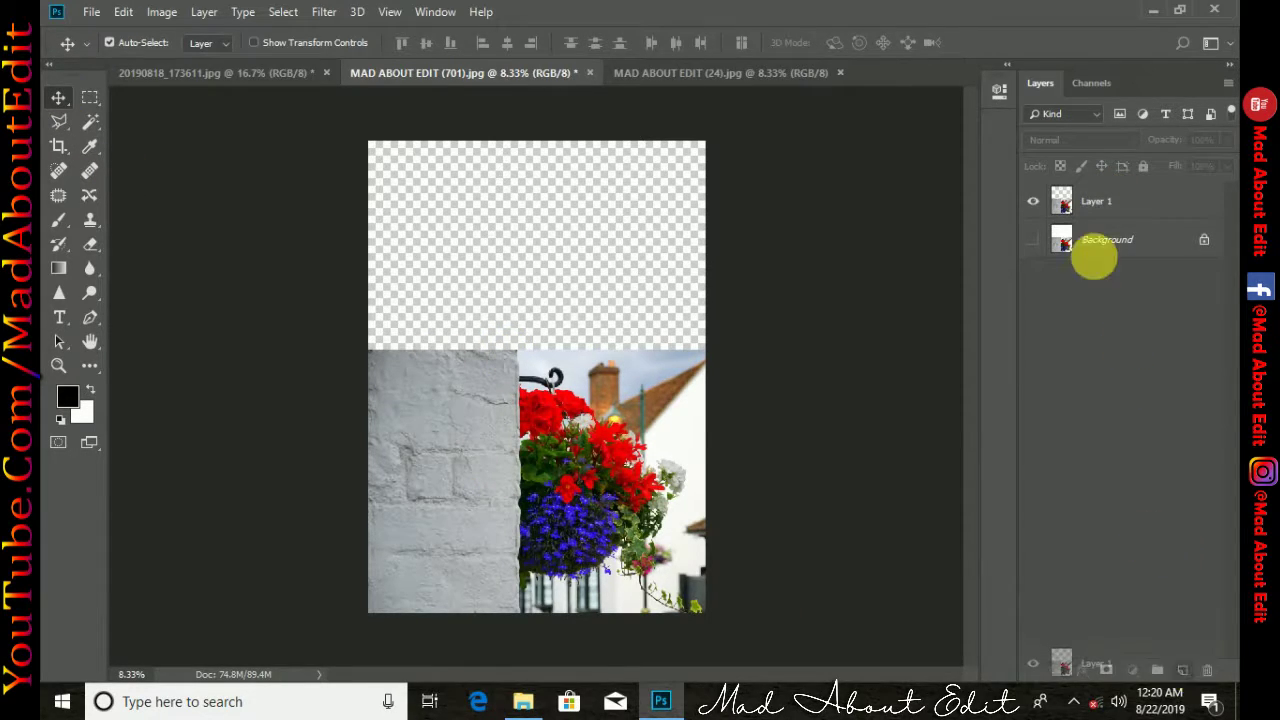
mouse_move(481, 435)
mouse_down()
mouse_move(482, 242)
mouse_move(500, 252)
mouse_up()
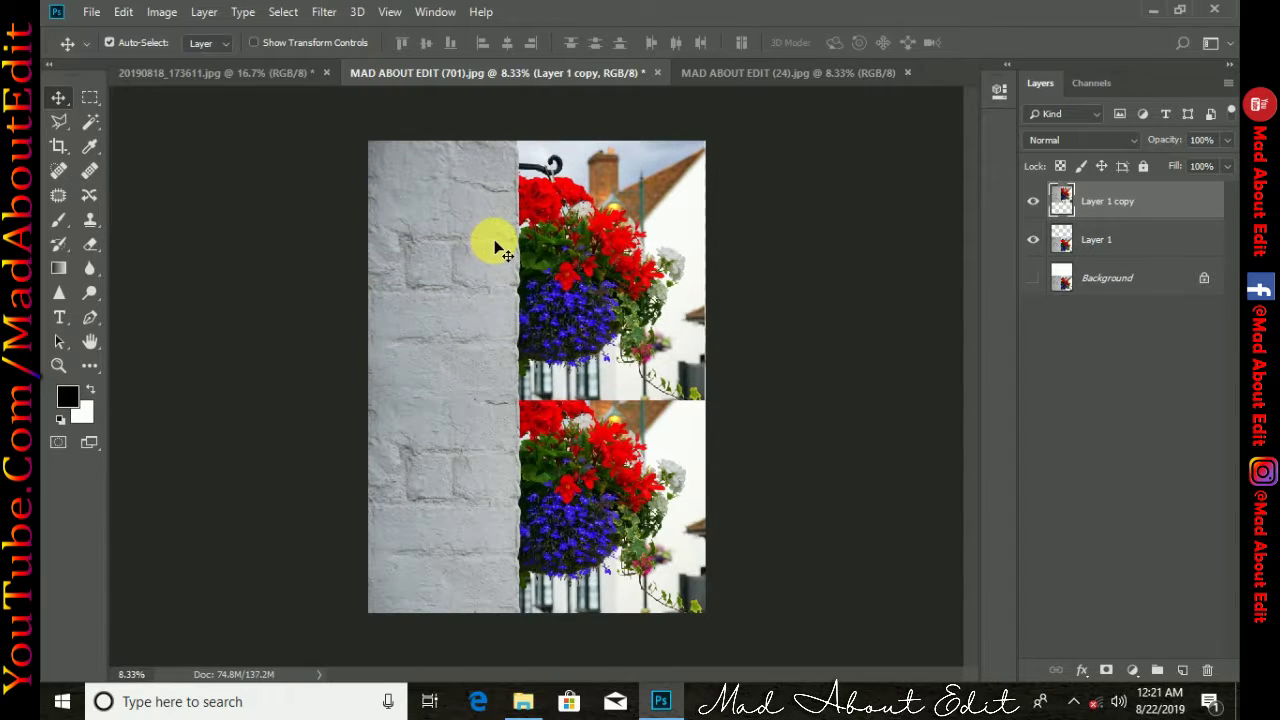
drag(613, 315, 609, 314)
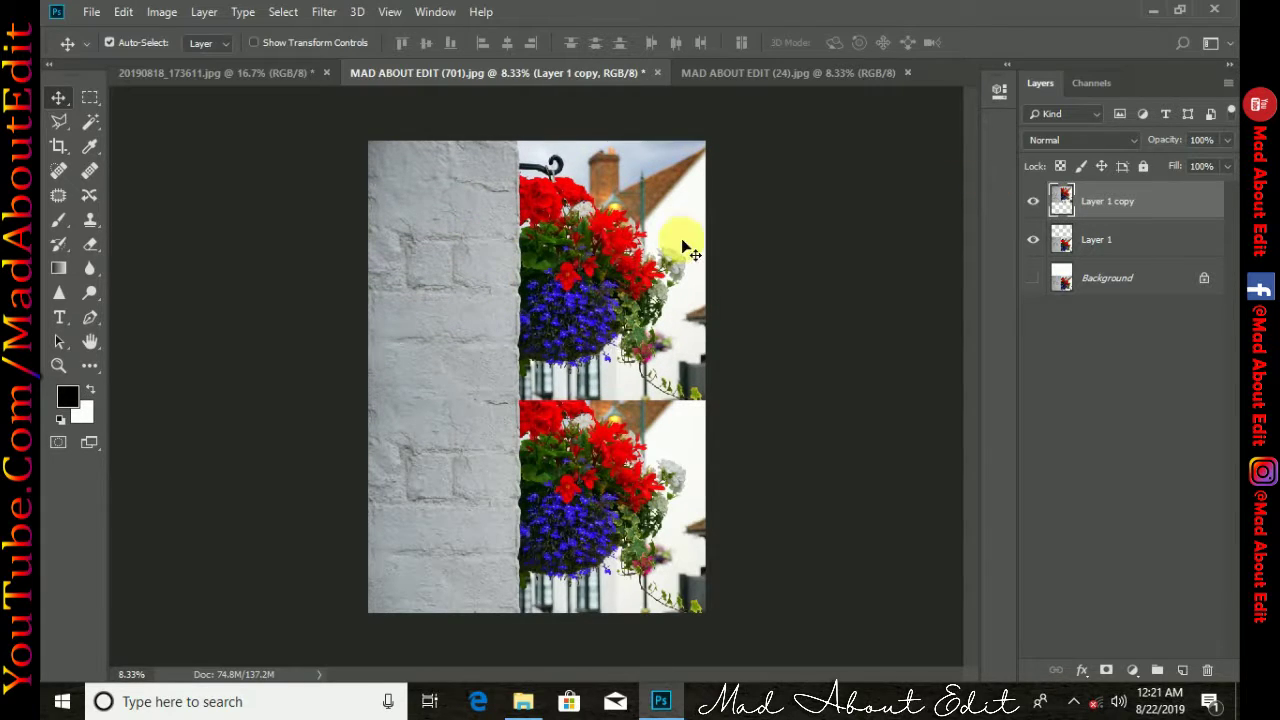
click(1108, 670)
click(58, 220)
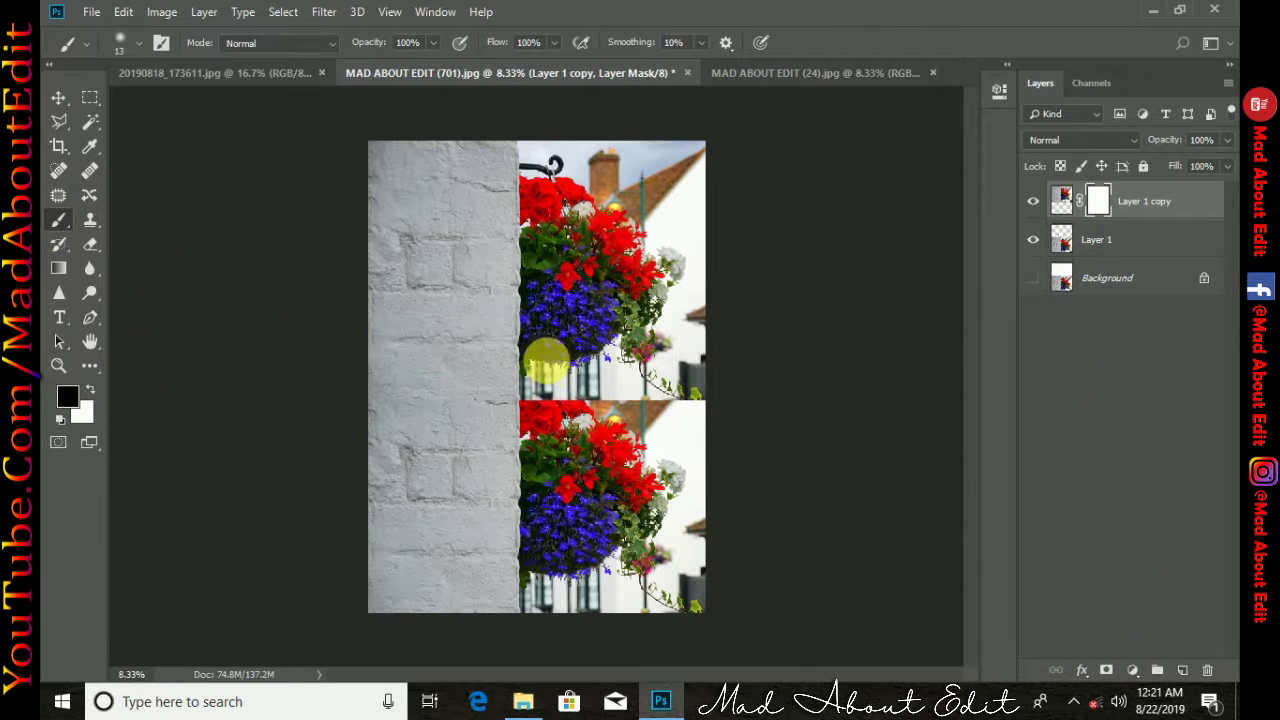
drag(528, 363, 517, 346)
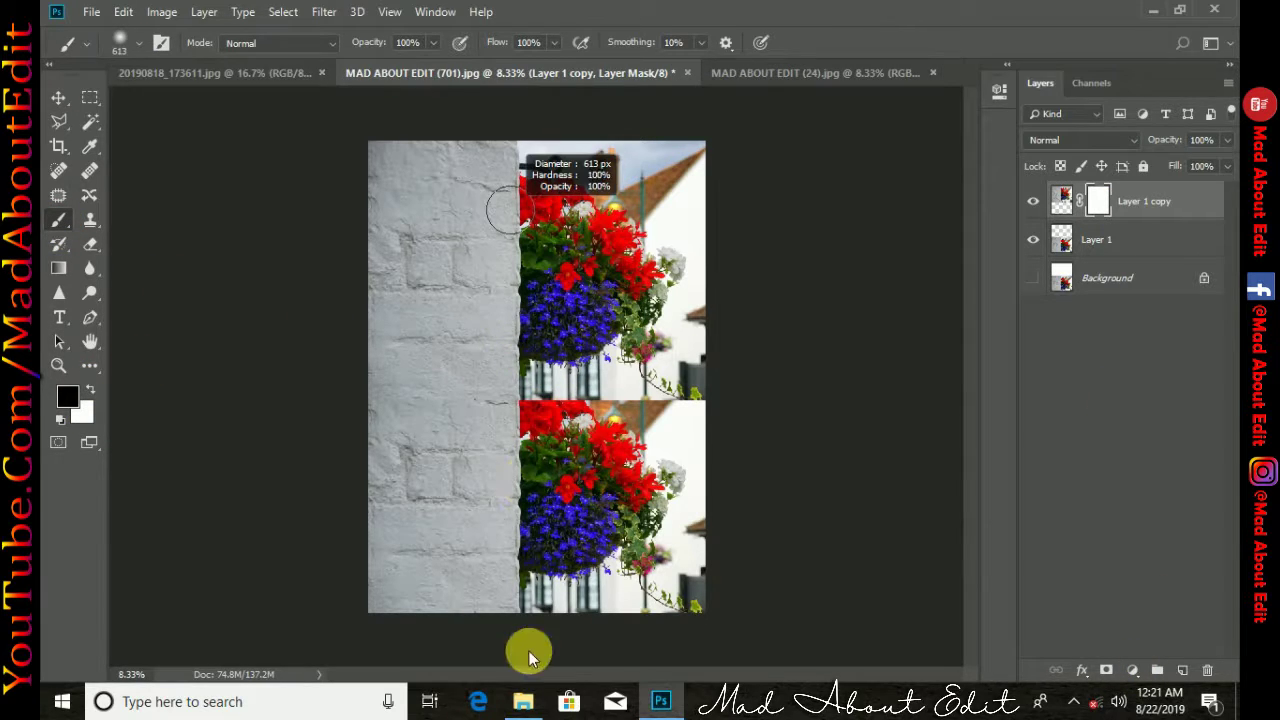
scroll(556, 360, up, 1)
scroll(560, 360, up, 2)
scroll(562, 365, up, 2)
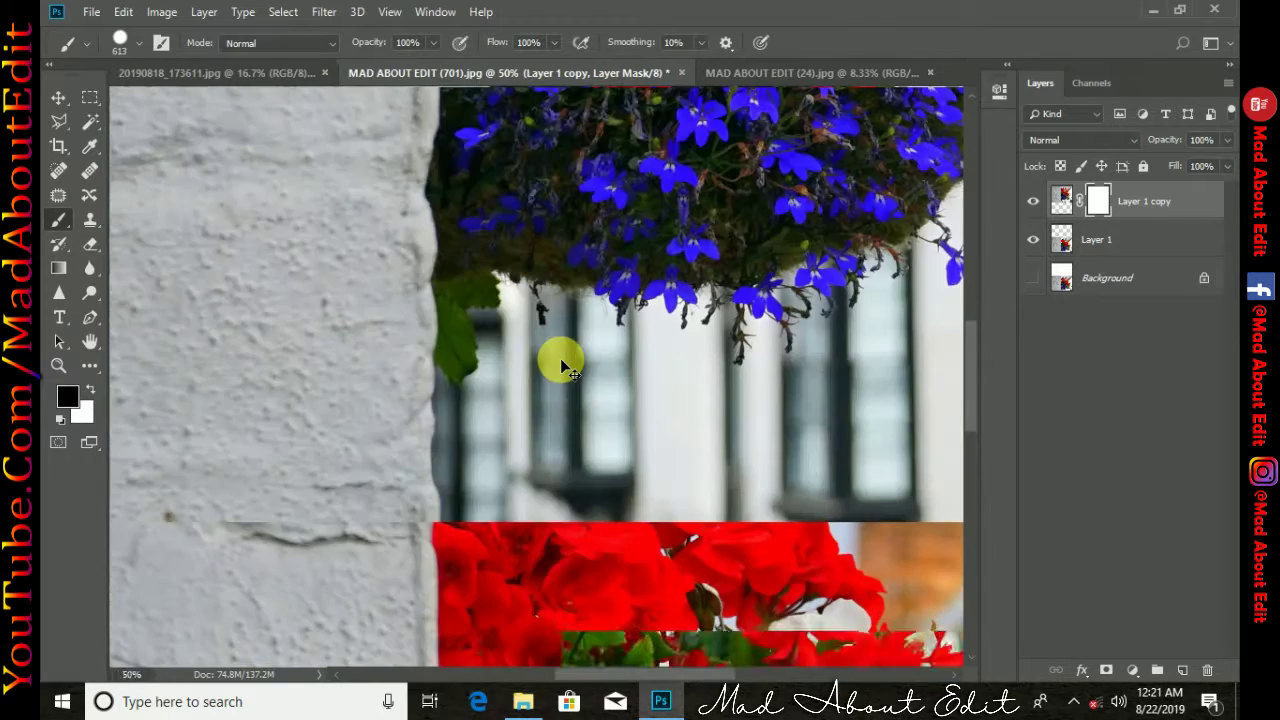
scroll(560, 358, up, 1)
scroll(608, 243, up, 1)
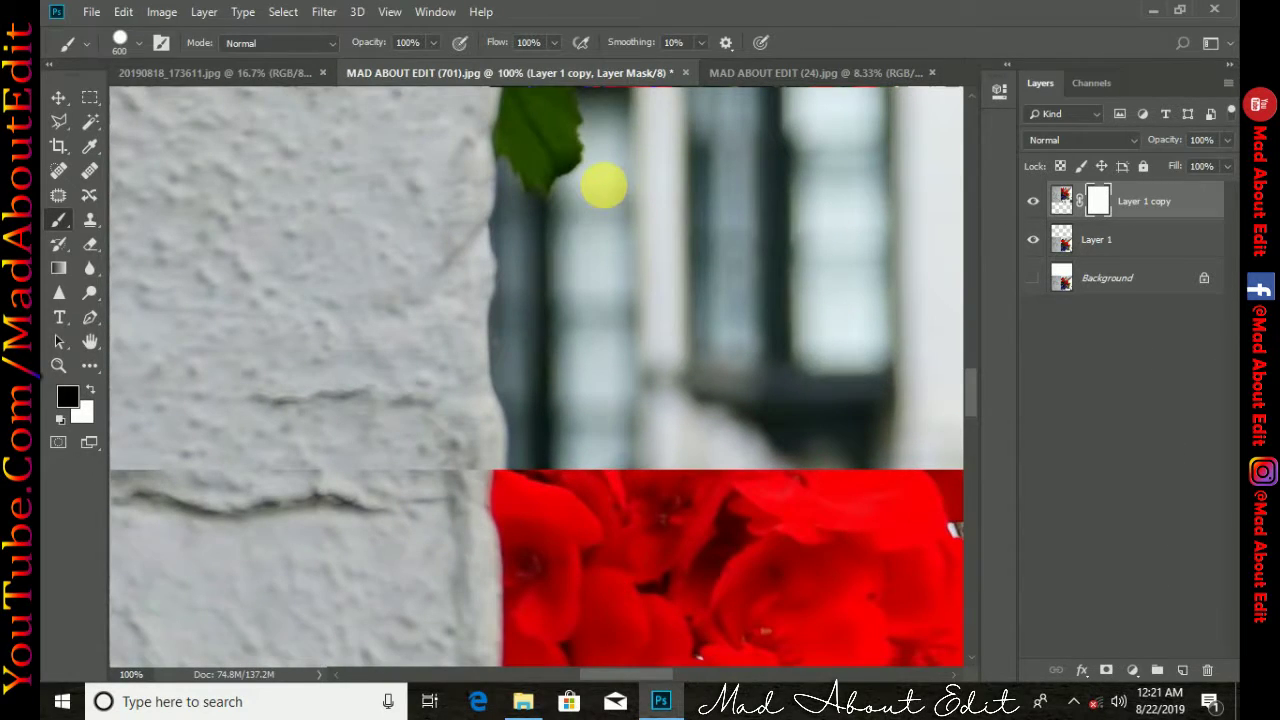
key(bracketleft)
key(bracketleft)
key(bracketleft)
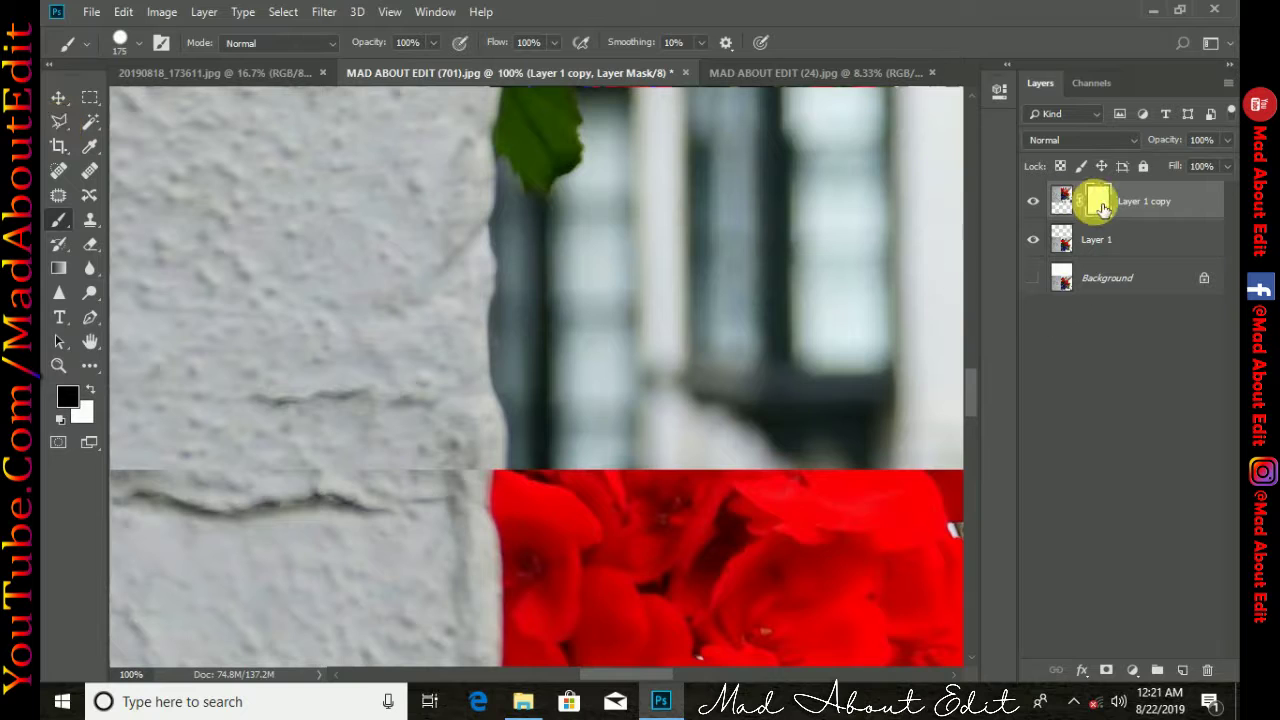
right_click(1103, 207)
click(1085, 250)
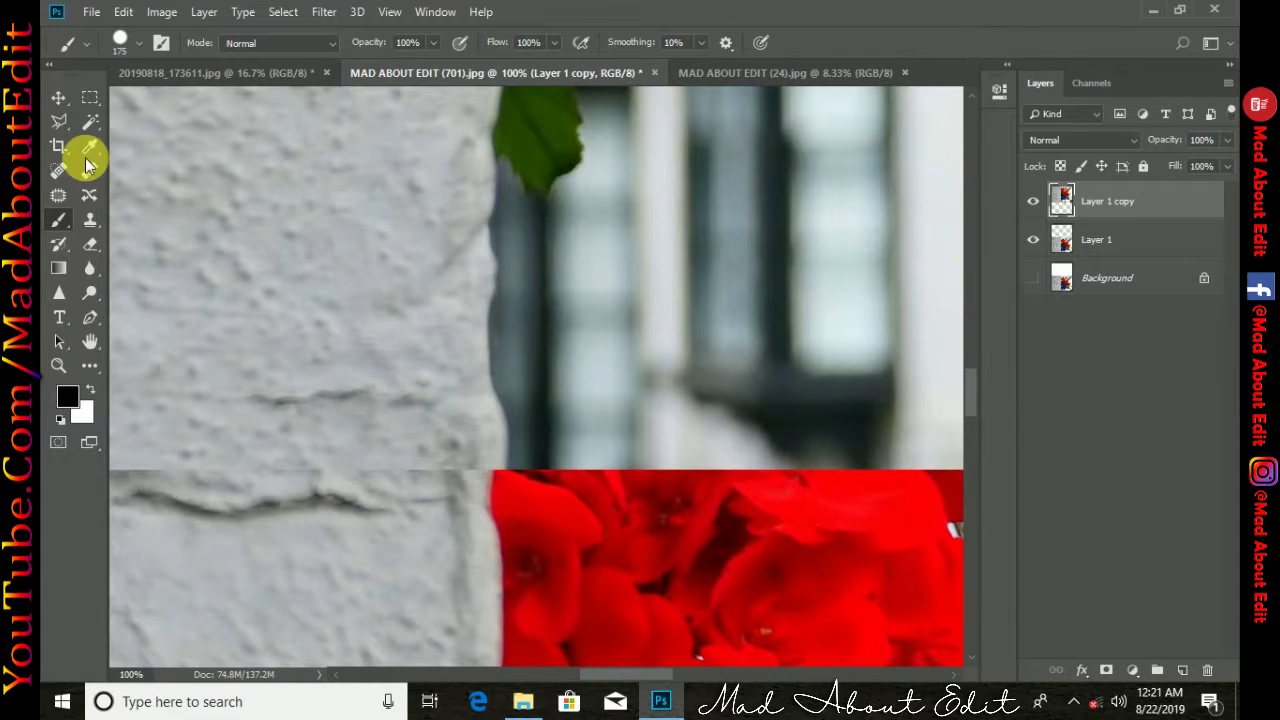
Lasso and delete the flowers and dark gap along the lower wall edge
click(59, 121)
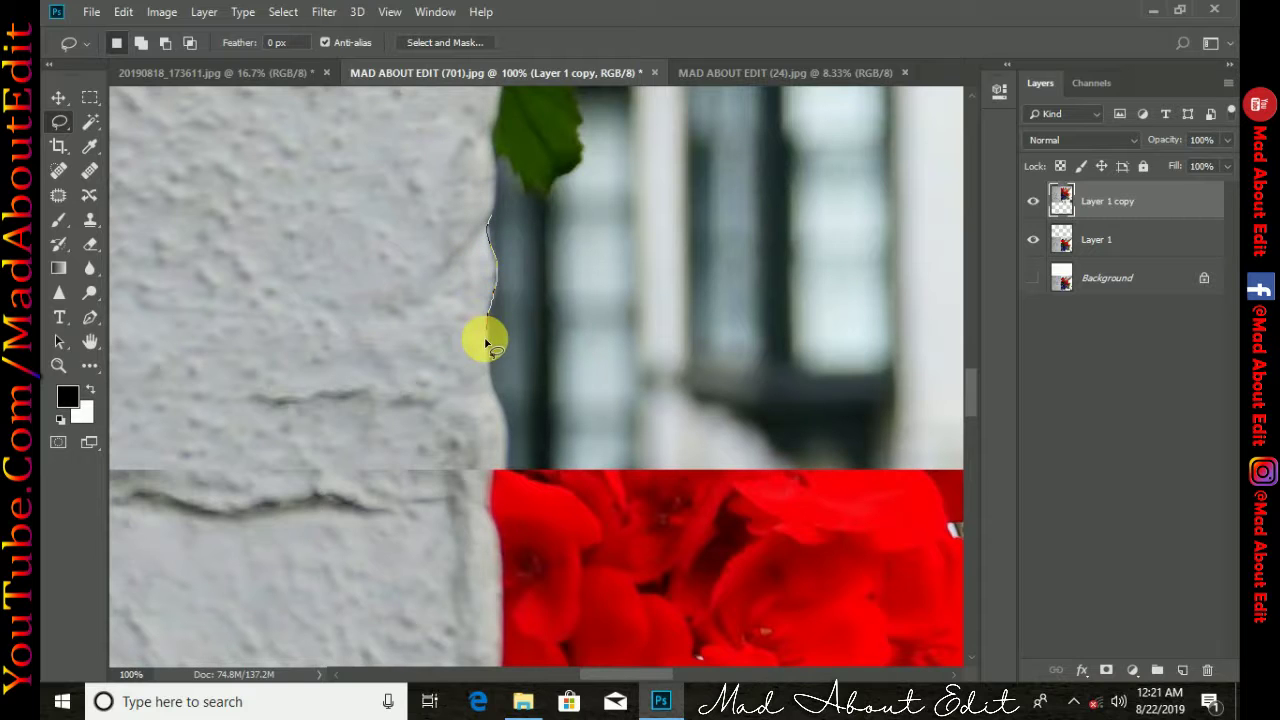
drag(503, 445, 563, 500)
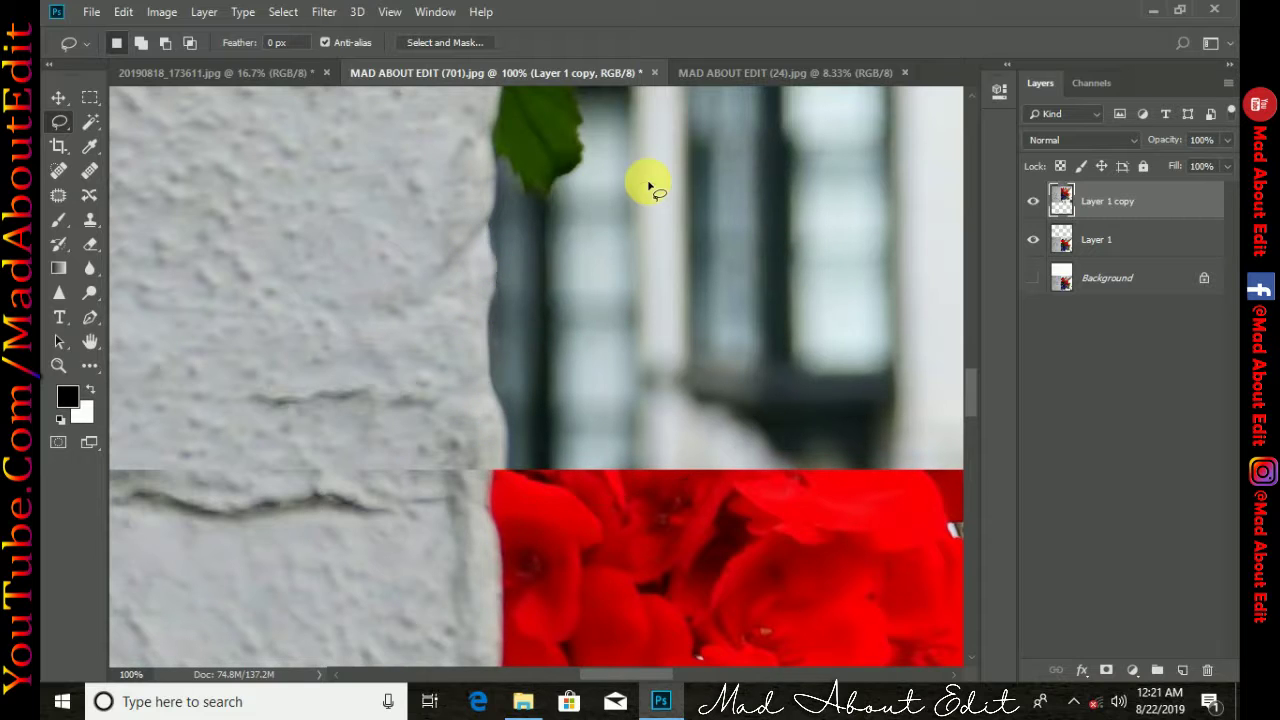
key(Delete)
drag(634, 163, 666, 400)
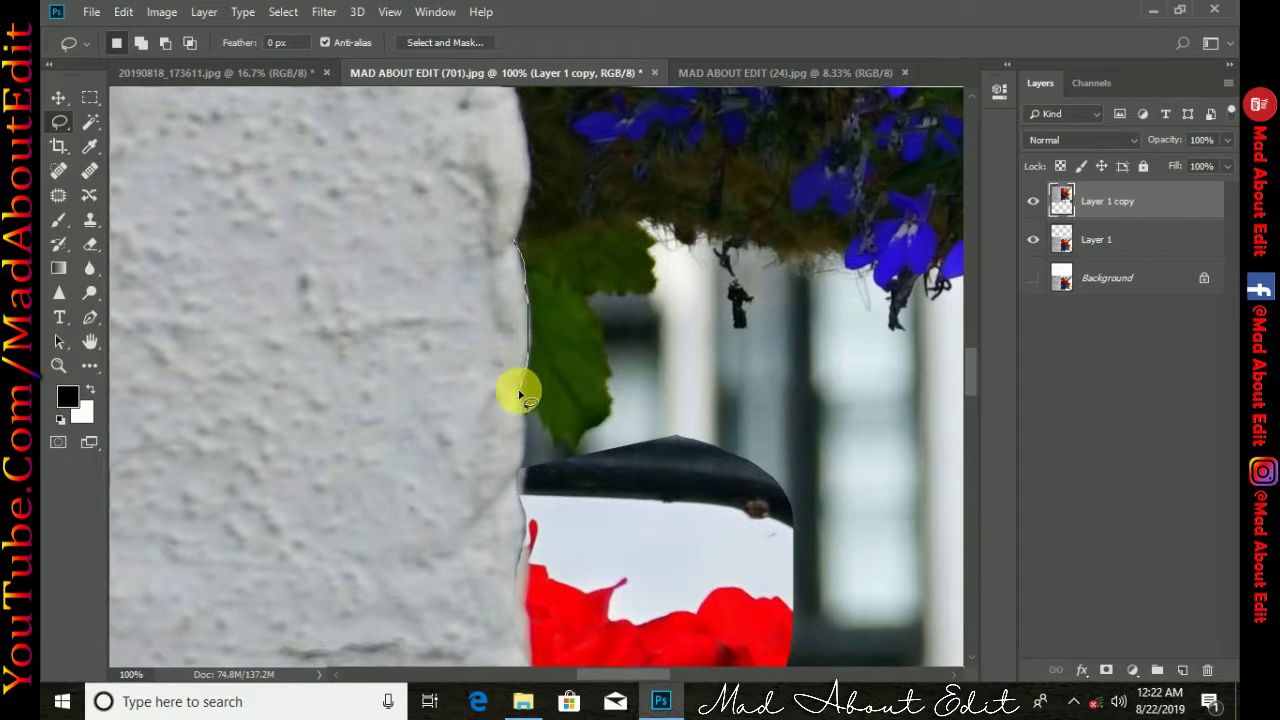
drag(643, 488, 640, 209)
key(Delete)
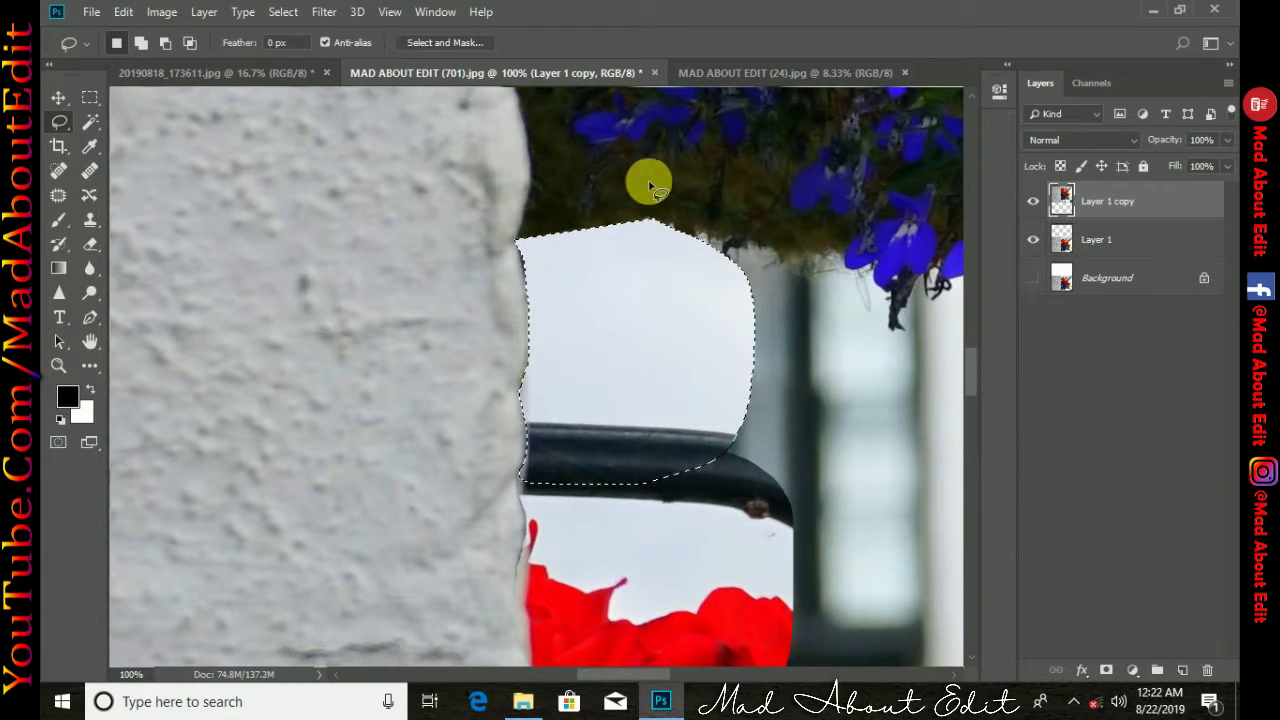
scroll(591, 194, up, 2)
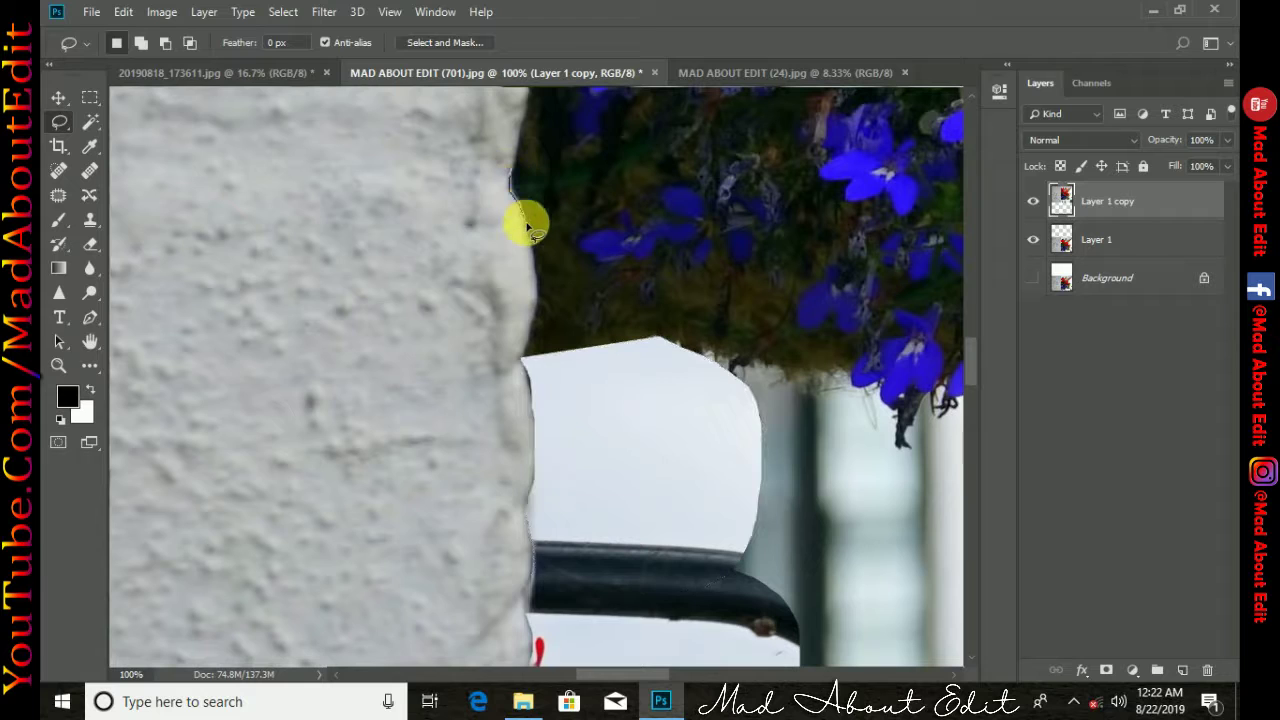
key(Delete)
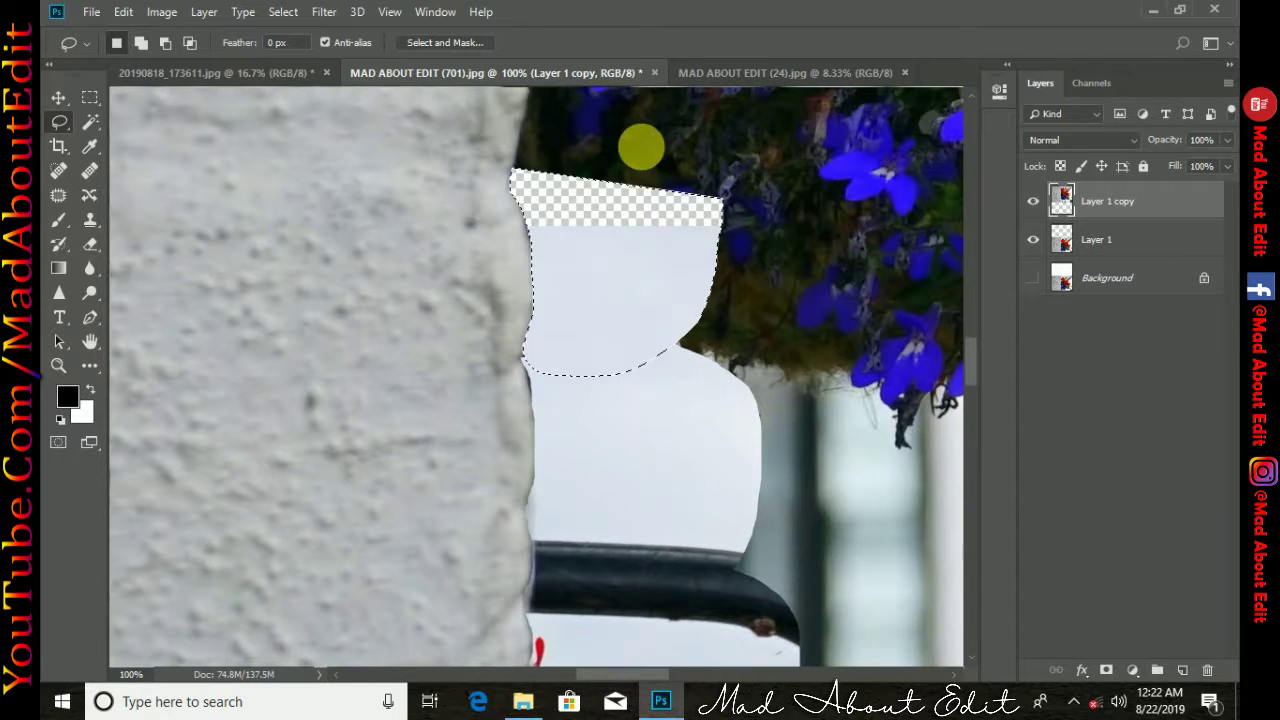
drag(640, 137, 645, 366)
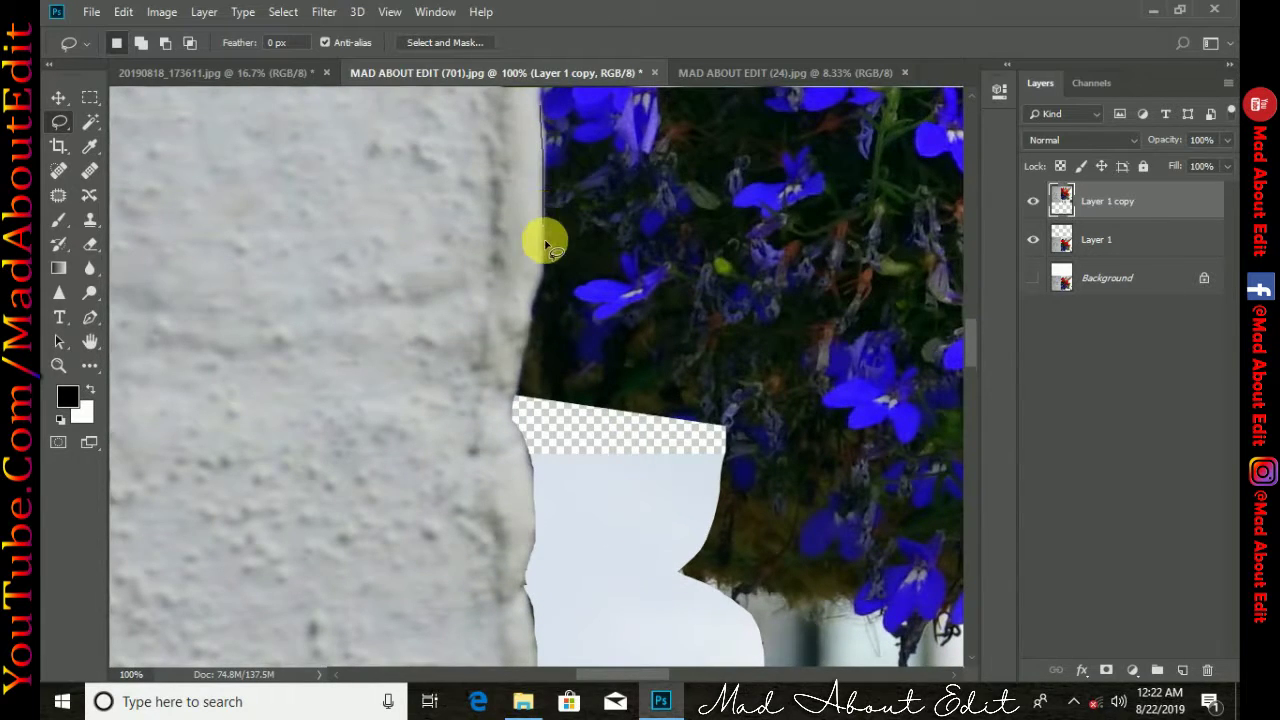
drag(545, 245, 651, 251)
key(Delete)
scroll(520, 340, down, 1)
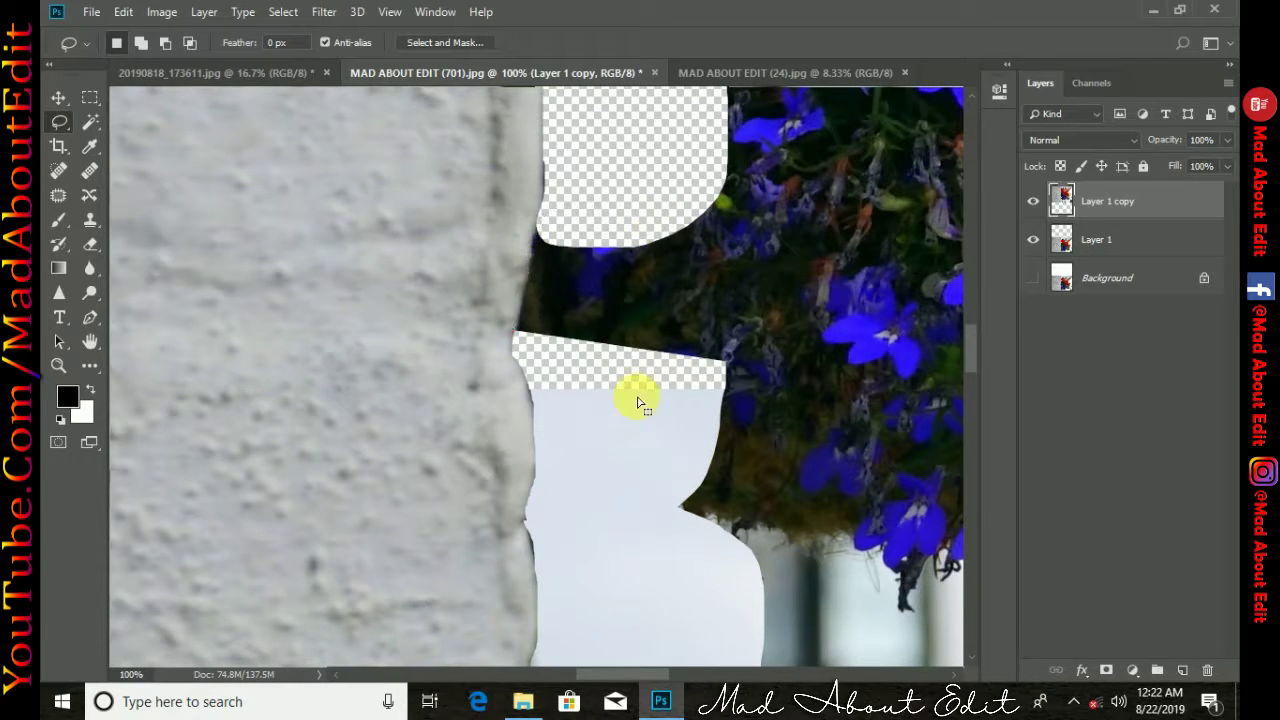
key(Delete)
Cut away the flower patches, leaves and dark gaps further up beside the wall
scroll(586, 271, up, 3)
scroll(608, 357, up, 3)
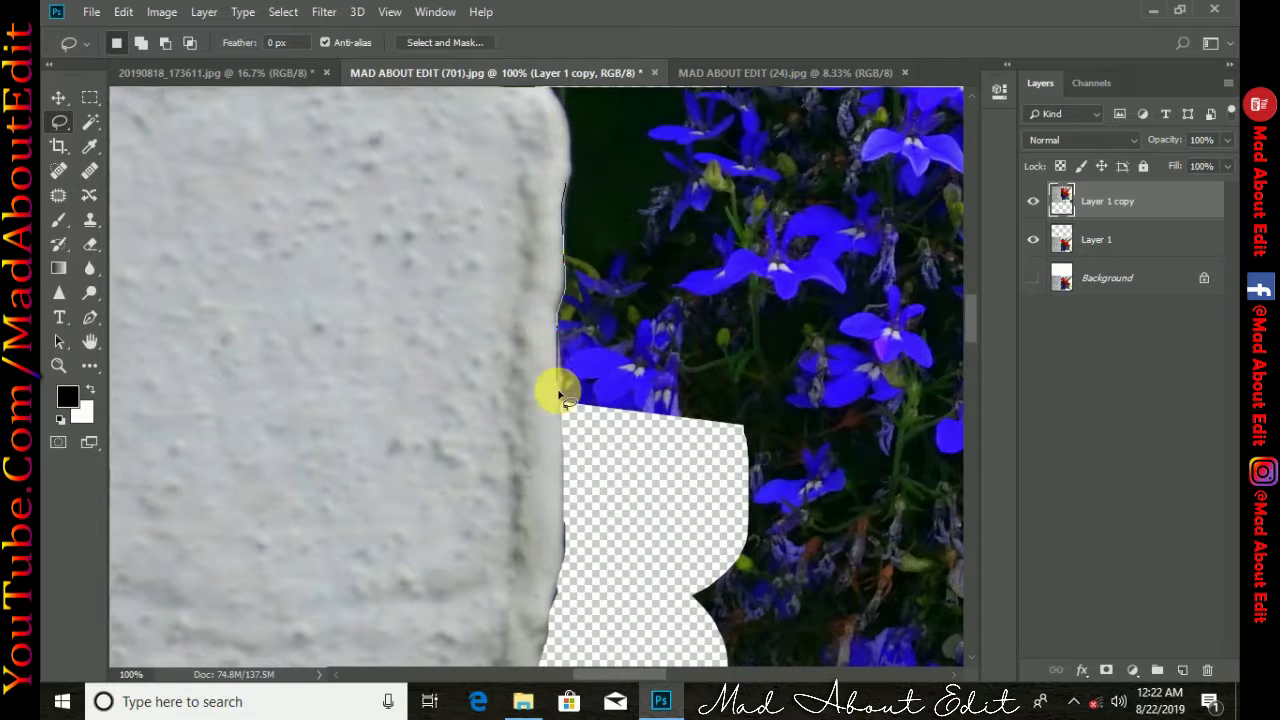
drag(560, 392, 714, 166)
key(Delete)
scroll(620, 215, up, 3)
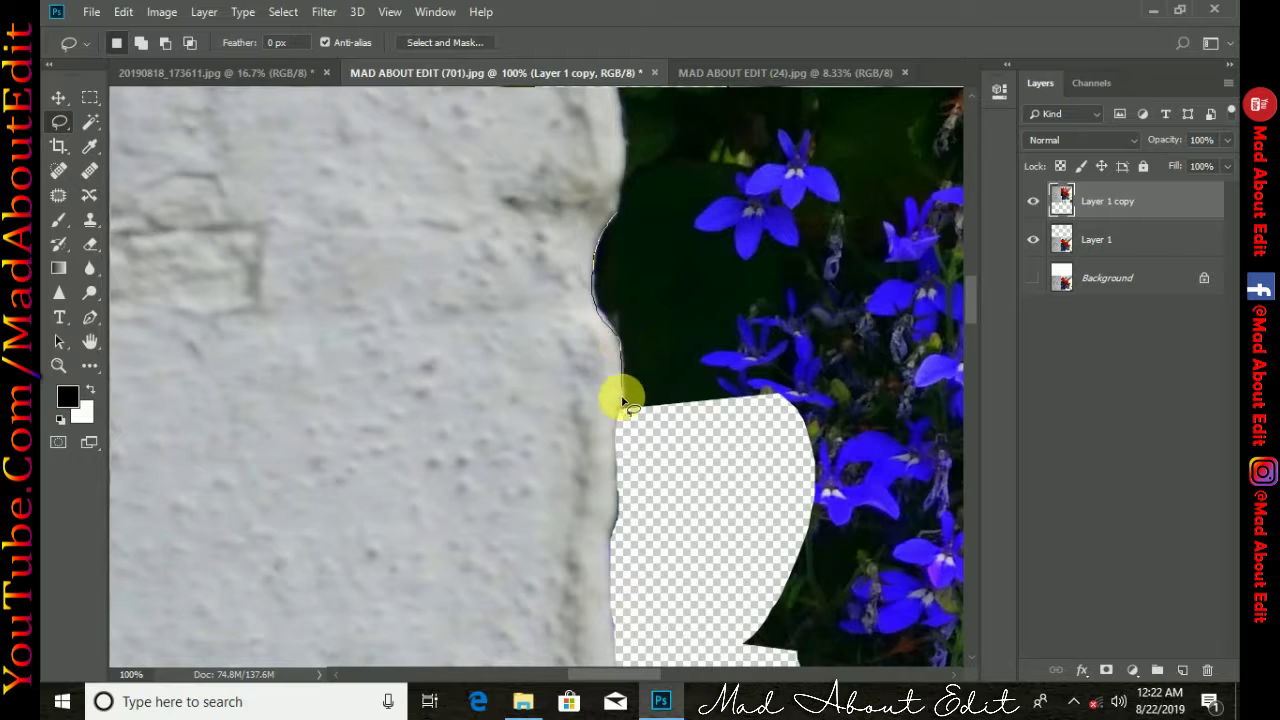
key(Delete)
scroll(655, 332, up, 3)
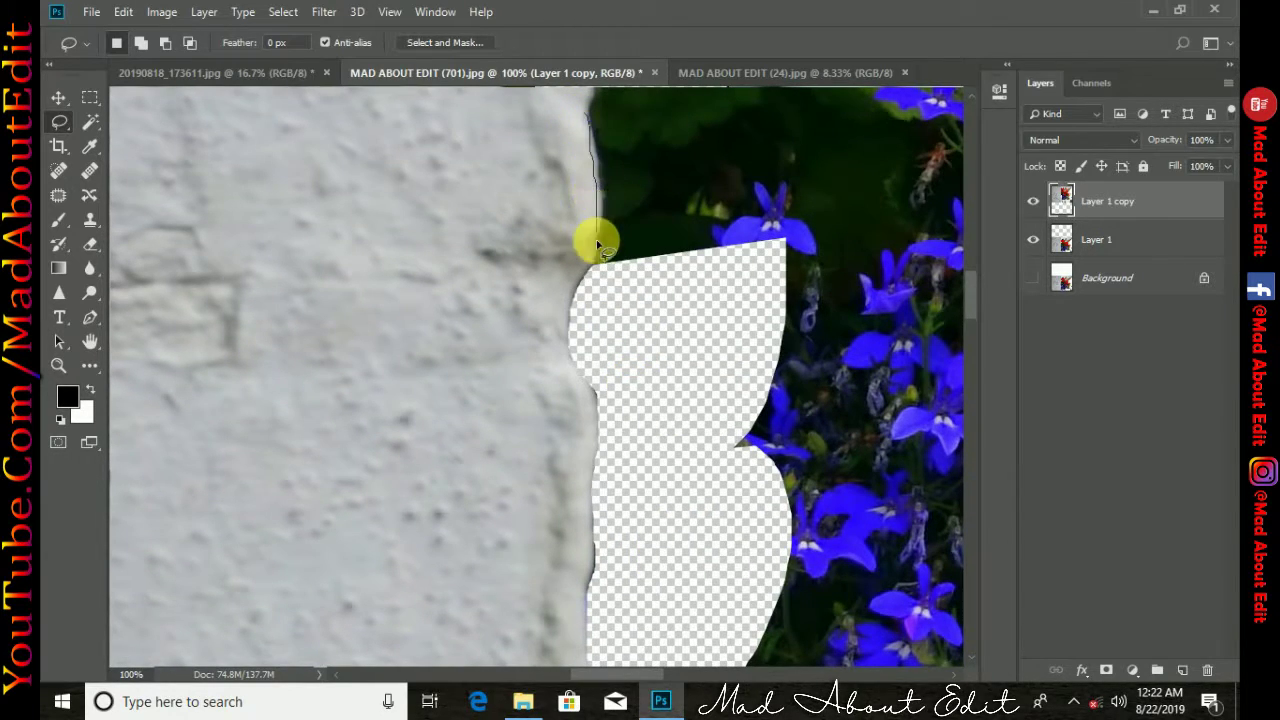
drag(686, 257, 671, 109)
key(Delete)
drag(663, 157, 677, 466)
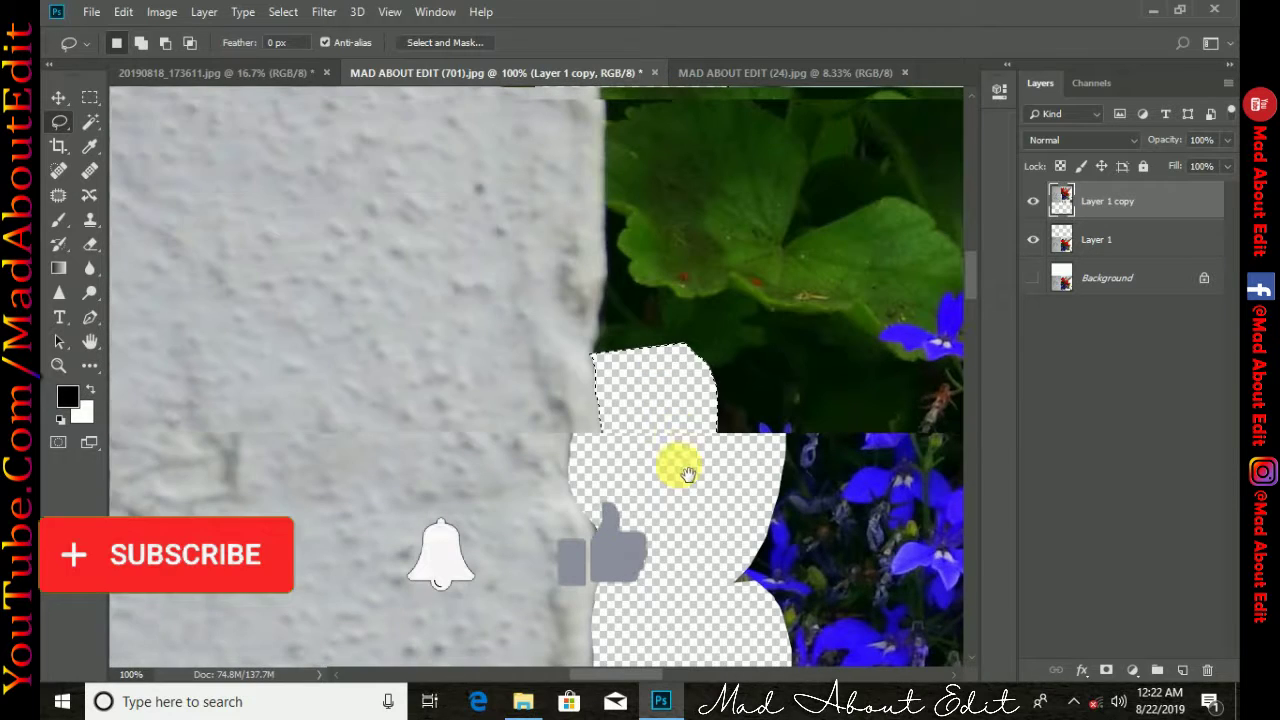
mouse_move(600, 118)
mouse_down()
mouse_move(603, 190)
mouse_move(690, 127)
mouse_move(700, 371)
mouse_up()
key(Delete)
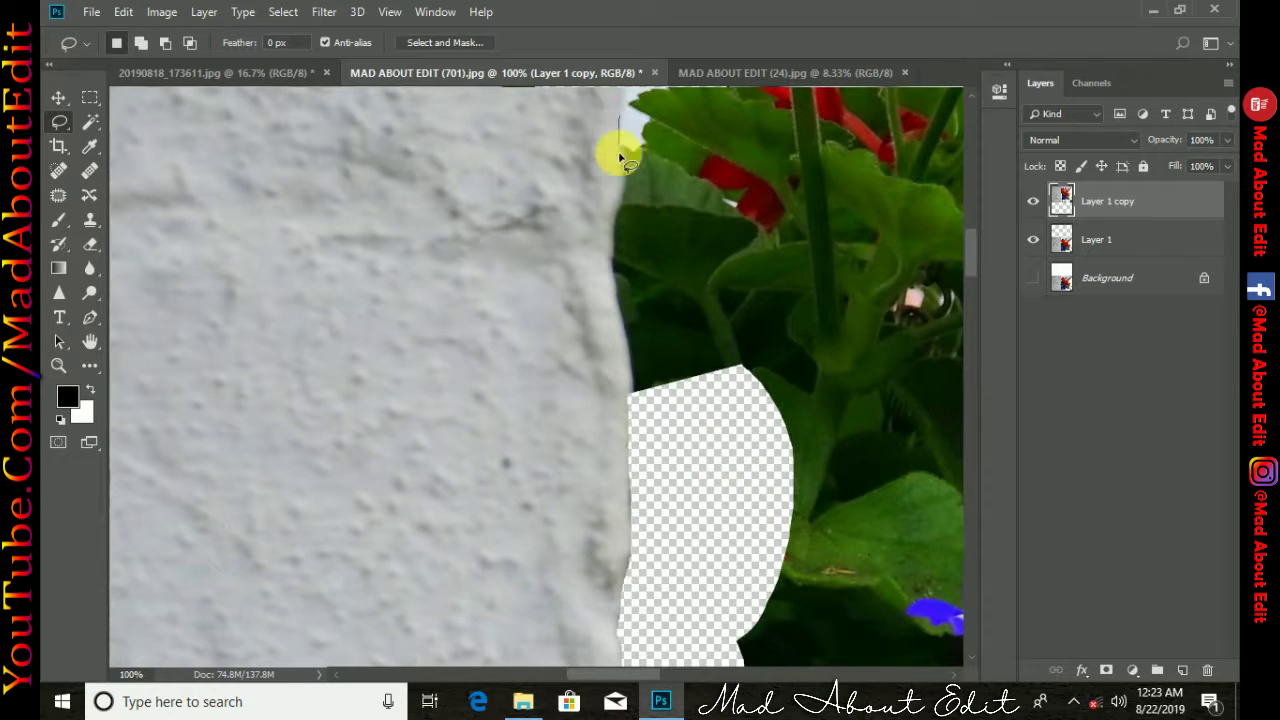
drag(609, 292, 718, 110)
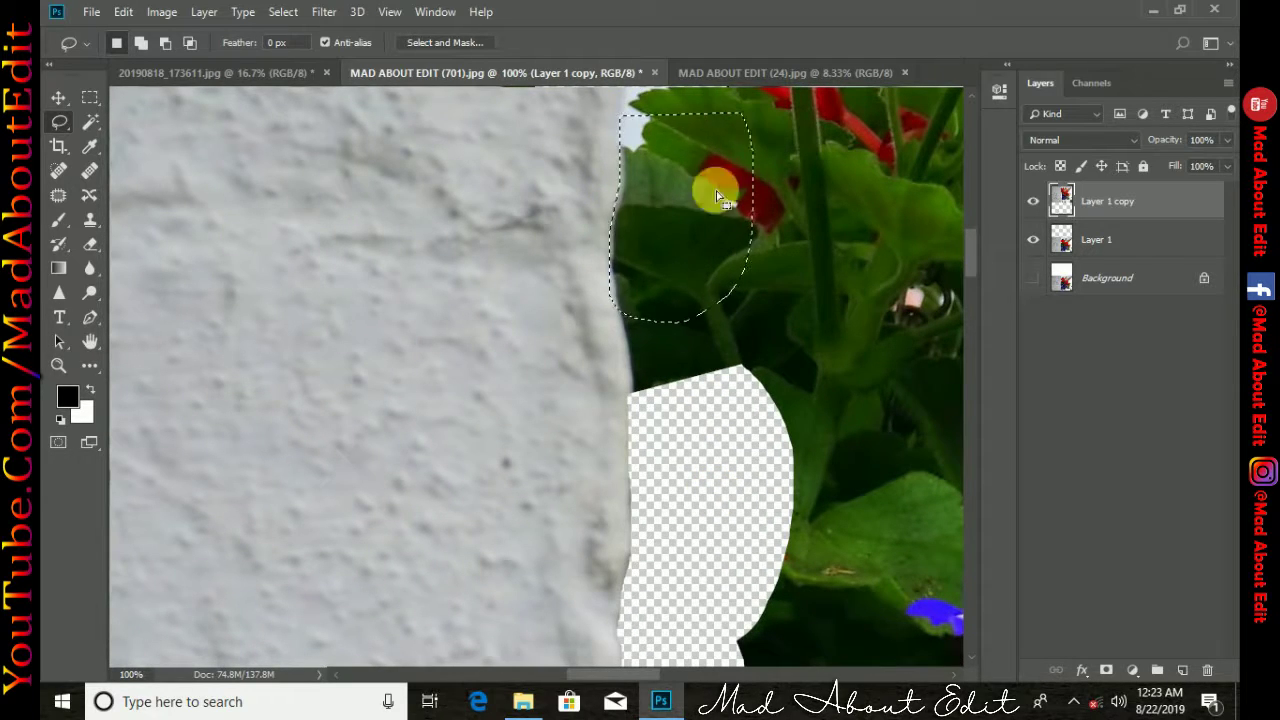
key(Delete)
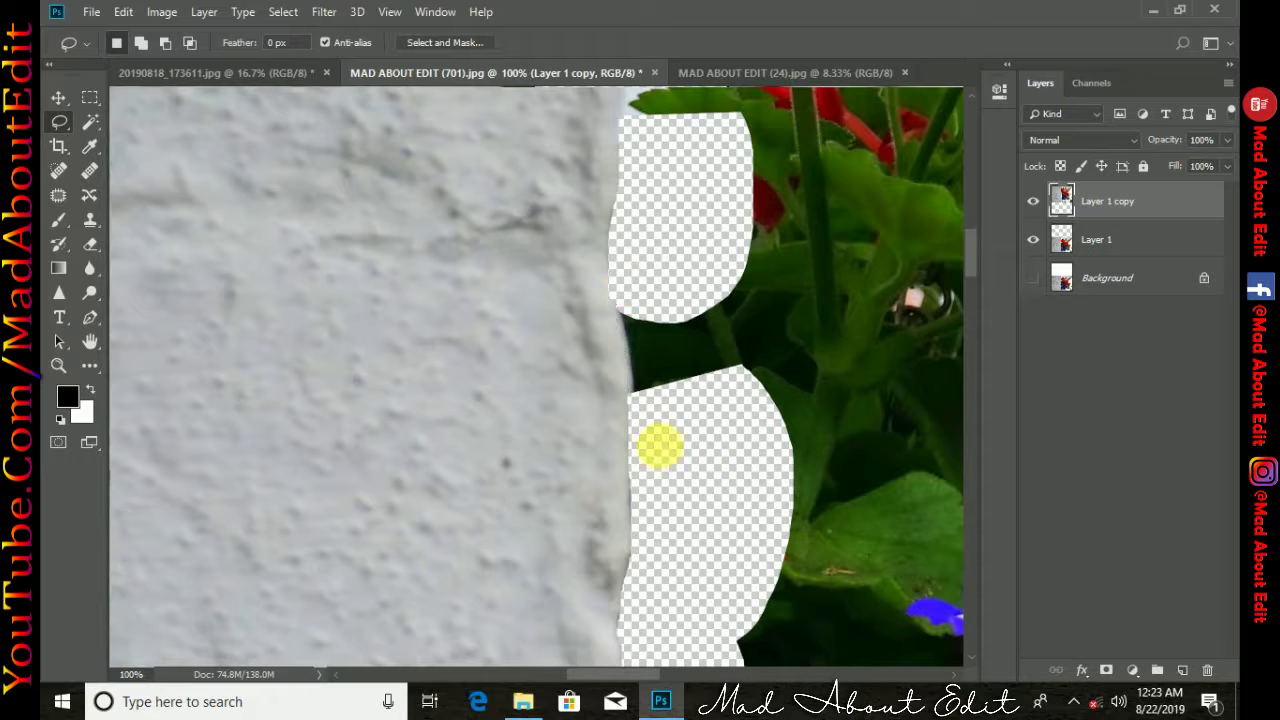
drag(660, 446, 645, 430)
key(Delete)
Delete the sky, red flowers and black pole along the wall edge up to the image top
drag(650, 132, 640, 334)
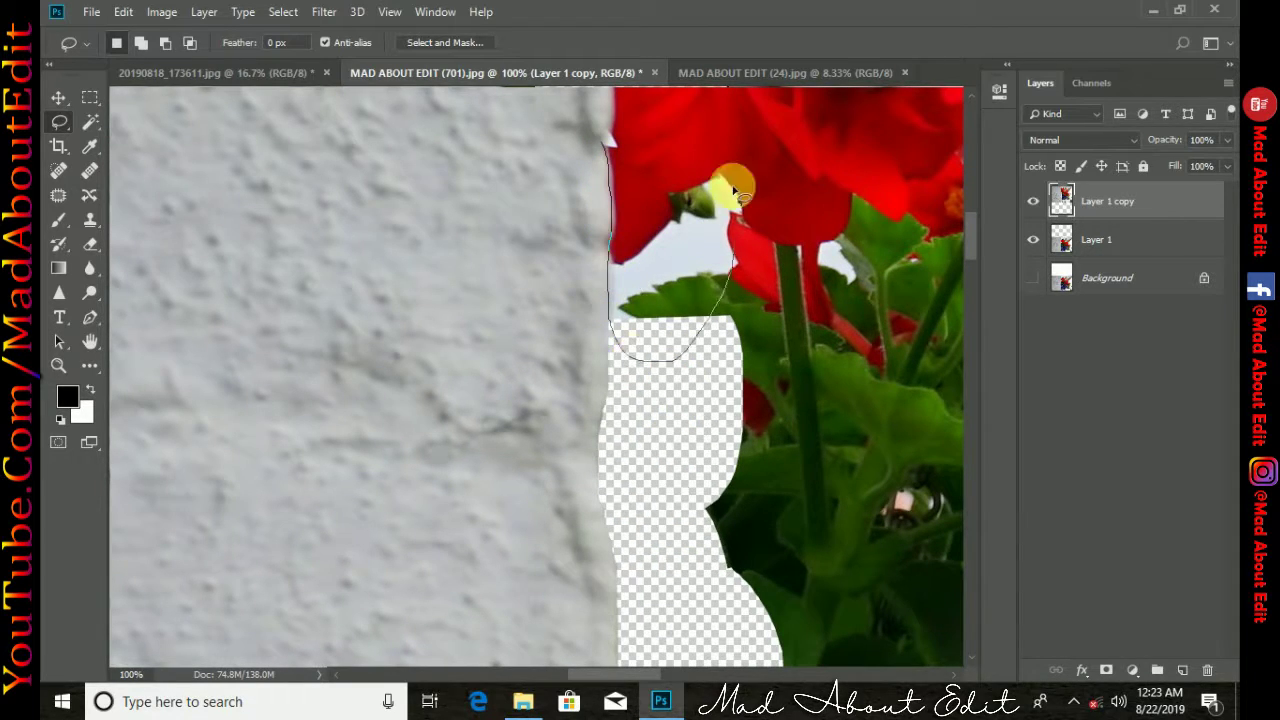
drag(735, 190, 700, 128)
key(Delete)
drag(705, 220, 714, 409)
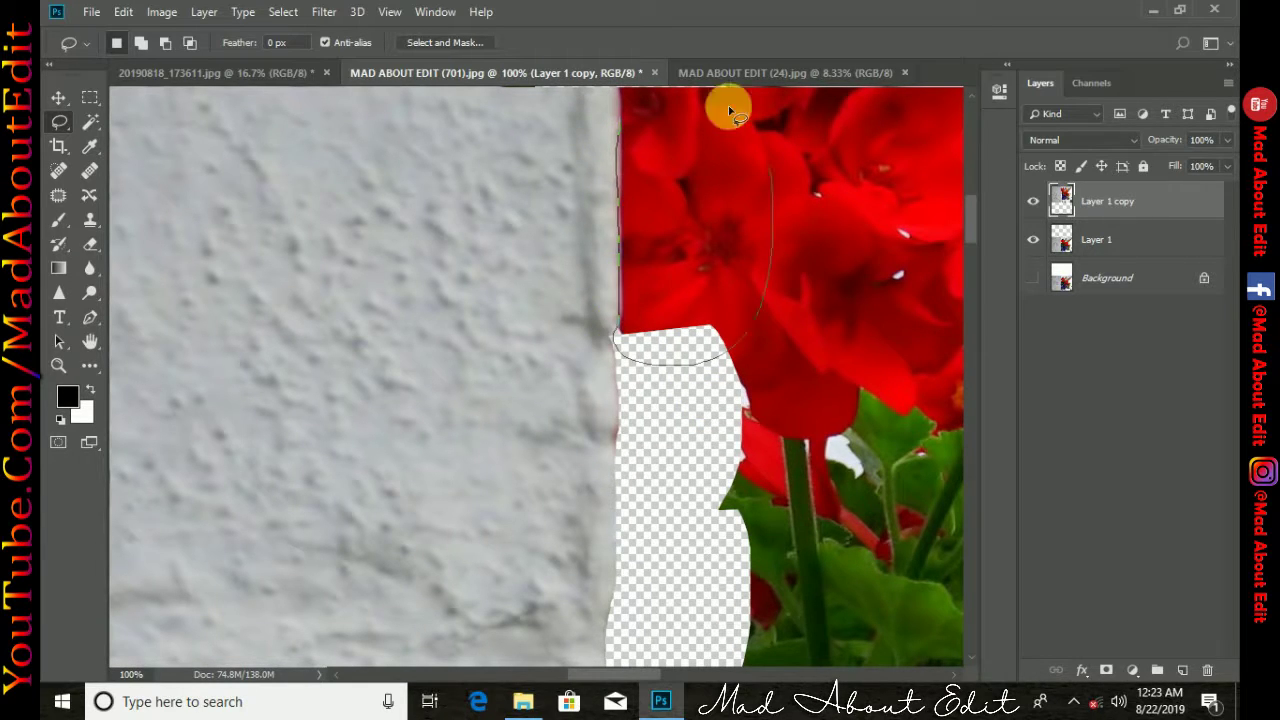
key(Delete)
drag(707, 150, 739, 623)
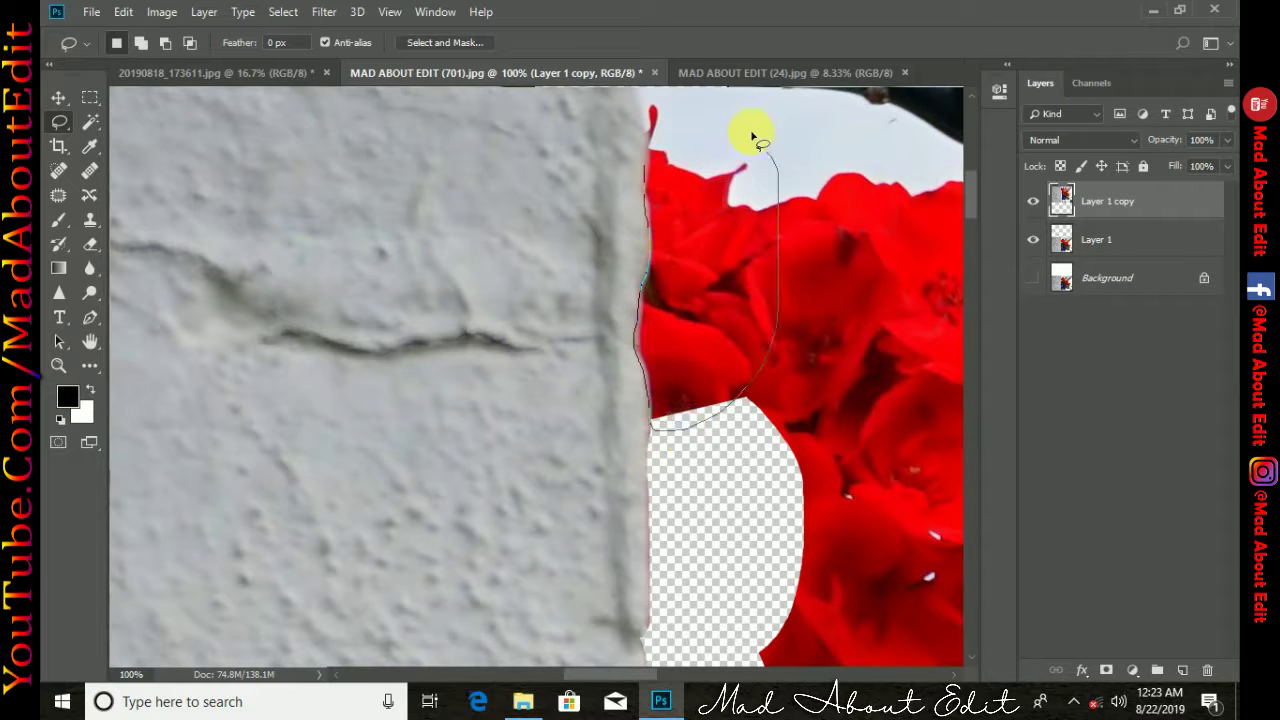
key(Delete)
mouse_move(731, 139)
mouse_down()
mouse_move(709, 126)
mouse_move(777, 434)
mouse_up()
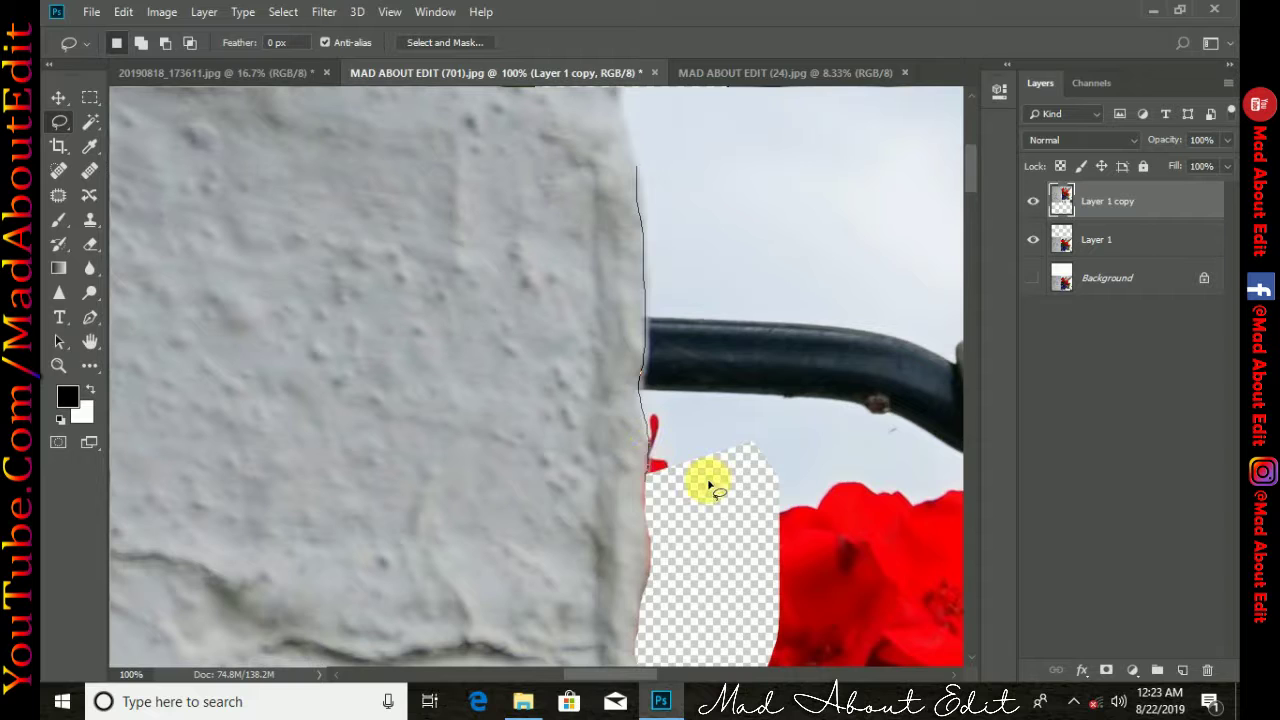
key(Delete)
drag(626, 62, 636, 310)
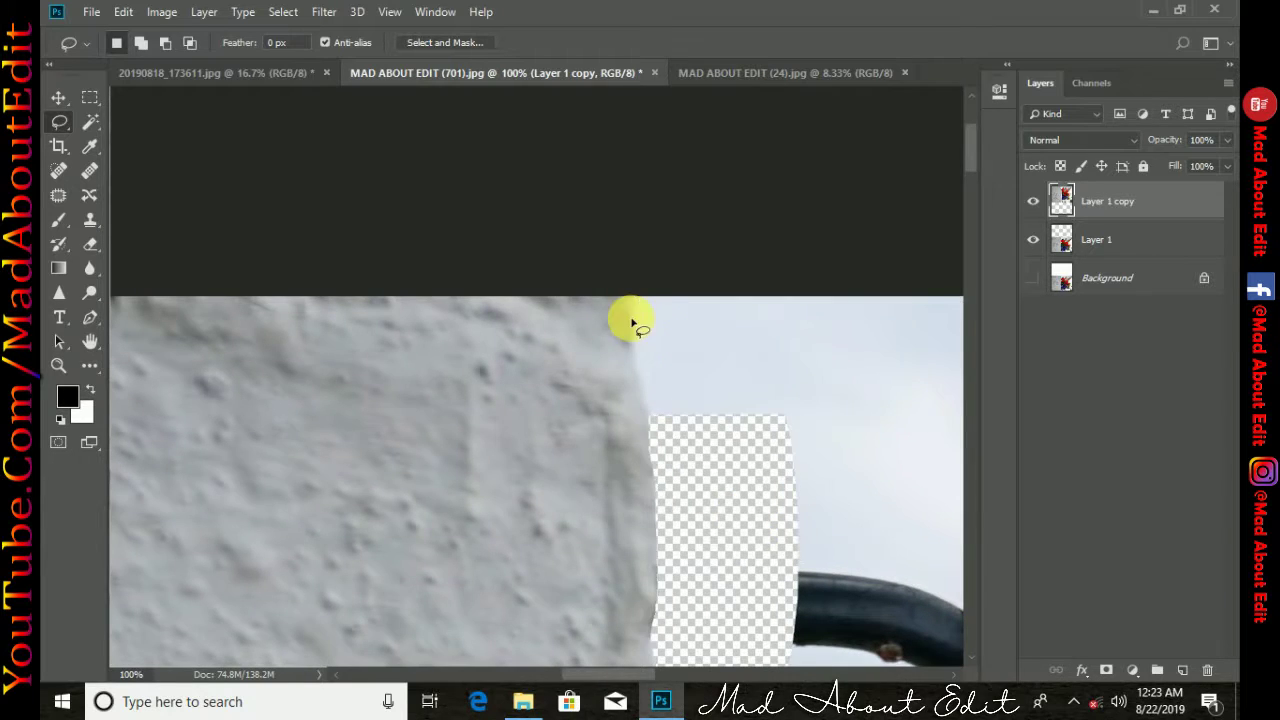
mouse_move(645, 405)
mouse_down()
mouse_move(703, 237)
mouse_move(614, 206)
mouse_up()
key(Delete)
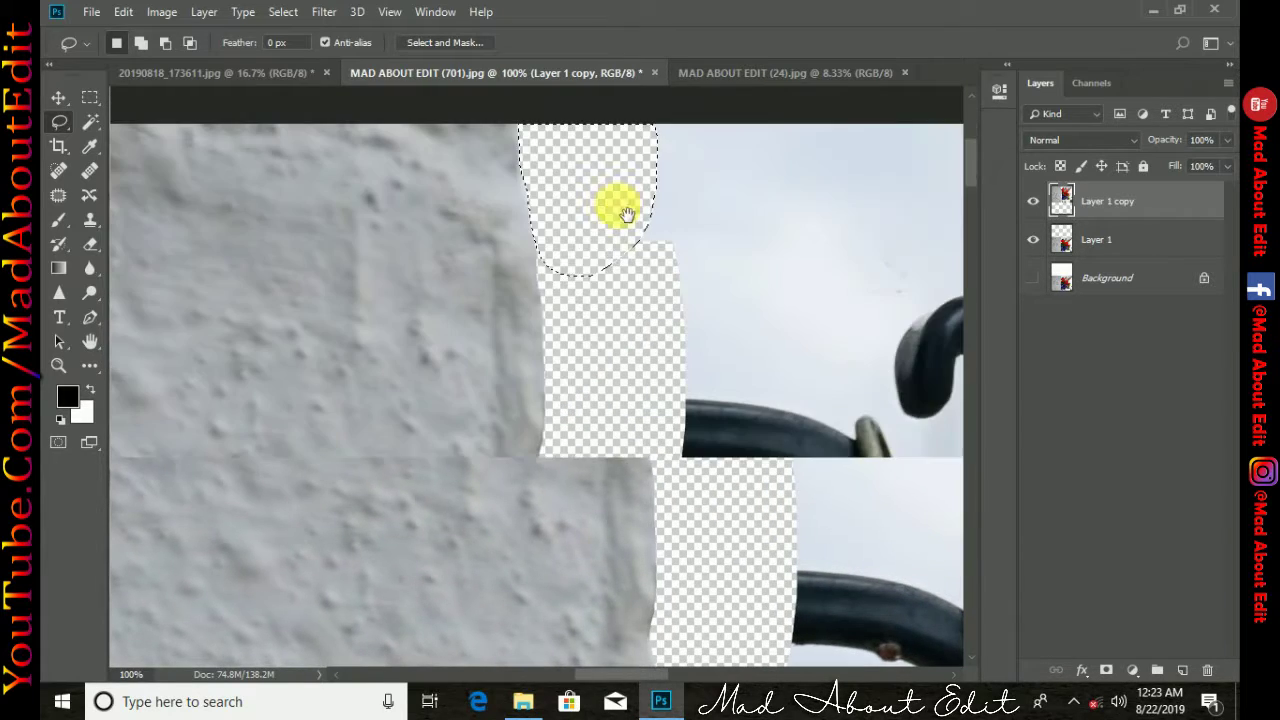
Erase the hook, flowers and roof area right of the wall with an enlarged eraser brush
key(e)
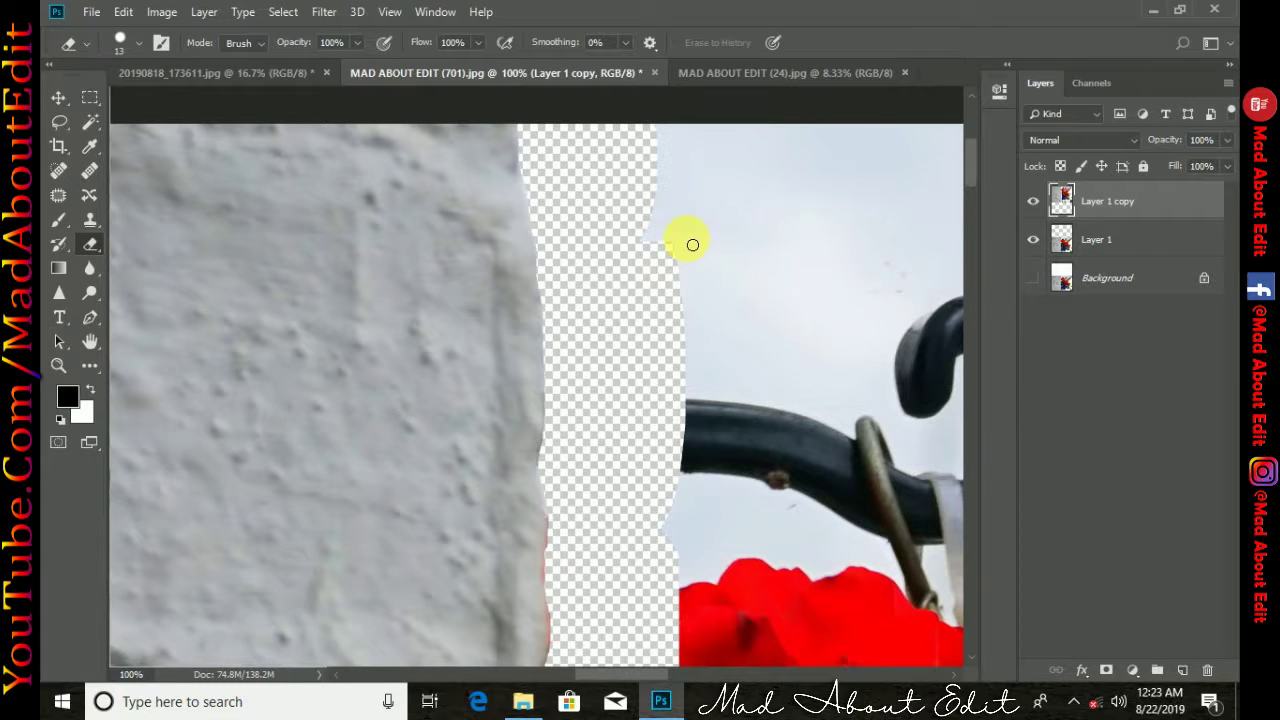
alt+right_click(681, 218)
key(ctrl+minus)
key(ctrl+minus)
key(ctrl+minus)
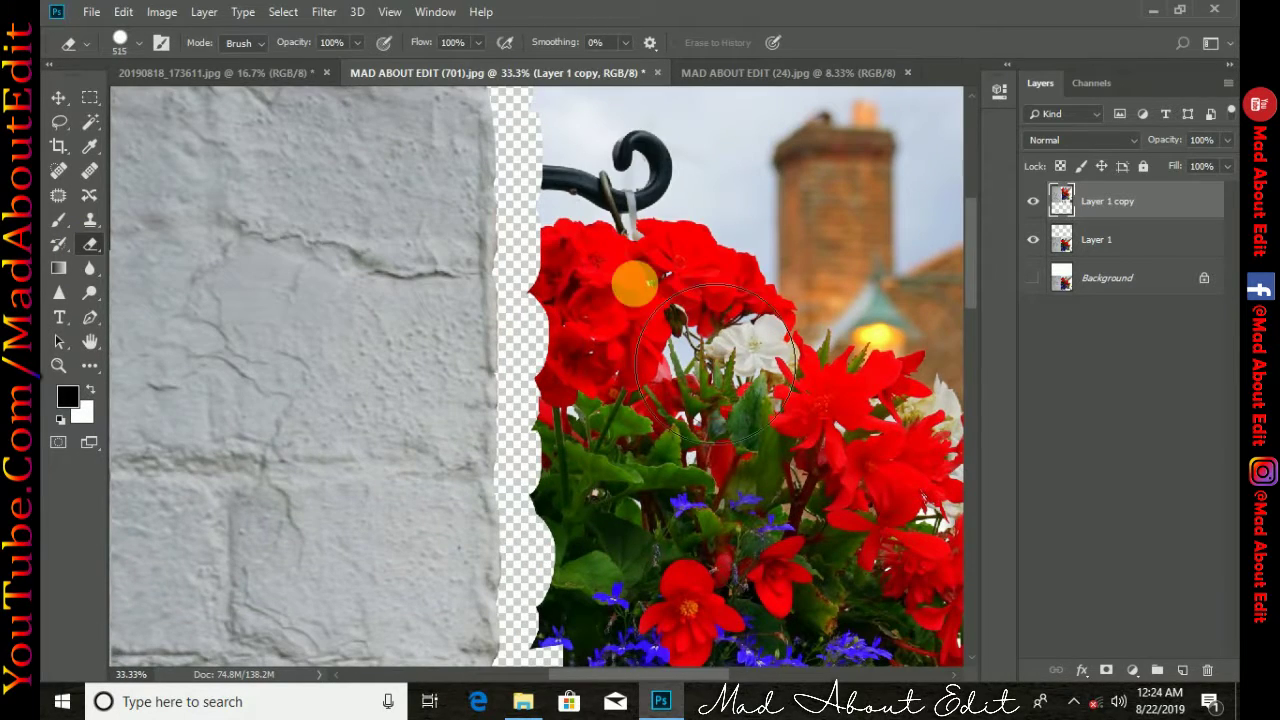
mouse_move(715, 365)
mouse_down()
mouse_move(663, 271)
mouse_move(686, 286)
mouse_up()
scroll(674, 329, up, 3)
mouse_move(667, 482)
mouse_down()
mouse_move(660, 200)
mouse_move(606, 286)
mouse_move(614, 494)
mouse_move(629, 194)
mouse_move(629, 343)
mouse_move(609, 457)
mouse_move(801, 470)
mouse_move(857, 400)
mouse_move(534, 274)
mouse_move(586, 214)
mouse_move(596, 447)
mouse_move(740, 408)
mouse_up()
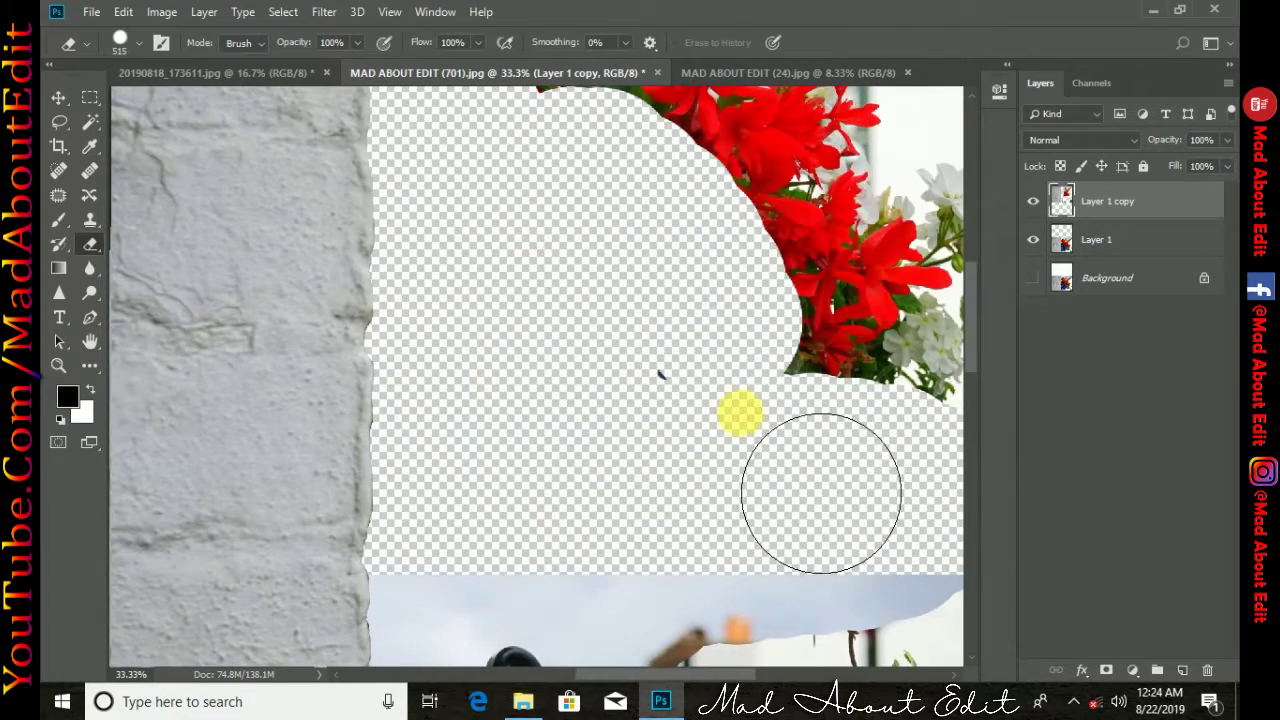
key(ctrl+minus)
mouse_move(731, 260)
mouse_down()
mouse_move(614, 257)
mouse_move(643, 180)
mouse_move(669, 312)
mouse_move(883, 520)
mouse_up()
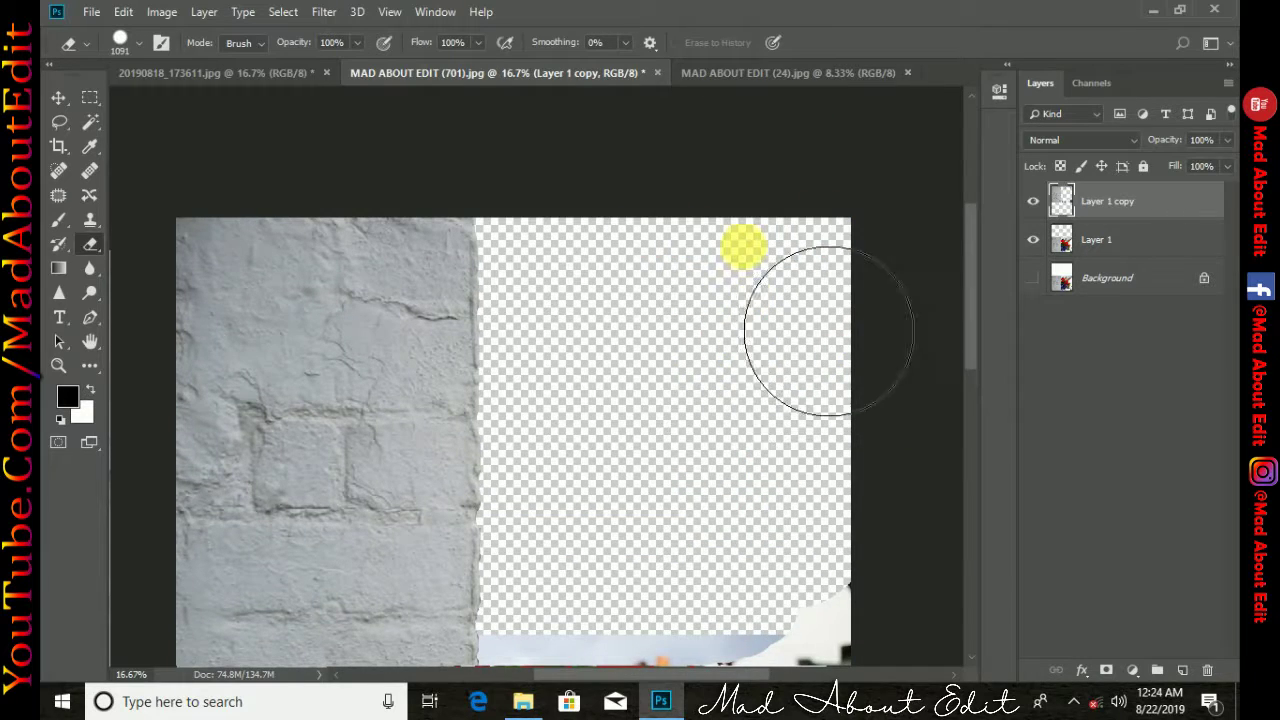
drag(700, 515, 707, 255)
drag(686, 539, 837, 337)
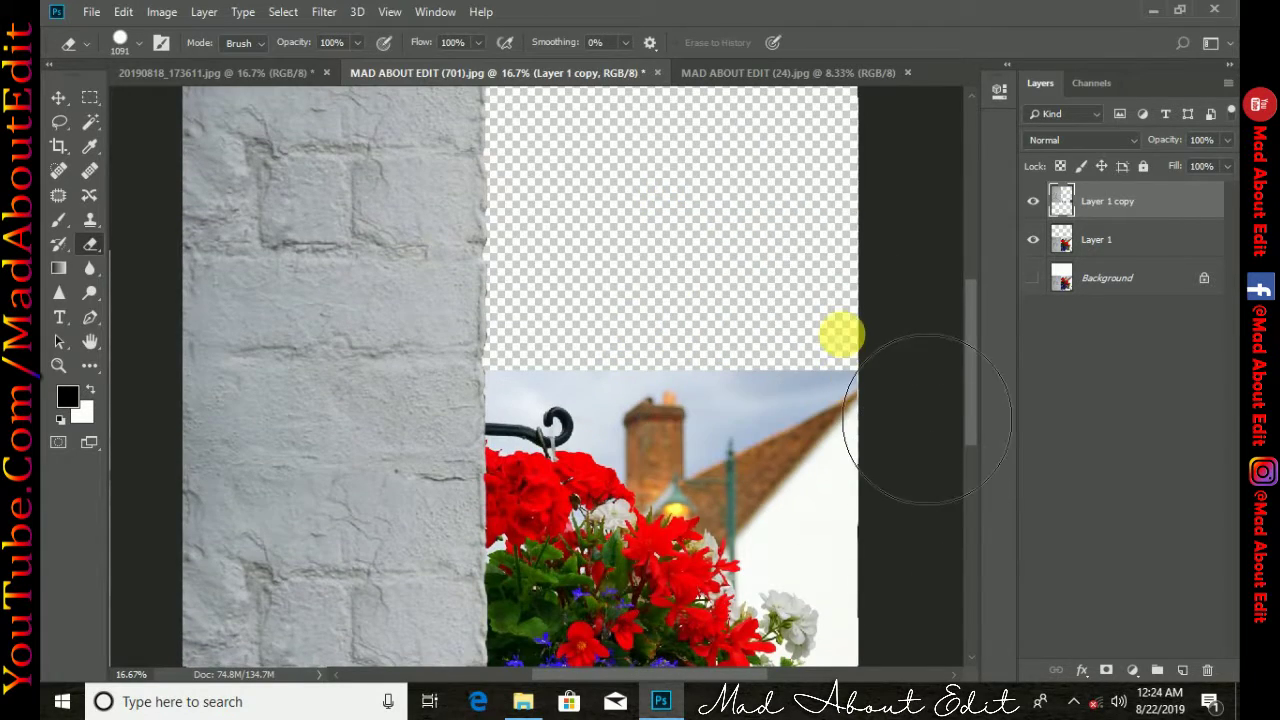
key(ctrl+minus)
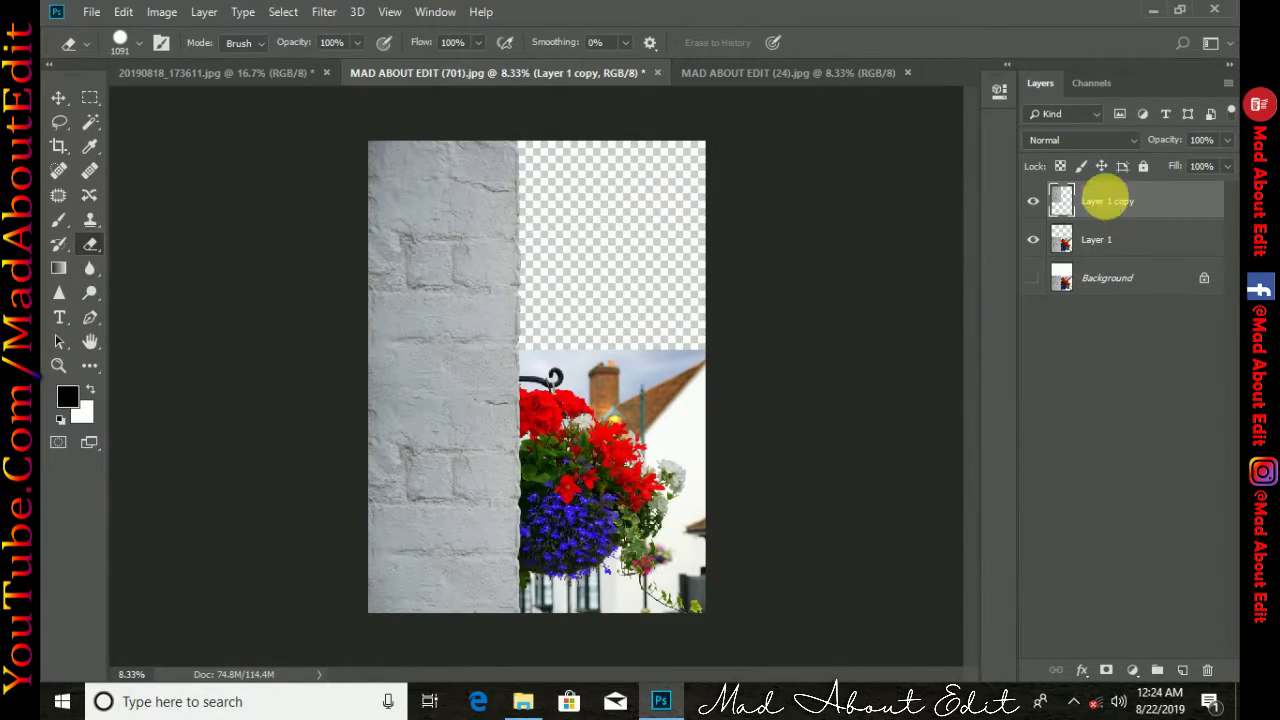
right_click(1107, 199)
Merge the copy down into Layer 1 and delete the first selected sky area
click(905, 524)
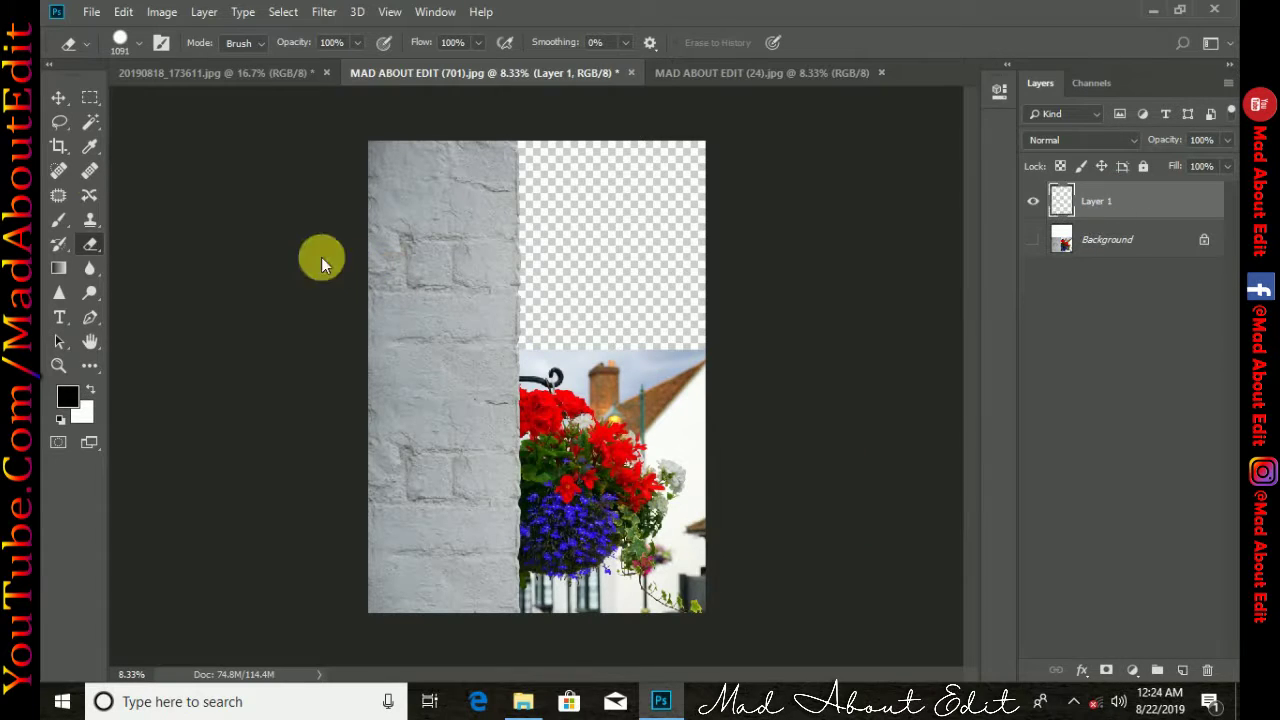
click(90, 121)
key(ctrl+plus)
key(ctrl+plus)
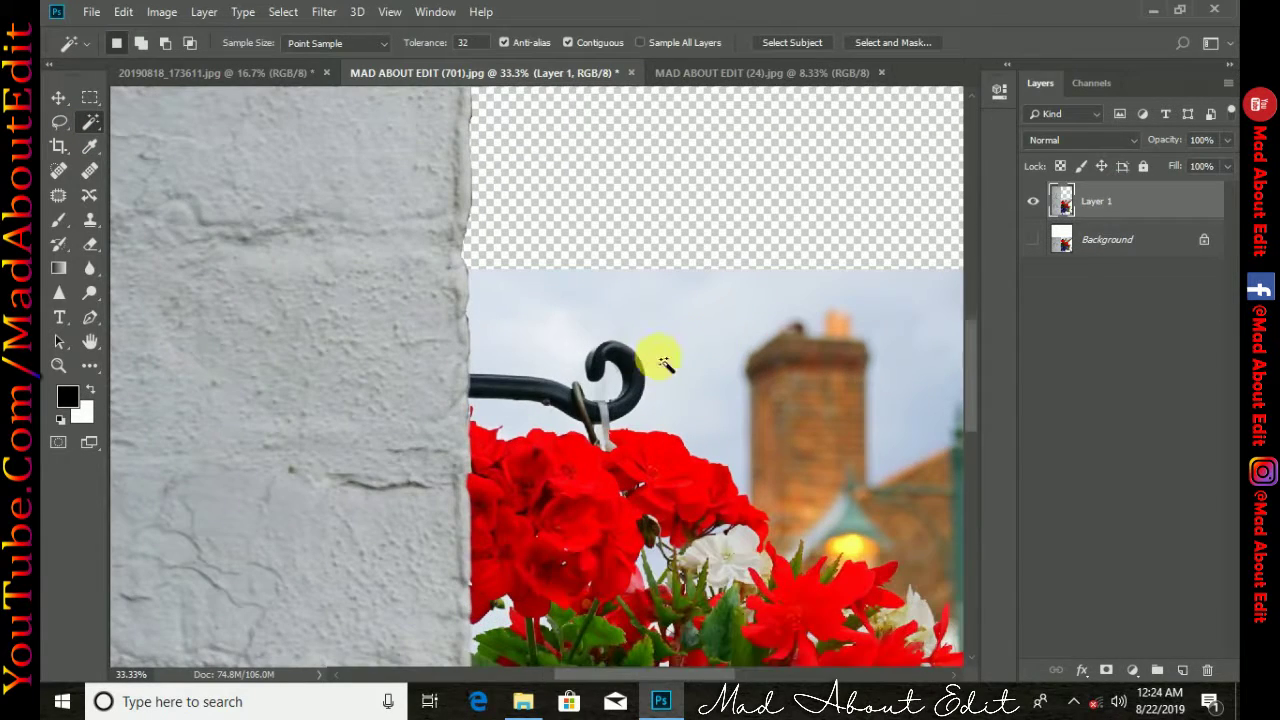
key(Delete)
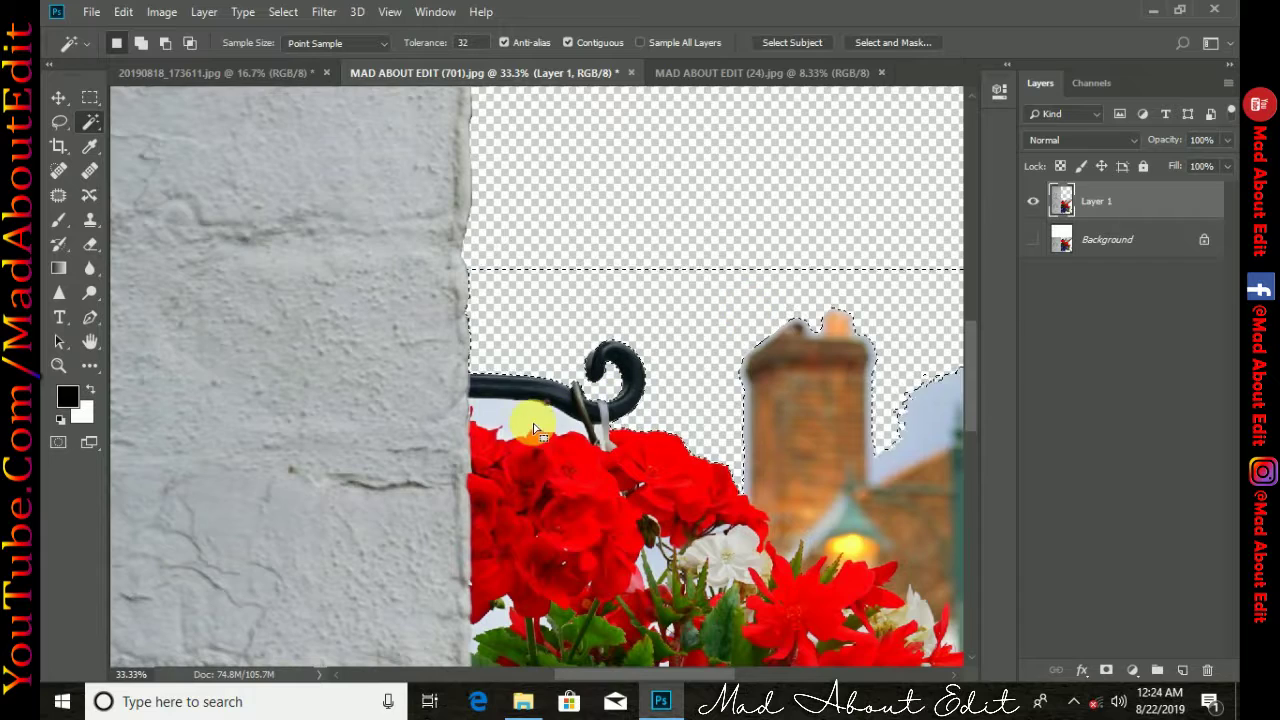
Magic-wand and delete the sky patches under the hook and beside the roof
click(556, 405)
key(Delete)
scroll(737, 346, right, 5)
click(737, 346)
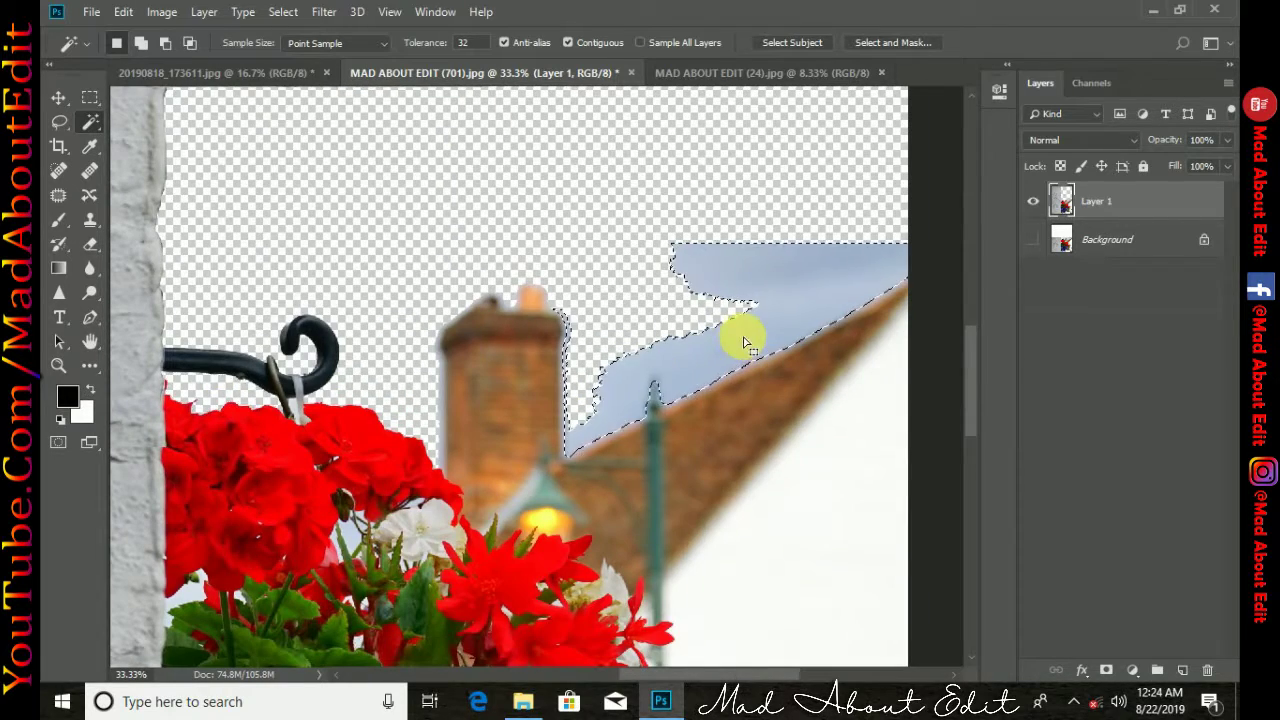
key(Delete)
drag(516, 377, 716, 272)
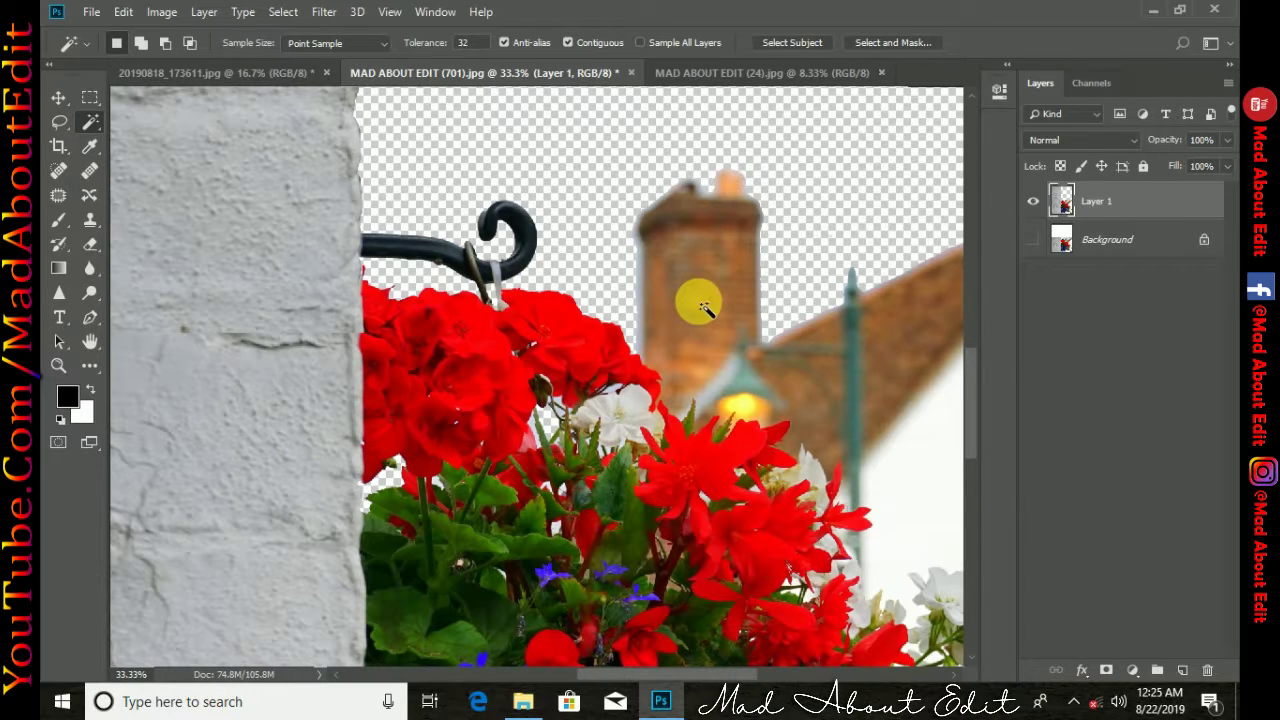
key(ctrl+minus)
key(ctrl+minus)
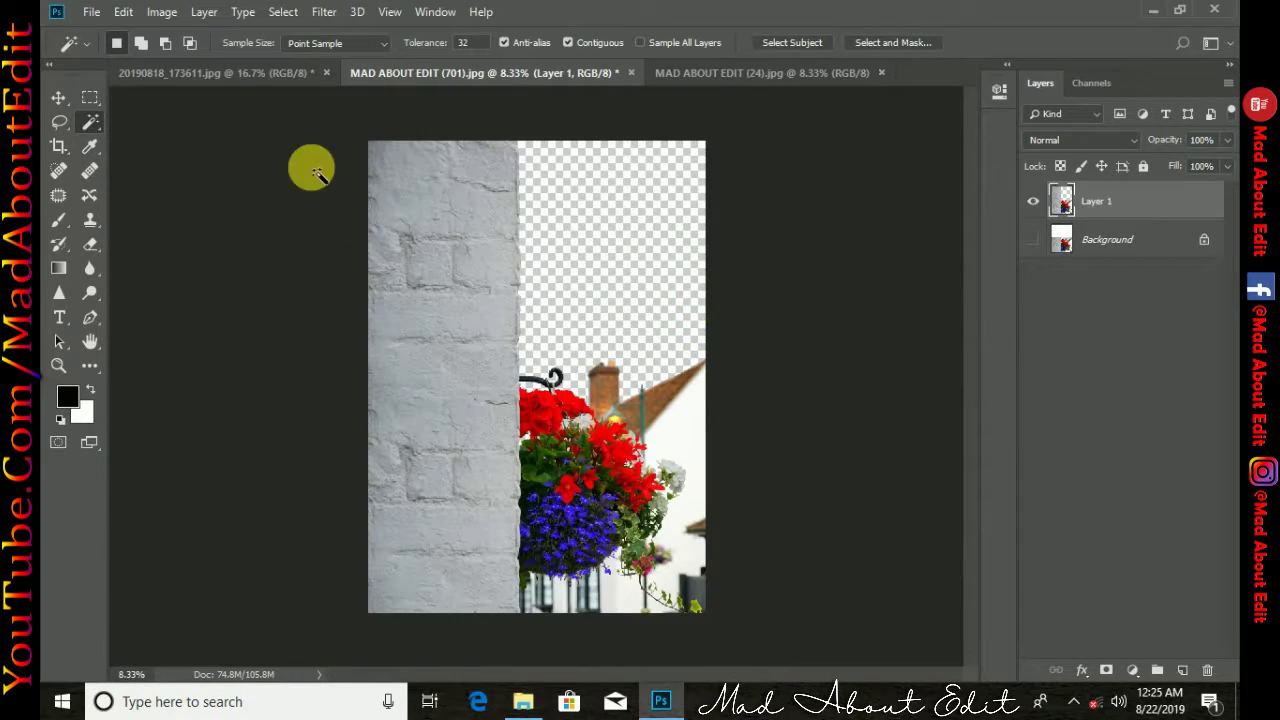
click(59, 97)
Bring the blue-sky photo into the composite beneath the wall-and-flower layer
click(762, 72)
drag(506, 180, 562, 336)
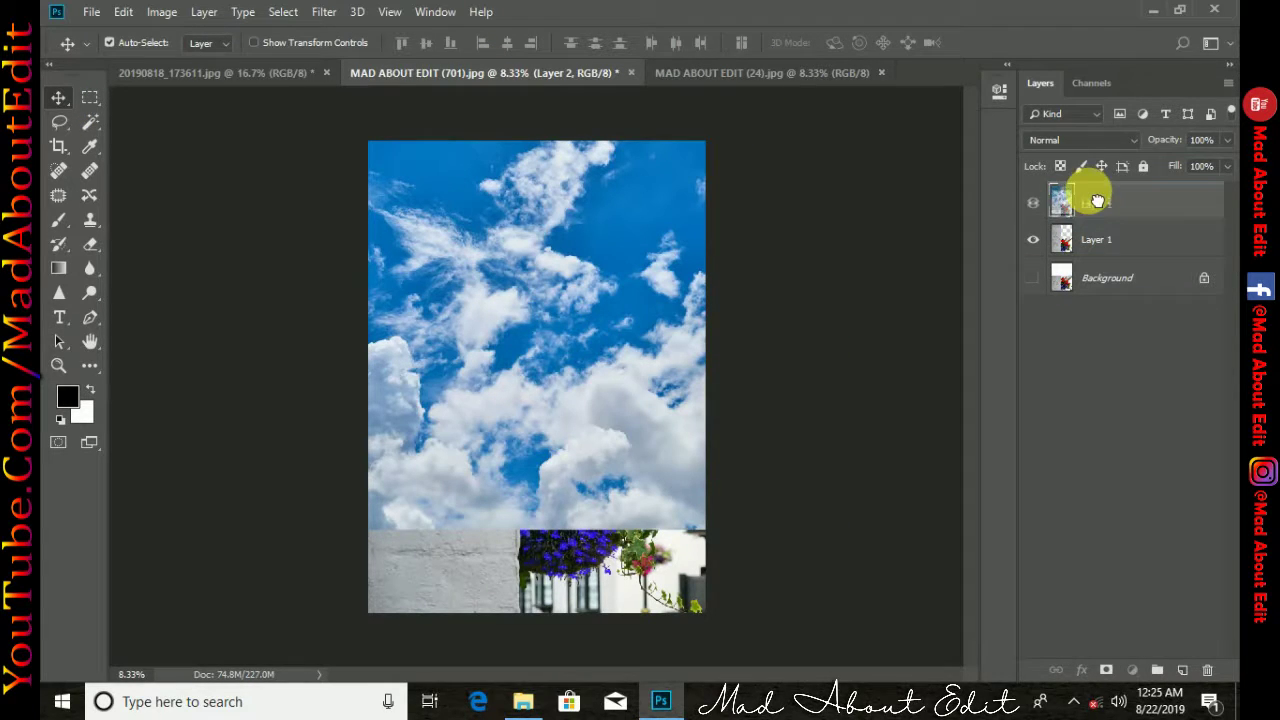
drag(1095, 233, 1085, 197)
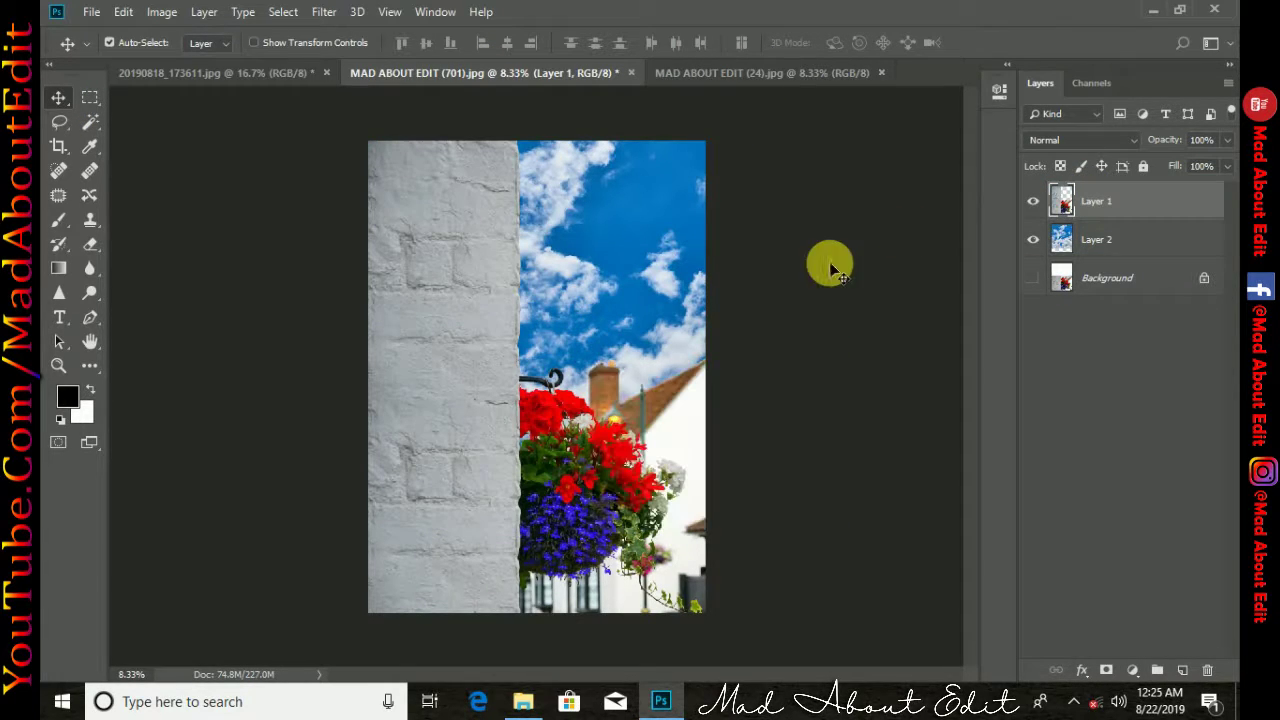
click(1075, 252)
Apply a Gaussian Blur of radius 4.9 to the sky layer
click(324, 12)
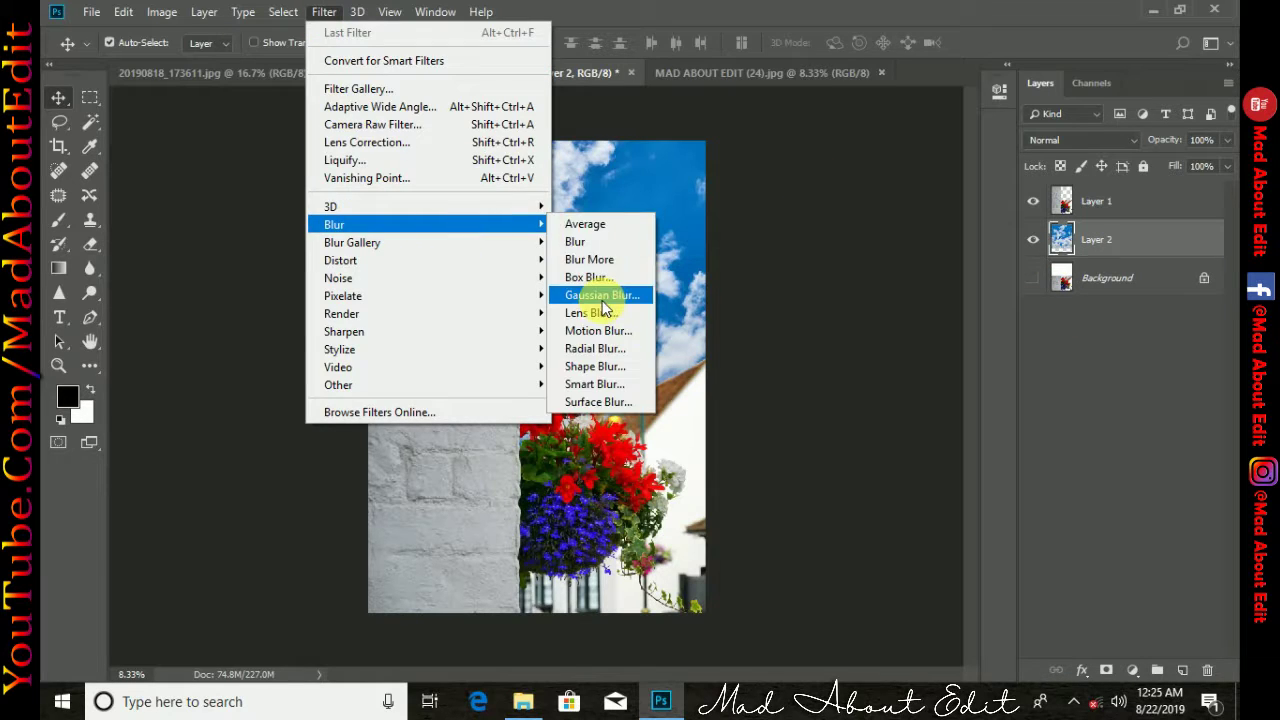
click(604, 296)
drag(644, 100, 899, 95)
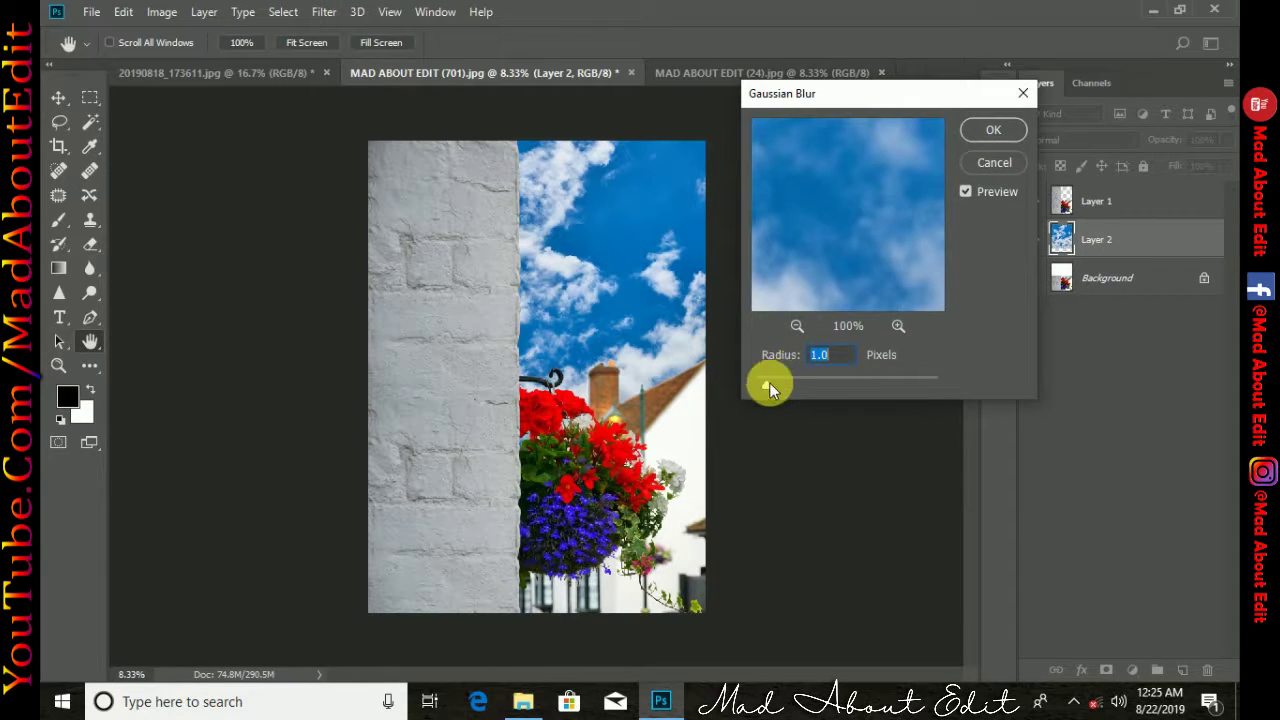
drag(800, 385, 805, 385)
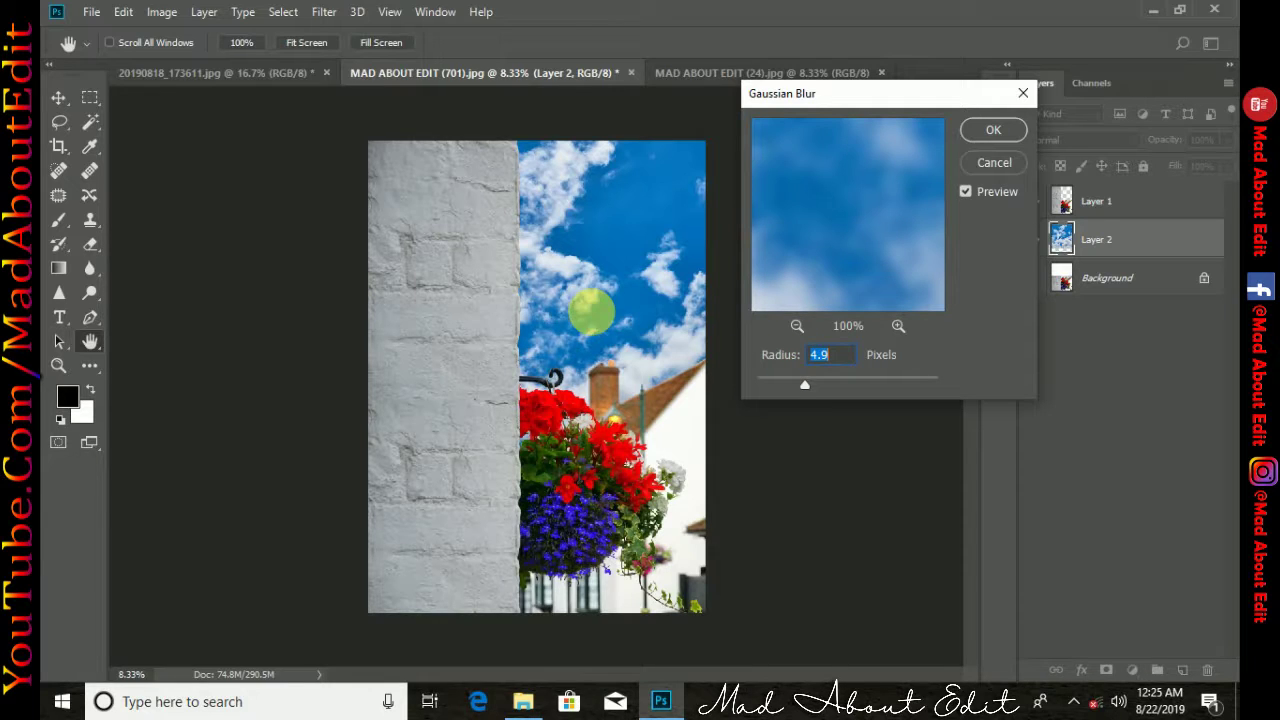
click(993, 130)
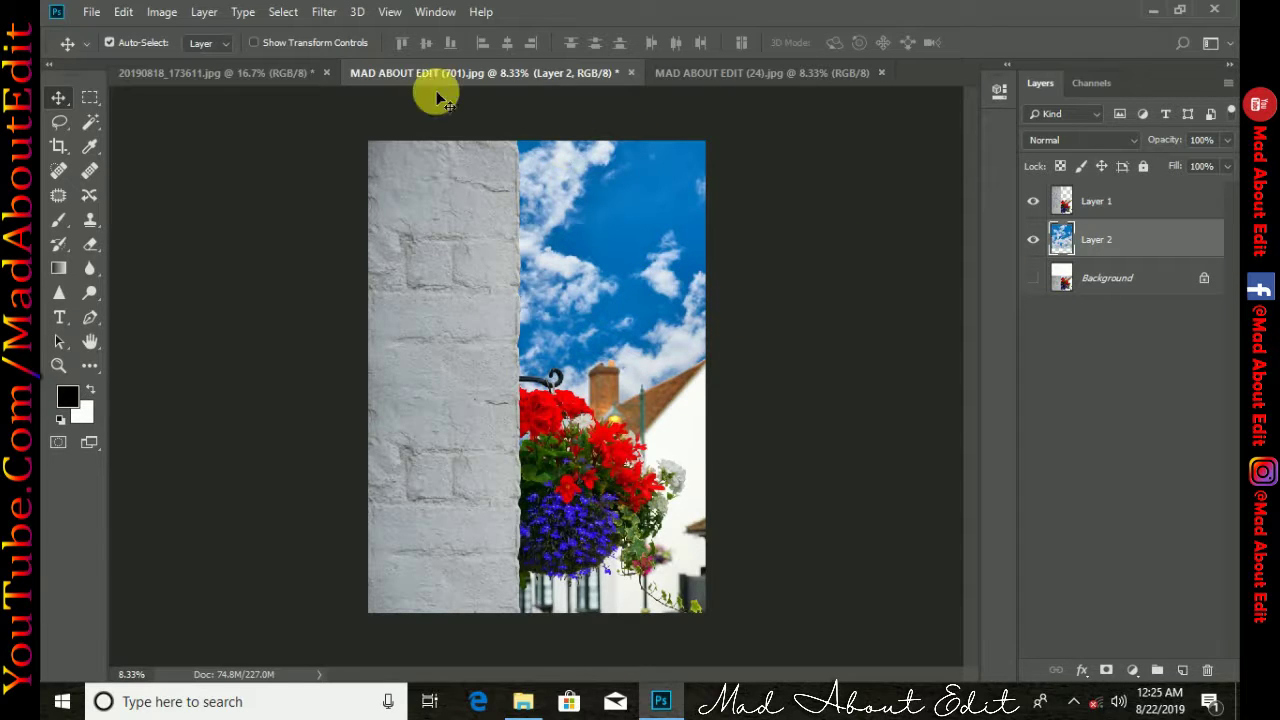
Blur the sky again at radius 9.6 and merge Layer 1 down onto it
click(323, 11)
click(580, 288)
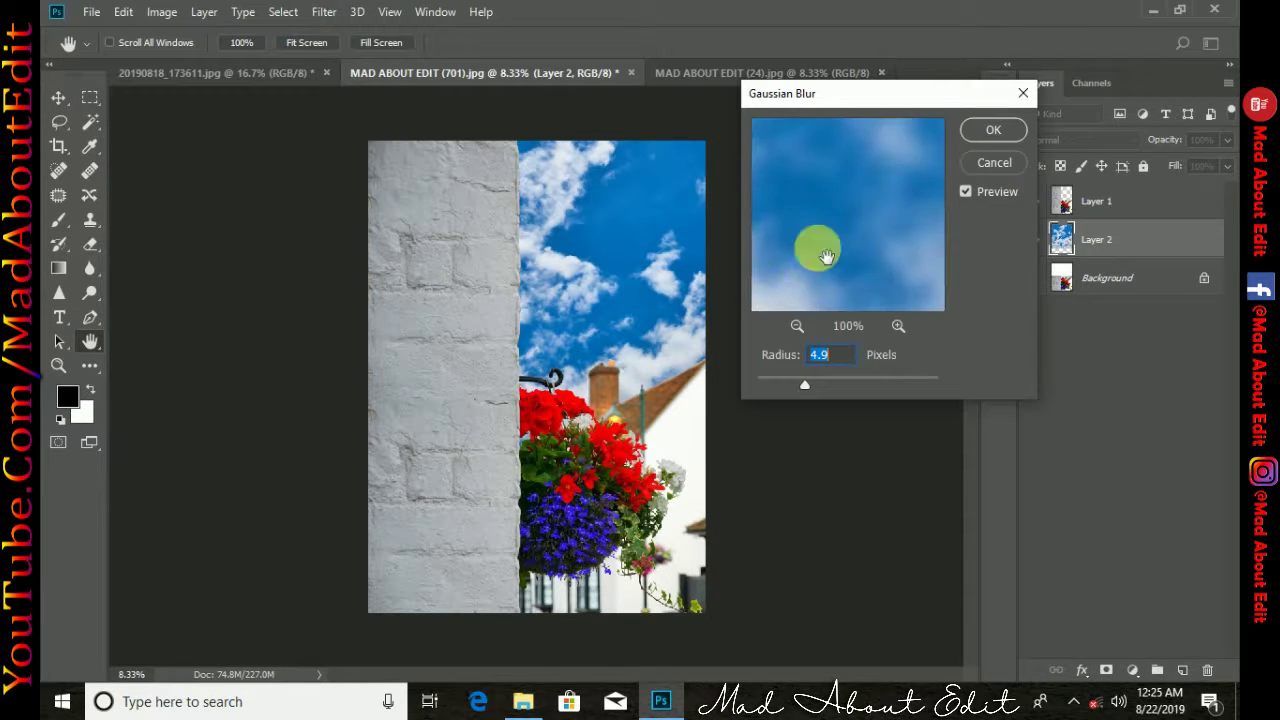
drag(826, 257, 880, 229)
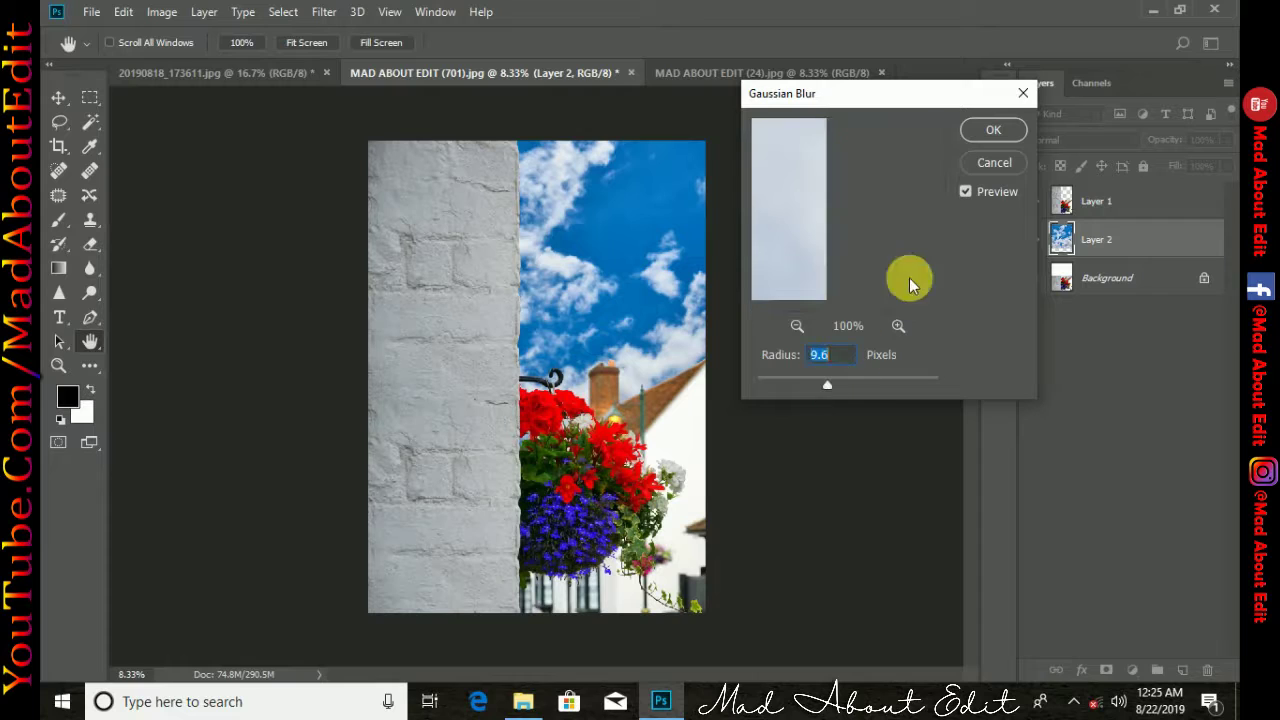
click(975, 130)
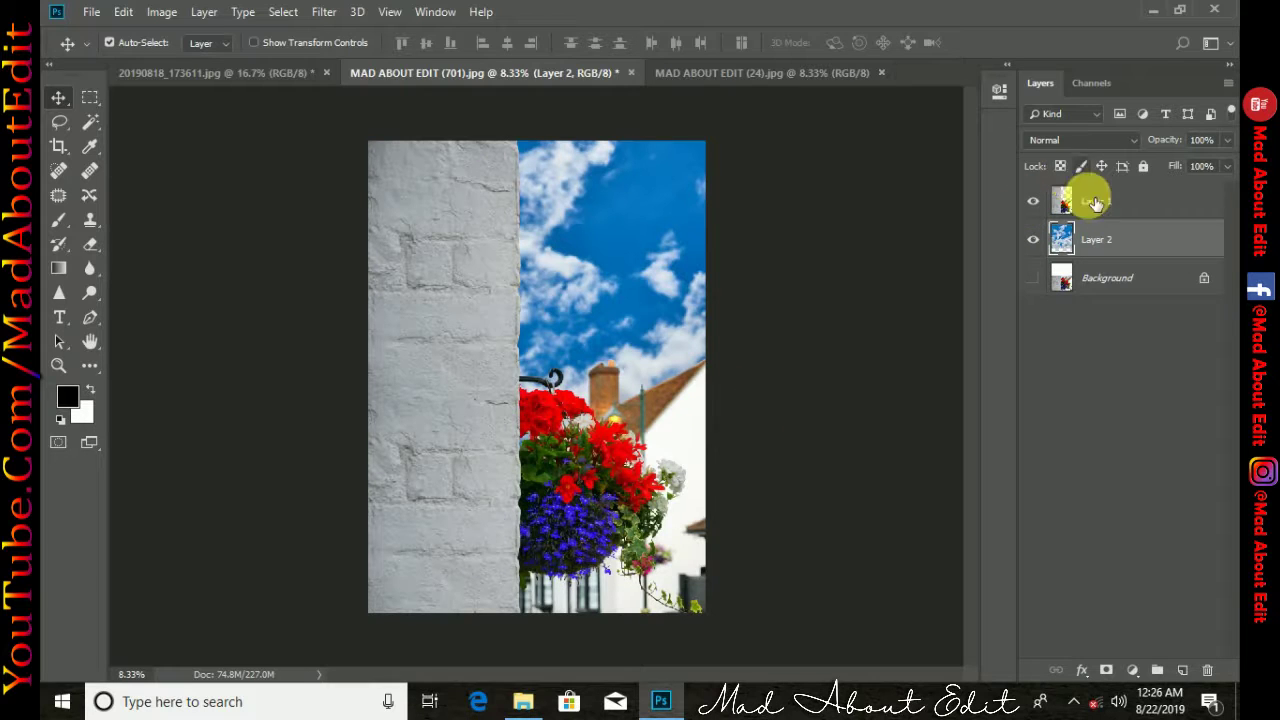
right_click(1086, 201)
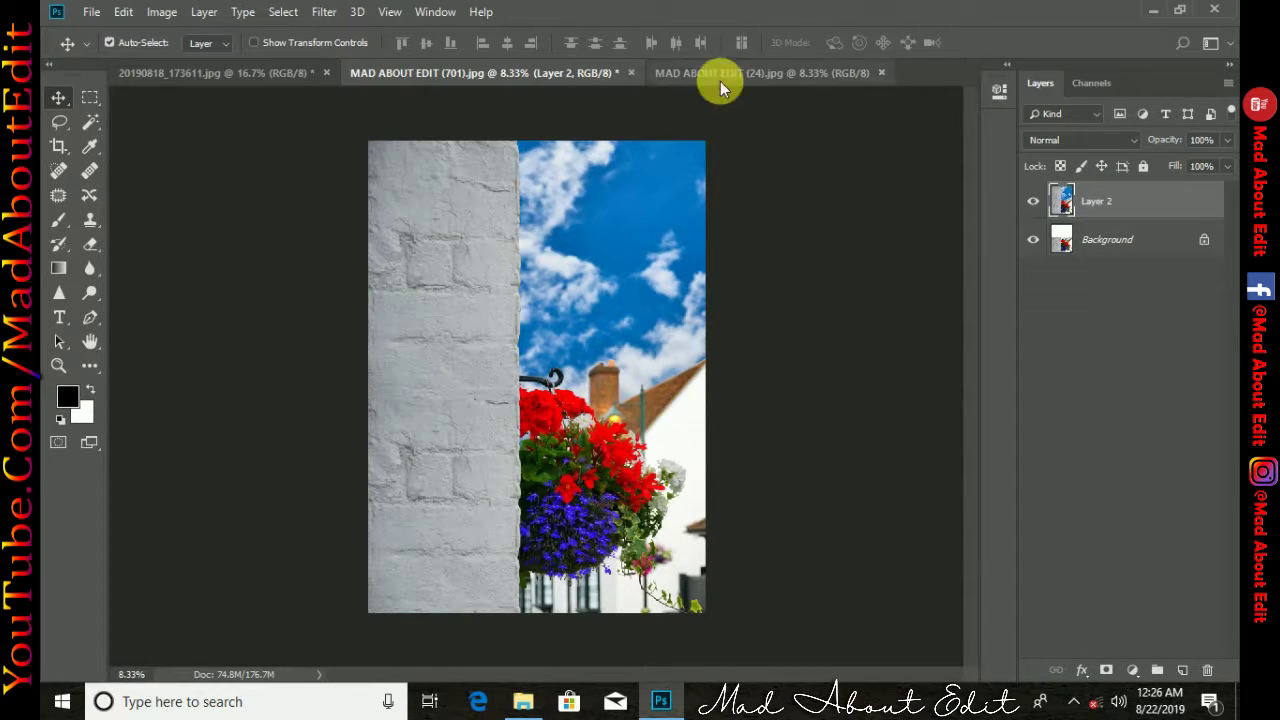
click(800, 72)
Close the sky document and zoom into the man's photo to trace him with the Pen
click(881, 72)
click(300, 73)
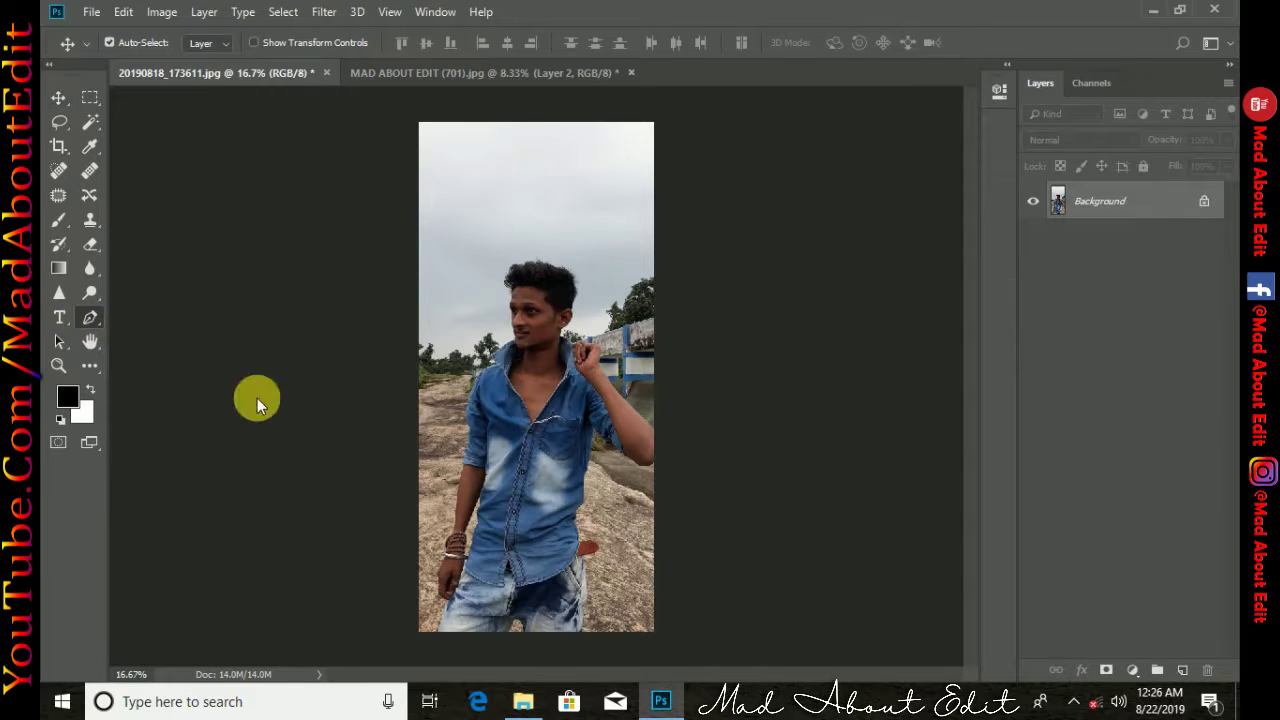
key(p)
key(ctrl+plus)
key(ctrl+plus)
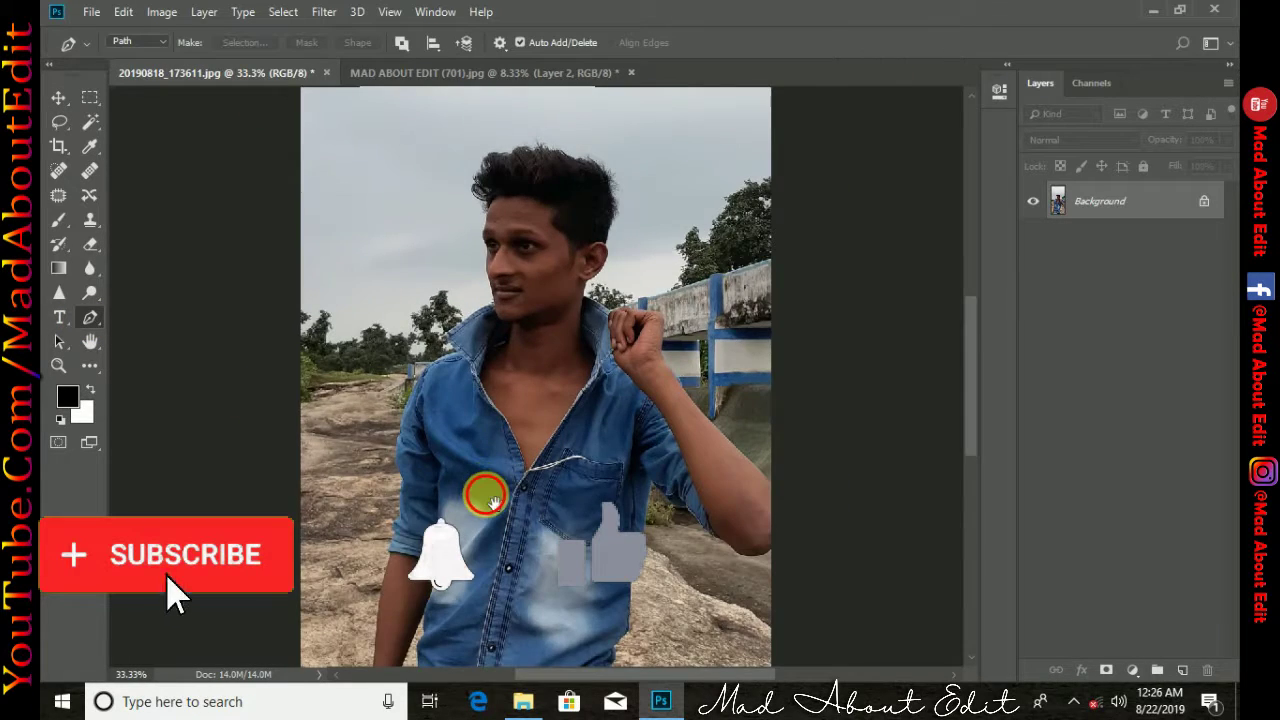
drag(480, 494, 493, 455)
scroll(551, 306, up, 2)
scroll(551, 306, up, 1)
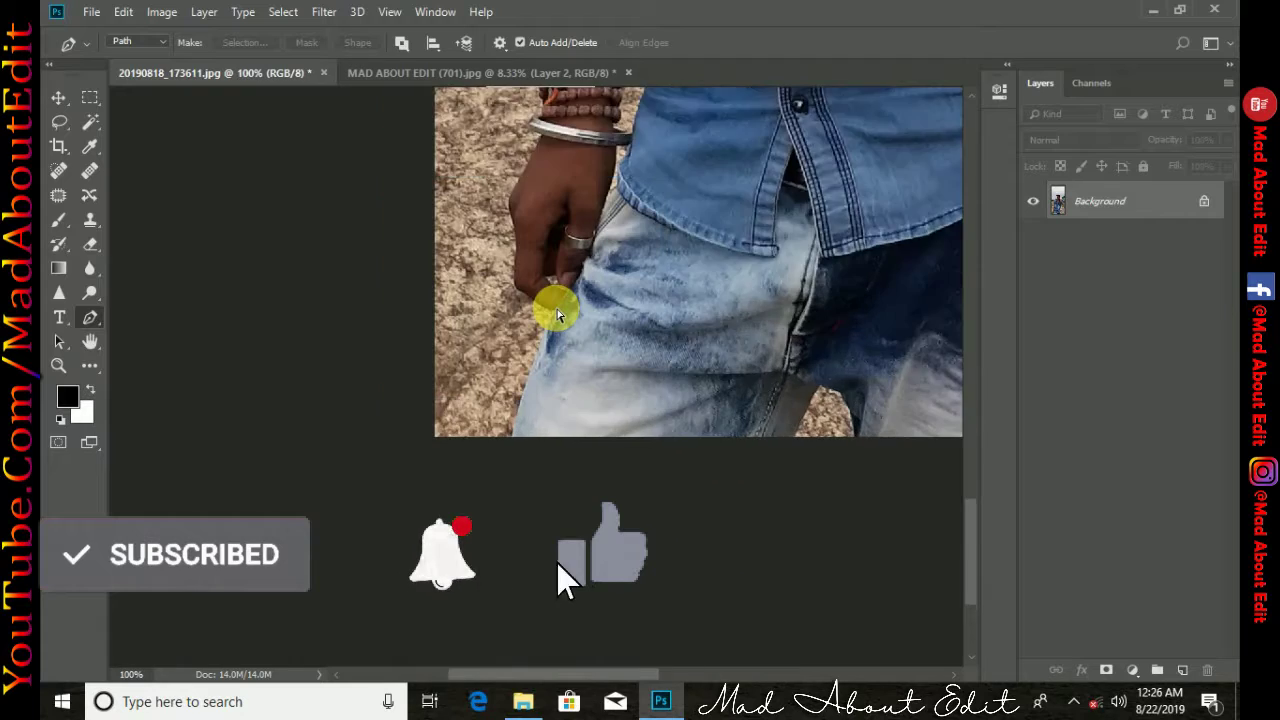
scroll(557, 314, up, 2)
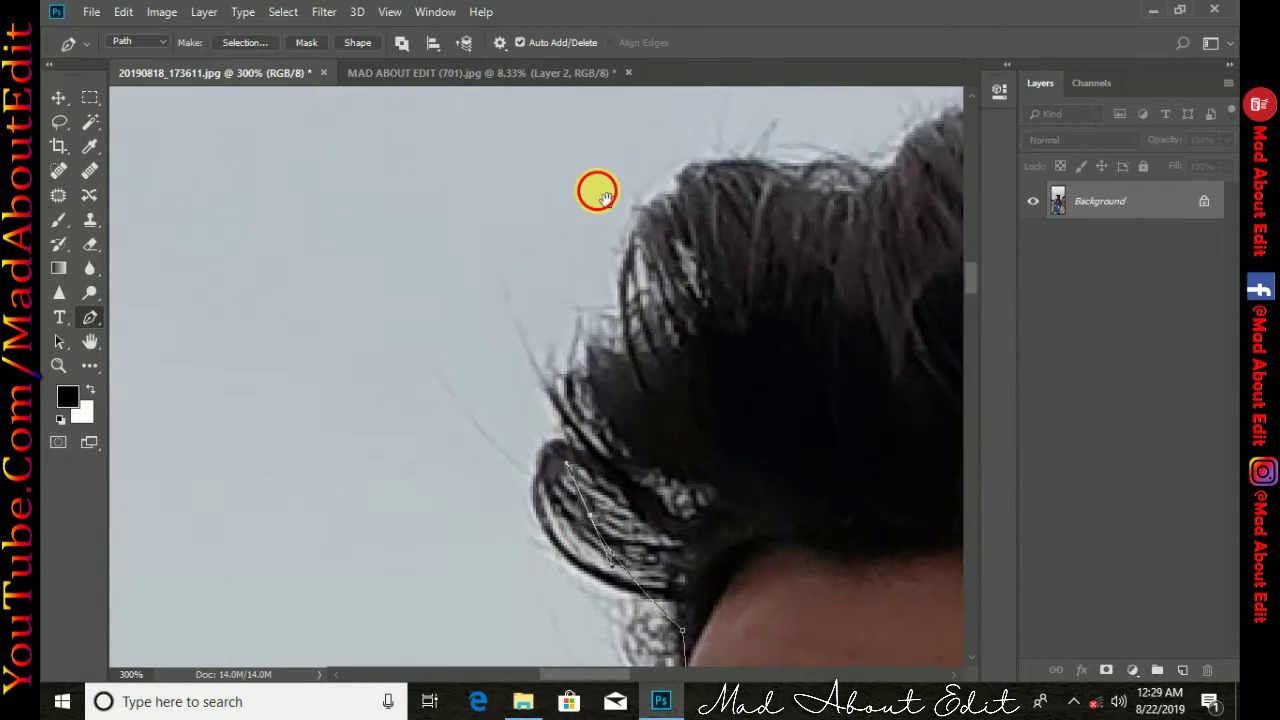
drag(594, 191, 670, 207)
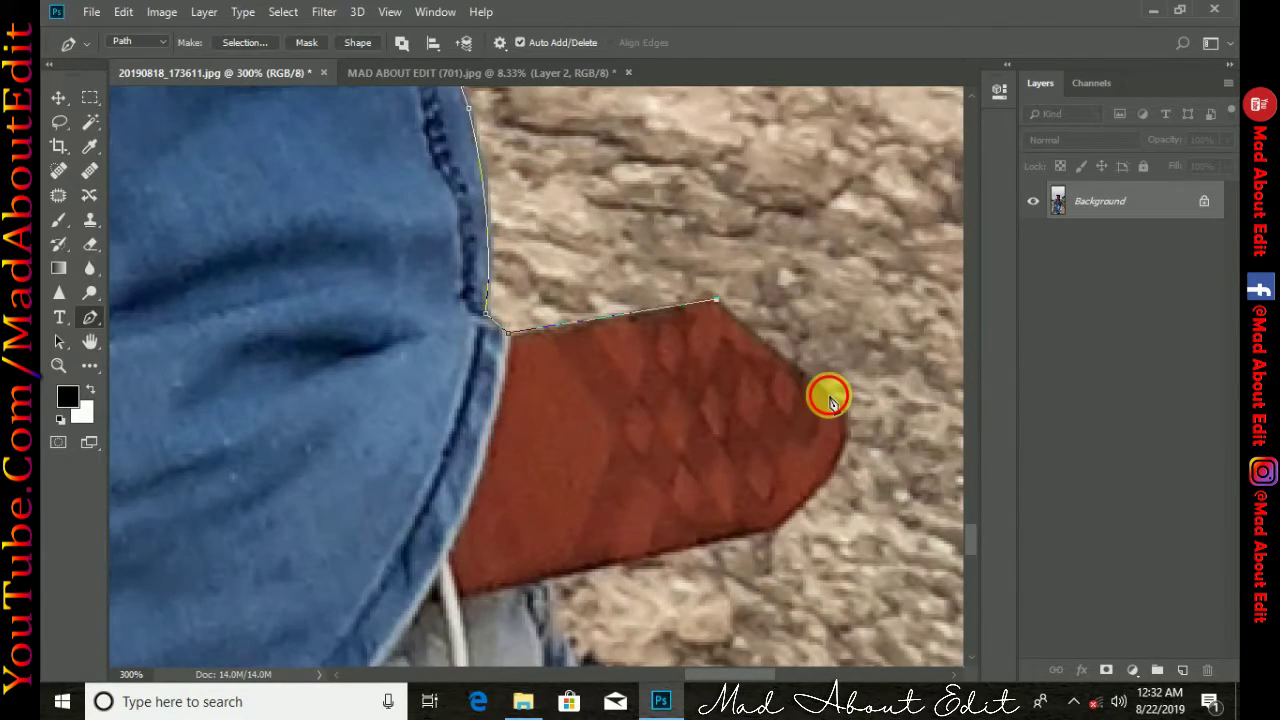
Finish the path around the man, make it a selection, and copy him to a new layer
click(830, 395)
scroll(830, 395, down, 2)
drag(775, 300, 705, 365)
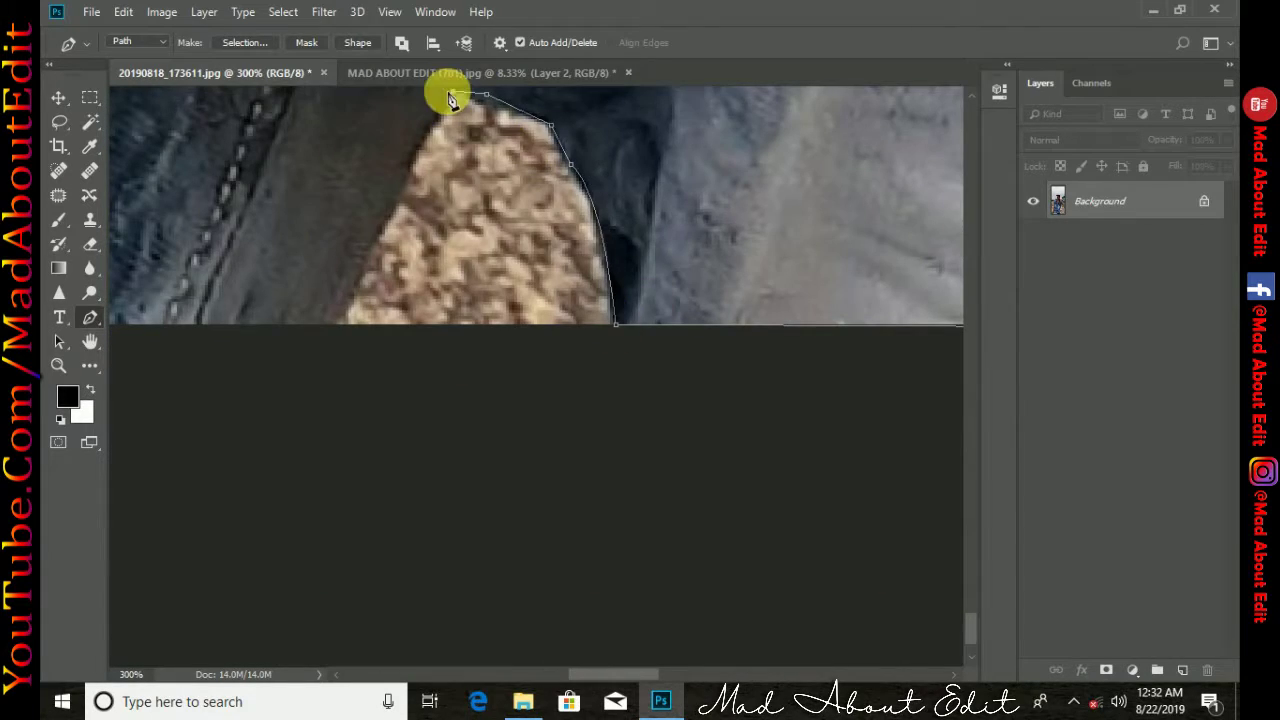
click(451, 97)
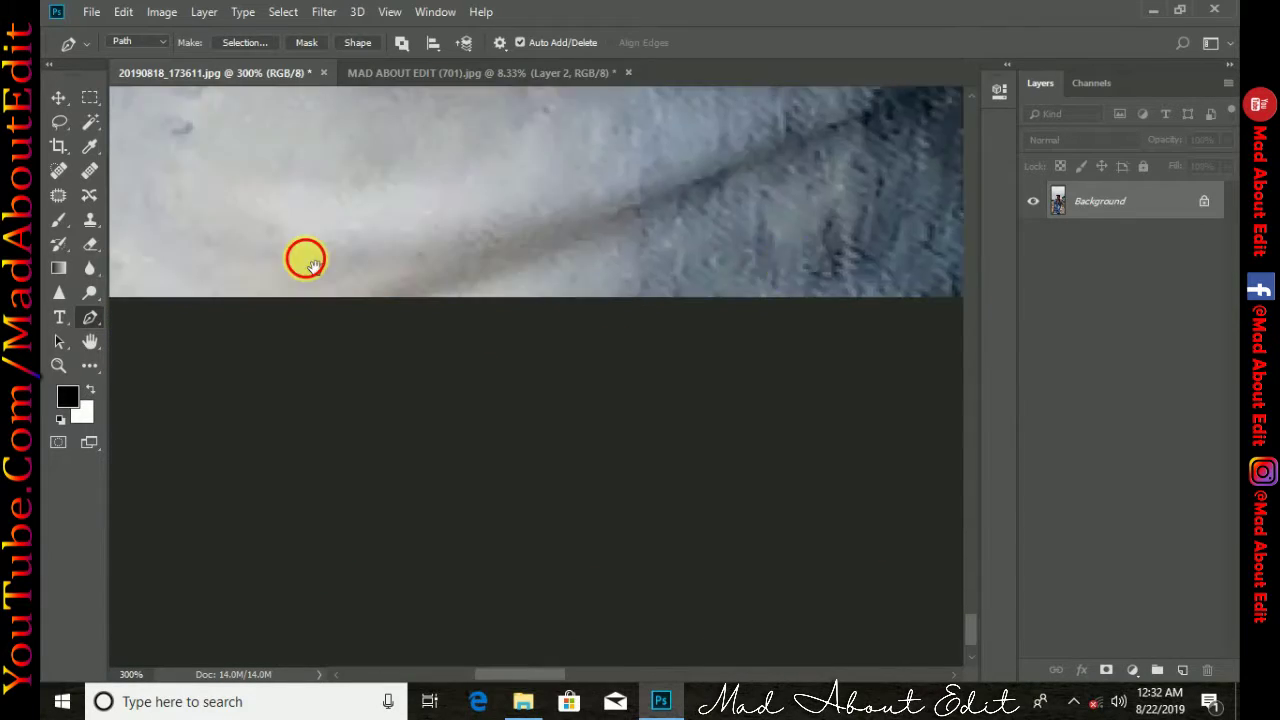
key(ctrl+j)
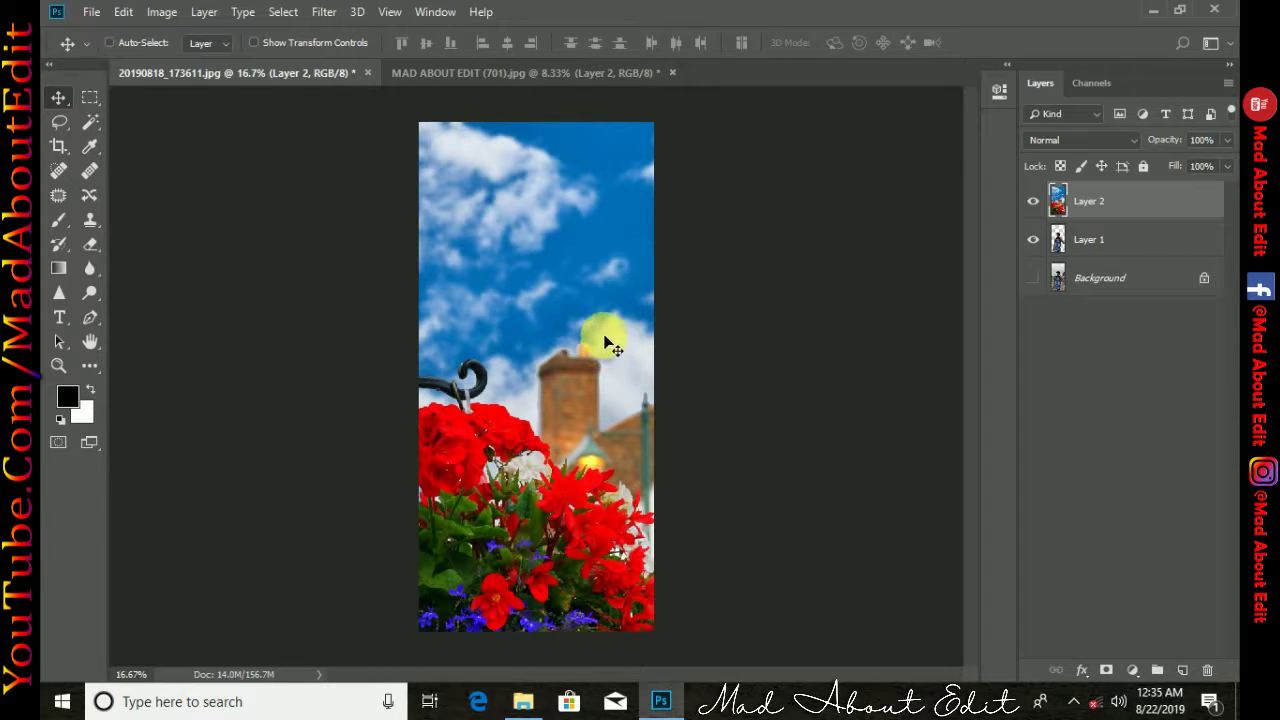
Free Transform the wall-and-flowers layer down to about 52% of its size
key(ctrl+t)
key(ctrl+minus)
key(ctrl+minus)
key(ctrl+minus)
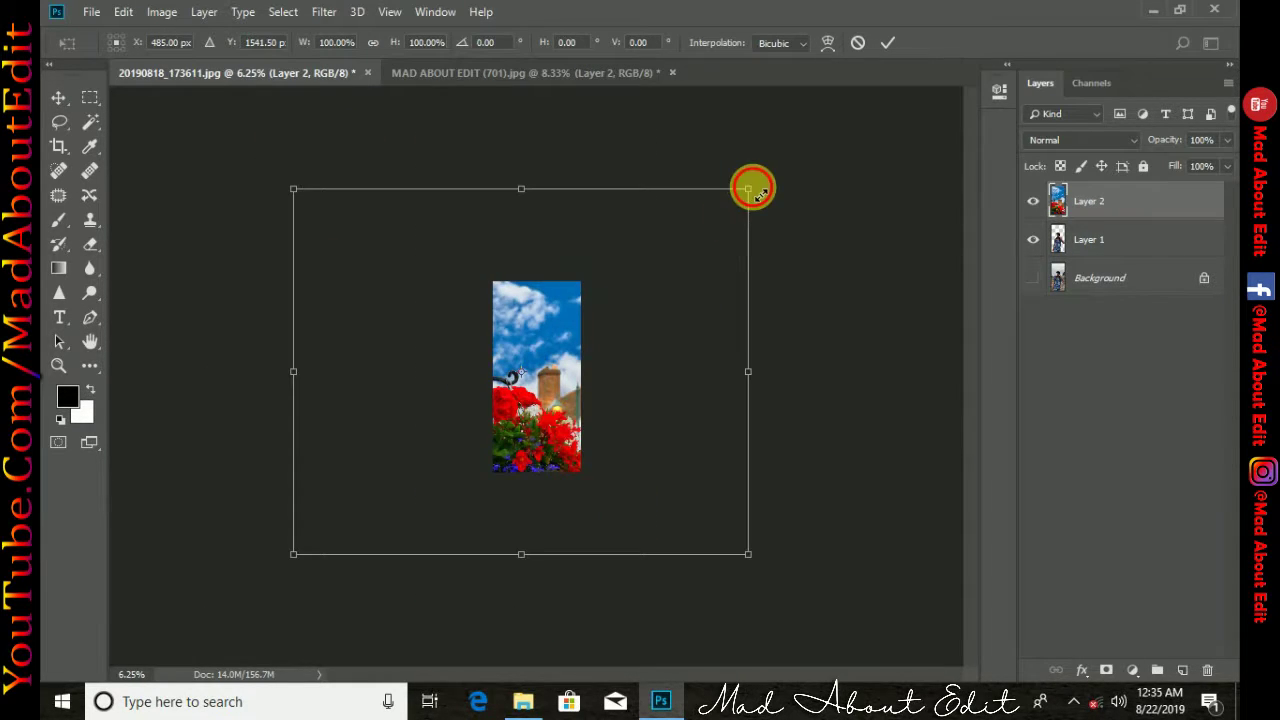
drag(752, 190, 640, 272)
click(888, 42)
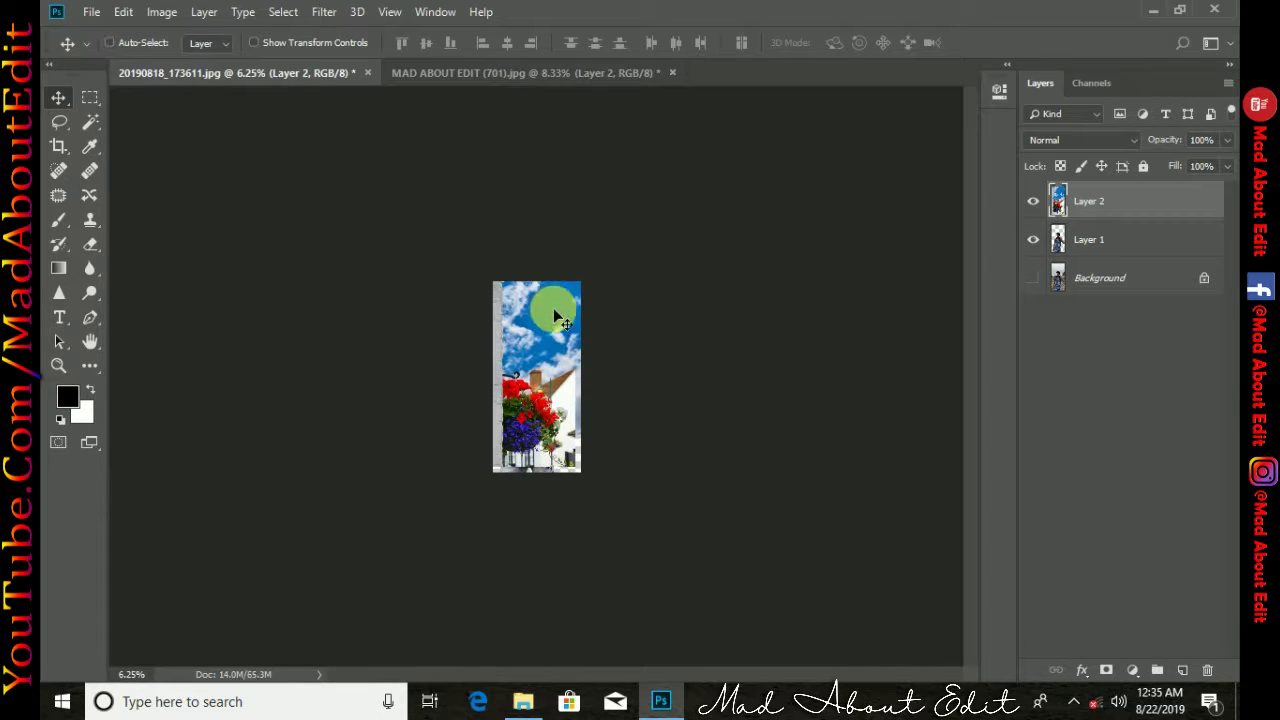
key(ctrl+plus)
click(55, 150)
Crop the canvas to fit the wall-and-flowers scene
drag(451, 374, 409, 381)
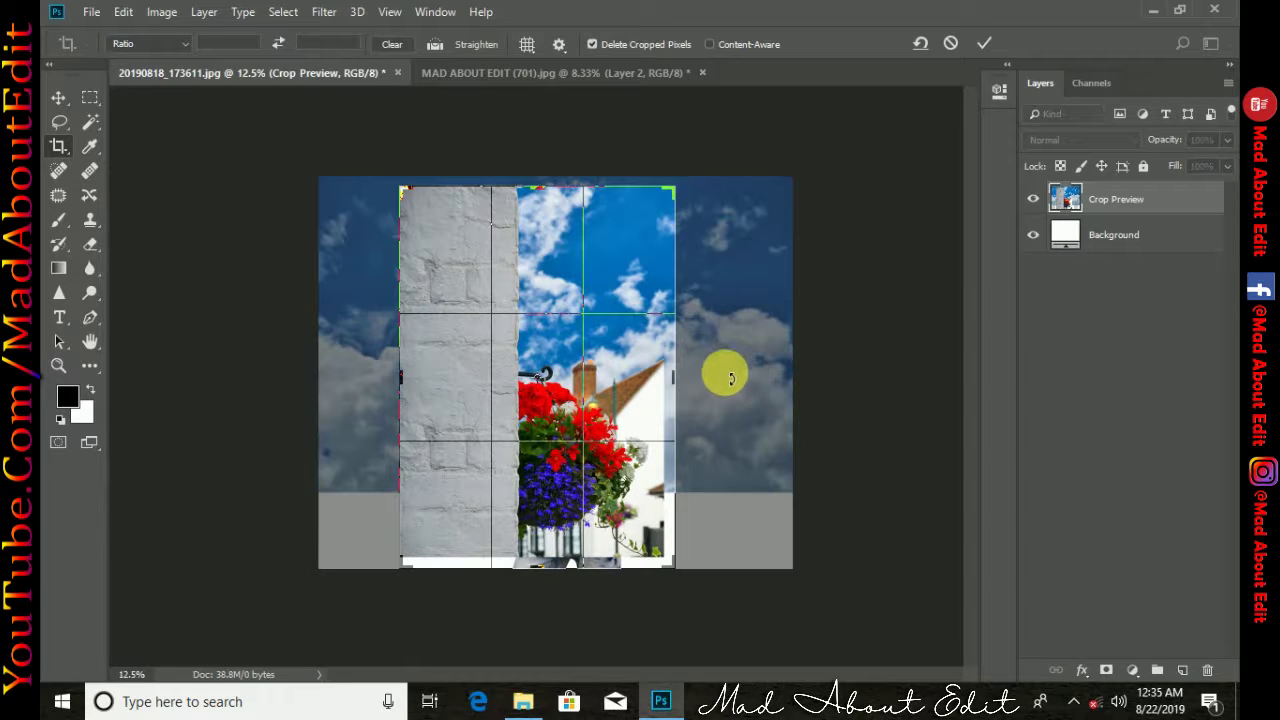
drag(686, 386, 657, 383)
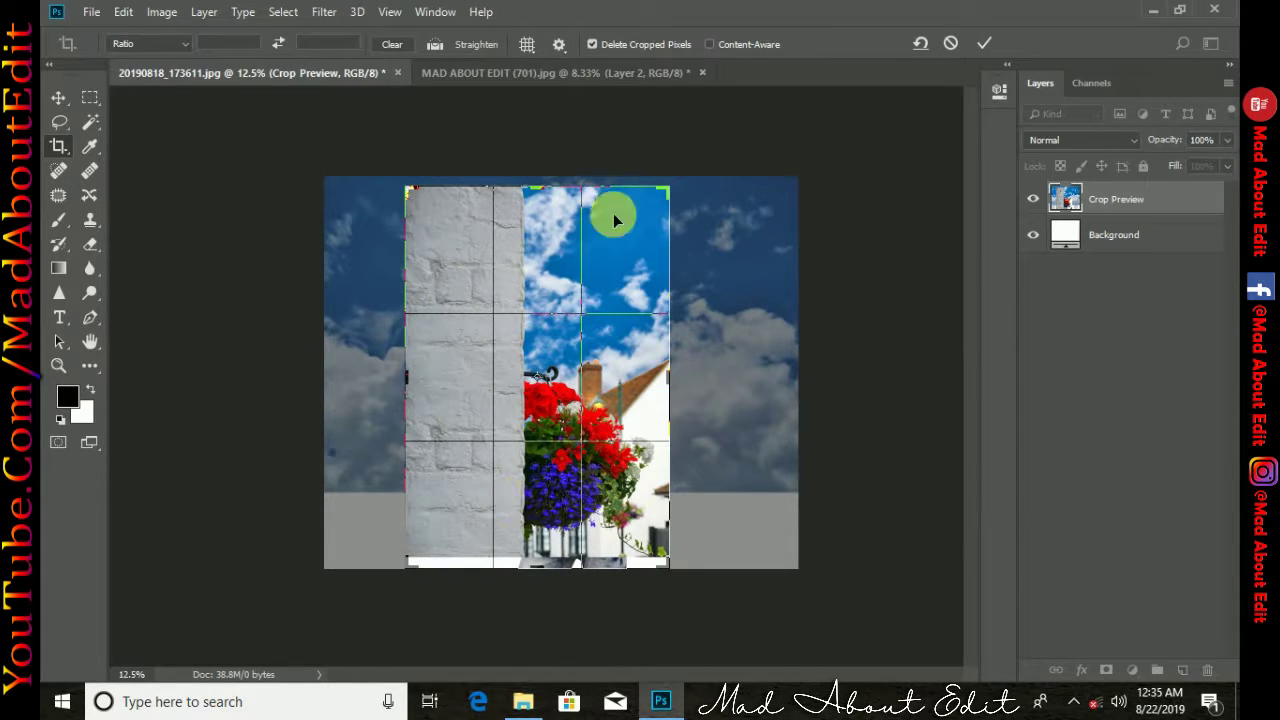
click(984, 46)
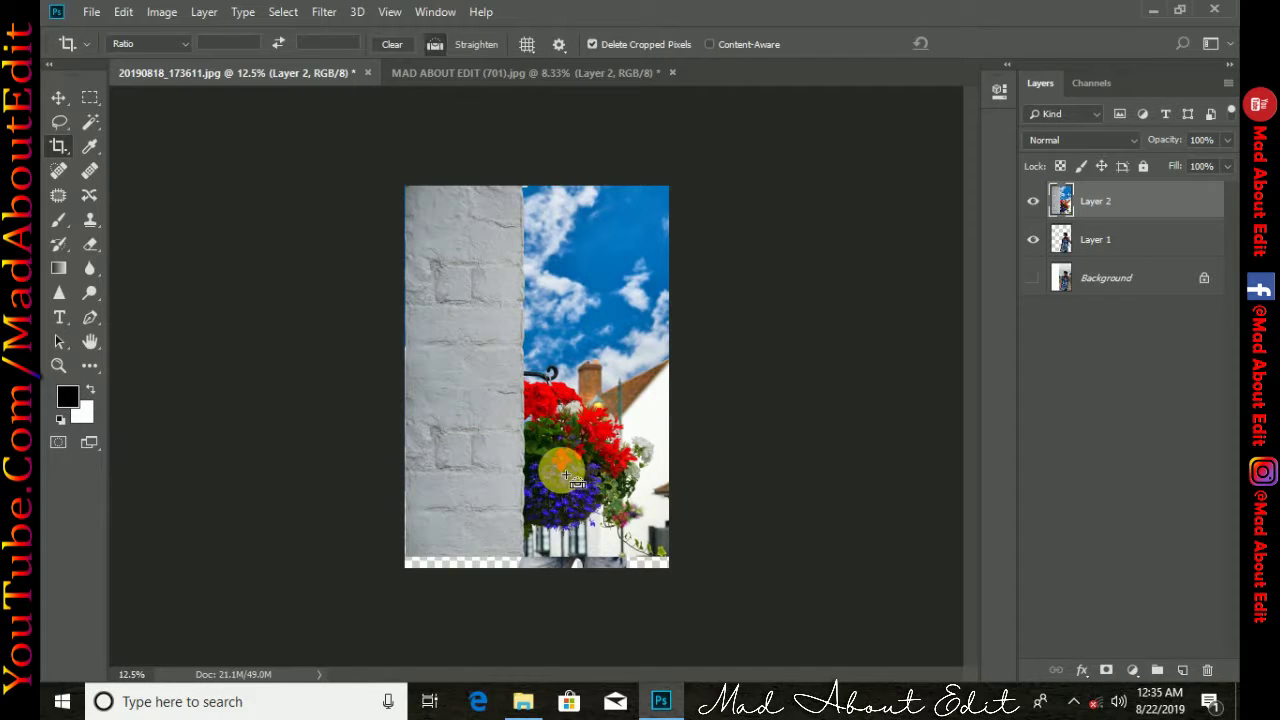
key(ctrl+plus)
Stack the man above the wall scene, move him up-left, and trim the grey bottom strip
drag(1107, 253, 1100, 195)
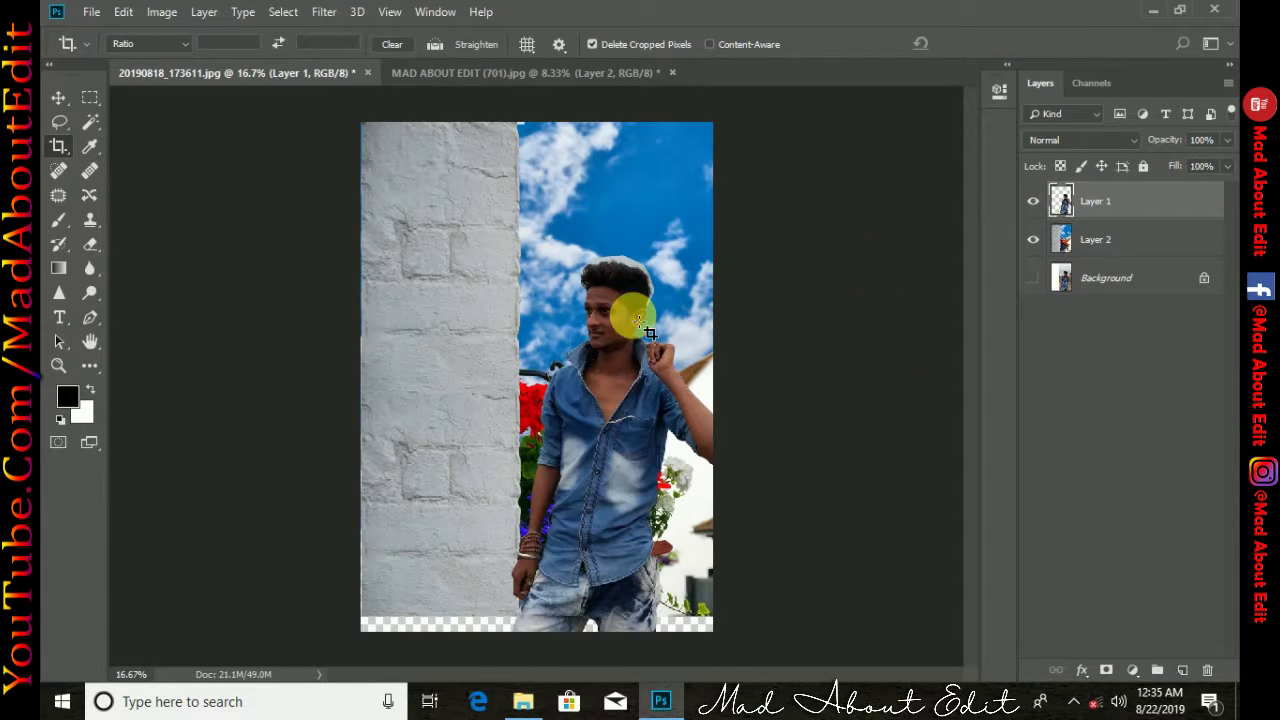
click(59, 98)
drag(642, 412, 583, 327)
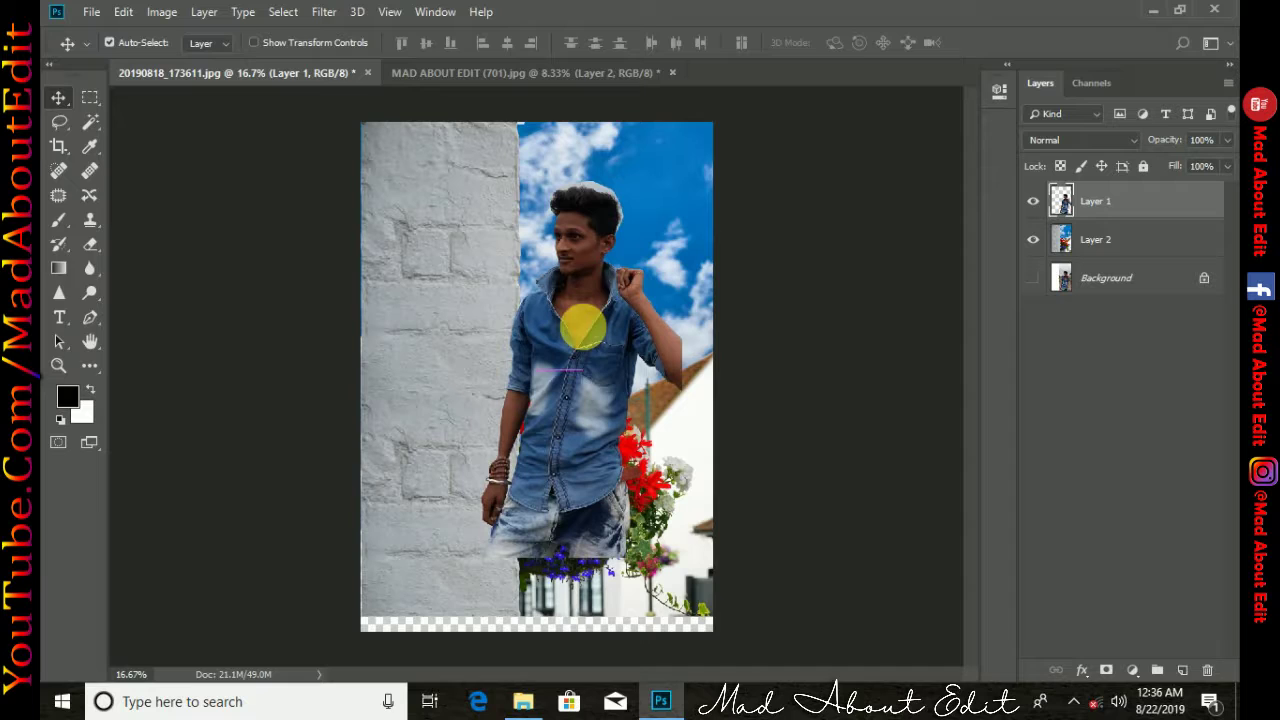
click(66, 146)
drag(537, 634, 534, 614)
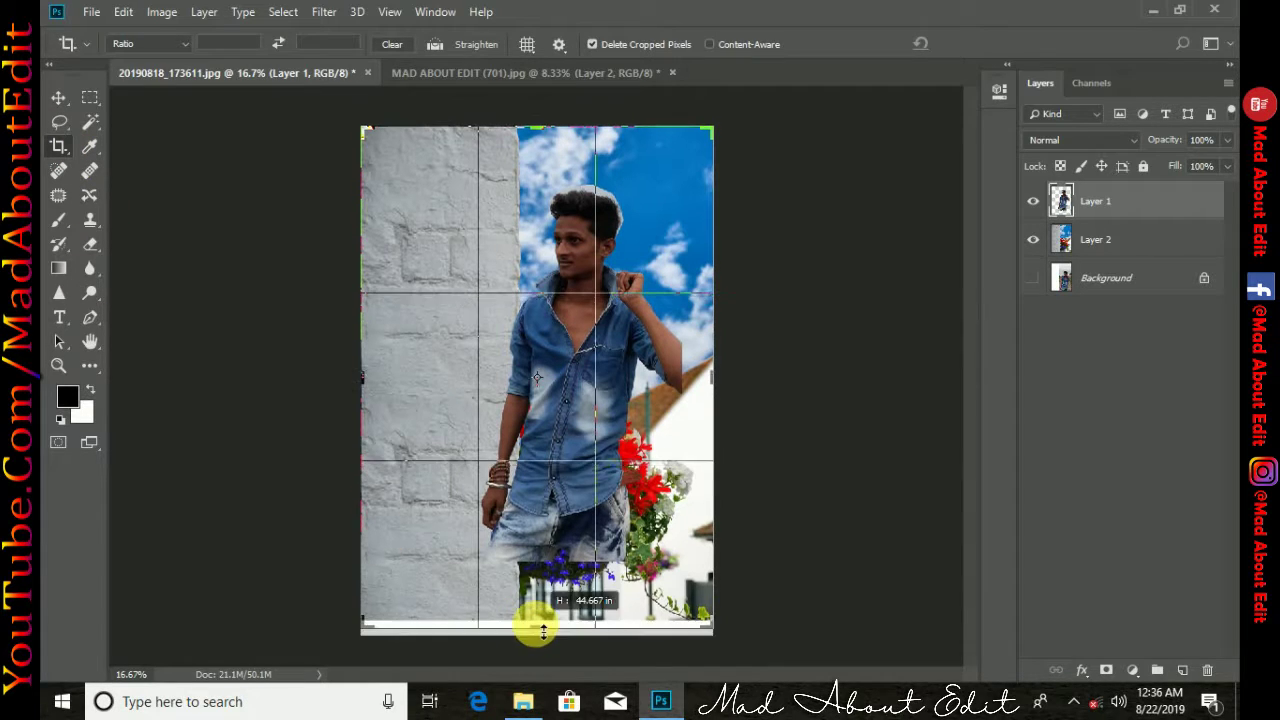
key(Return)
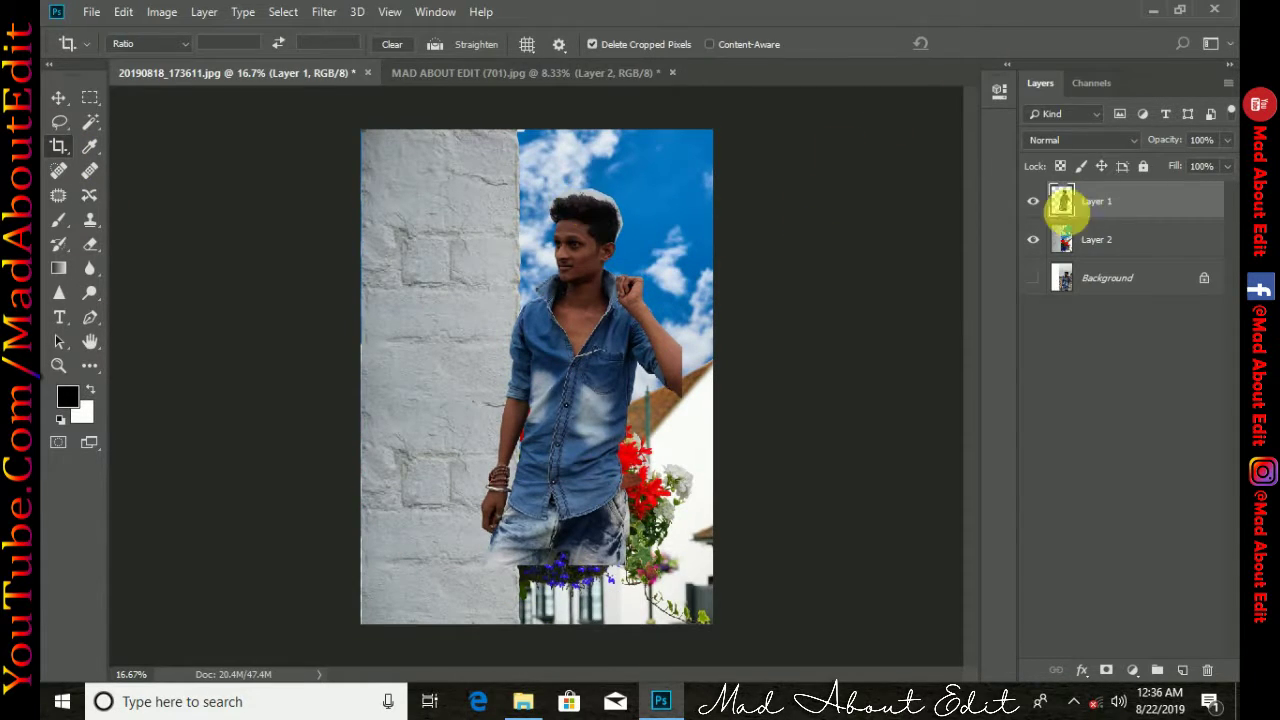
Flip the man horizontally and move him left against the white wall
key(ctrl+t)
right_click(596, 240)
click(650, 487)
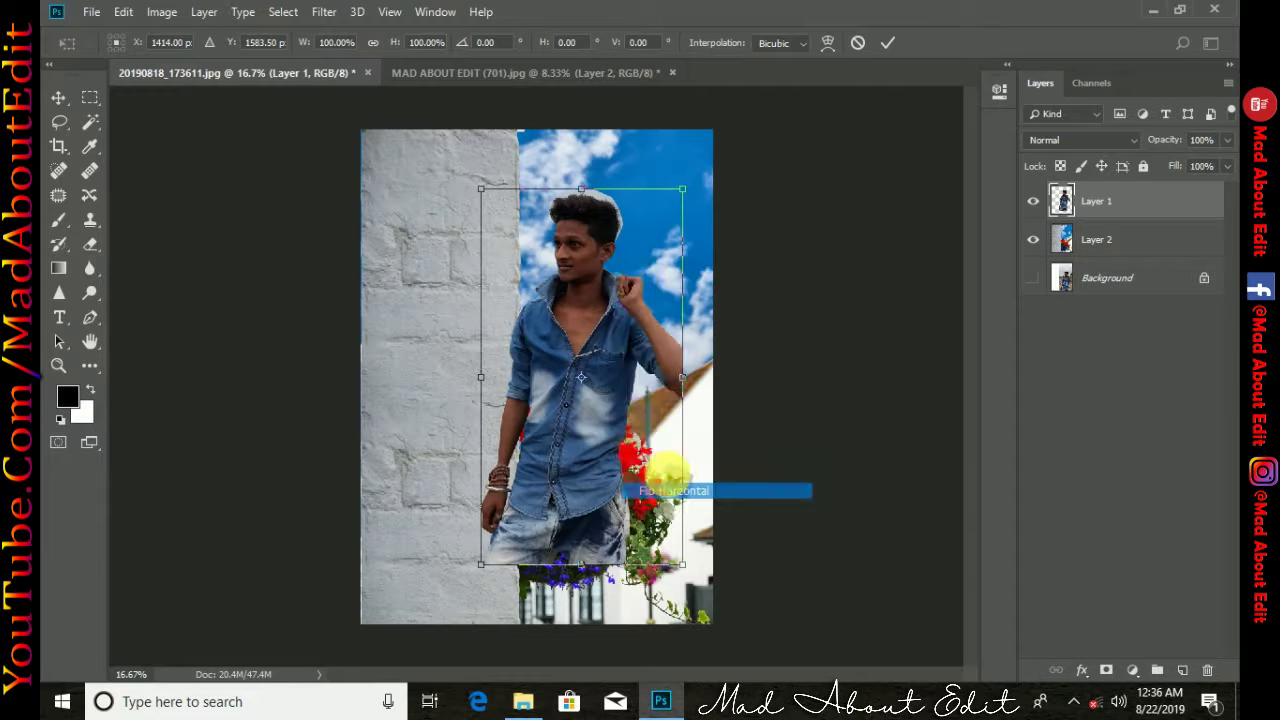
drag(618, 378, 510, 437)
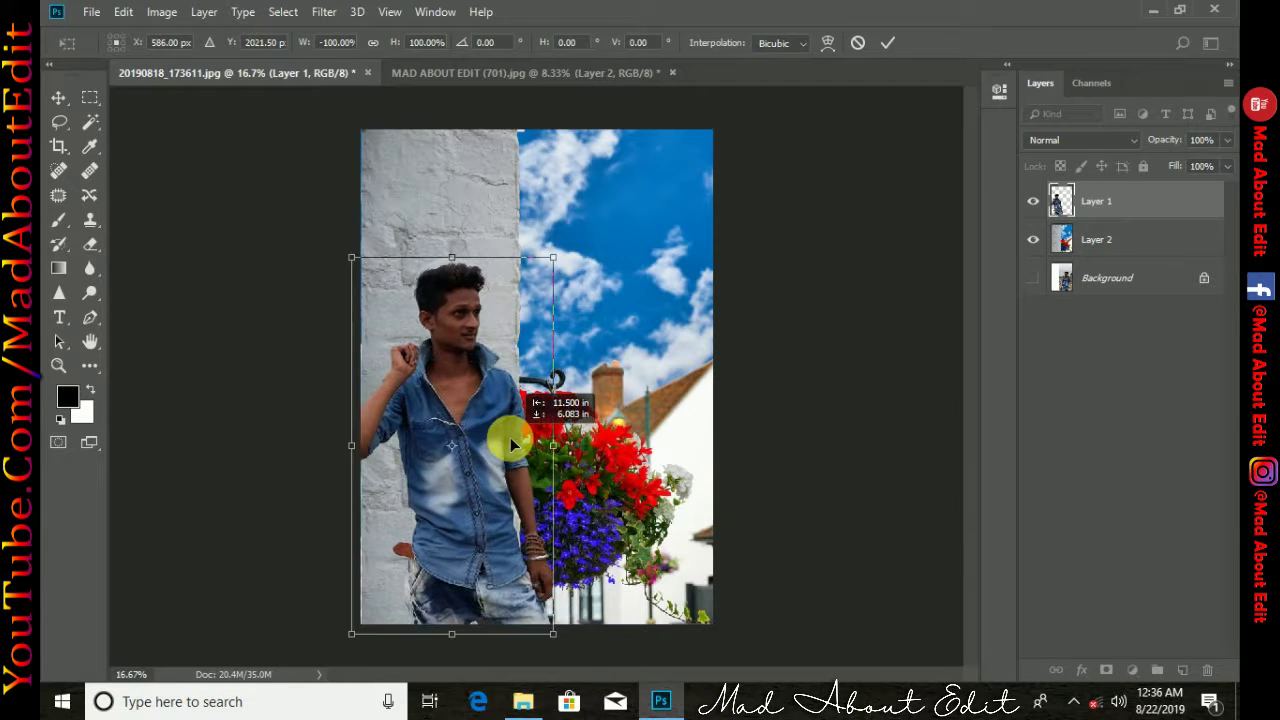
click(887, 43)
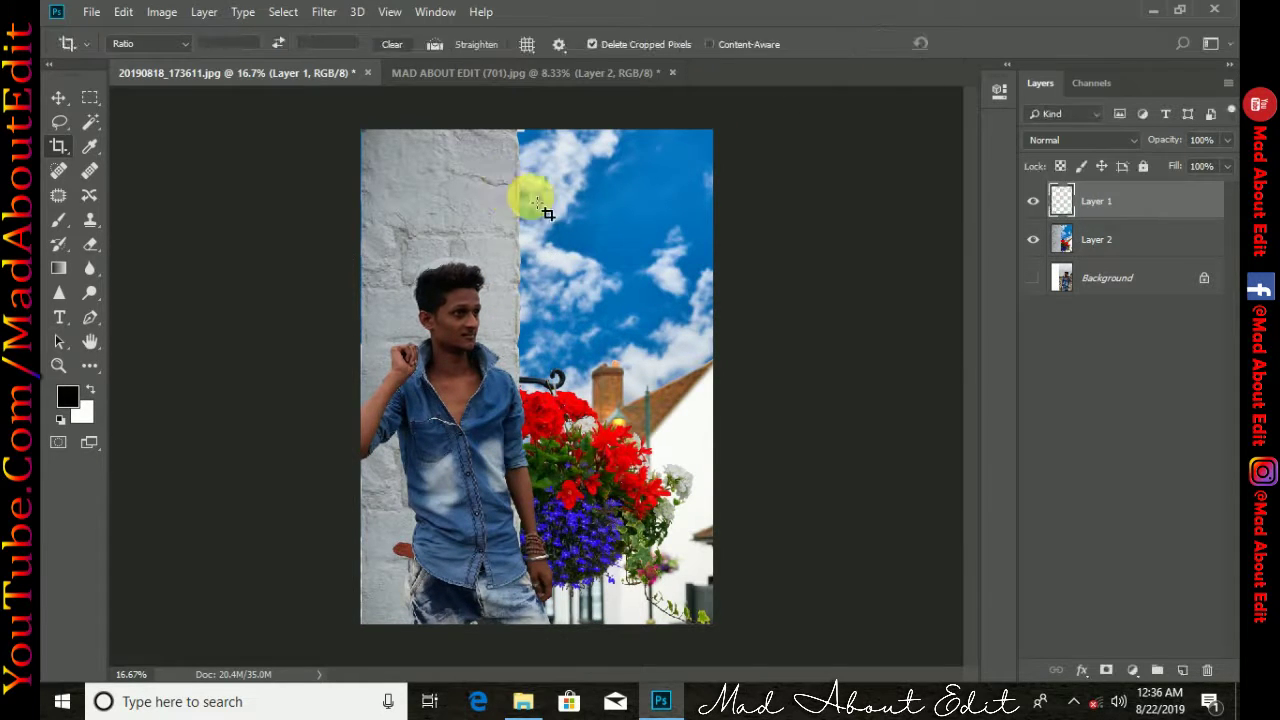
With the Eraser on Layer 1, erase the pale strip along the hair edge near the ear
click(91, 243)
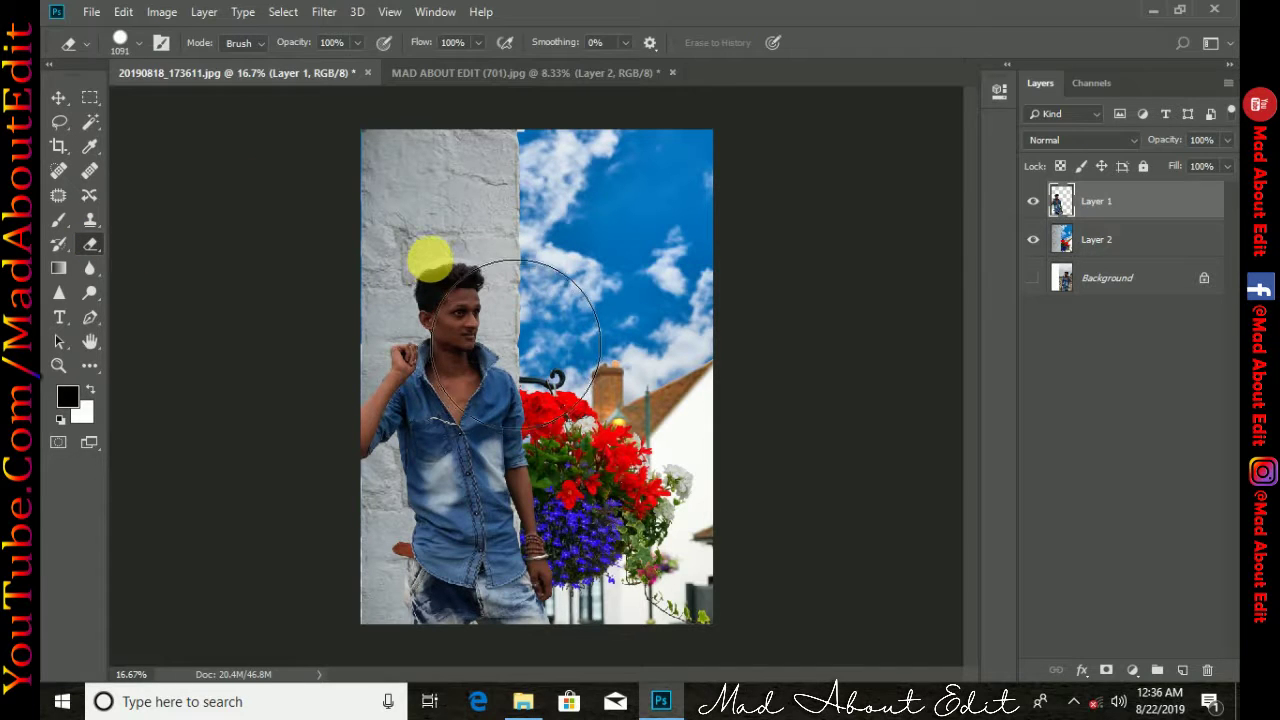
scroll(430, 250, up, 3)
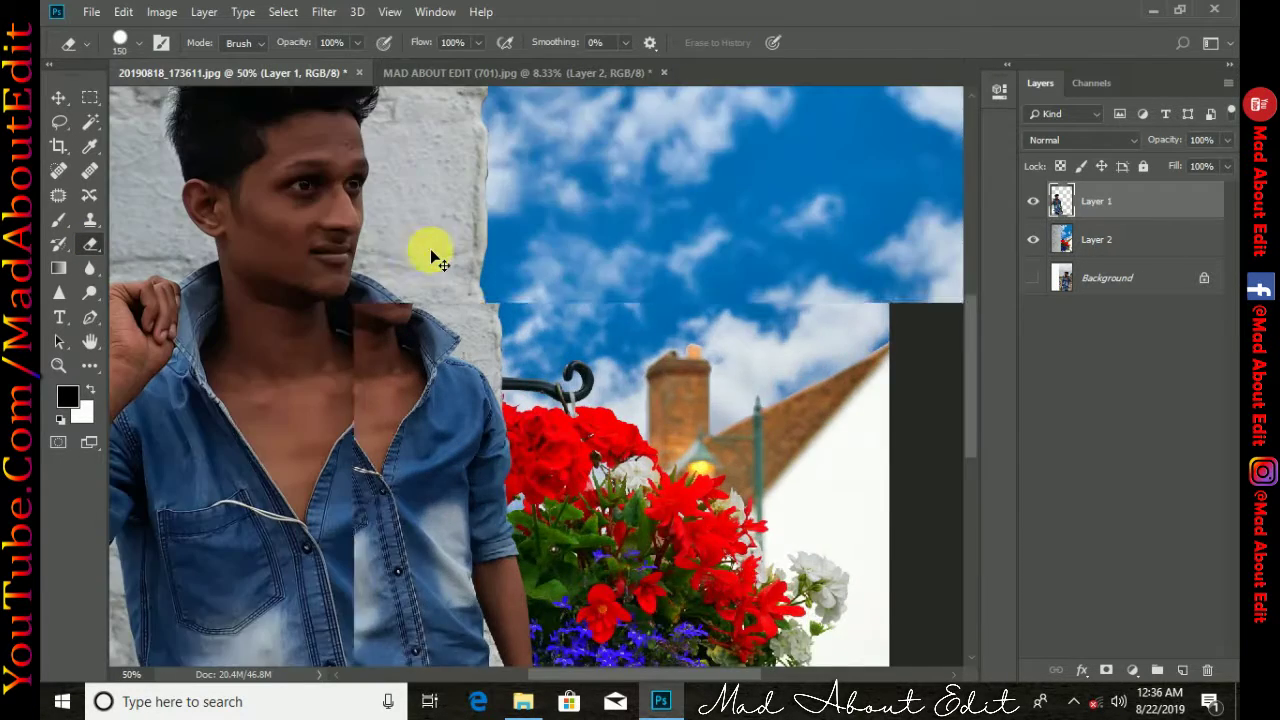
drag(428, 251, 570, 371)
scroll(561, 361, up, 3)
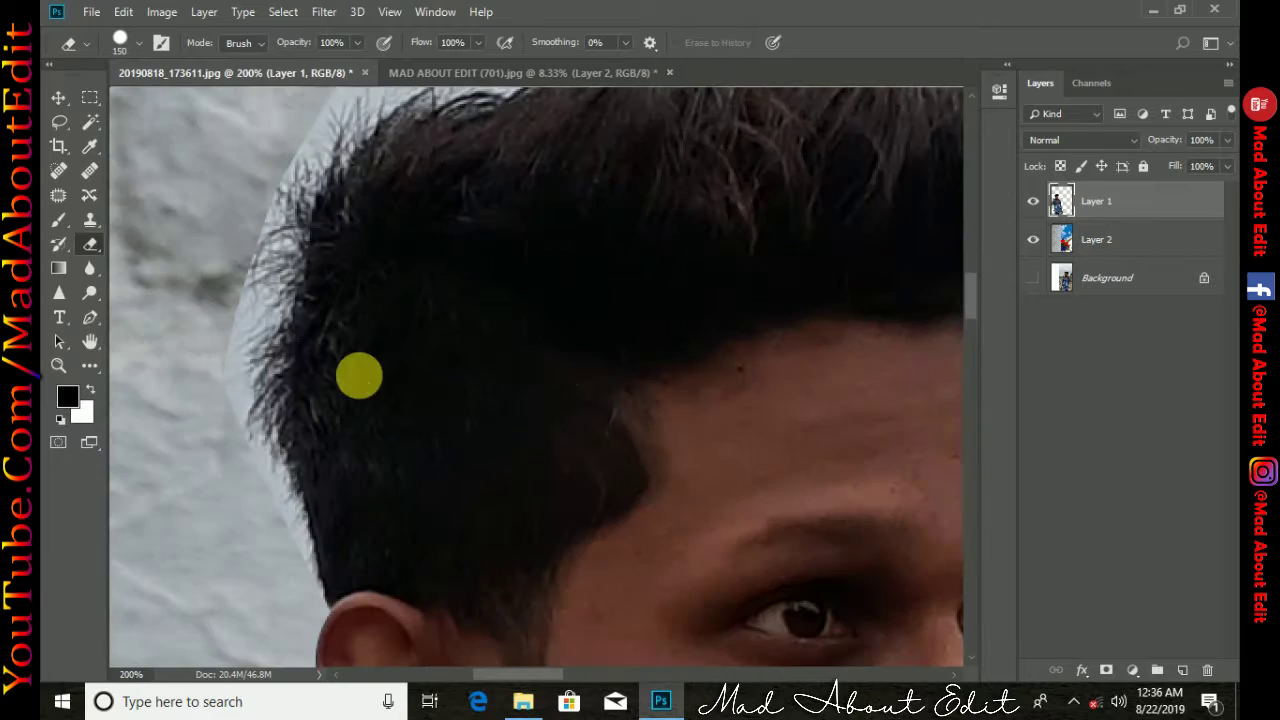
key(bracketleft)
key(bracketleft)
key(bracketleft)
key(bracketleft)
key(bracketleft)
key(bracketleft)
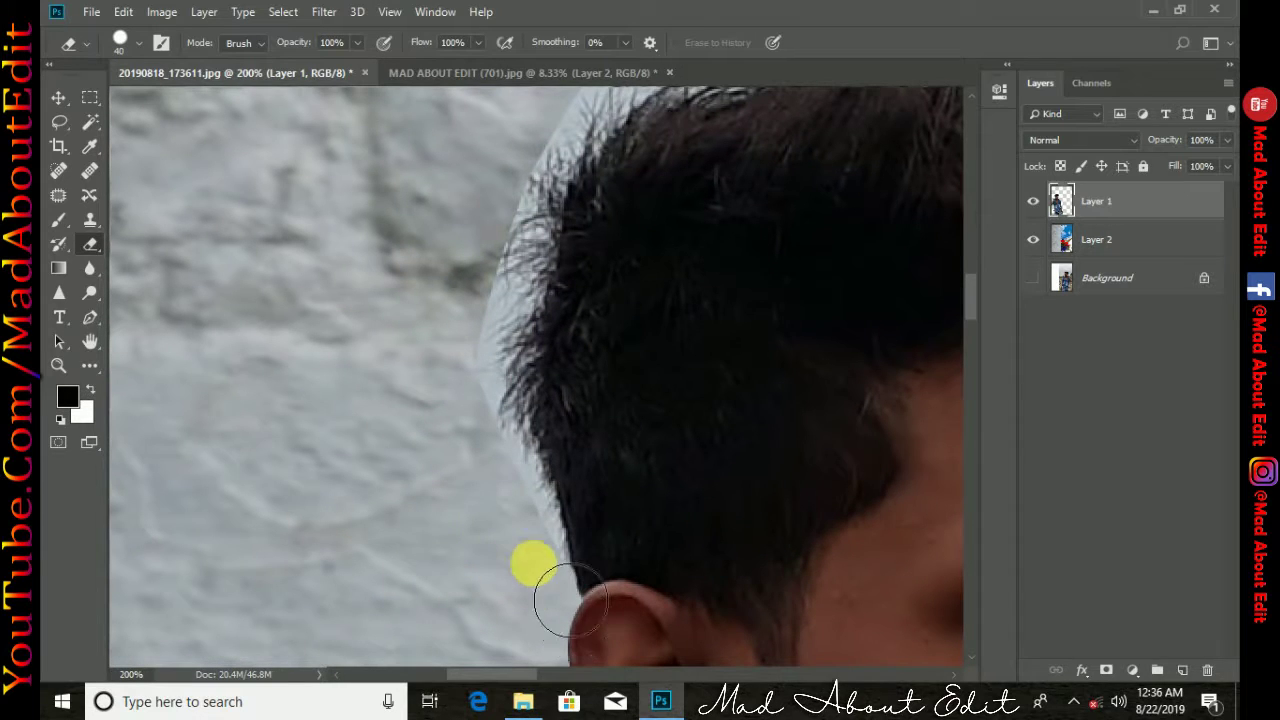
mouse_move(570, 600)
mouse_down()
mouse_move(535, 472)
mouse_move(523, 243)
mouse_up()
Erase the pale blue fringe above the hair and along the hairline to the right
scroll(500, 343, up, 3)
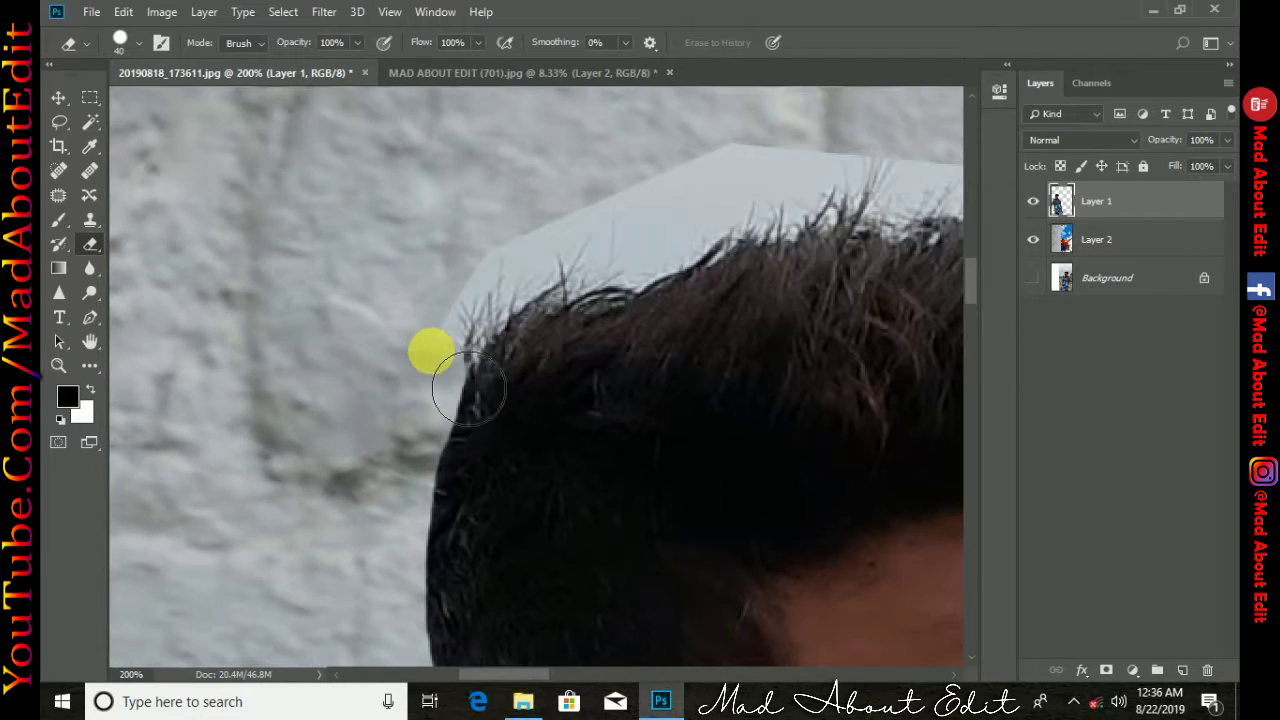
mouse_move(469, 391)
mouse_down()
mouse_move(560, 317)
mouse_move(934, 214)
mouse_up()
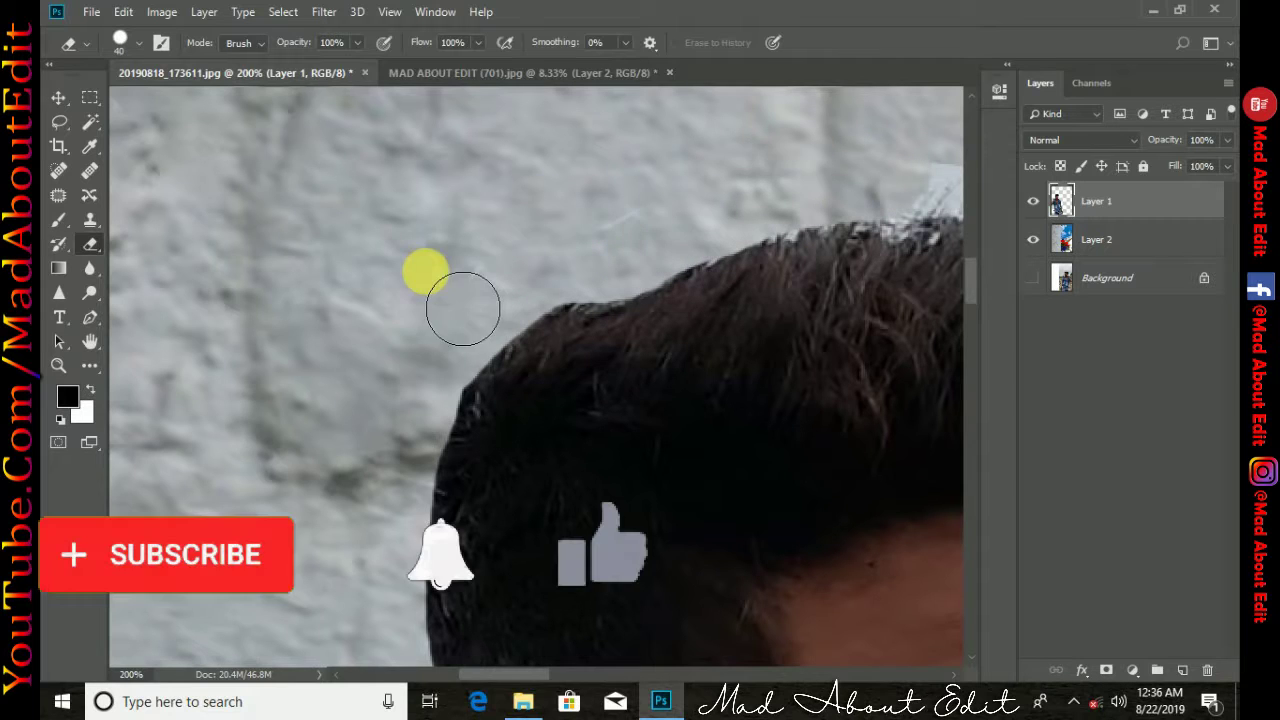
scroll(463, 308, right, 5)
mouse_move(494, 248)
mouse_down()
mouse_move(819, 289)
mouse_move(958, 390)
mouse_move(871, 294)
mouse_up()
scroll(800, 280, down, 3)
scroll(800, 280, right, 4)
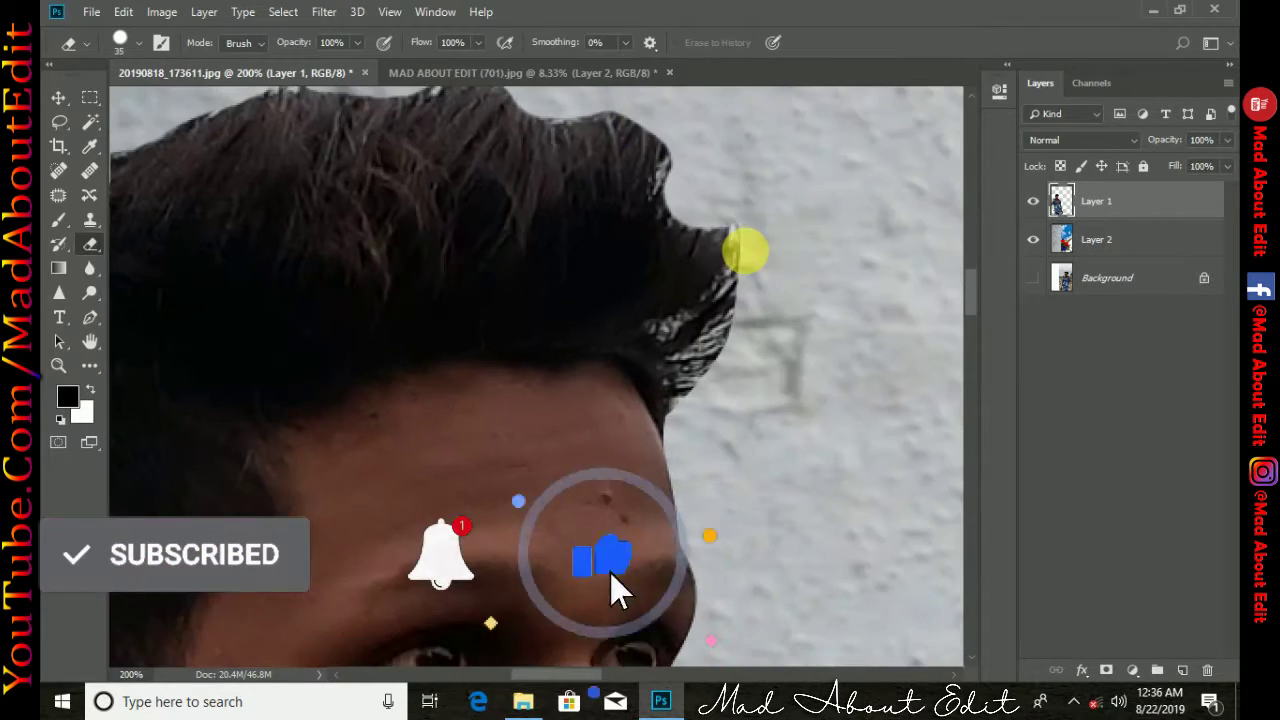
scroll(745, 252, up, 2)
key(ctrl+minus)
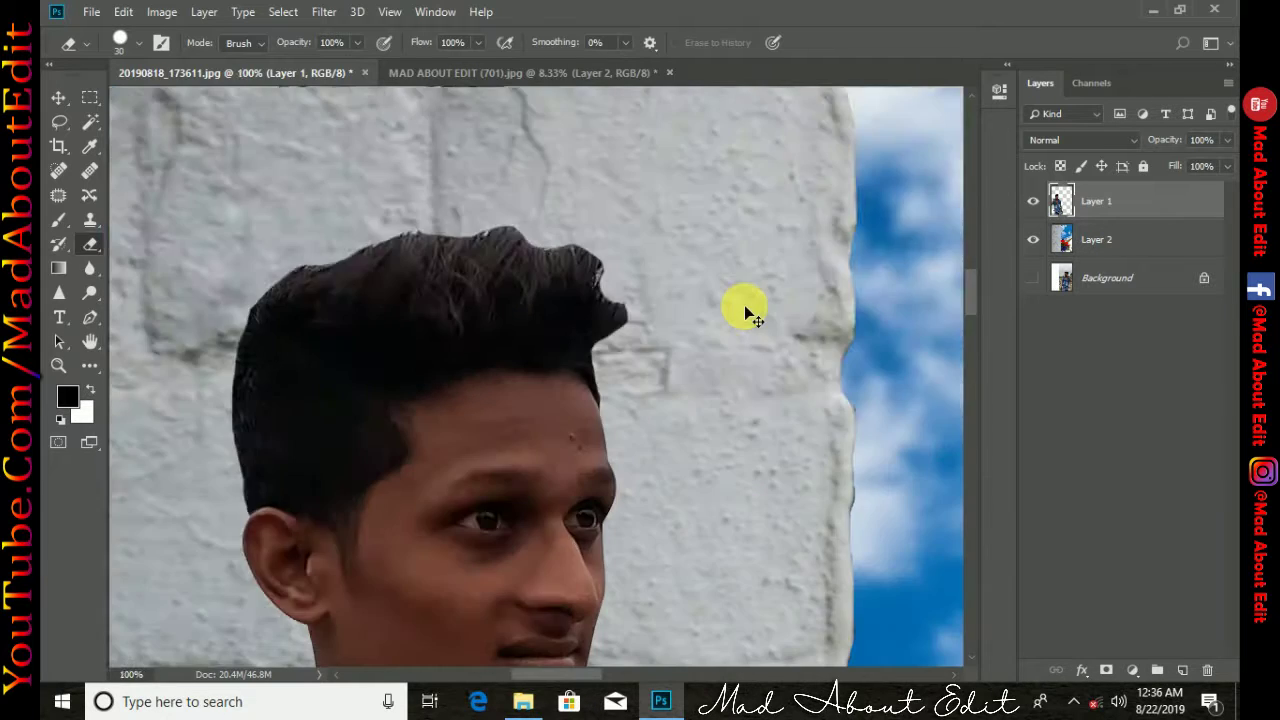
key(ctrl+minus)
key(ctrl+minus)
key(ctrl+minus)
key(ctrl+minus)
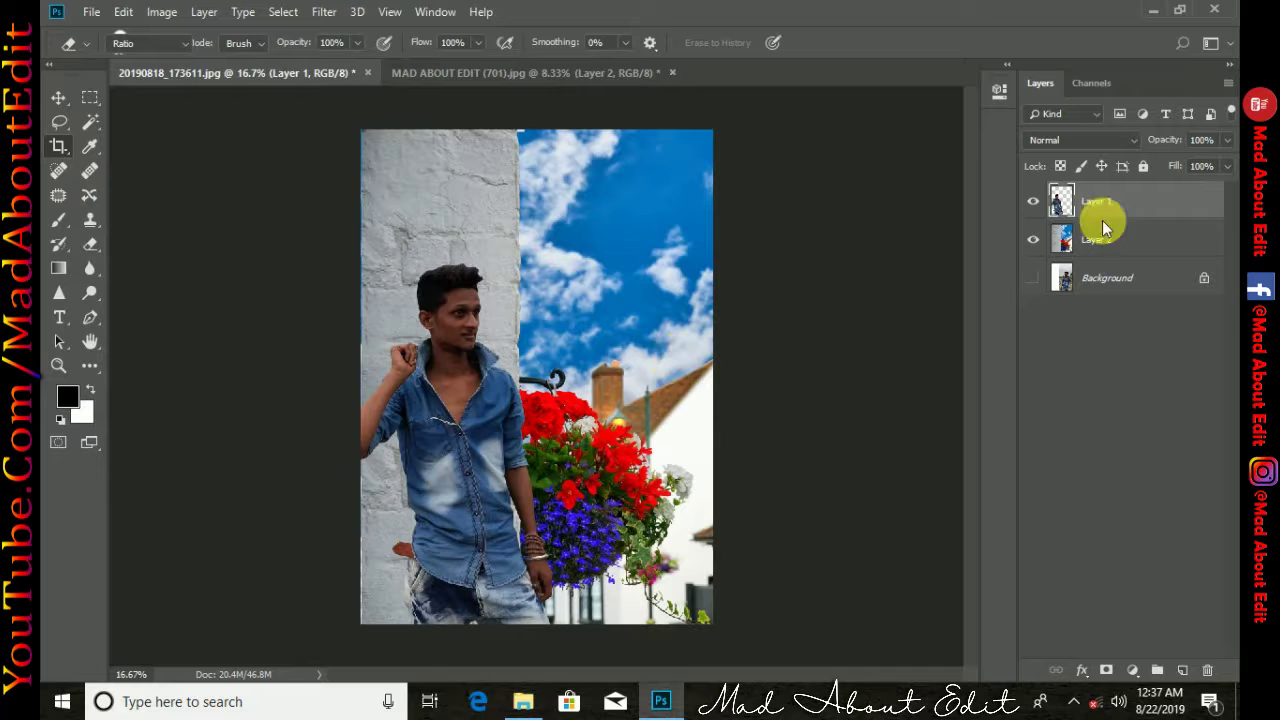
Pull the right crop edge slightly inward and commit the narrower crop
drag(712, 376, 704, 380)
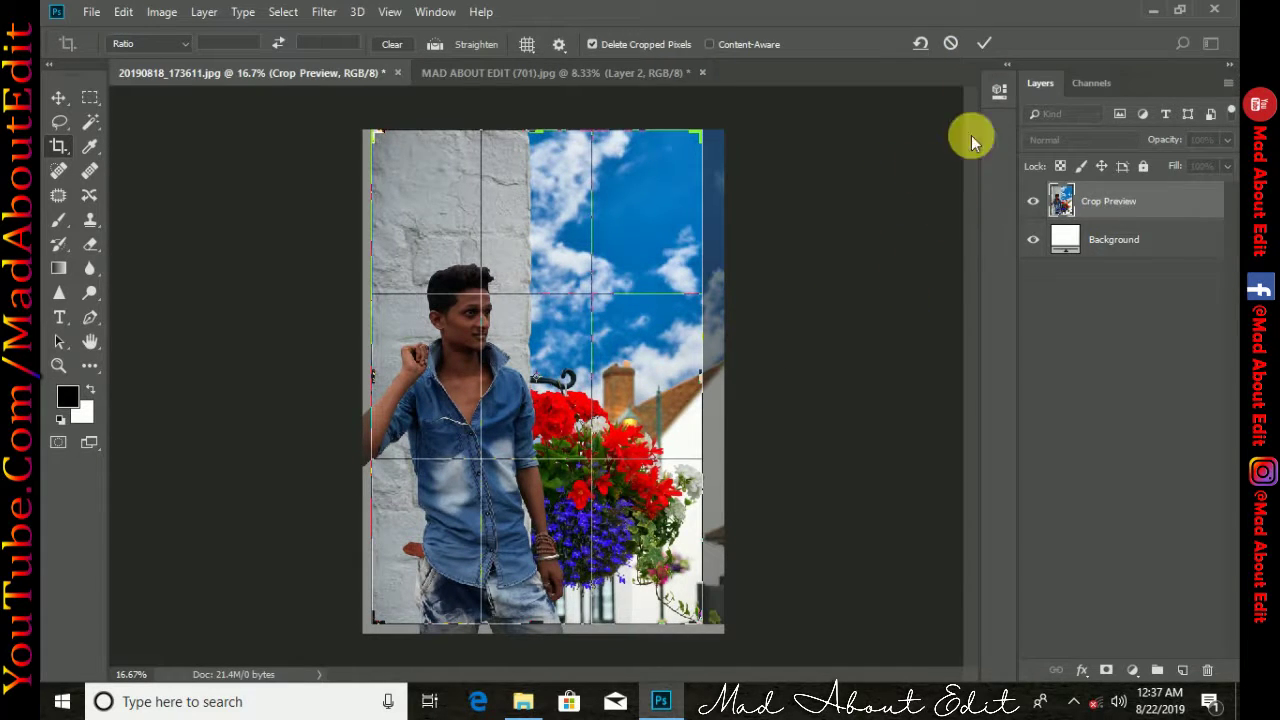
click(983, 42)
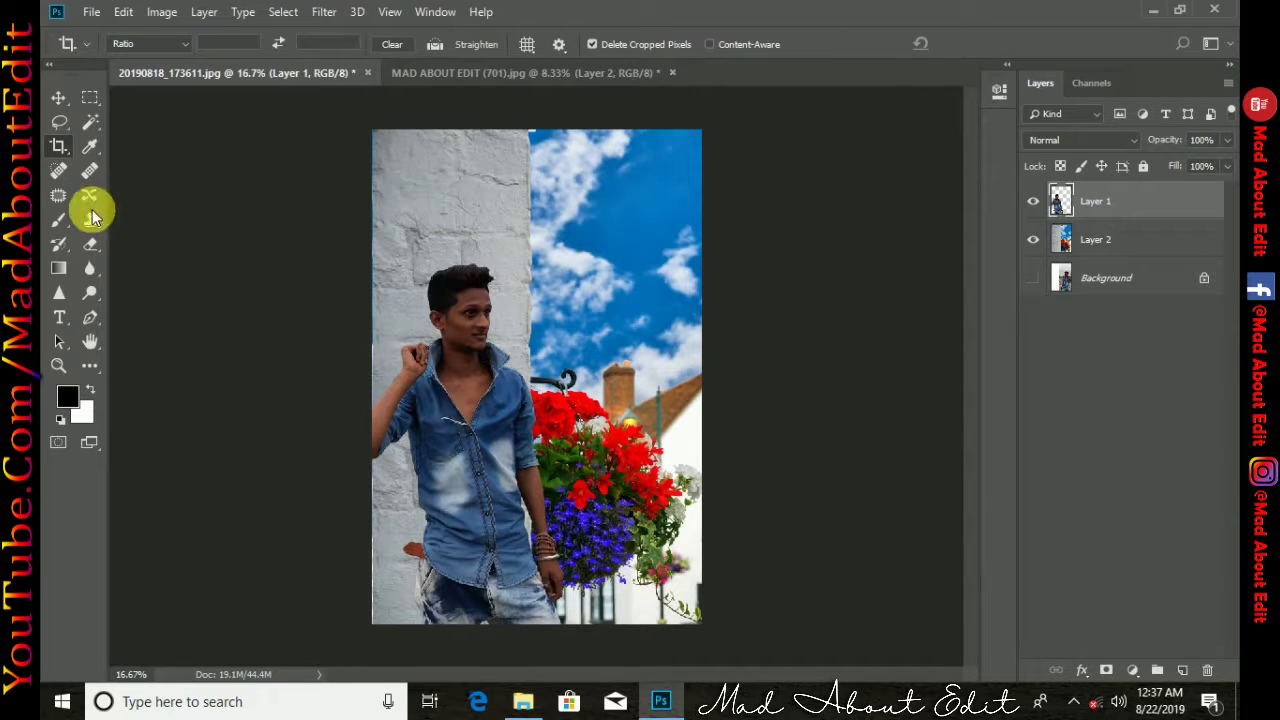
Select the Smudge tool with the Hair 4 brush from the HAIR BRUSH BY MAD ABOUT EDIT set
right_click(88, 272)
click(143, 289)
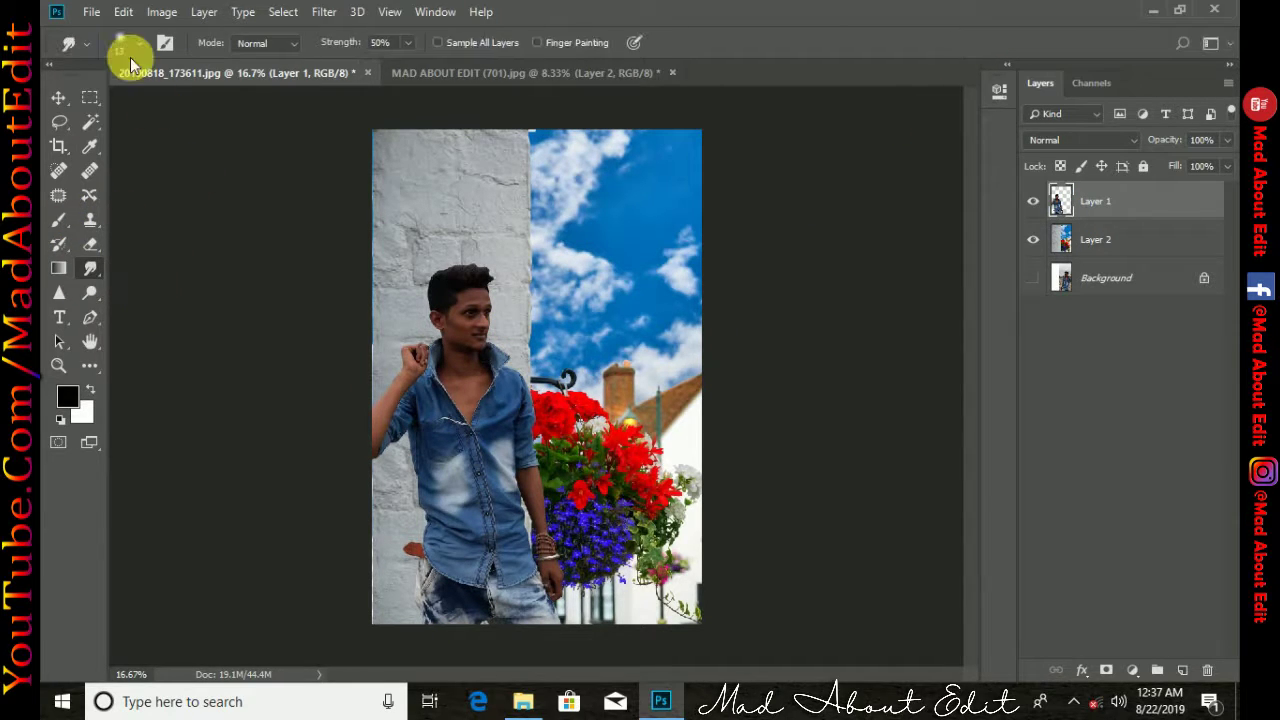
click(137, 43)
drag(310, 356, 523, 518)
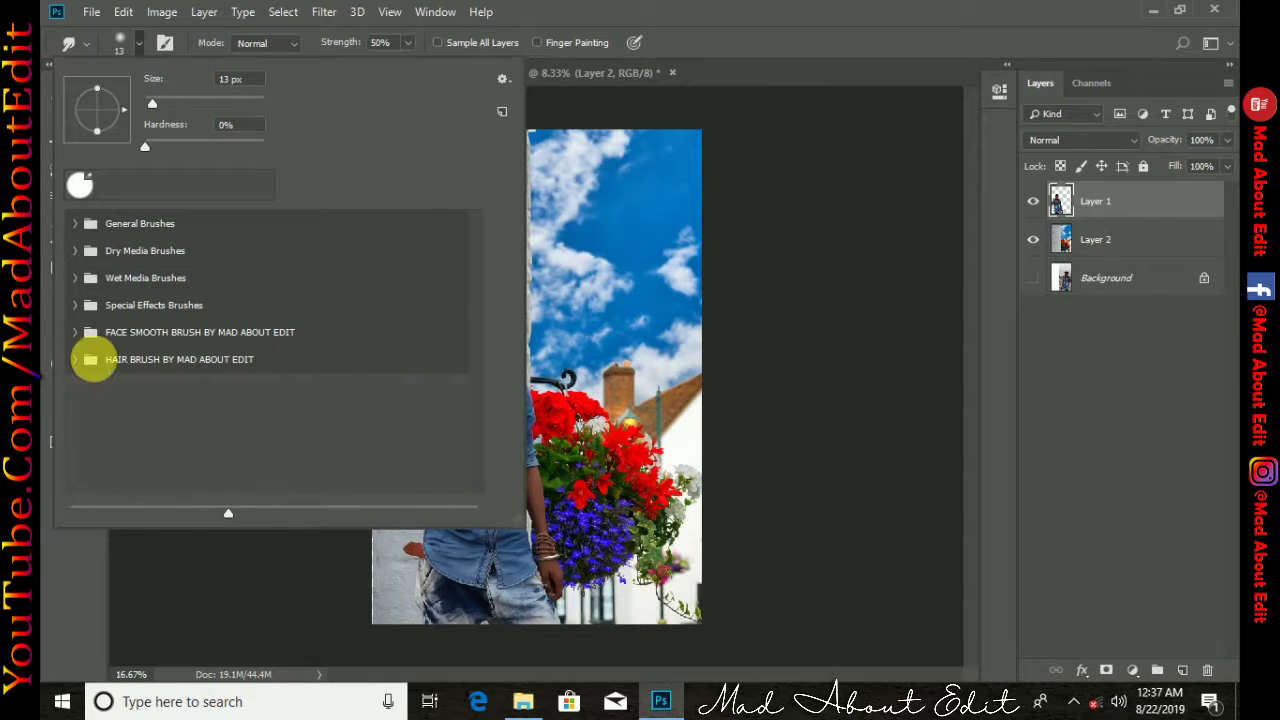
click(76, 360)
scroll(186, 460, down, 3)
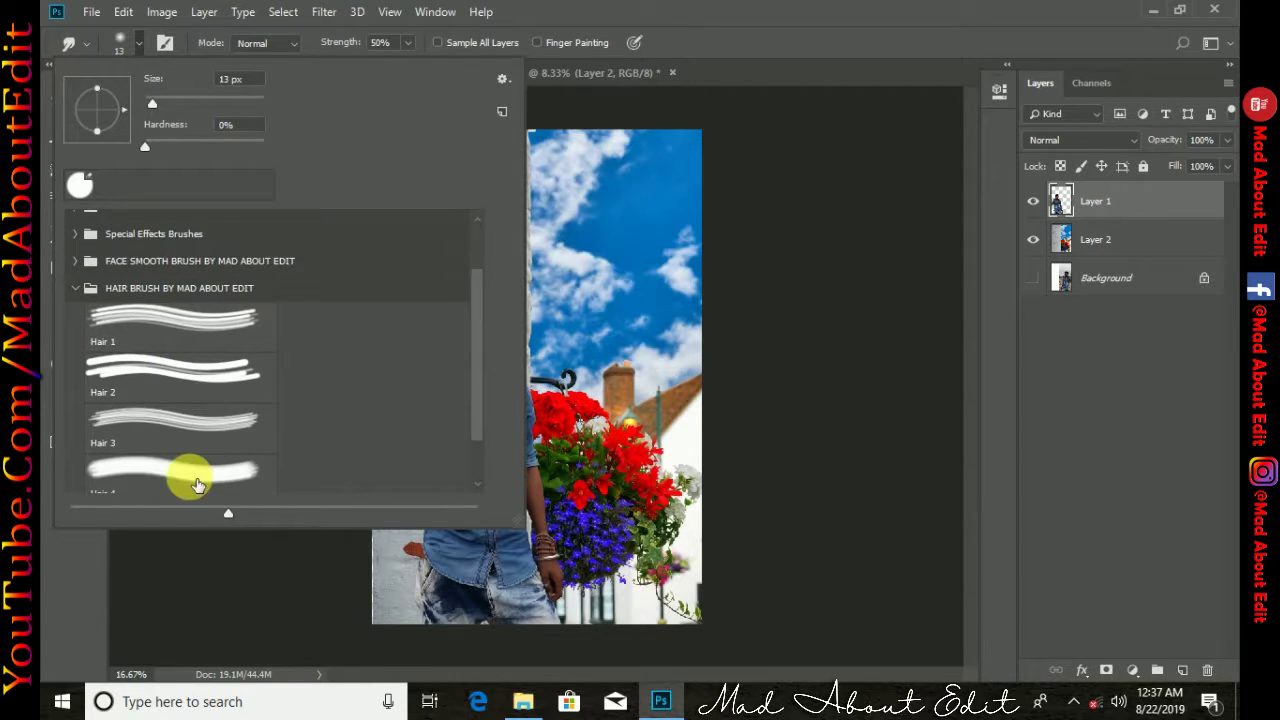
click(186, 467)
click(138, 43)
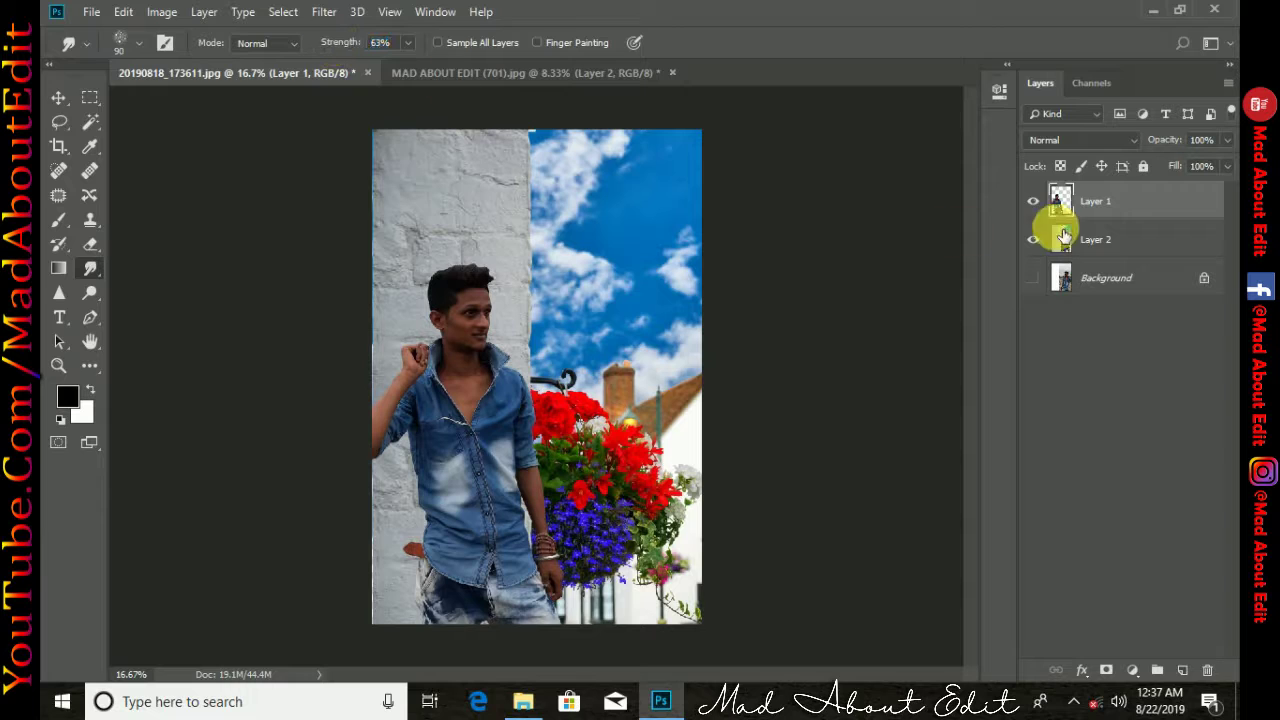
Duplicate the man's layer and move Layer 2 beneath Layer 1 copy
key(ctrl+j)
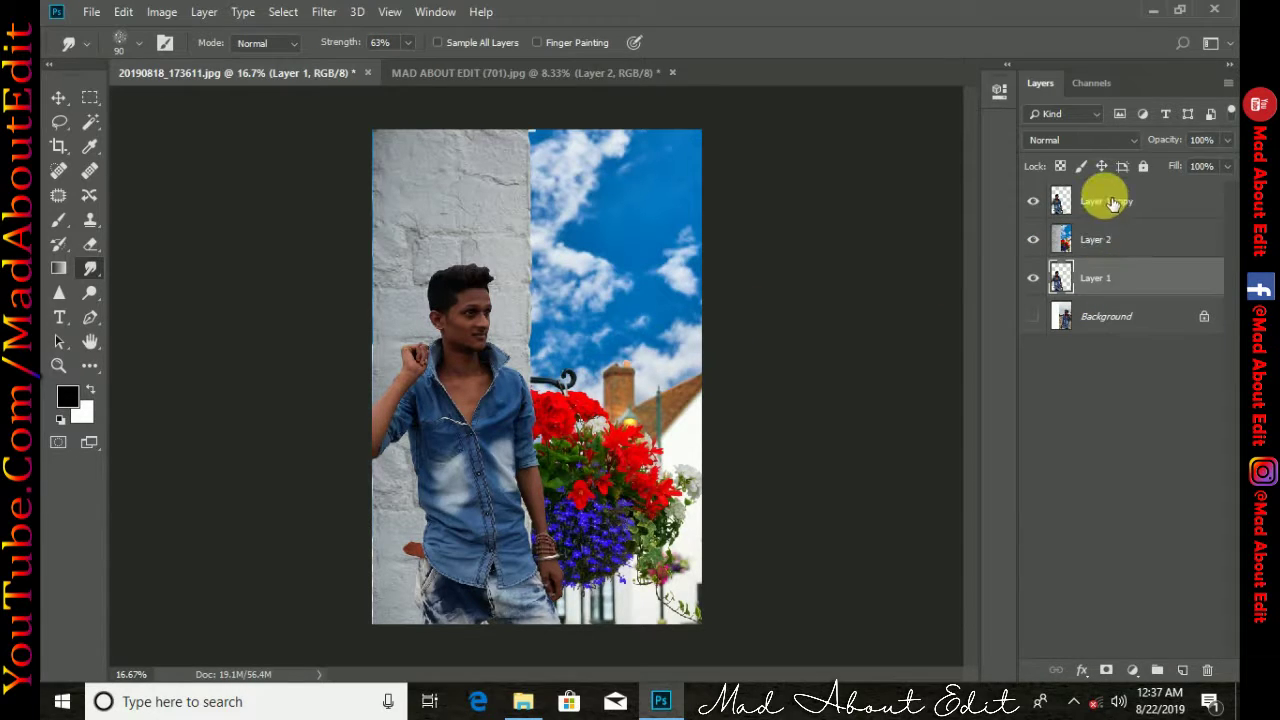
drag(1087, 297, 1098, 218)
key(ctrl+plus)
key(ctrl+plus)
key(ctrl+plus)
key(ctrl+plus)
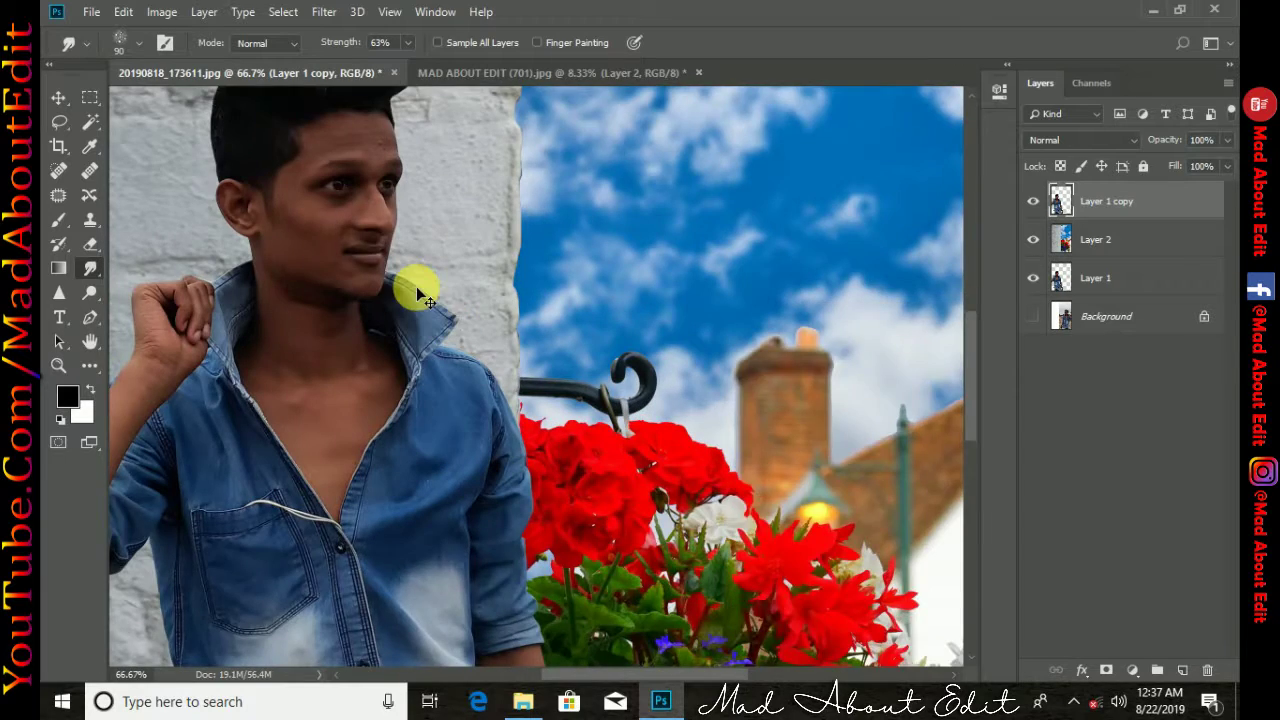
key(ctrl+plus)
key(ctrl+plus)
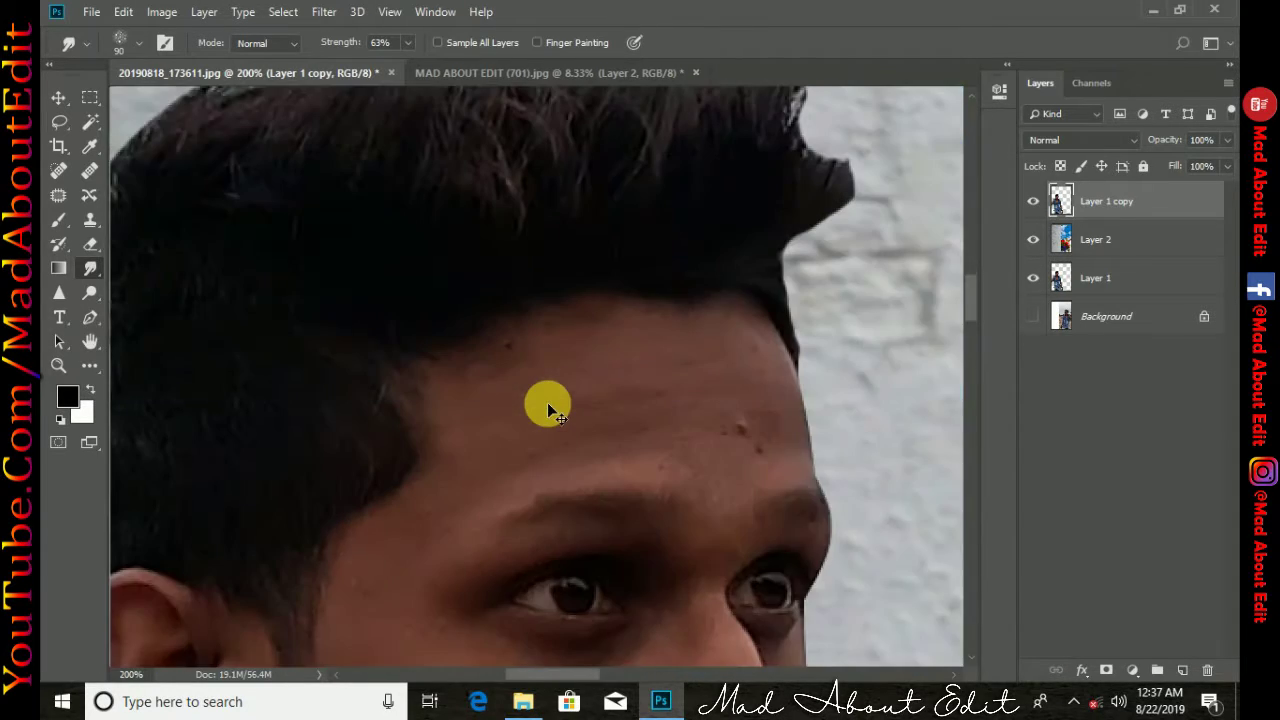
Smudge the hair edges and top into long, soft, wispy strands, adjusting brush size
mouse_move(613, 365)
mouse_down()
mouse_move(606, 380)
mouse_move(614, 286)
mouse_up()
scroll(614, 286, up, 2)
drag(488, 365, 640, 354)
scroll(600, 280, up, 2)
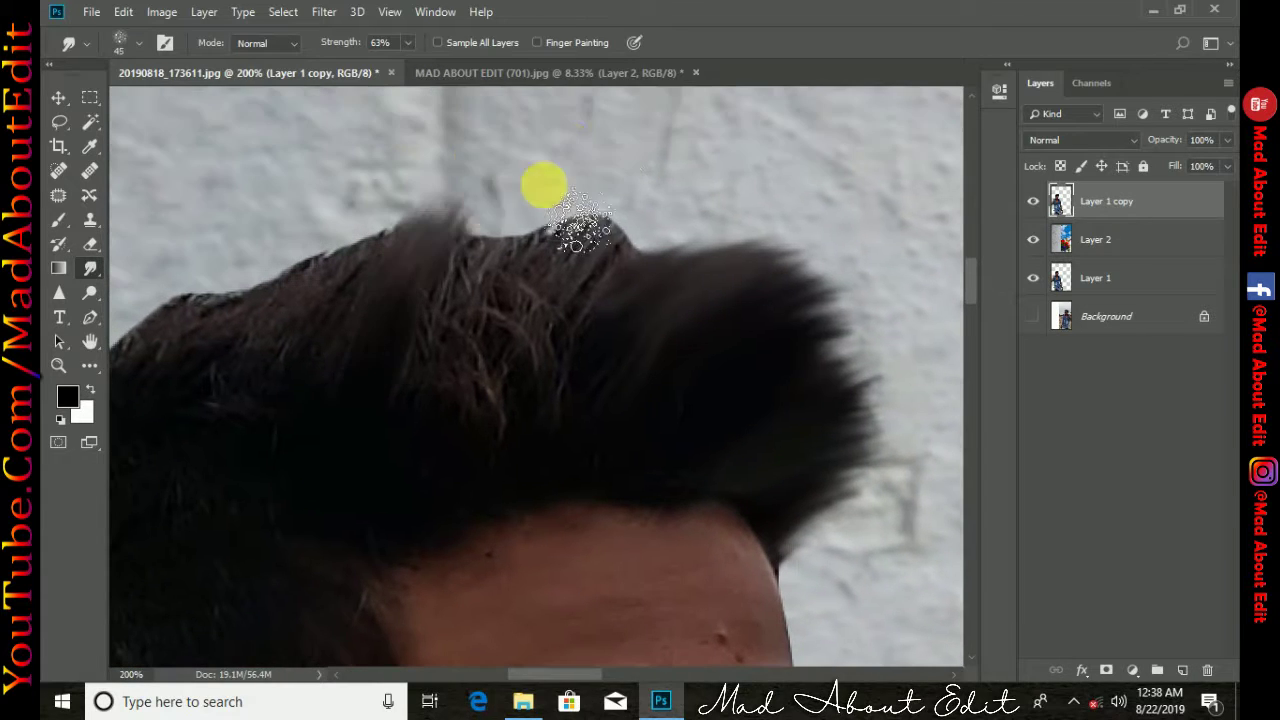
mouse_move(543, 186)
mouse_down()
mouse_move(629, 143)
mouse_move(495, 284)
mouse_up()
scroll(495, 284, left, 3)
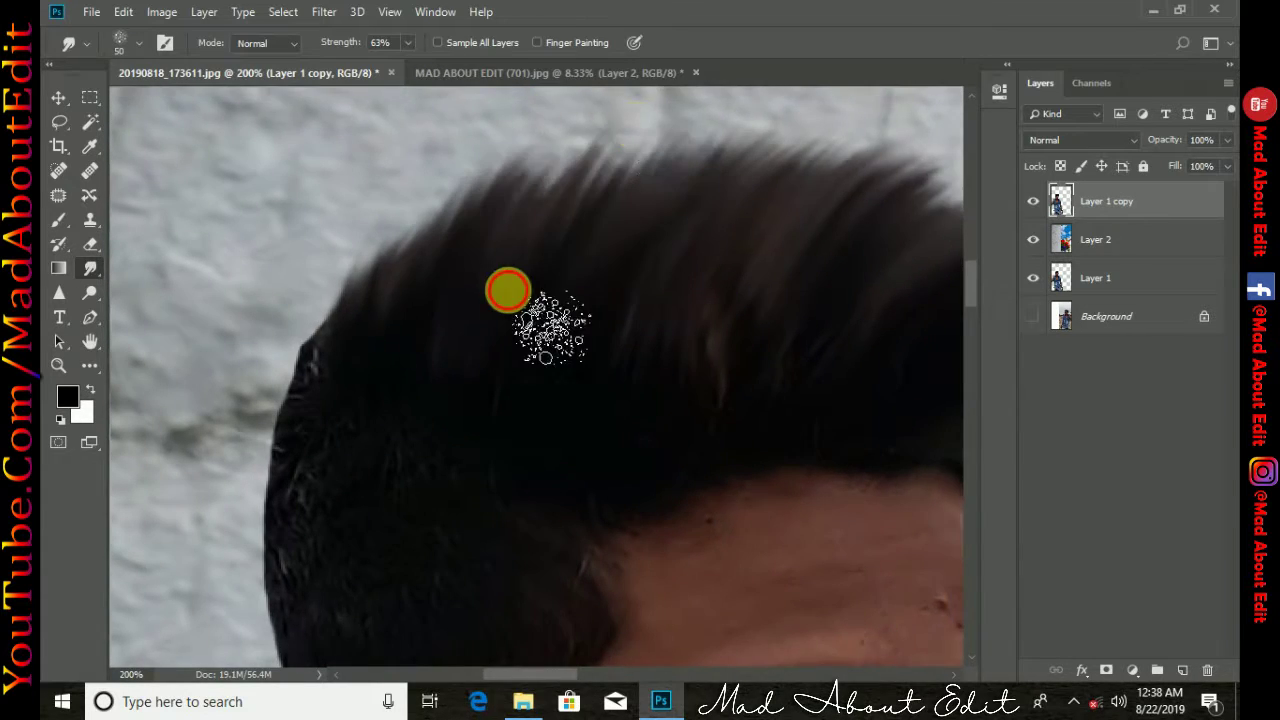
scroll(509, 289, left, 3)
key(bracketleft)
key(bracketleft)
scroll(590, 190, down, 1)
scroll(629, 380, up, 1)
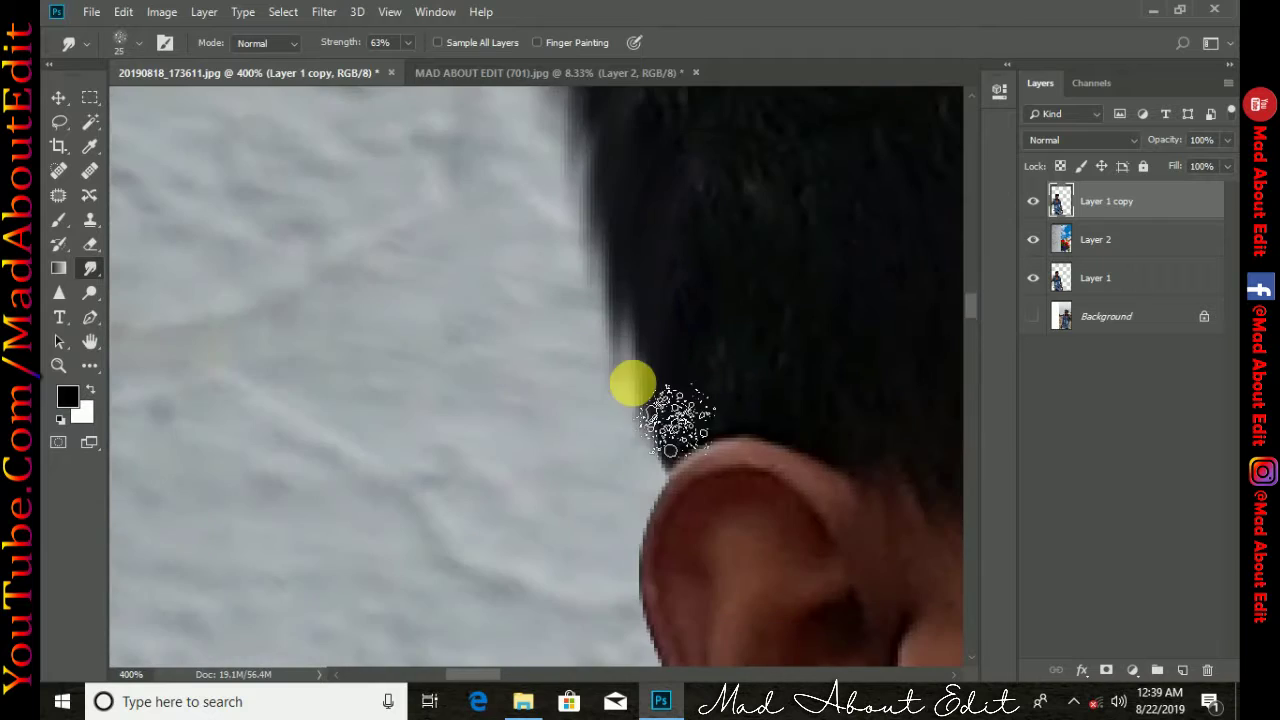
scroll(577, 289, up, 1)
scroll(597, 200, up, 1)
scroll(597, 200, down, 3)
scroll(600, 300, up, 2)
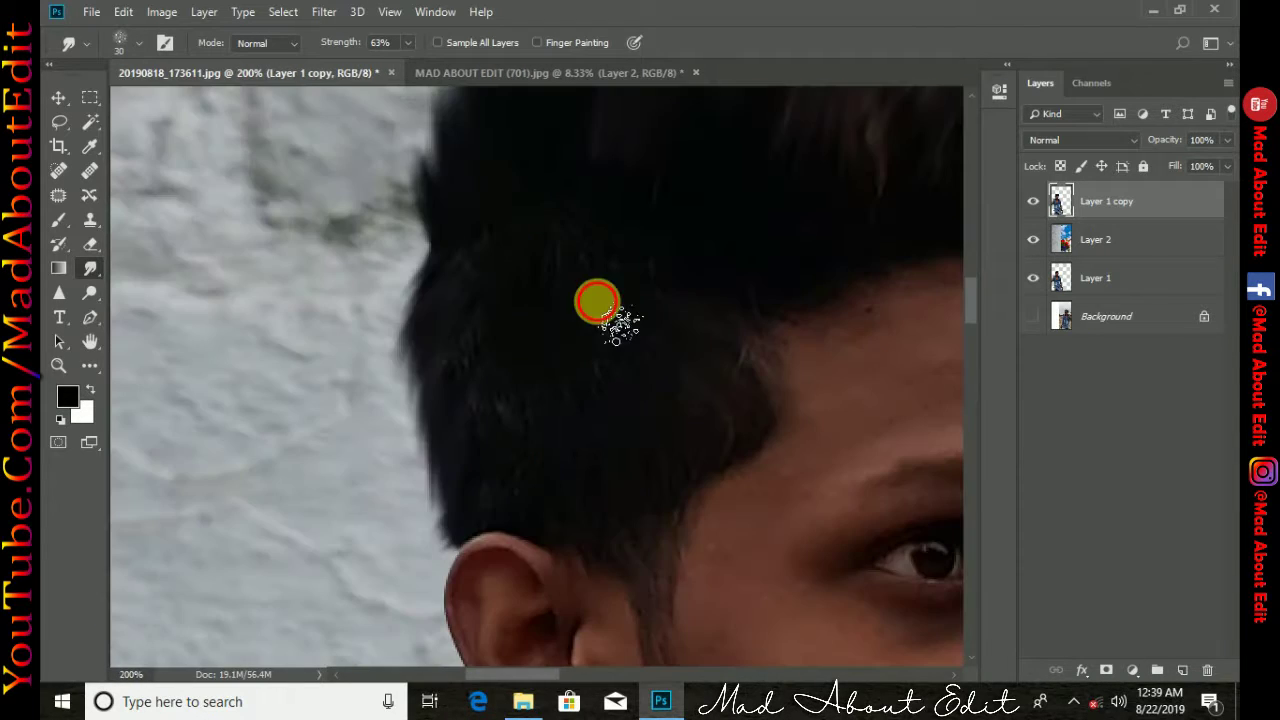
scroll(629, 314, up, 1)
scroll(528, 343, down, 1)
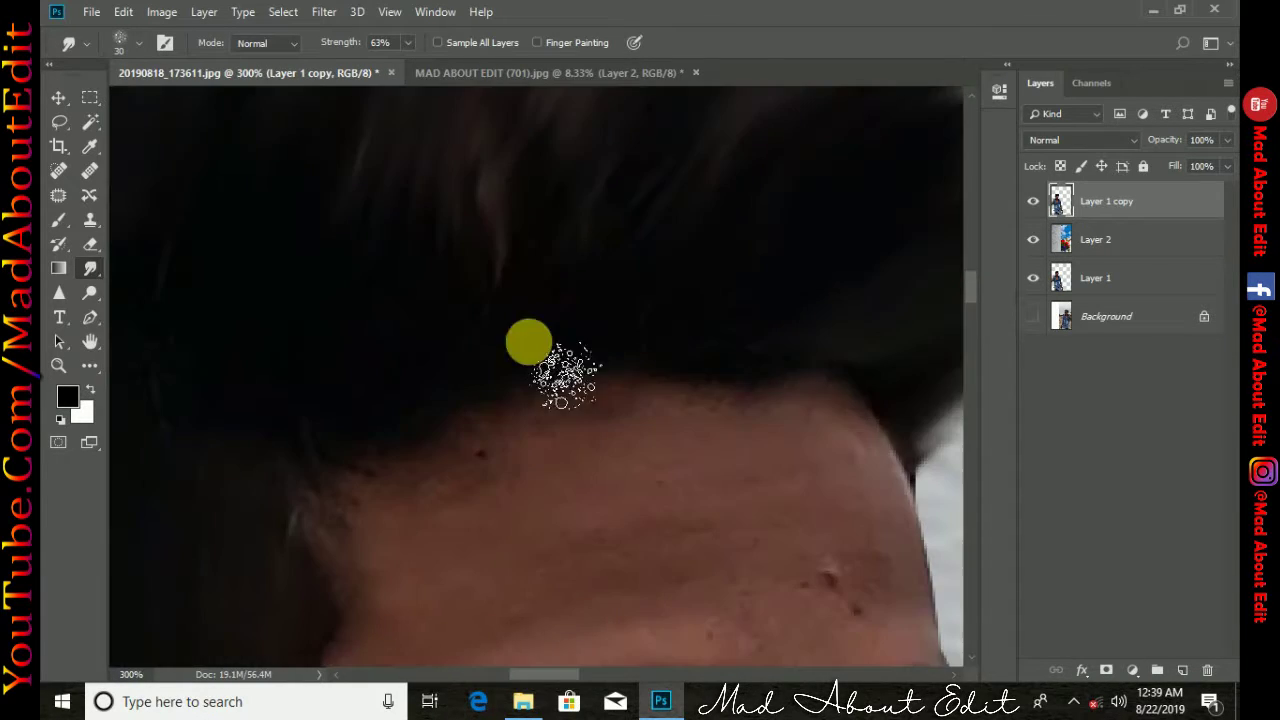
scroll(814, 214, down, 2)
scroll(889, 357, up, 2)
key(bracketright)
scroll(849, 220, down, 1)
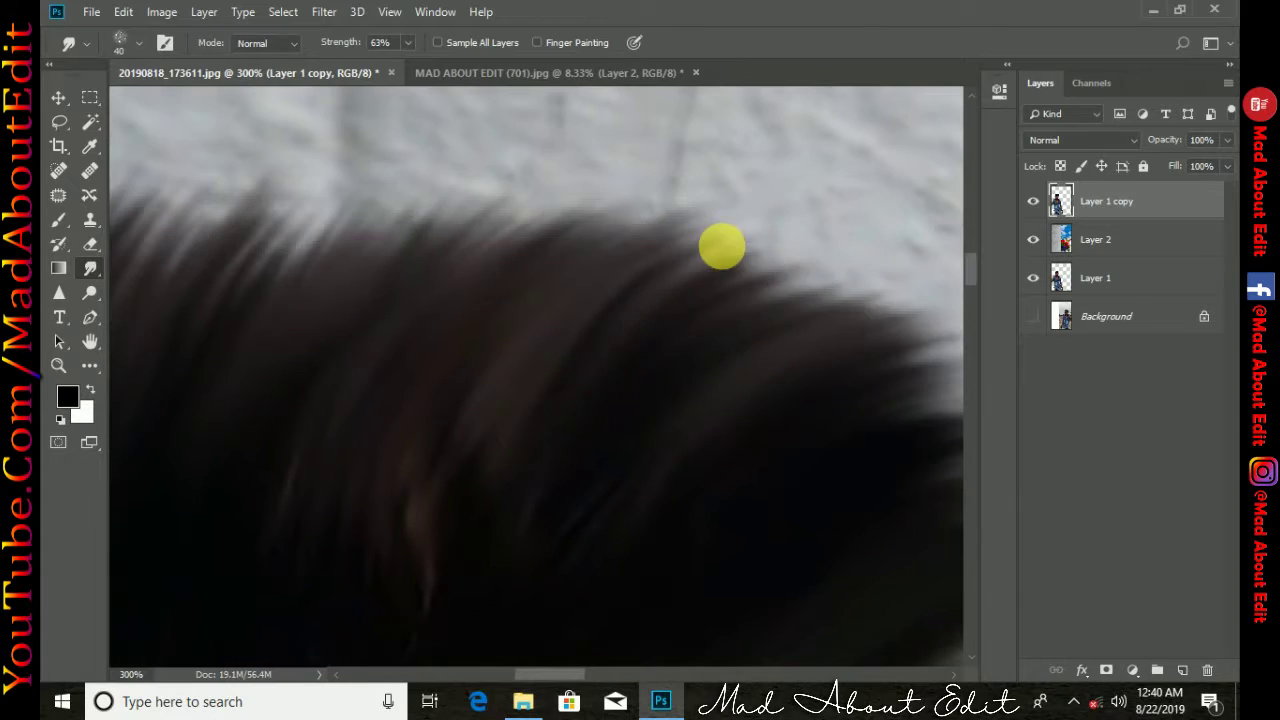
key(bracketright)
scroll(883, 273, down, 6)
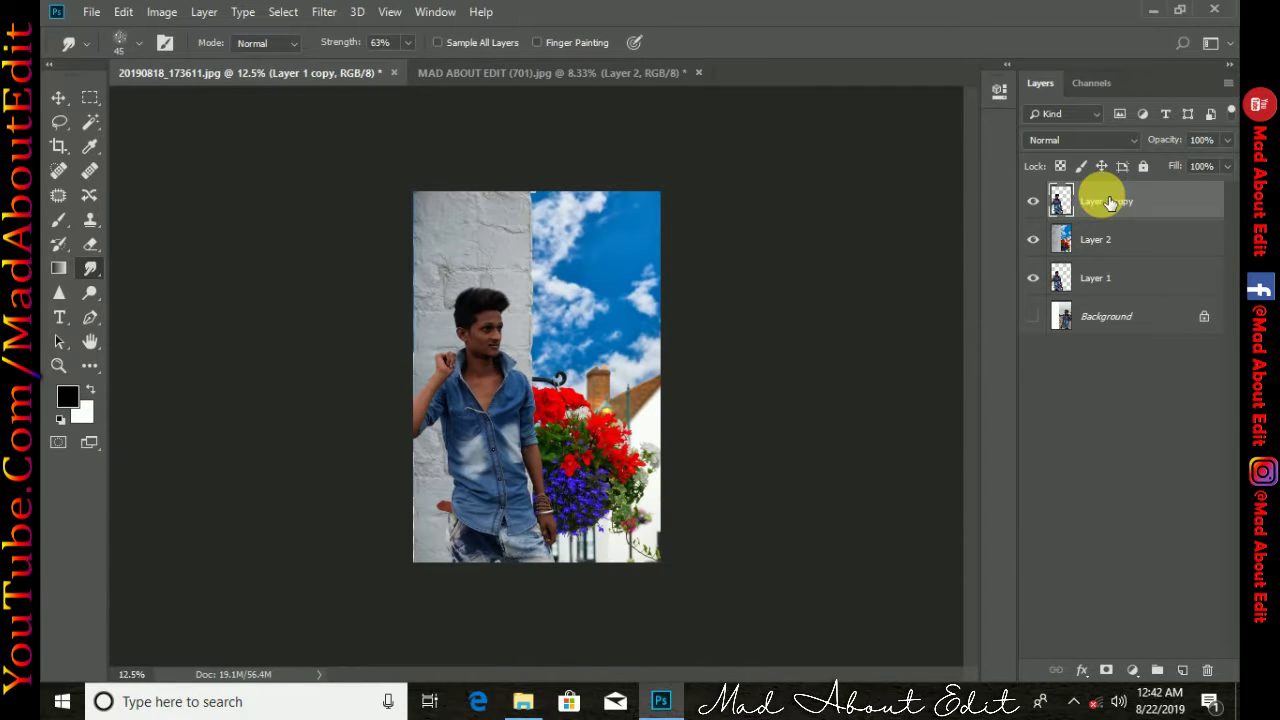
Duplicate the smudged man layer and darken the copy to solid black with Hue/Saturation
key(ctrl+j)
key(i)
key(ctrl+u)
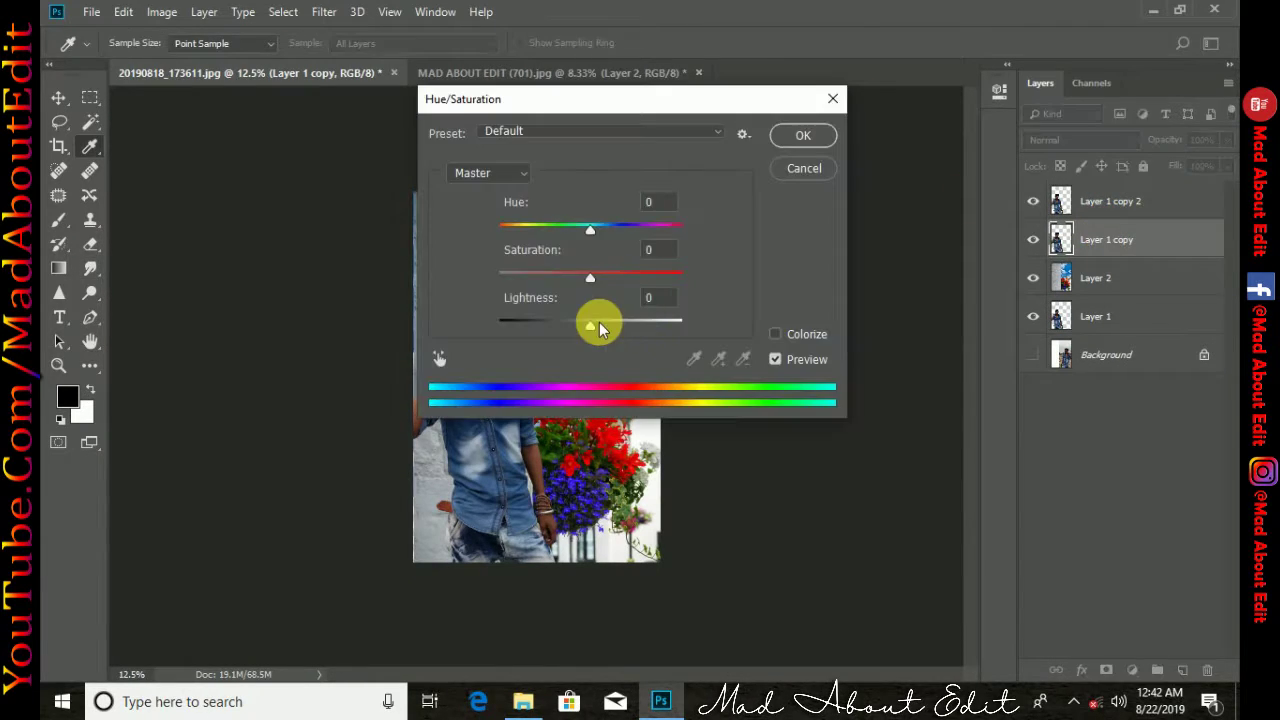
drag(590, 326, 488, 328)
click(802, 134)
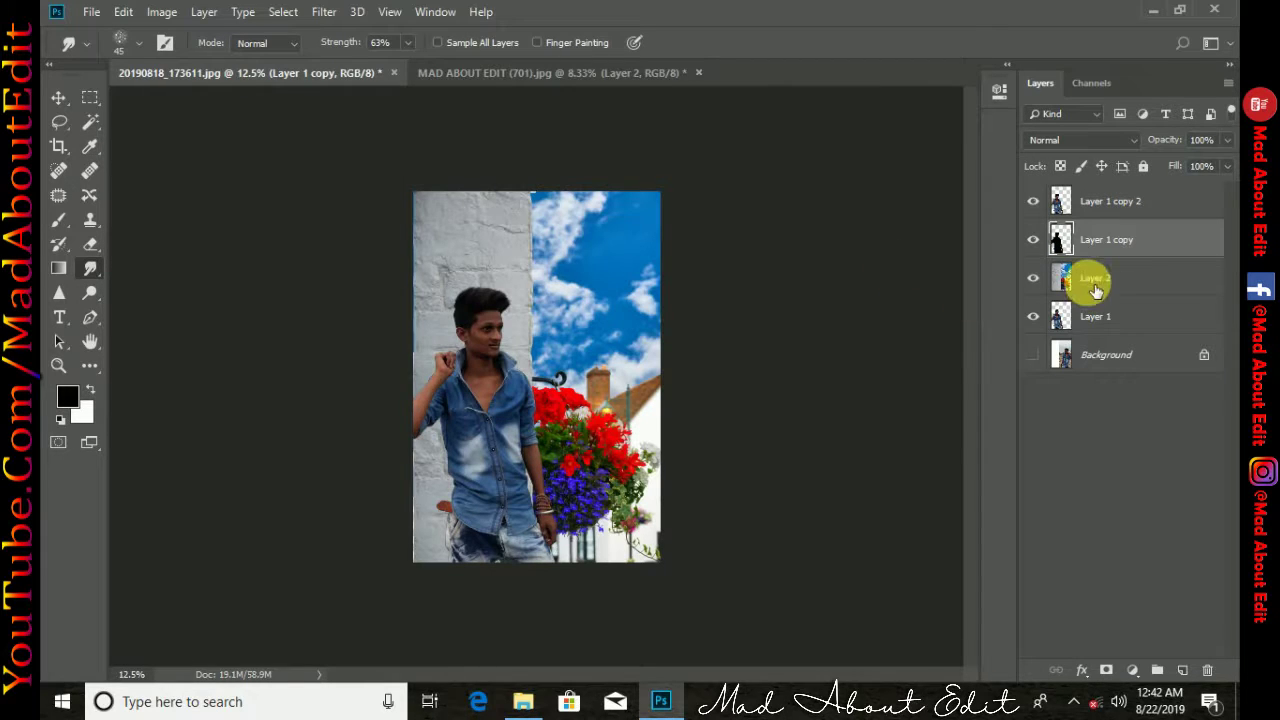
Offset the black silhouette slightly up and left and enlarge it a little
key(v)
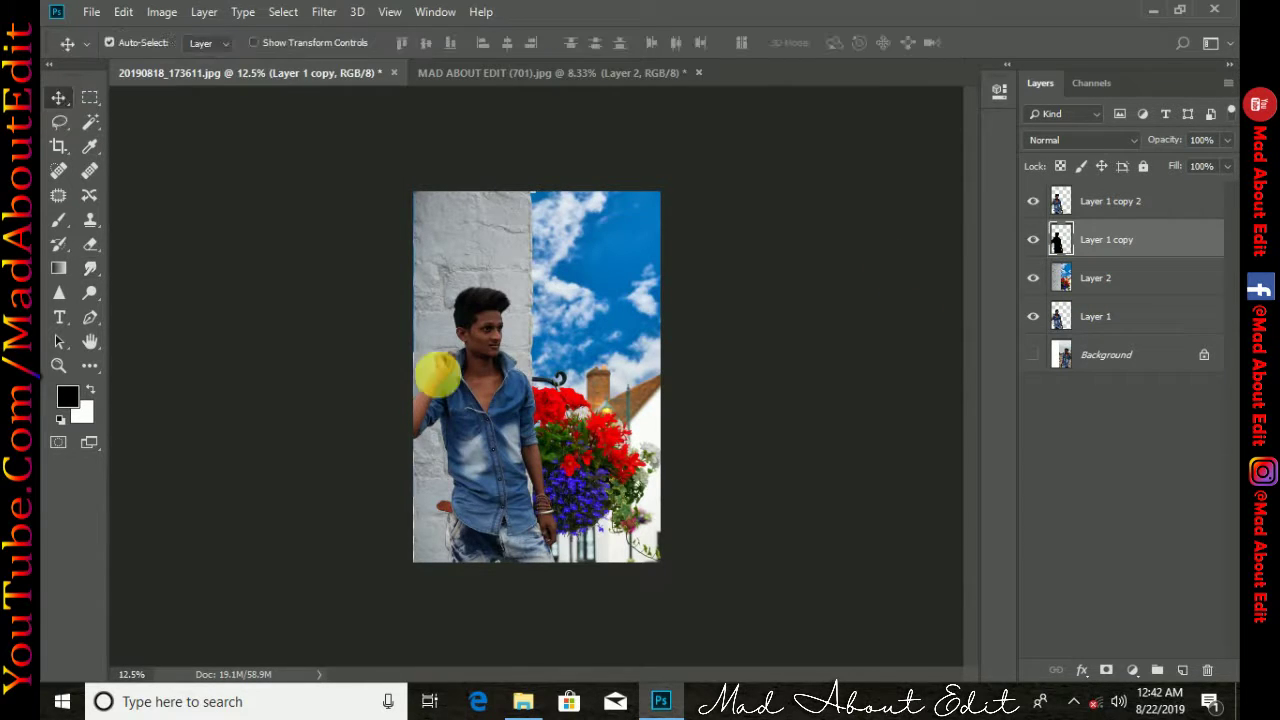
key(Left)
key(Left)
key(Up)
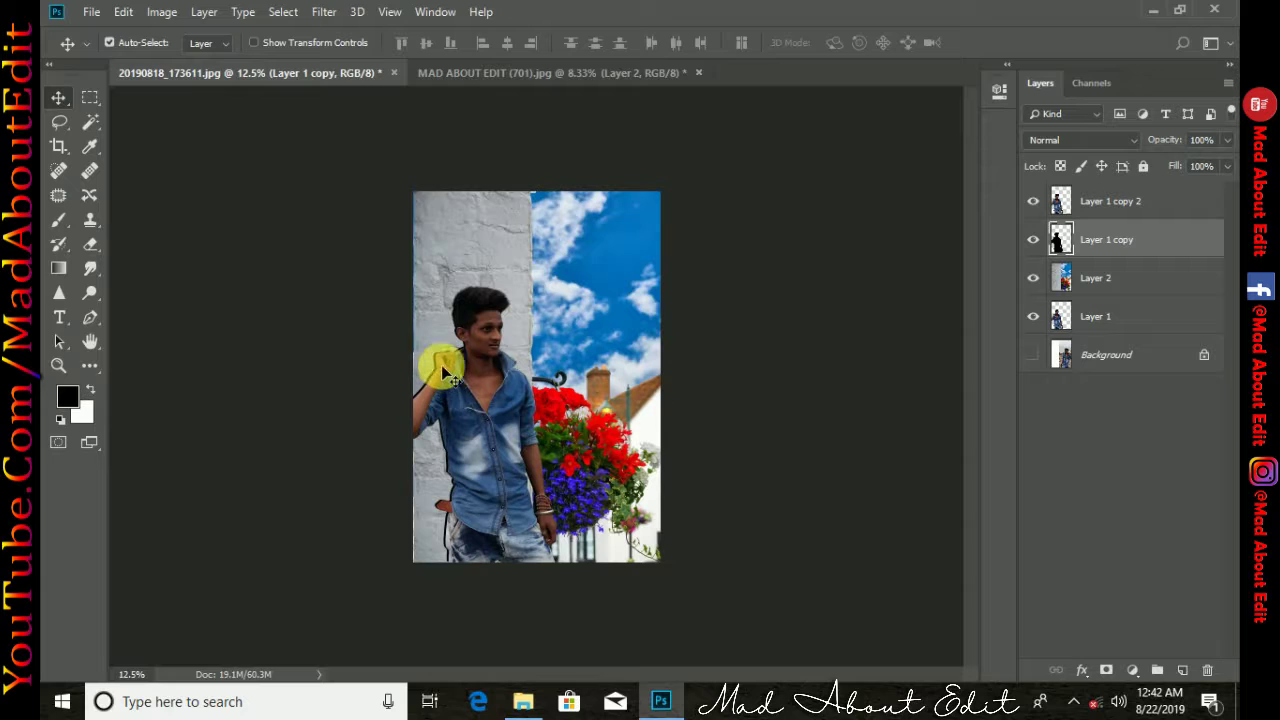
drag(449, 370, 443, 363)
key(ctrl+t)
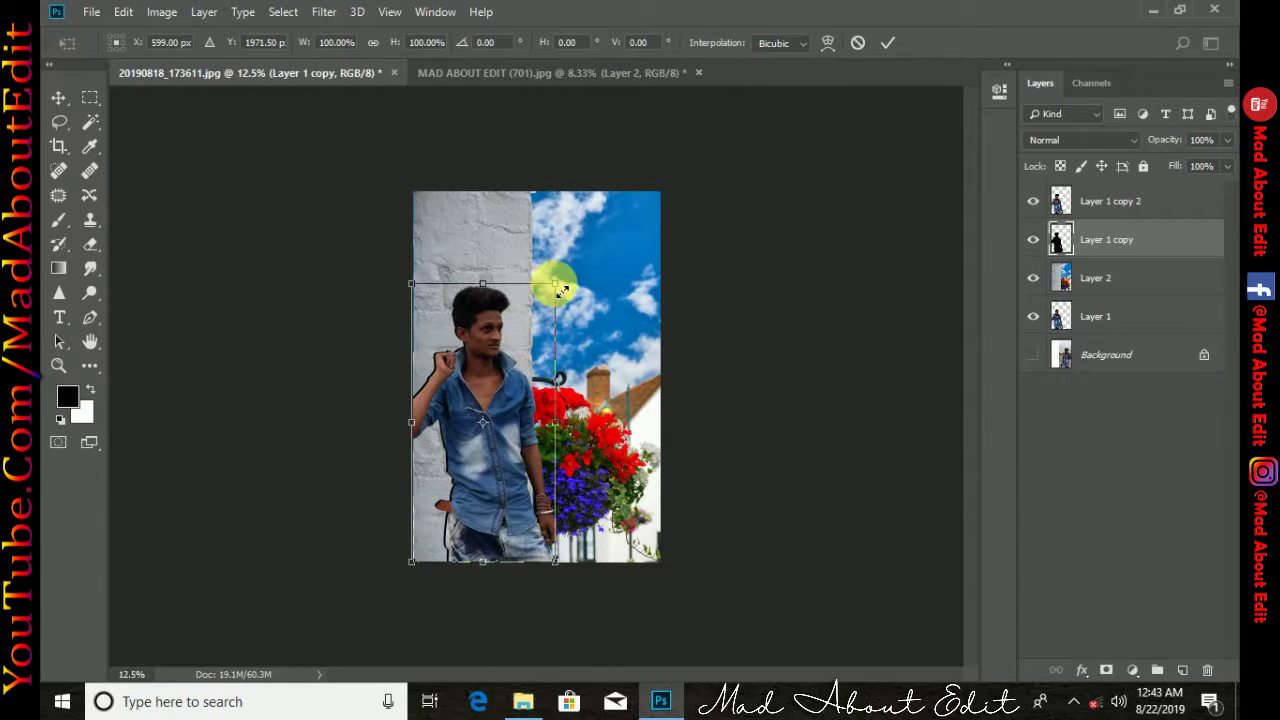
drag(567, 287, 585, 291)
click(887, 42)
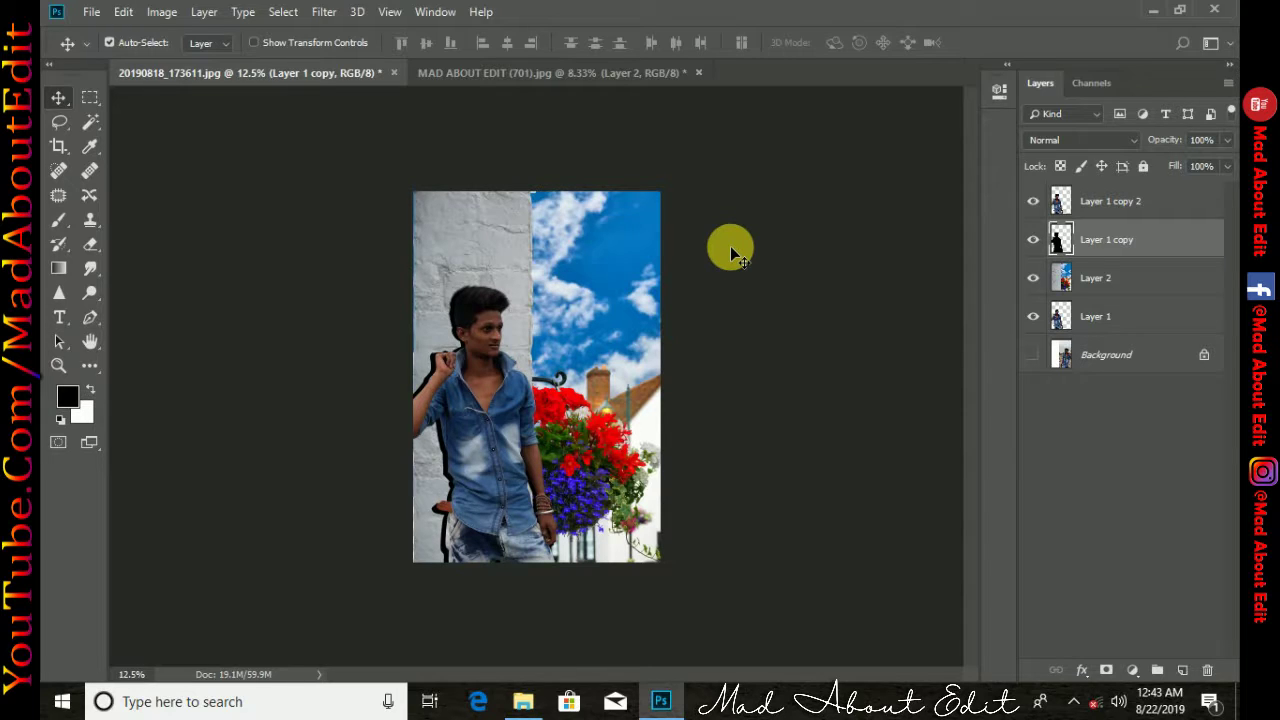
Apply a Gaussian Blur of about 9.6 px to the silhouette, then select Layer 1 copy 2
click(332, 20)
mouse_move(334, 224)
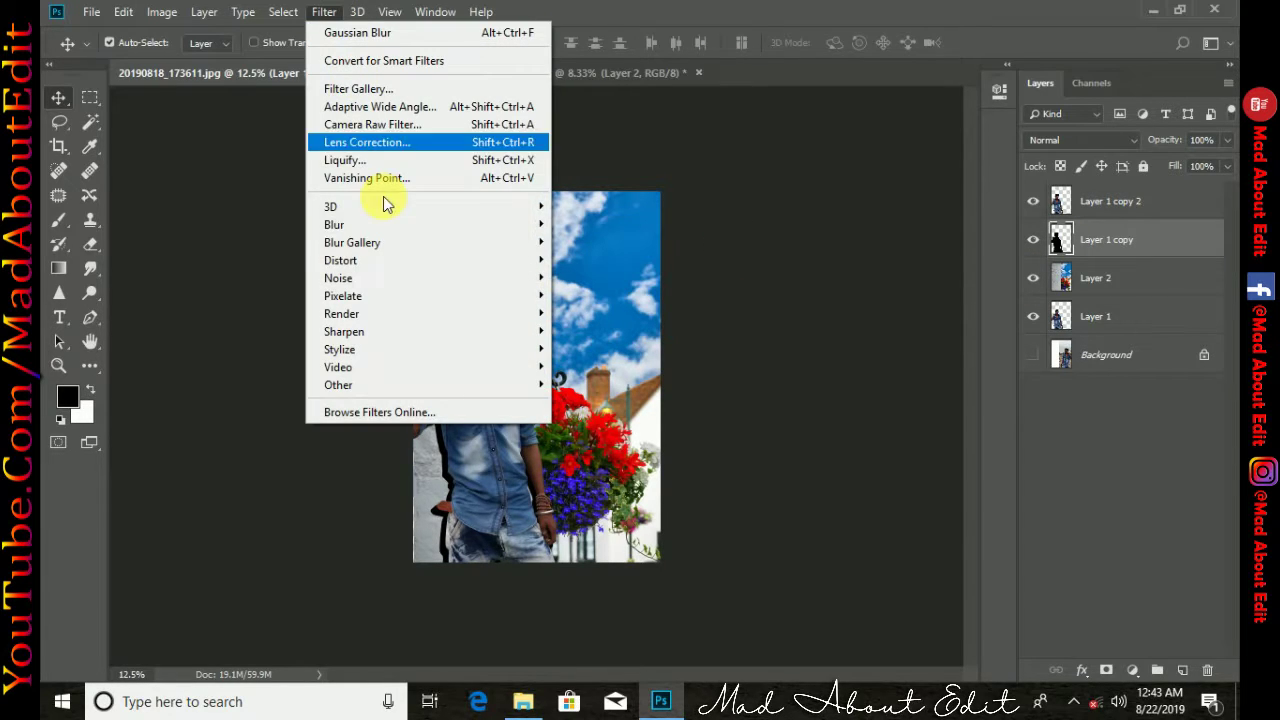
click(590, 282)
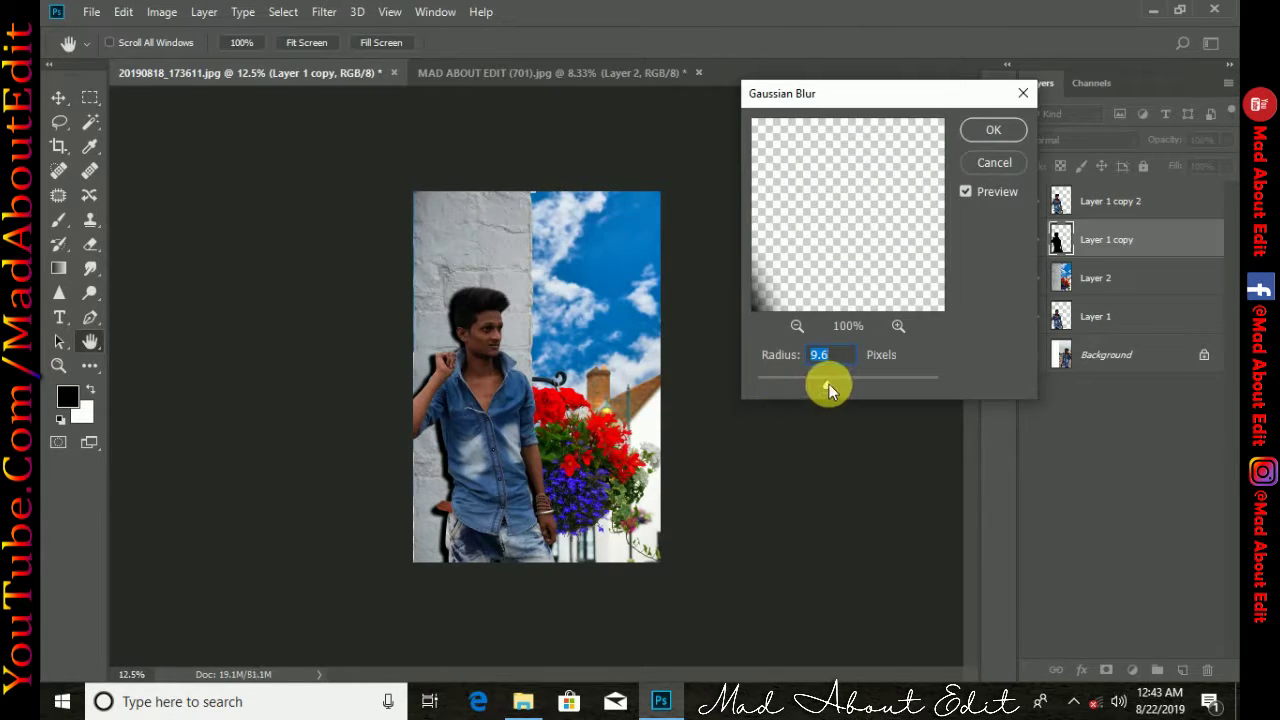
click(990, 132)
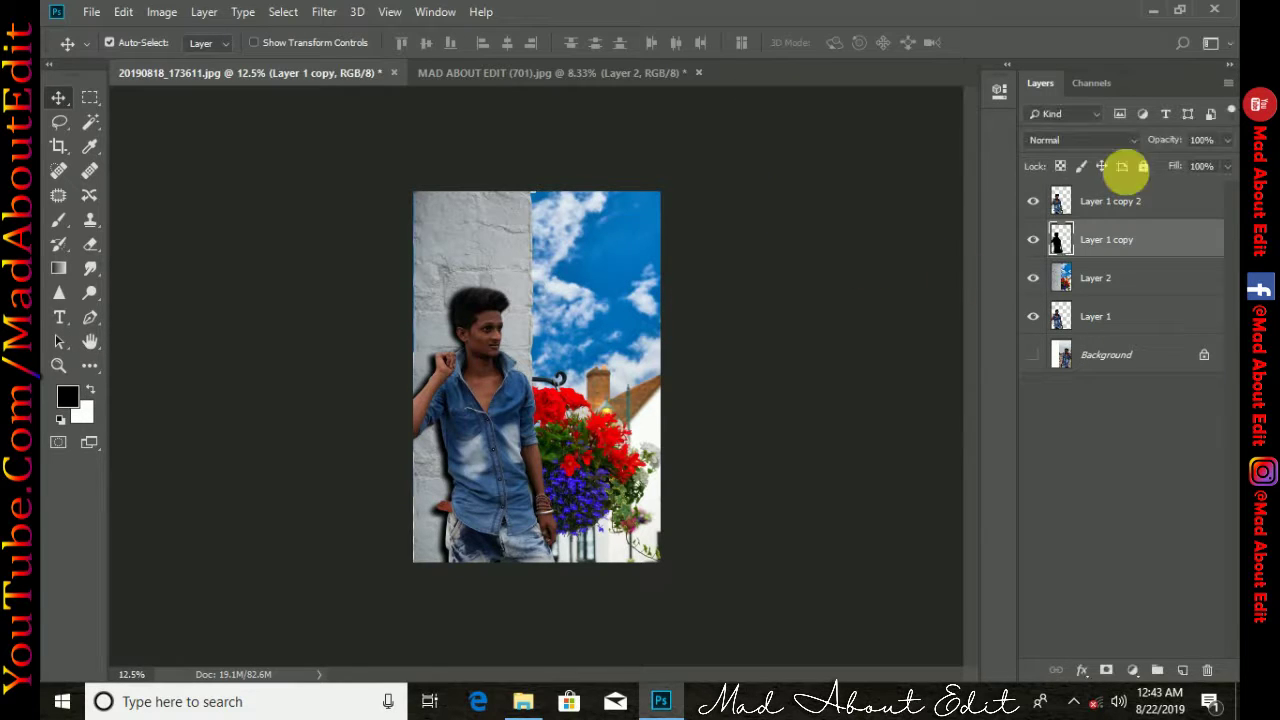
click(1103, 449)
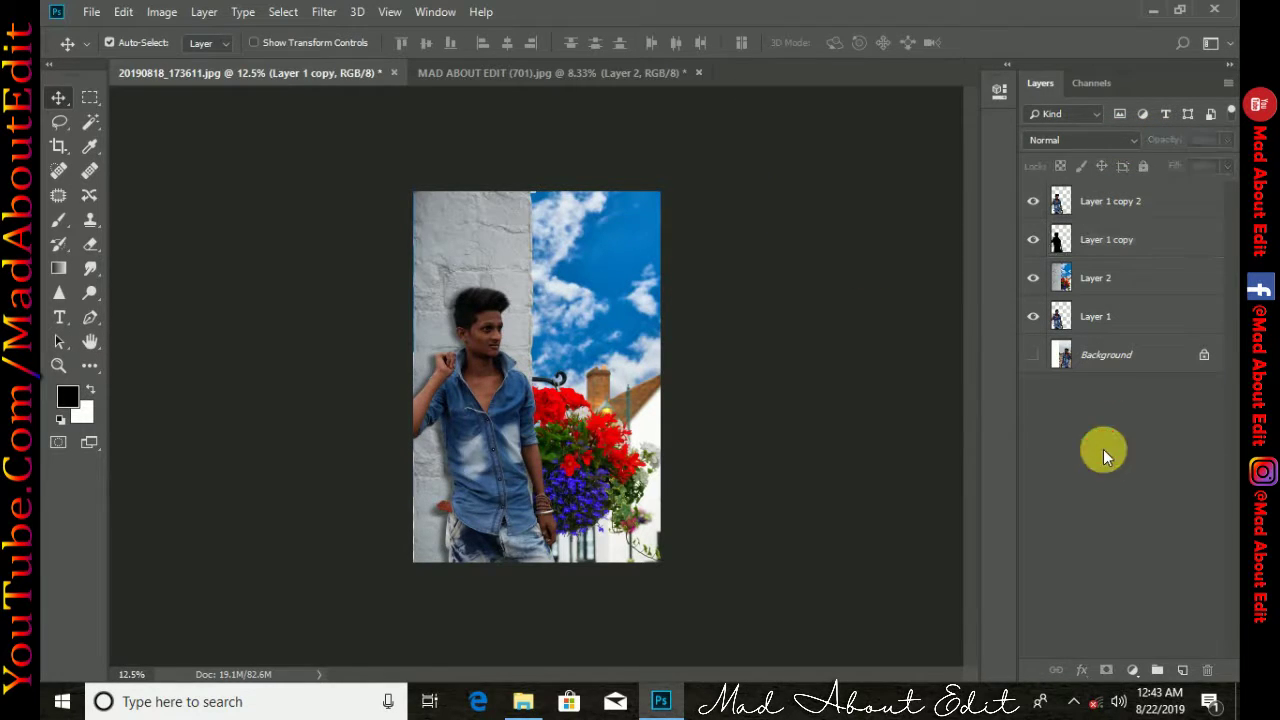
click(1124, 212)
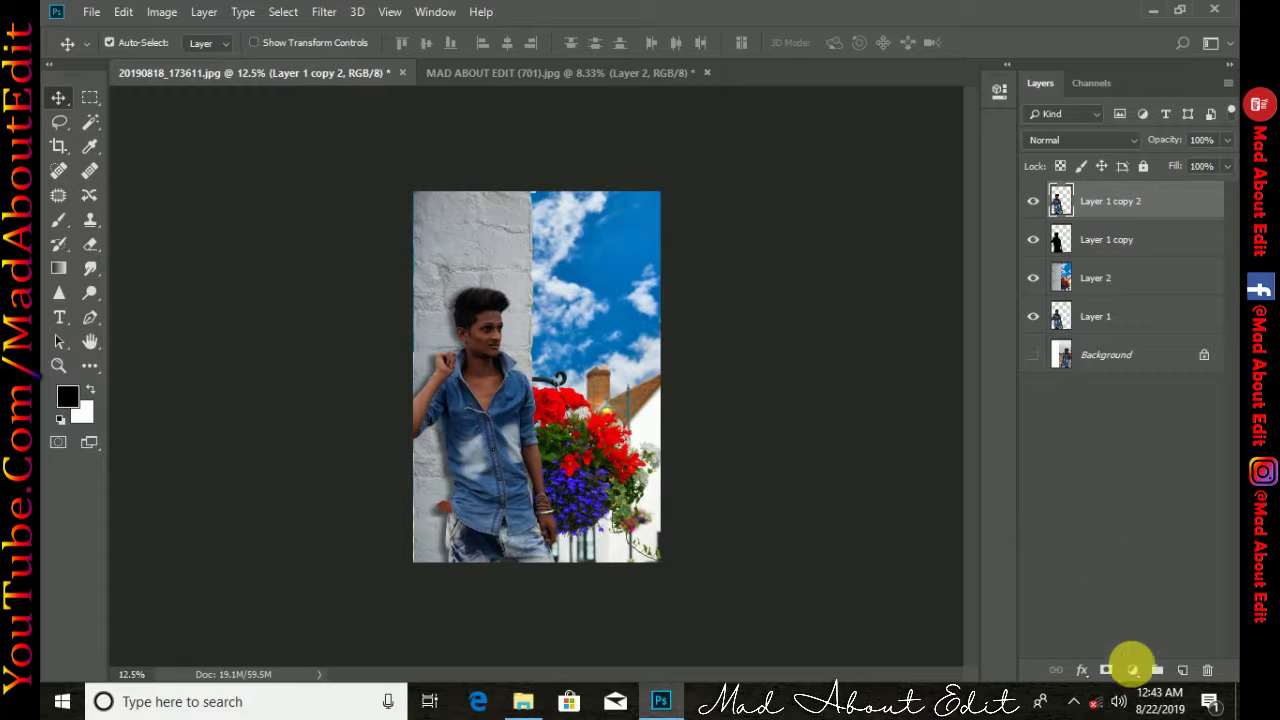
Add a Brightness/Contrast adjustment clipped to Layer 1 copy 2 with Brightness 119
click(1132, 669)
click(1140, 395)
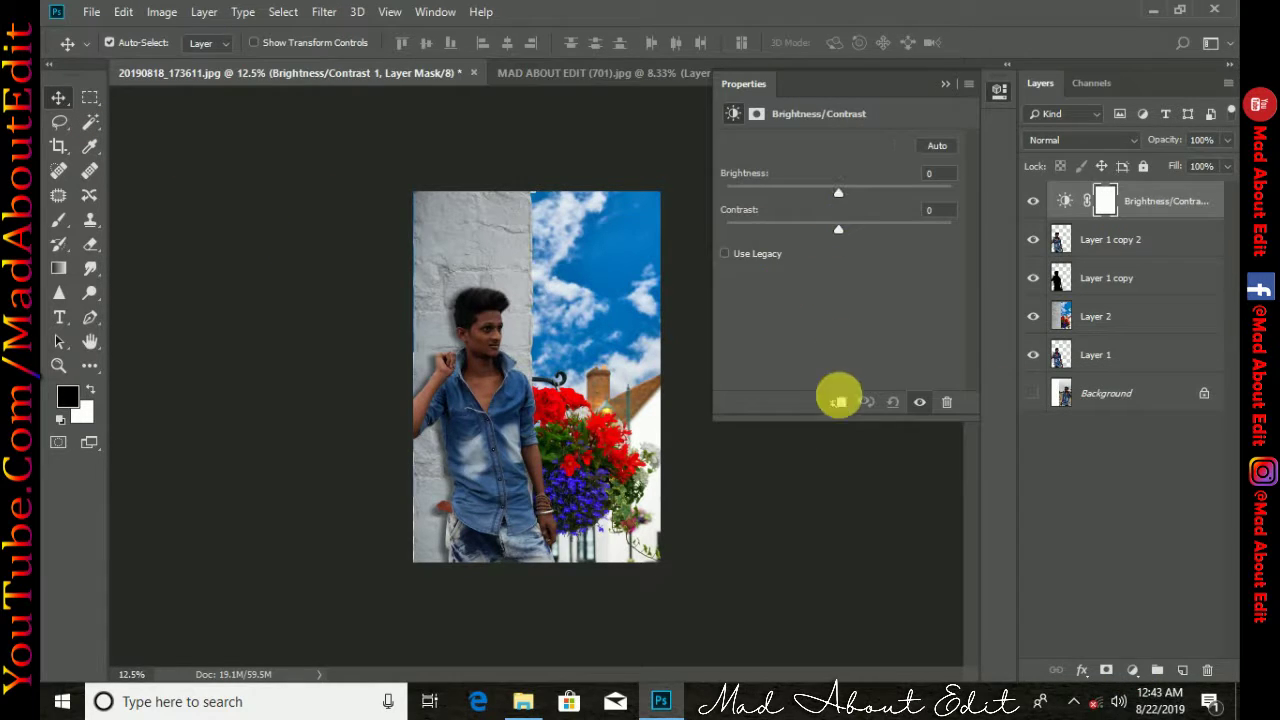
drag(842, 195, 891, 190)
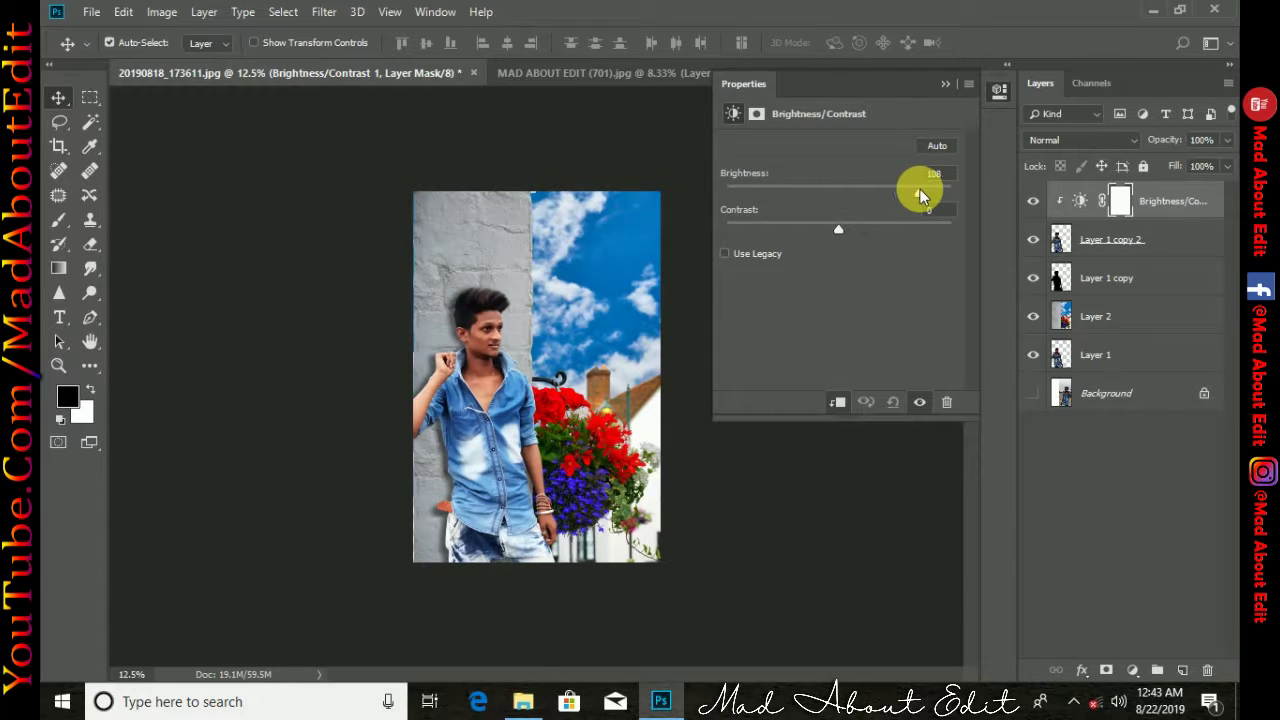
click(945, 84)
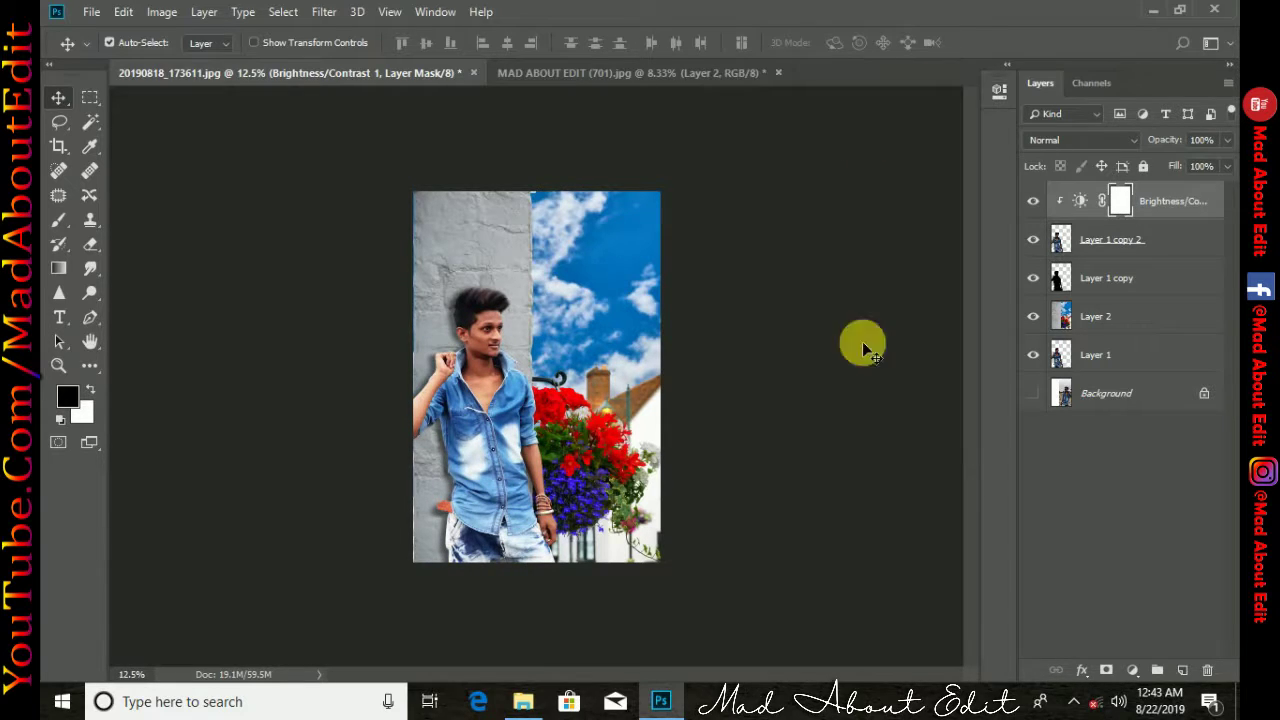
Fine-tune the contrast to about 8 and zoom in on the composite
double_click(1090, 205)
drag(859, 227, 872, 228)
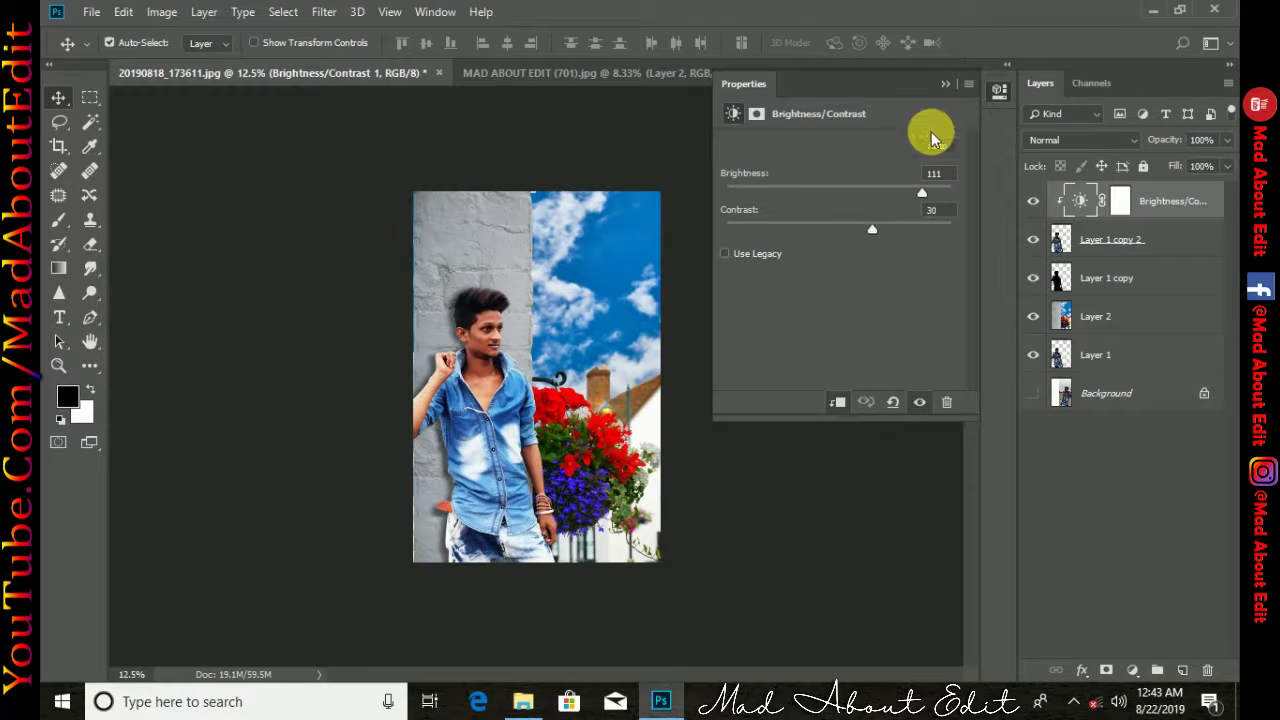
click(685, 273)
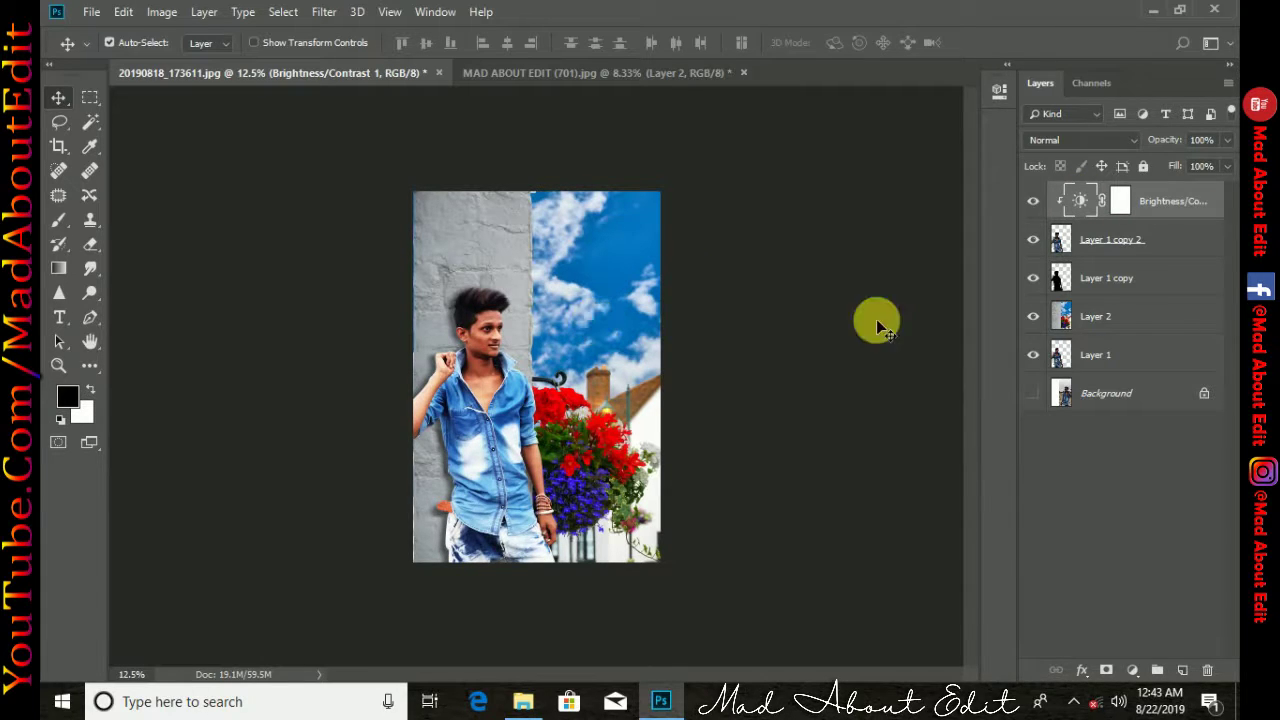
double_click(1090, 205)
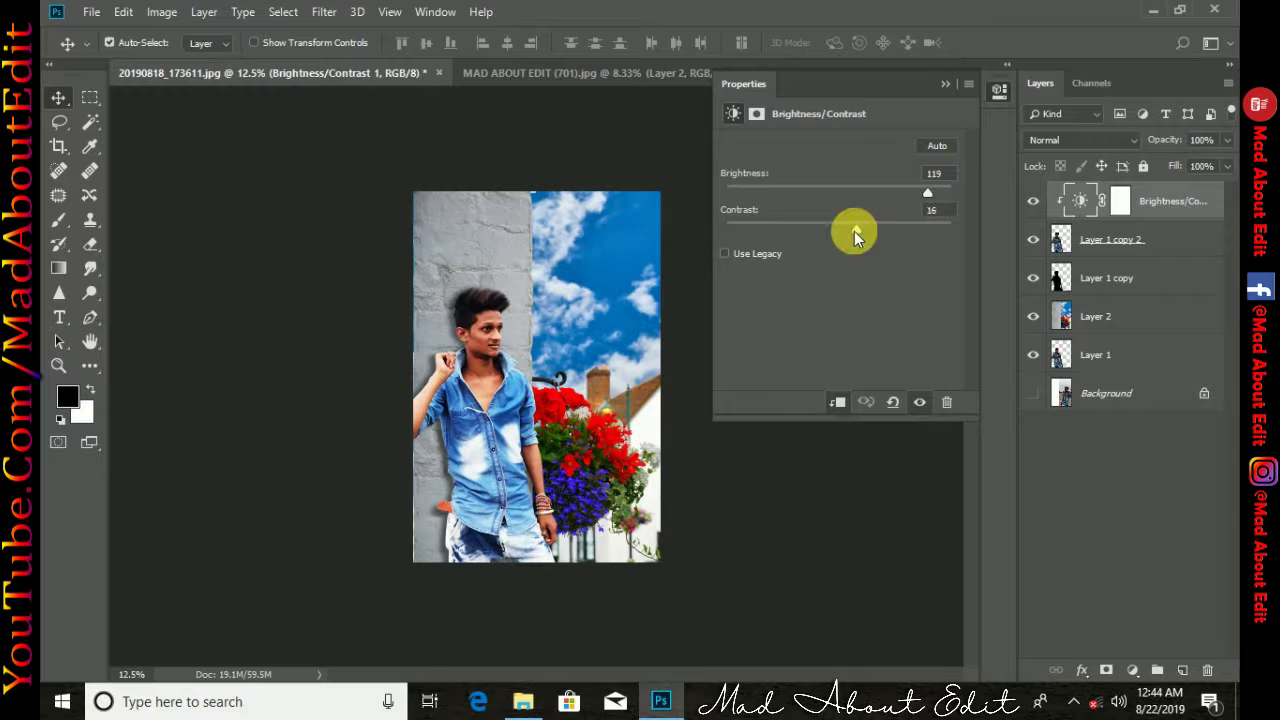
drag(862, 235, 848, 230)
click(944, 86)
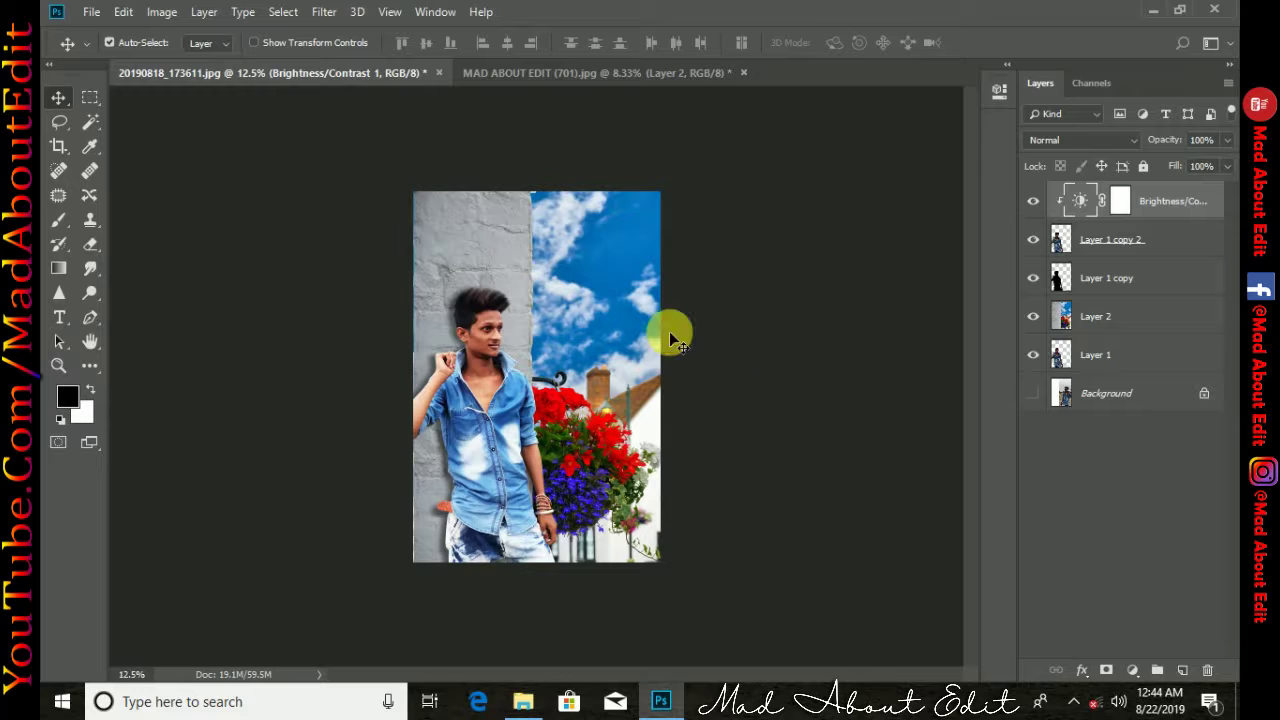
key(ctrl+plus)
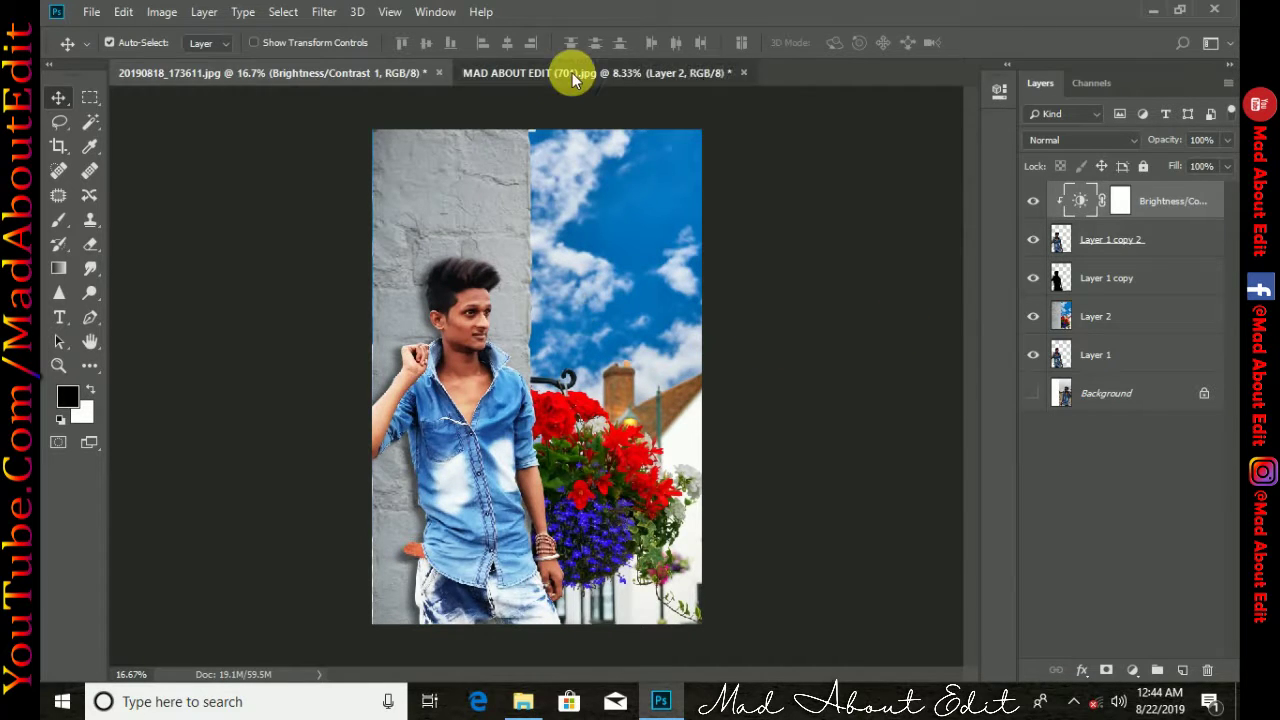
click(572, 72)
click(378, 74)
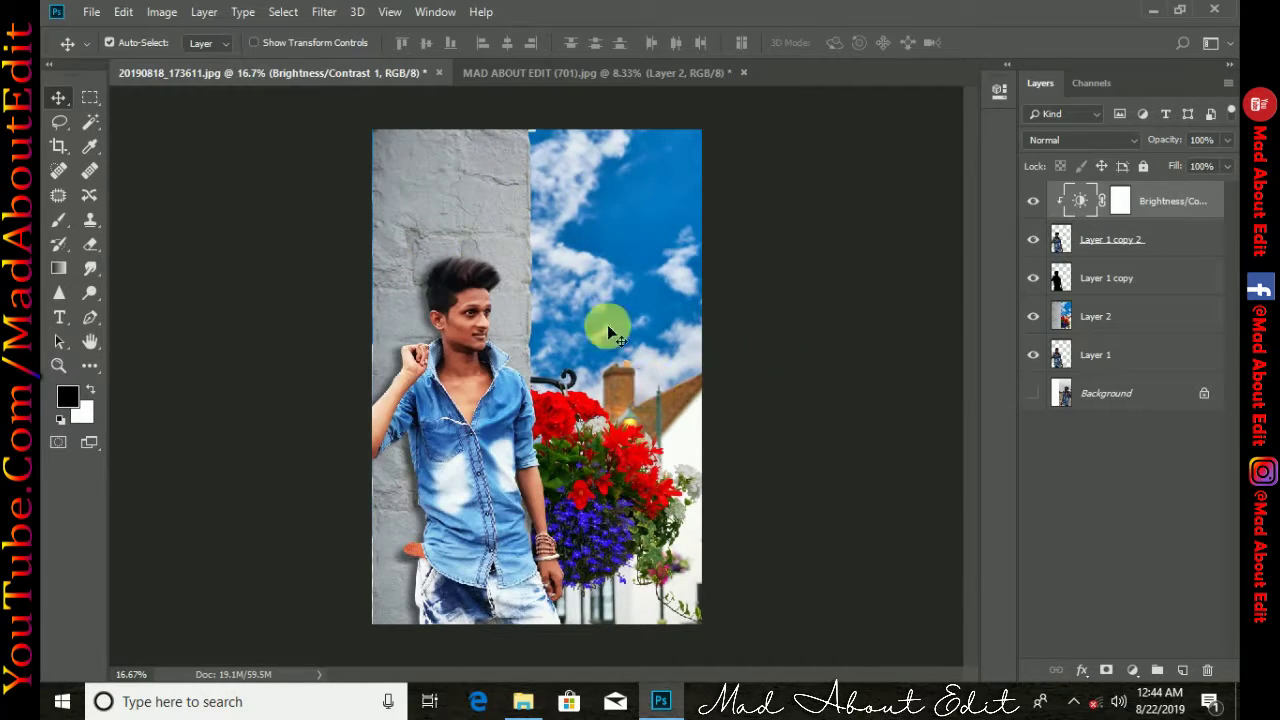
Add a clipped Selective Color layer on the man, setting Reds Cyan -22 and Magenta -19
click(1110, 239)
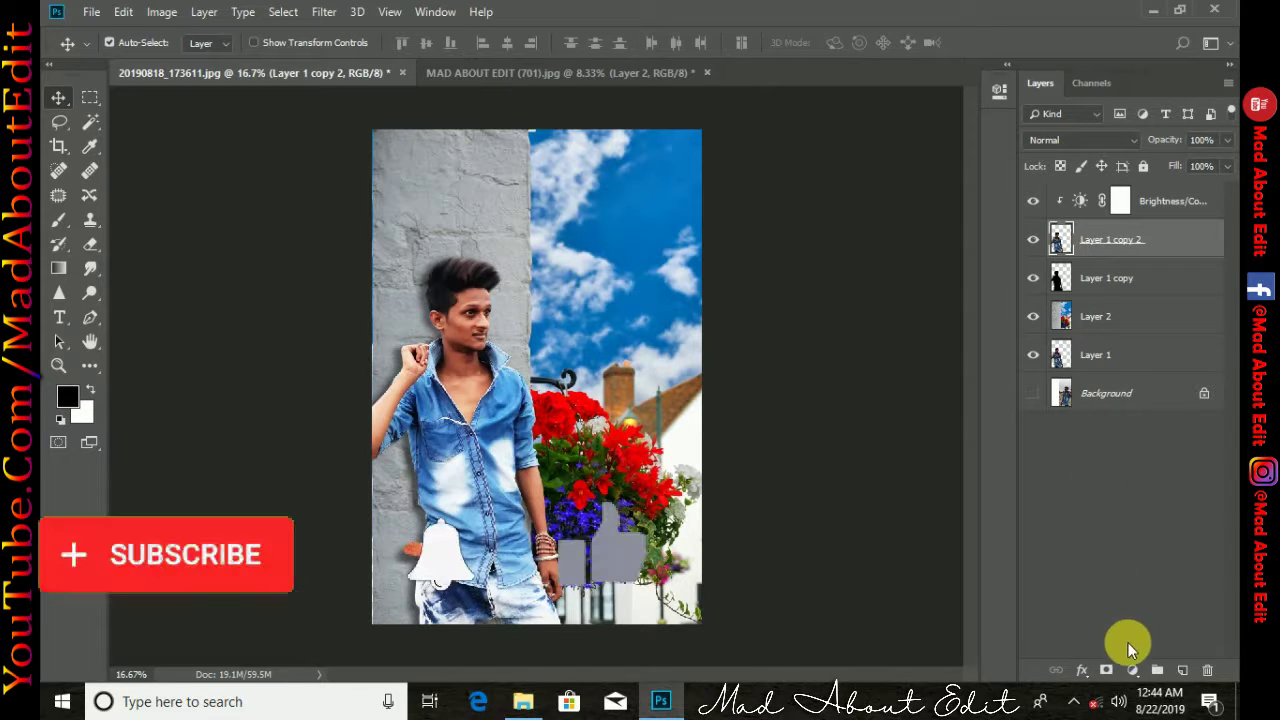
click(1133, 670)
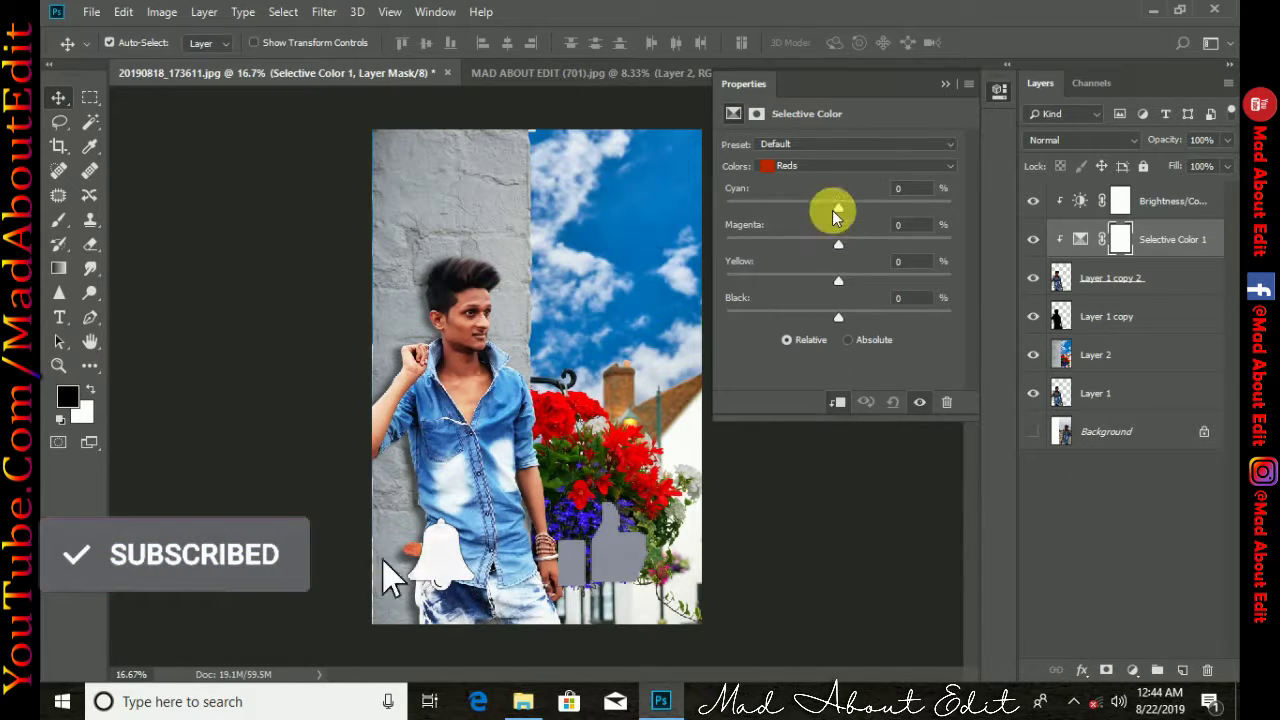
drag(820, 215, 818, 280)
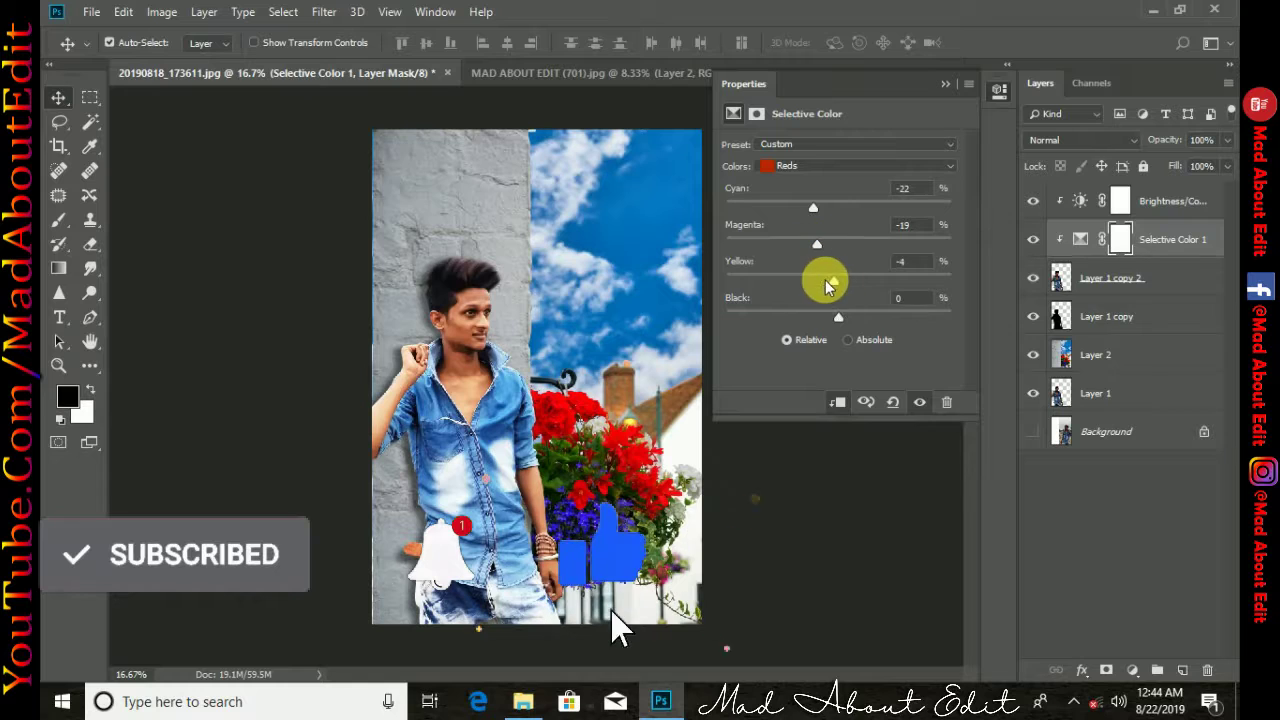
click(837, 322)
Set the Blues to Cyan +23, Magenta +28, Yellow +24 and Black +71
click(829, 166)
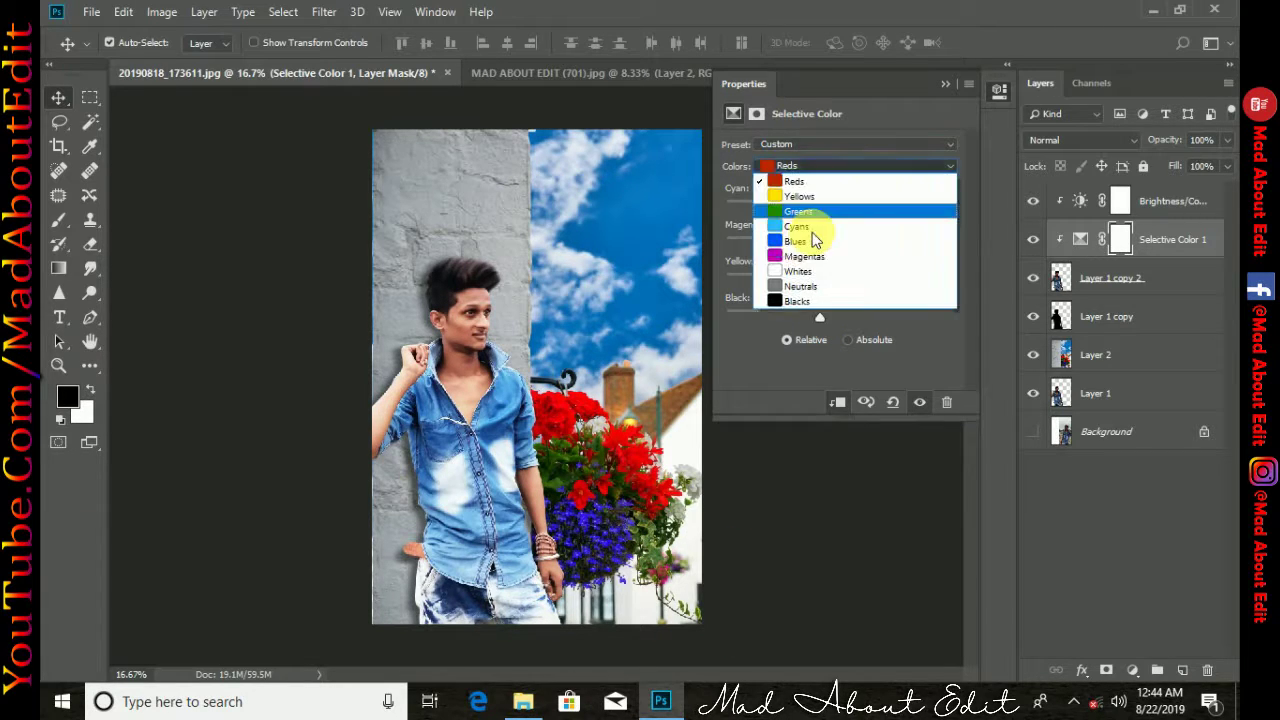
click(837, 208)
mouse_move(838, 208)
mouse_down()
mouse_move(864, 208)
mouse_move(854, 246)
mouse_move(870, 244)
mouse_up()
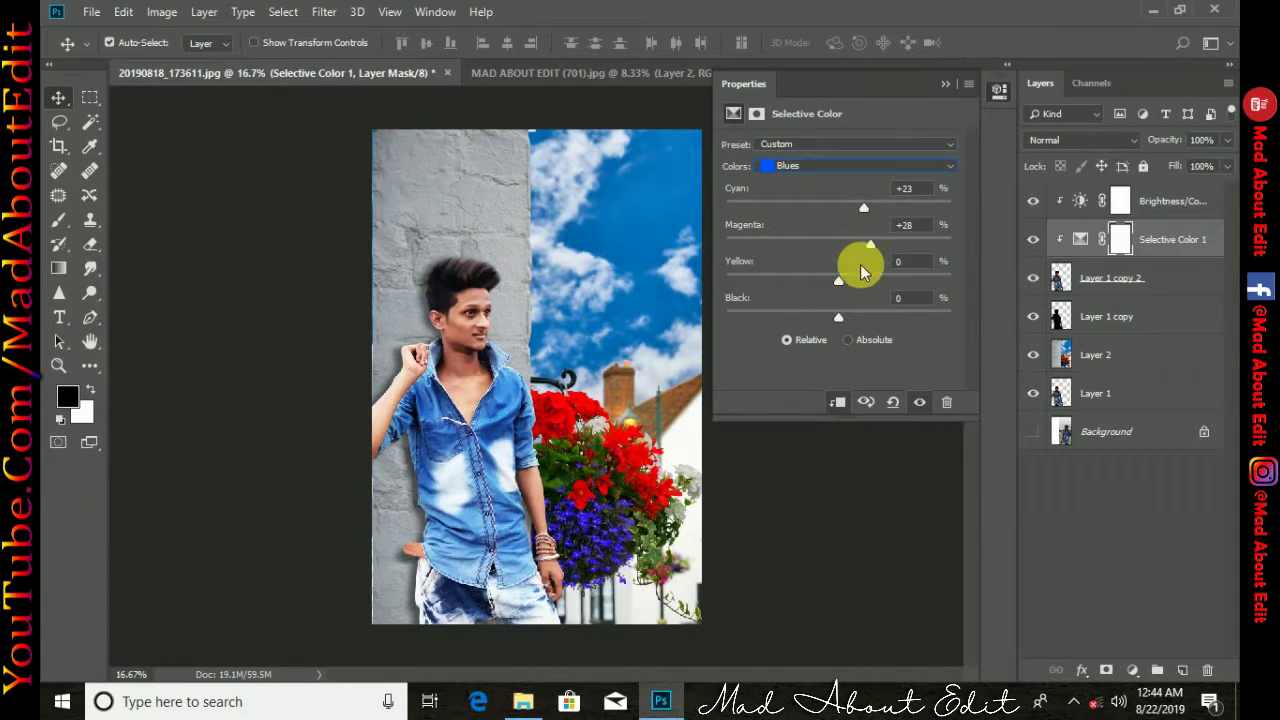
click(945, 84)
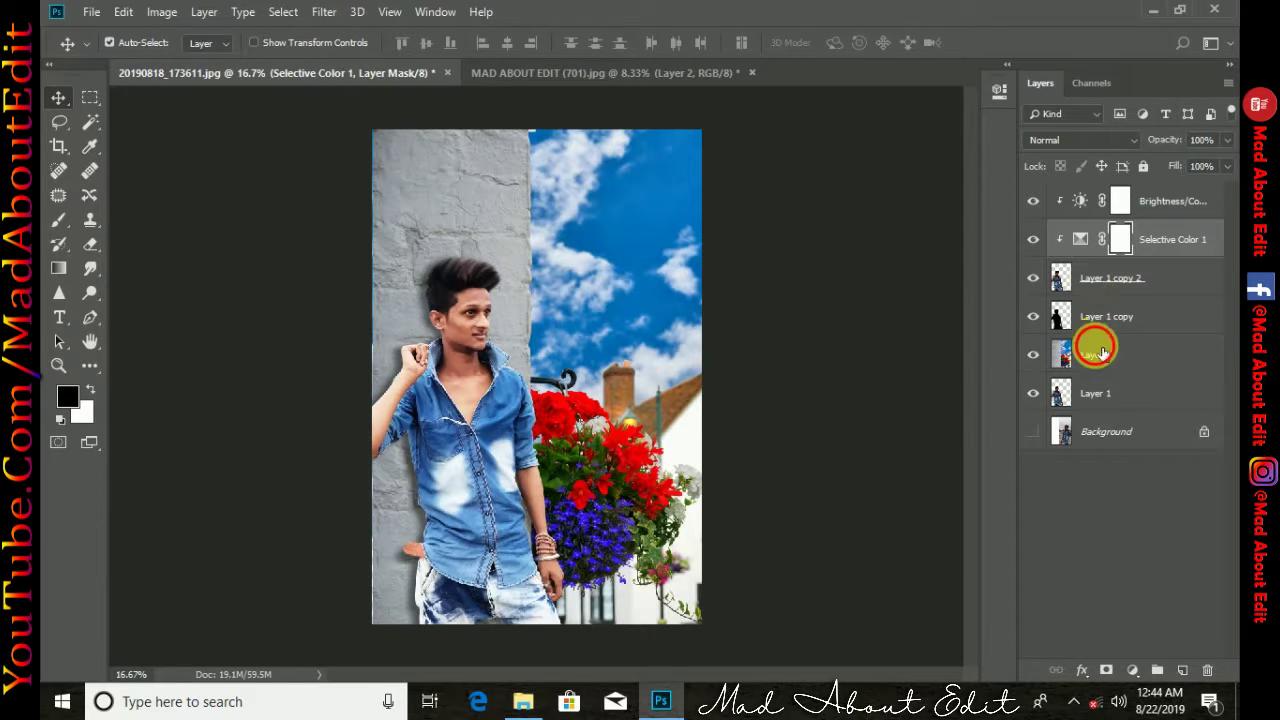
Add a Brightness/Contrast layer clipped to Layer 2 with Brightness -7 and Contrast 47
click(1100, 352)
click(1133, 669)
click(1143, 386)
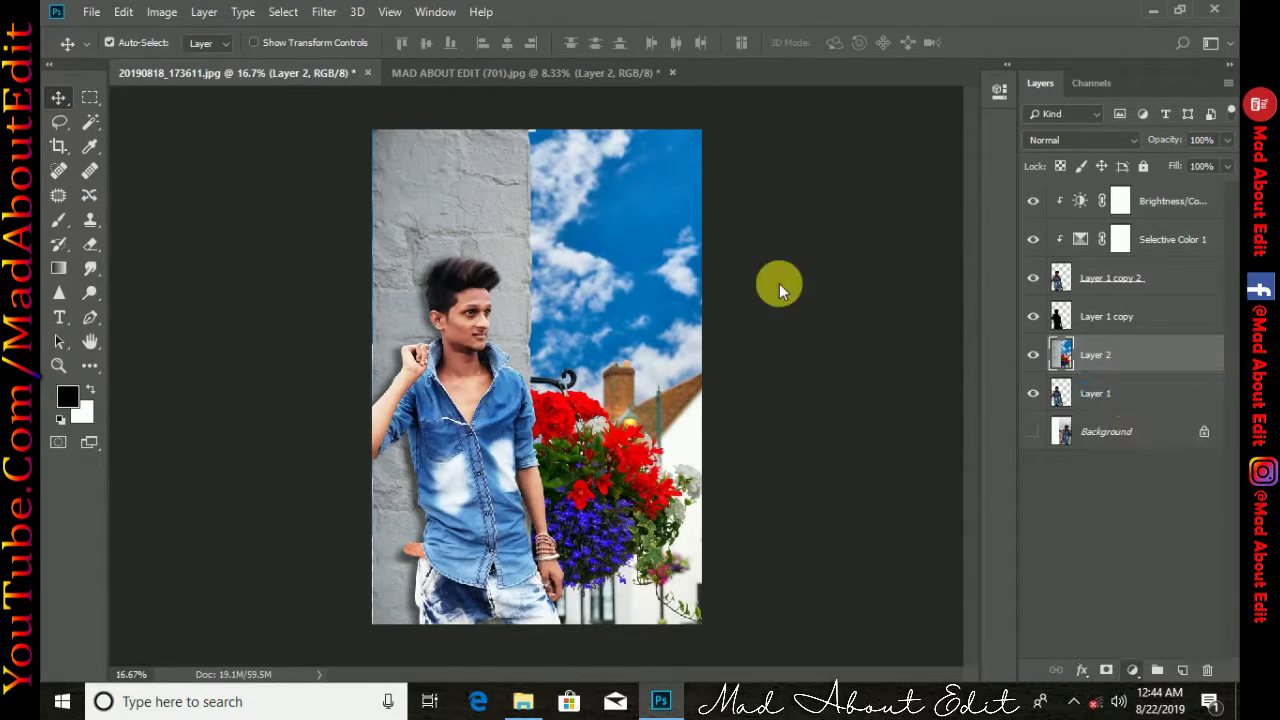
mouse_move(838, 194)
mouse_down()
mouse_move(826, 194)
mouse_move(864, 231)
mouse_up()
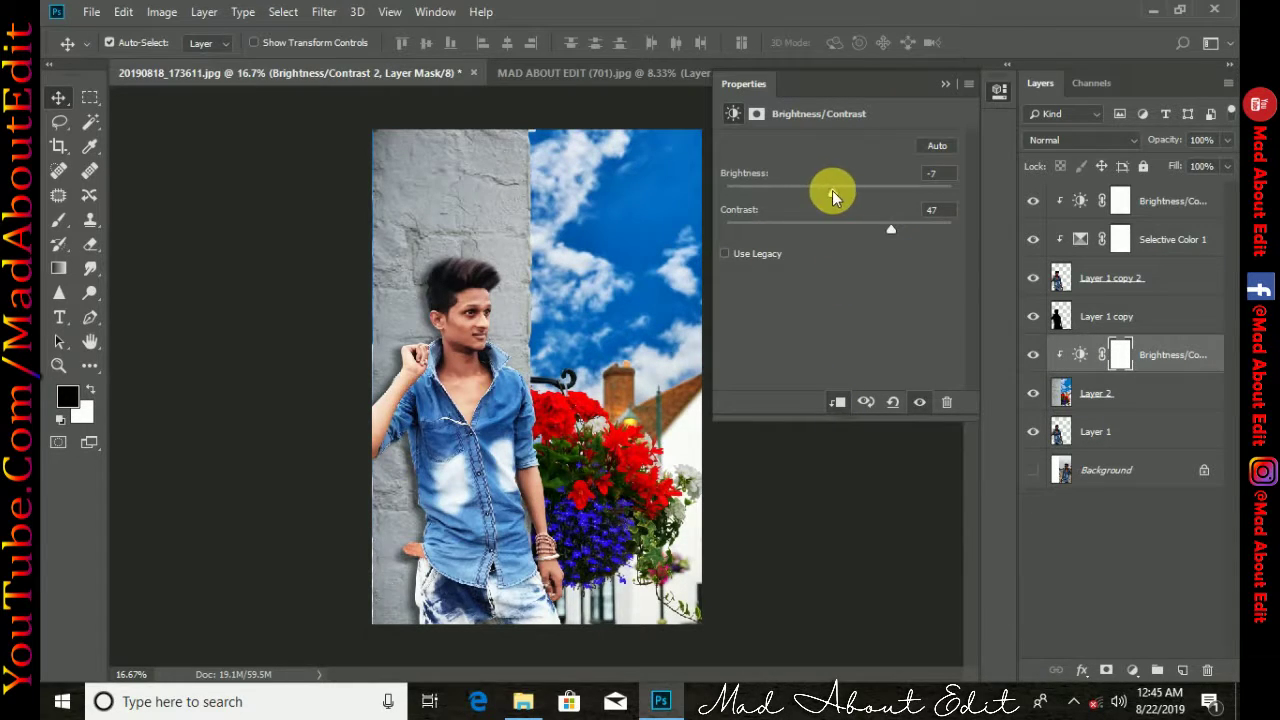
click(945, 84)
Add a Vibrance adjustment to Layer 2 raising Saturation to about +21
click(1062, 393)
click(1133, 669)
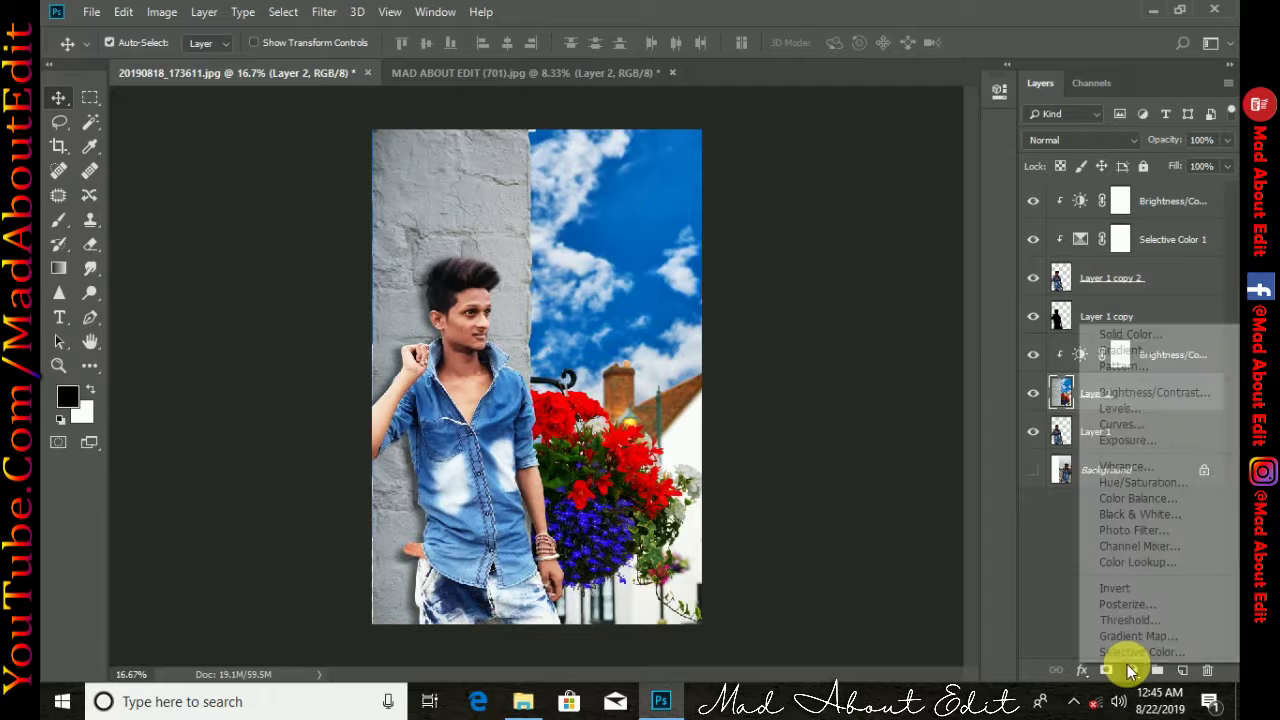
click(1140, 461)
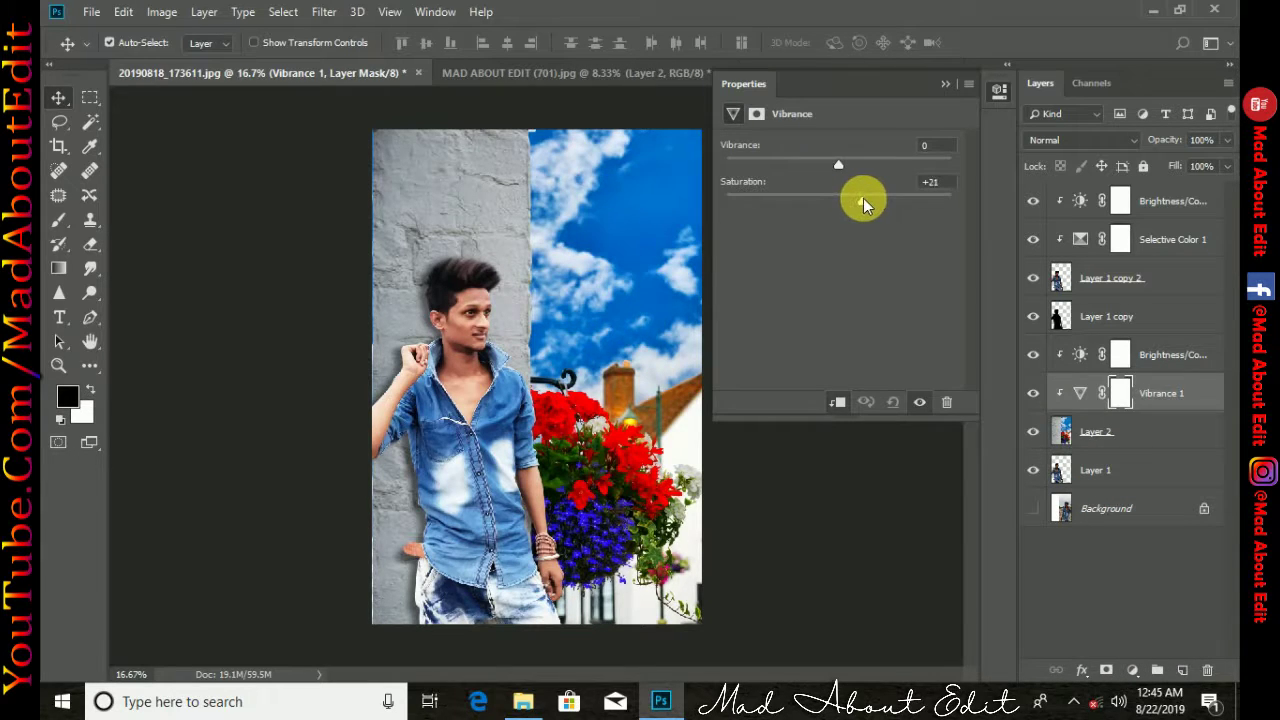
drag(864, 204, 867, 202)
click(945, 84)
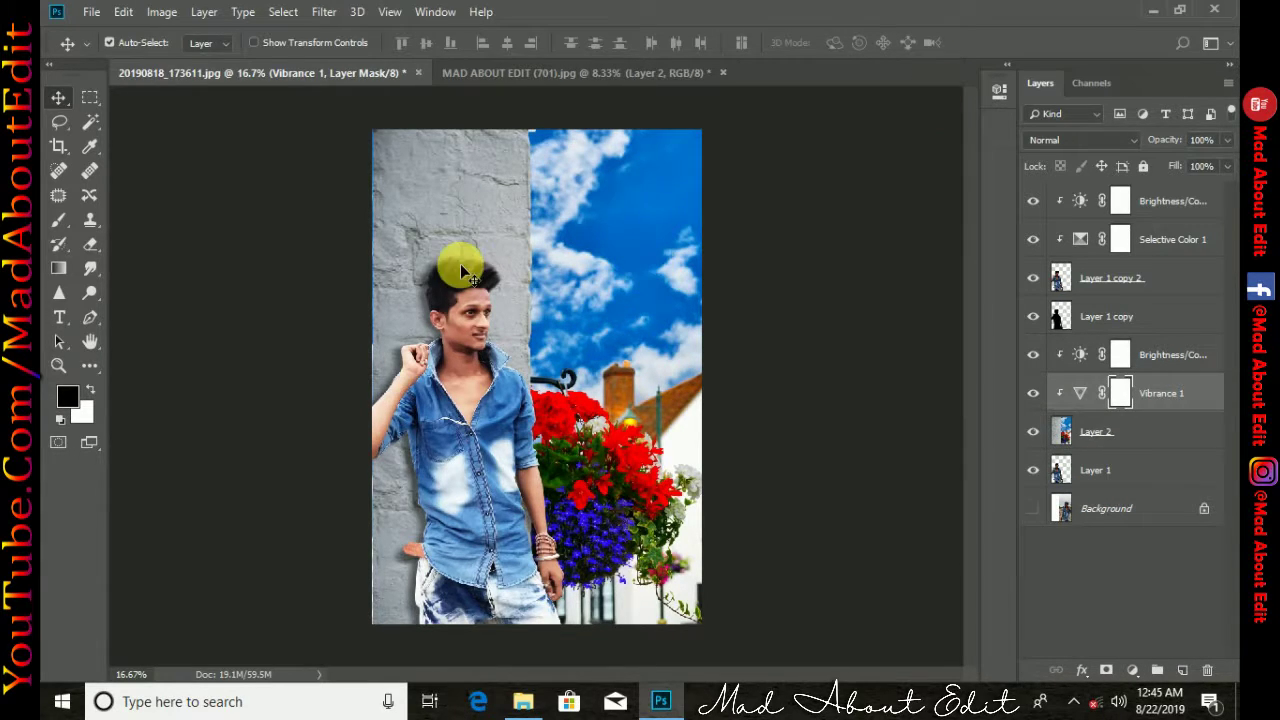
Review the man's Brightness/Contrast settings and zoom in on his face
double_click(1079, 202)
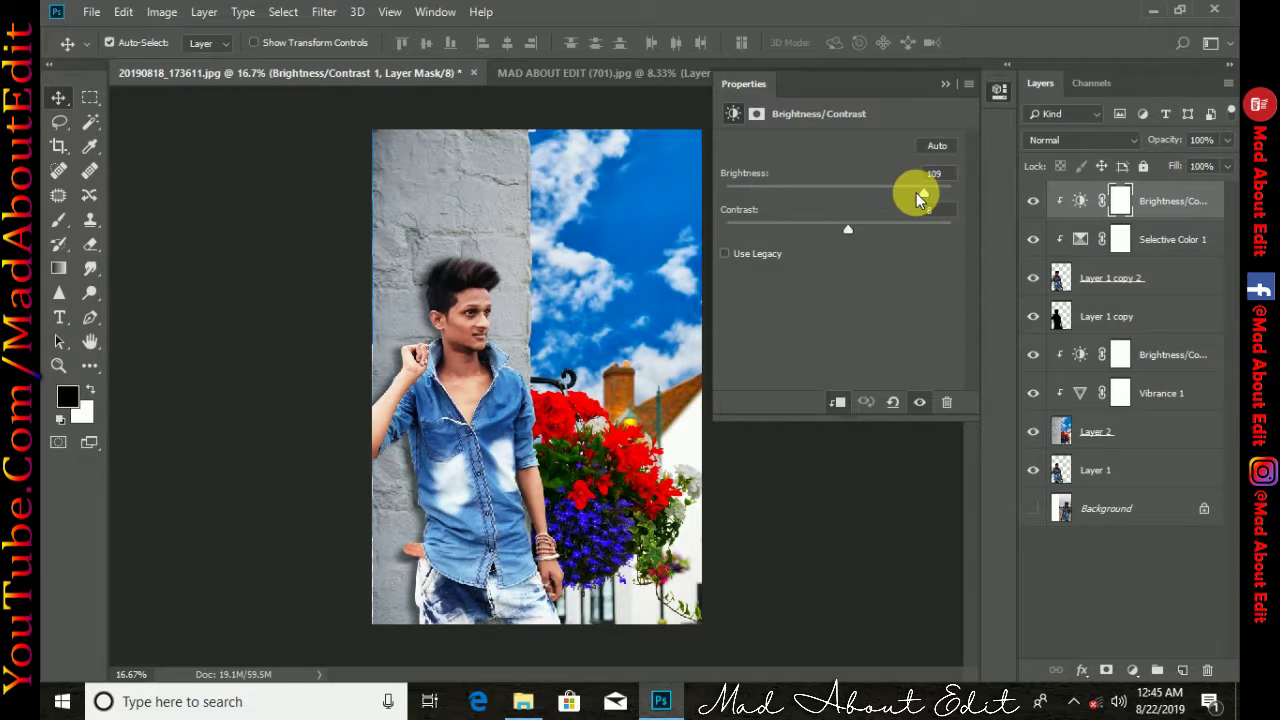
click(945, 84)
click(1063, 277)
key(r)
key(ctrl+plus)
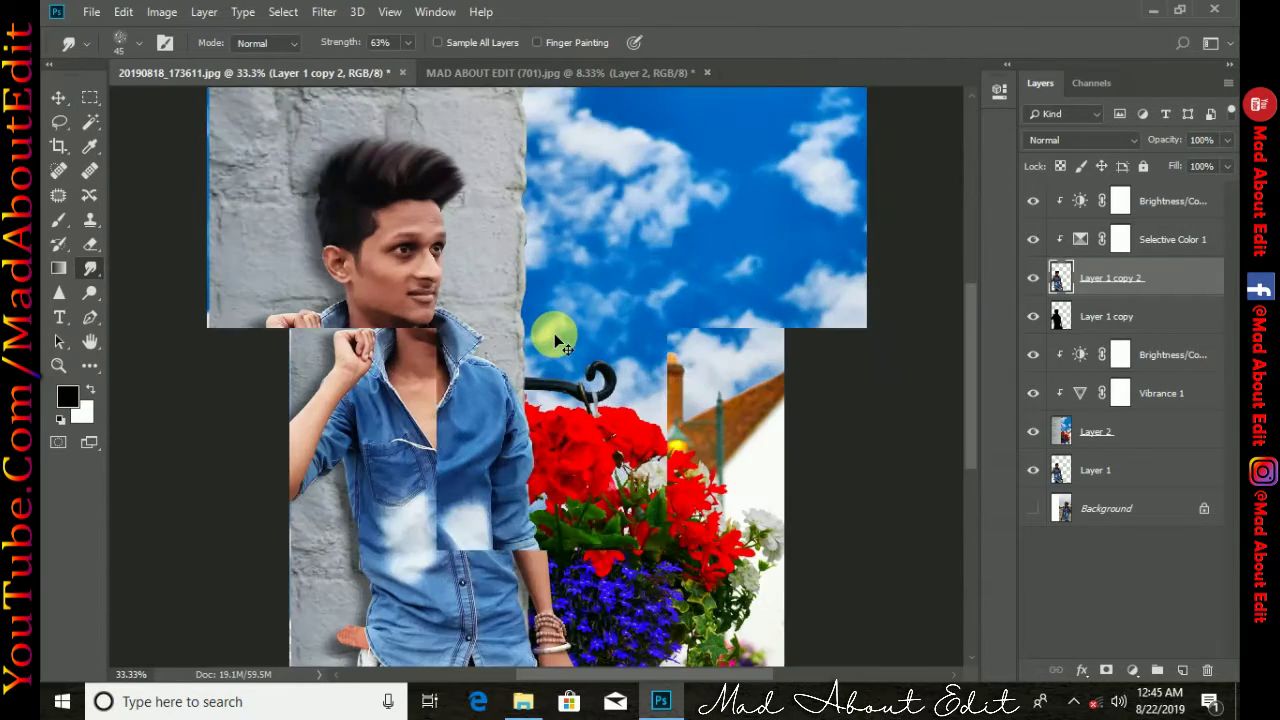
scroll(554, 340, down, 1)
scroll(500, 330, down, 1)
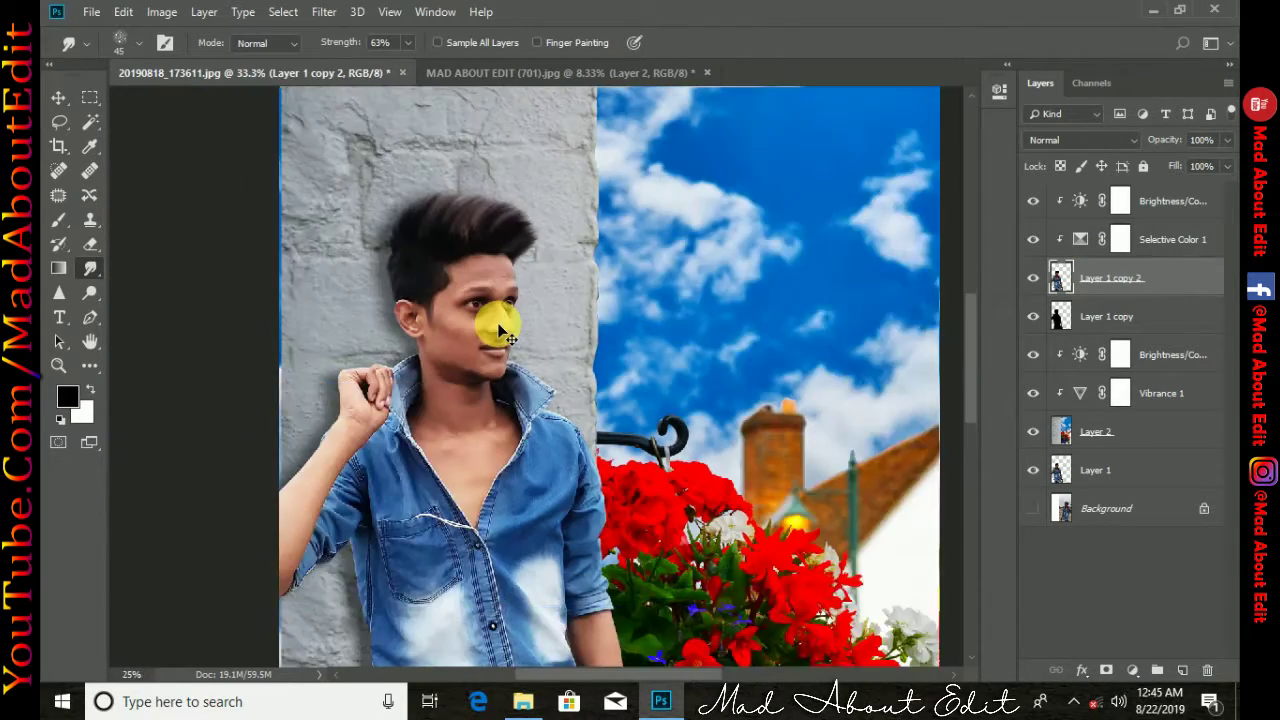
scroll(500, 330, down, 1)
click(1157, 205)
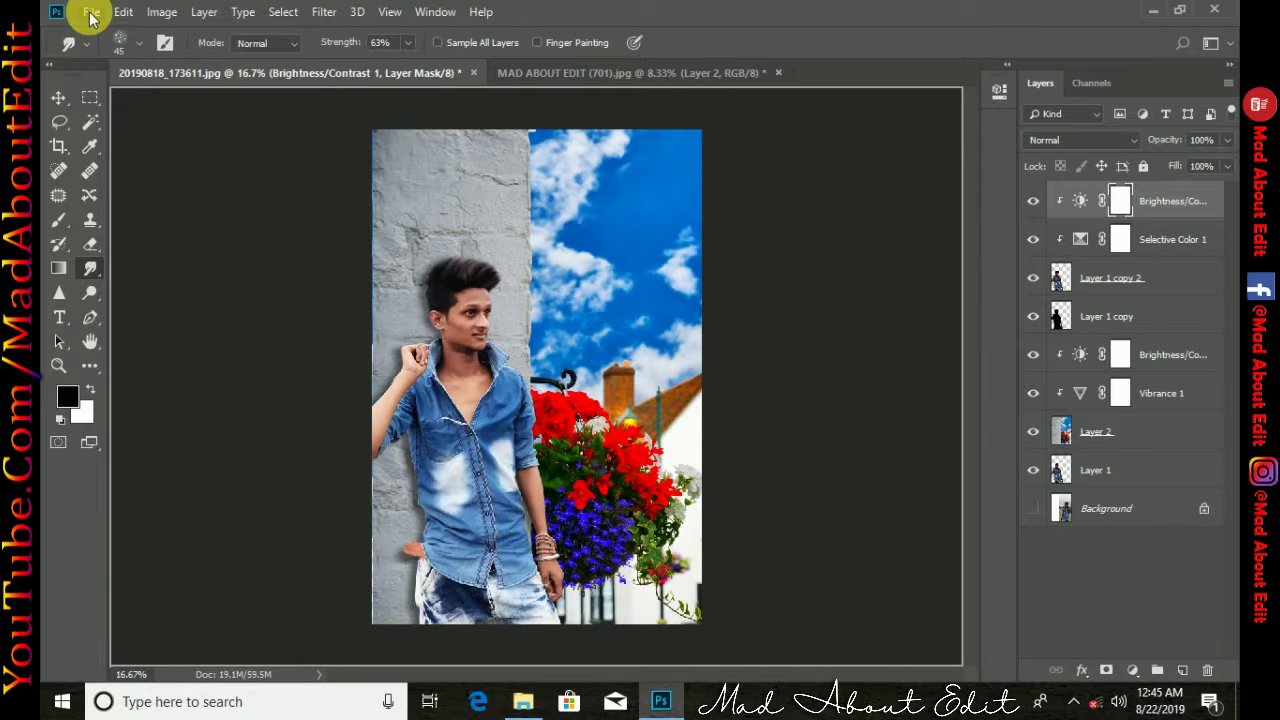
Open the eye image and trace the round blue iris with a curved Pen path
click(91, 12)
click(690, 320)
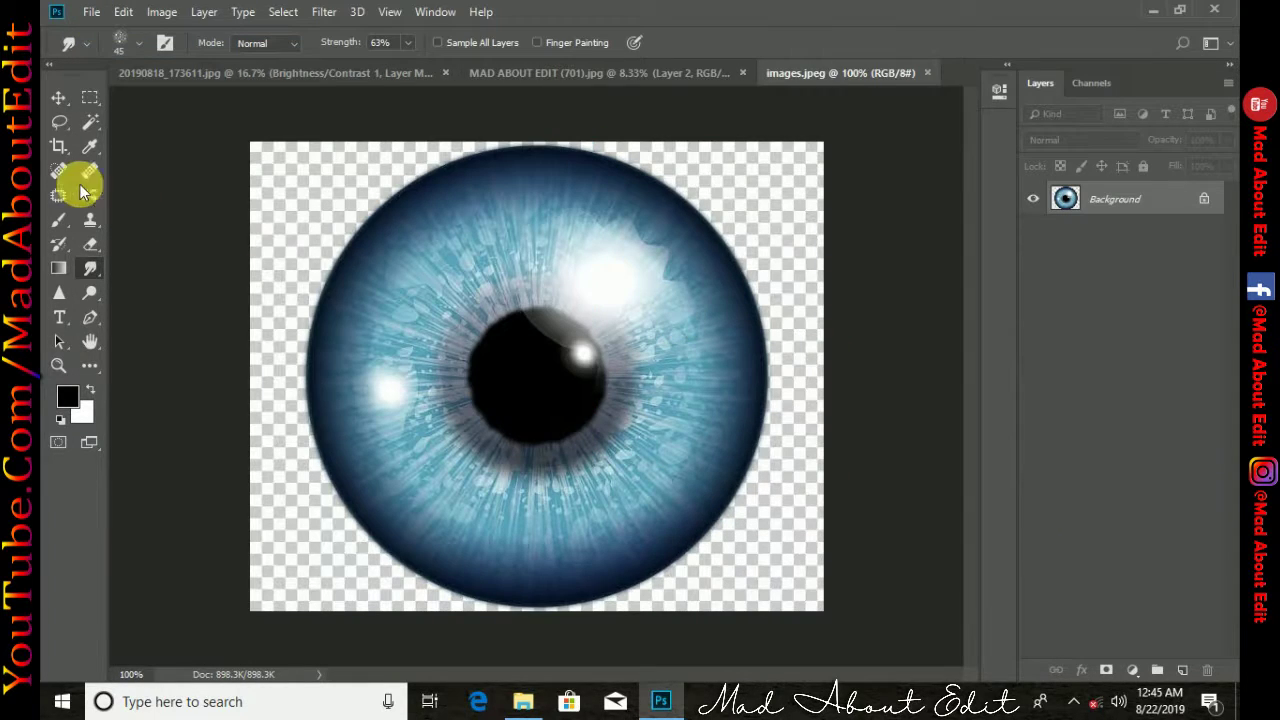
click(306, 365)
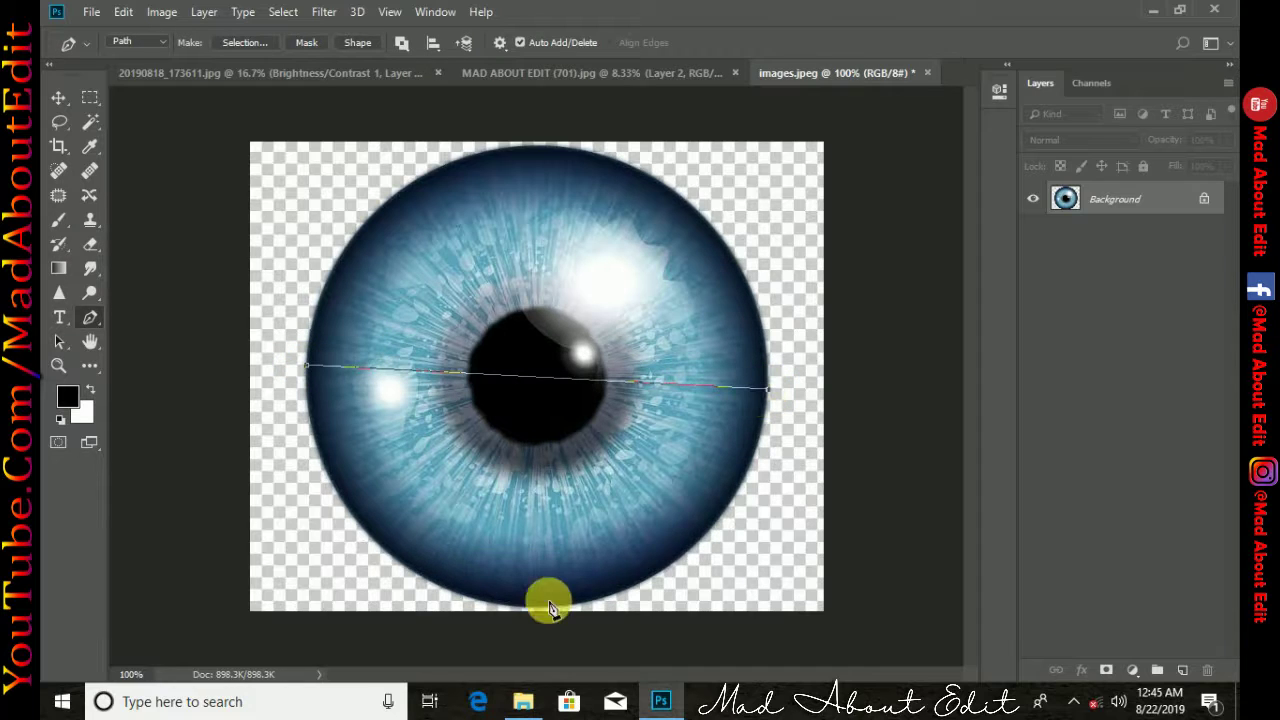
click(307, 367)
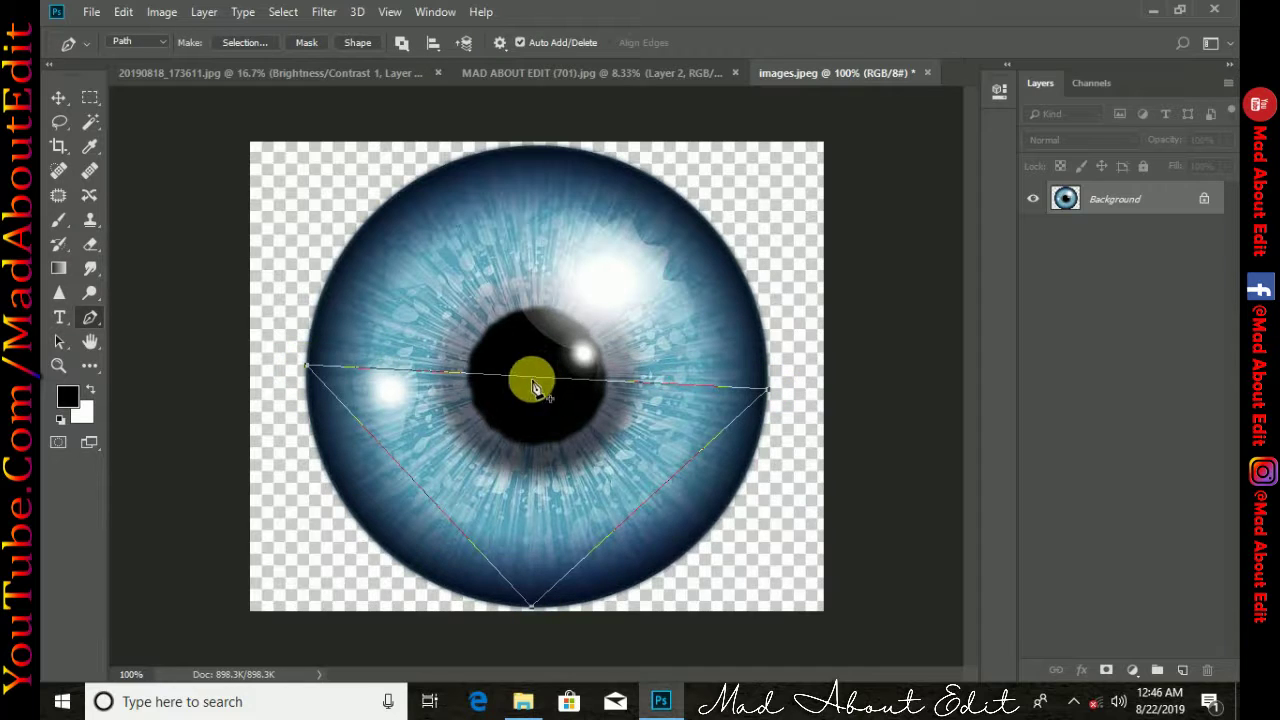
mouse_move(530, 375)
mouse_down()
mouse_move(536, 150)
mouse_move(656, 162)
mouse_up()
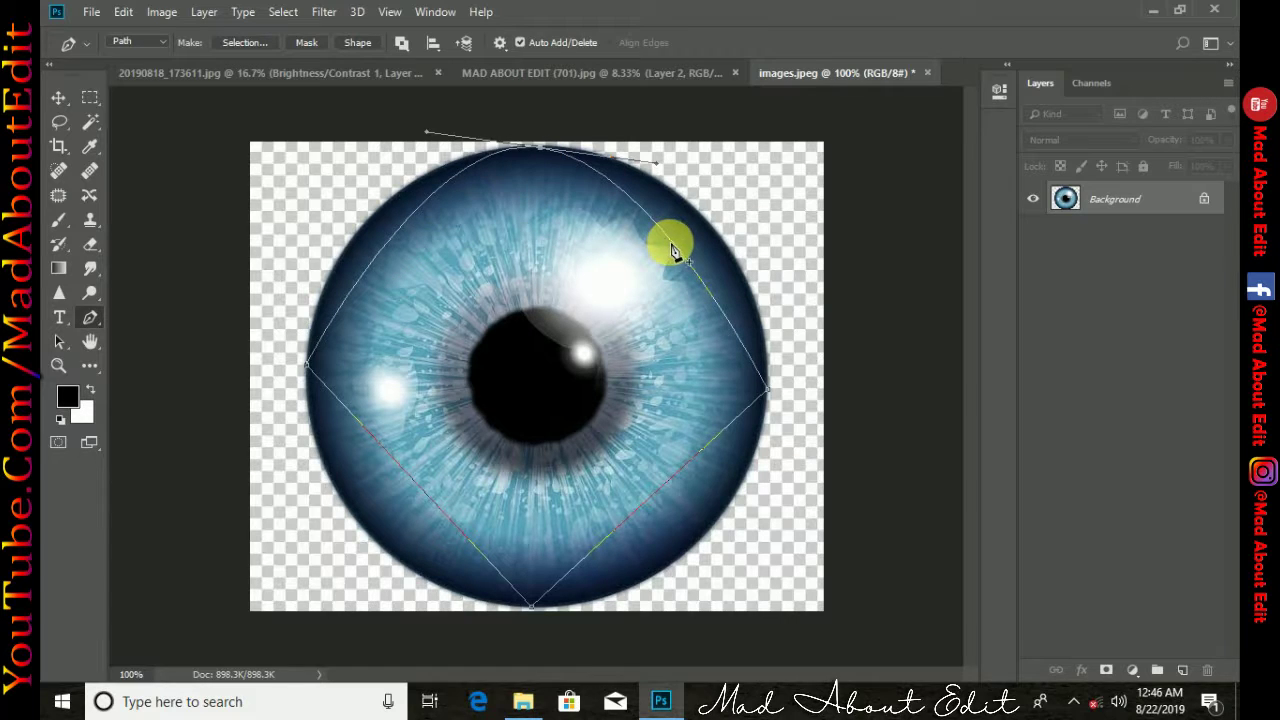
mouse_move(688, 245)
mouse_down()
mouse_move(698, 231)
mouse_move(684, 268)
mouse_move(620, 172)
mouse_up()
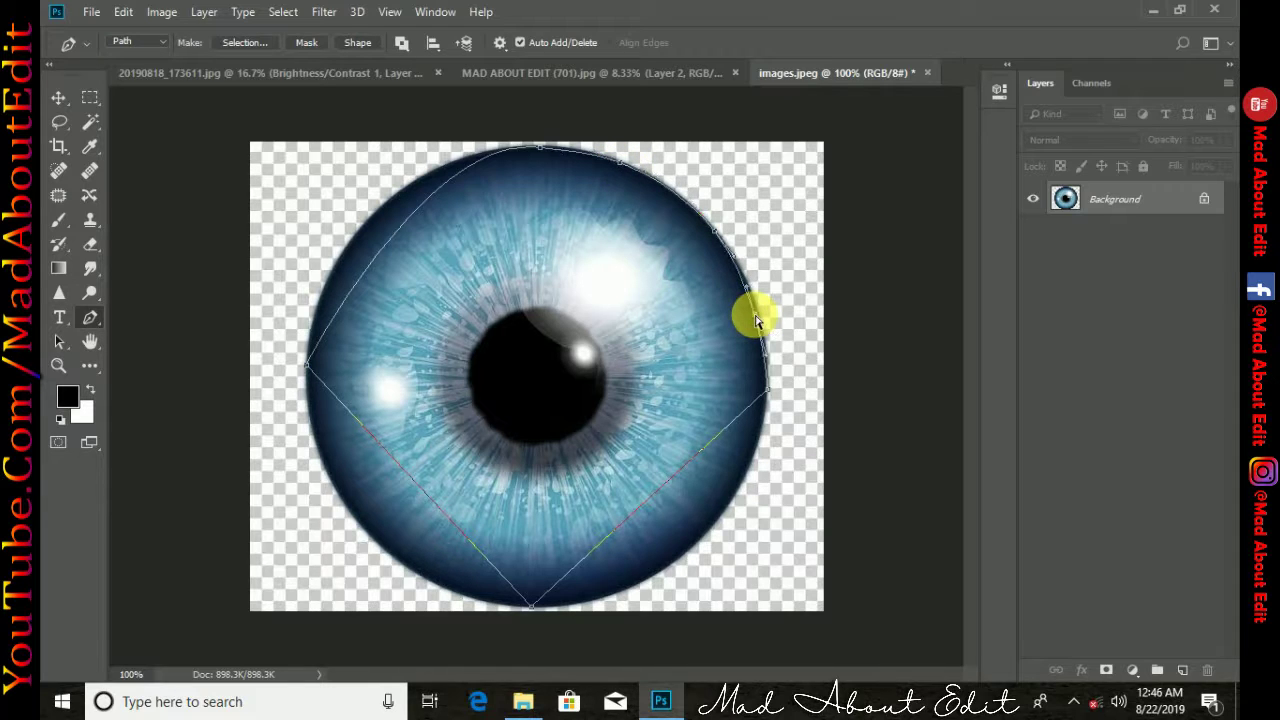
drag(643, 500, 683, 552)
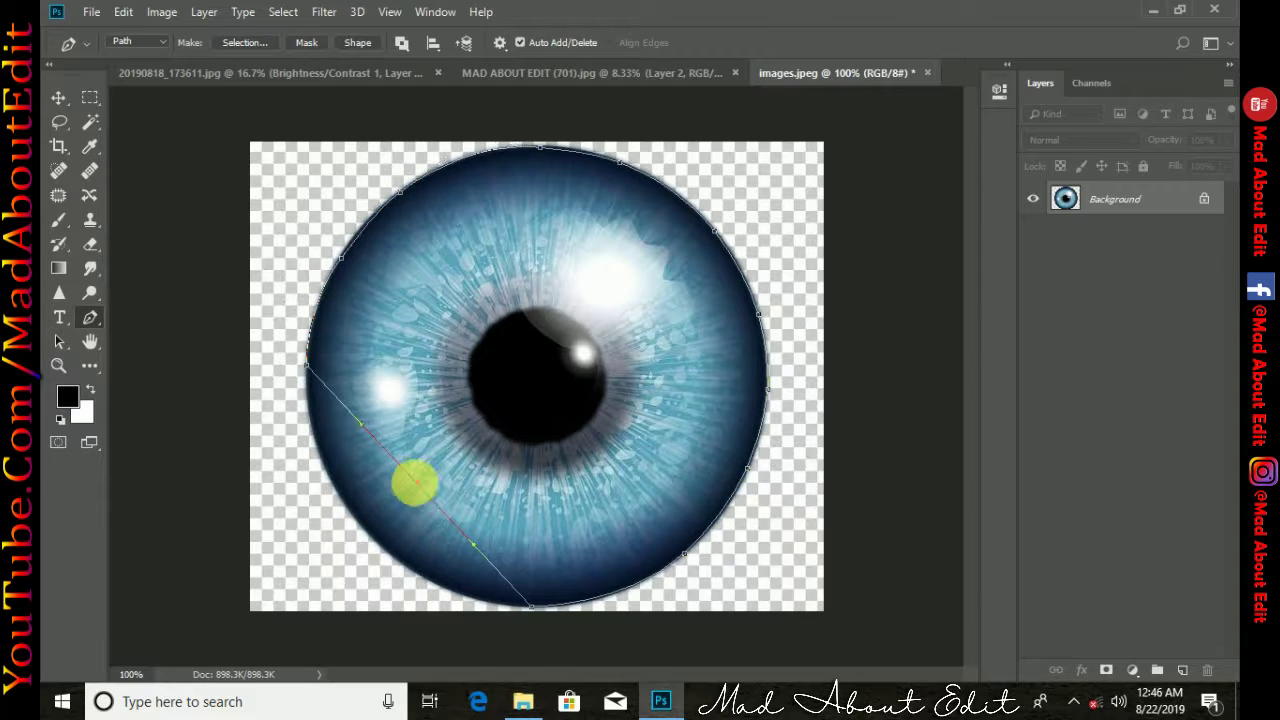
drag(332, 461, 332, 467)
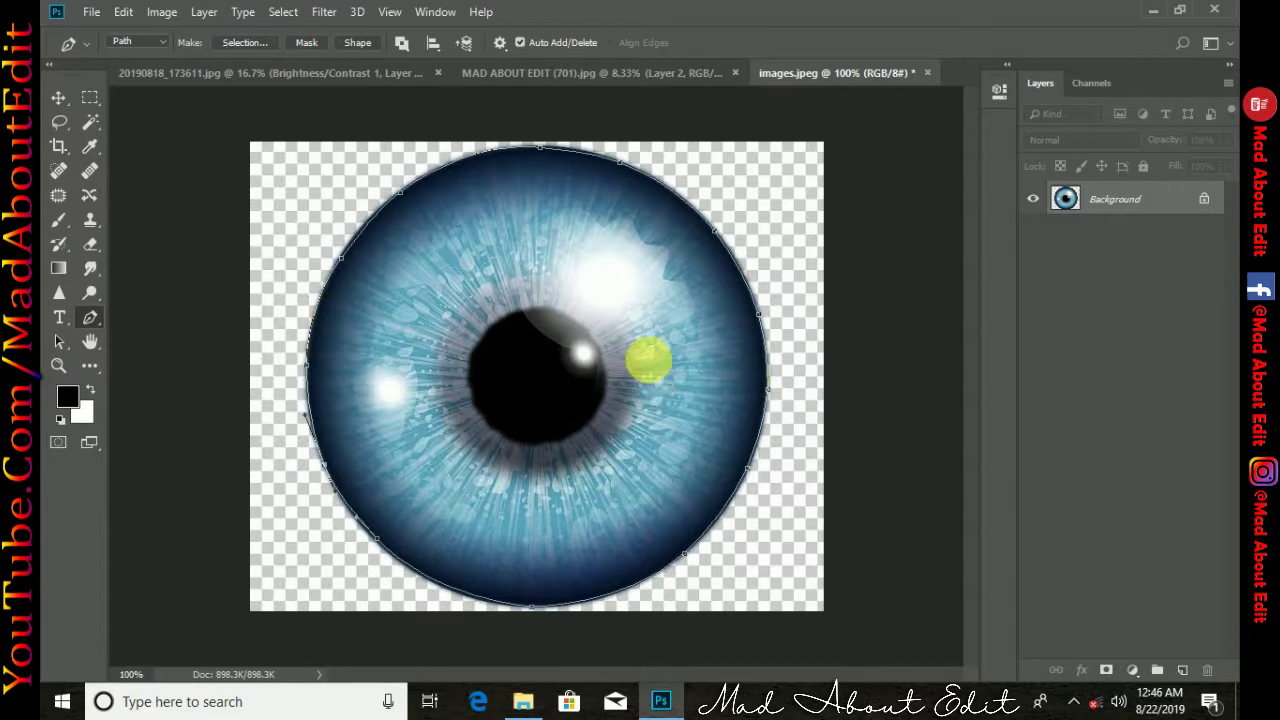
Convert the eye path to a selection and drag it into the composite as Layer 3
key(ctrl+Return)
key(v)
mouse_move(537, 376)
mouse_down()
mouse_move(378, 70)
mouse_move(515, 342)
mouse_up()
Scale the blue eye down and position it over the man's left eye
scroll(519, 330, up, 2)
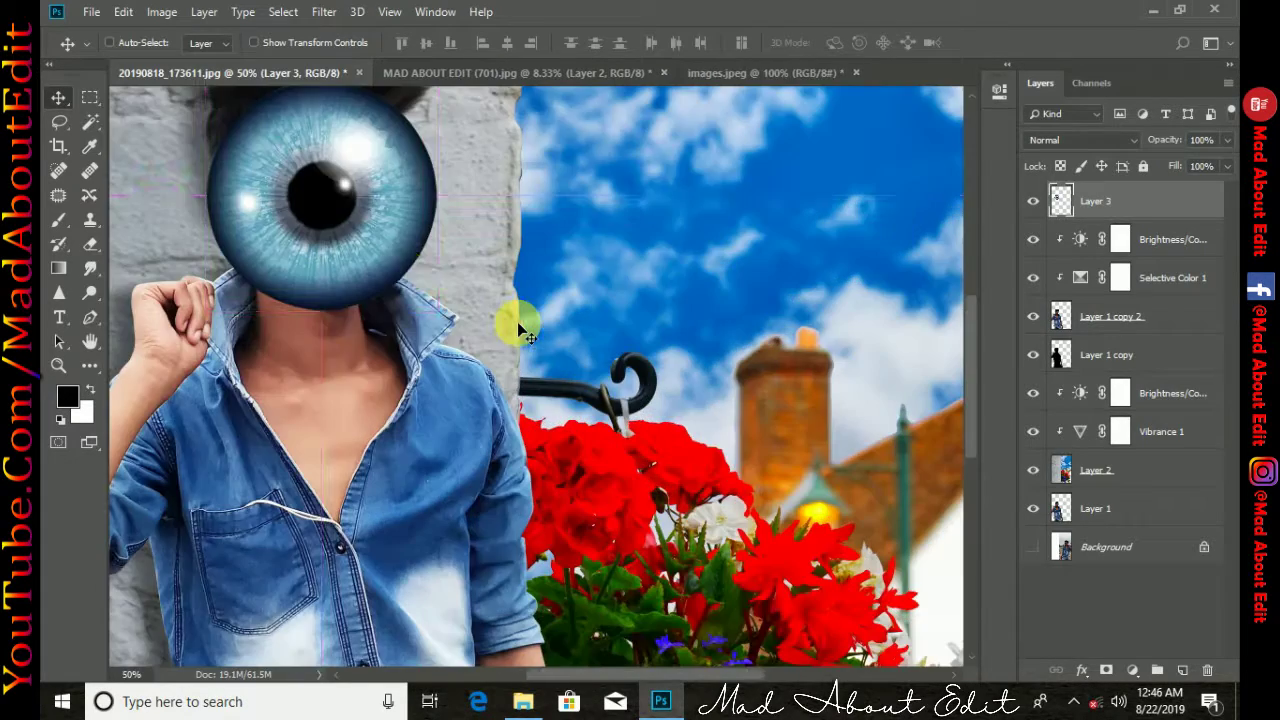
scroll(517, 322, up, 1)
scroll(540, 380, up, 1)
scroll(560, 421, up, 1)
key(ctrl+t)
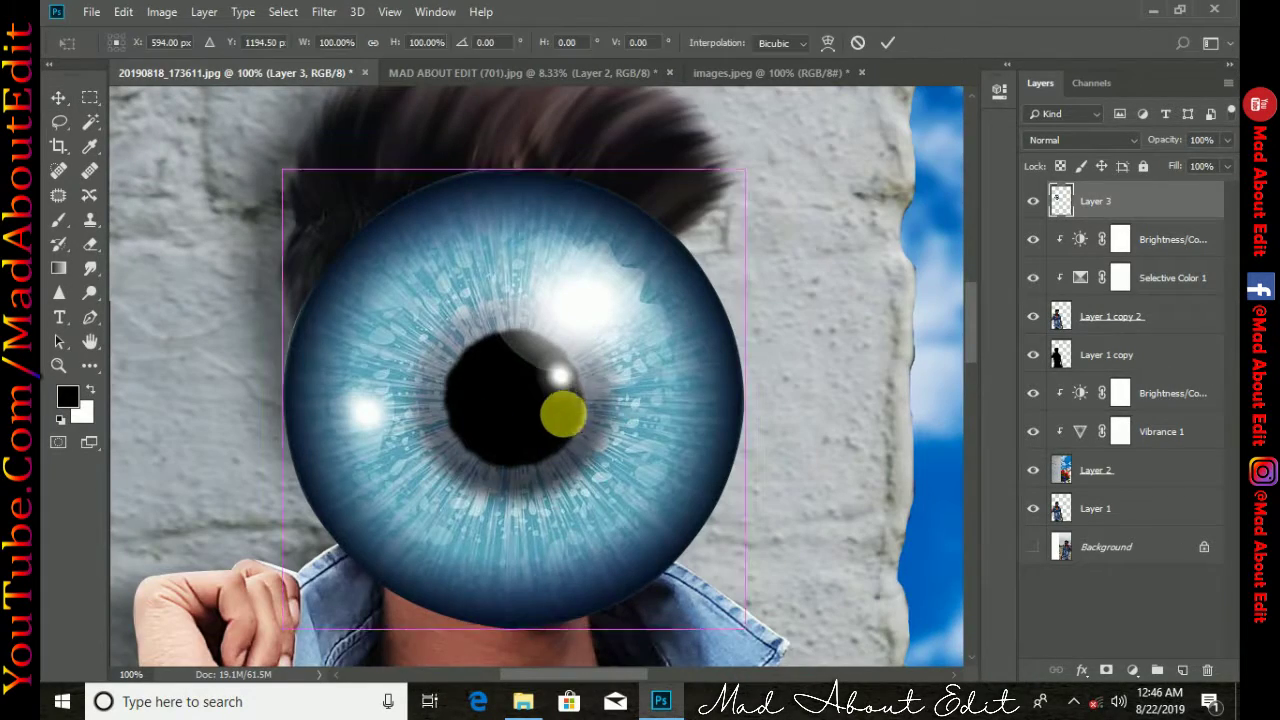
mouse_move(745, 170)
mouse_down()
mouse_move(557, 366)
mouse_move(522, 368)
mouse_move(386, 494)
mouse_move(710, 243)
mouse_move(502, 390)
mouse_move(523, 431)
mouse_up()
scroll(677, 343, up, 1)
scroll(677, 343, up, 1)
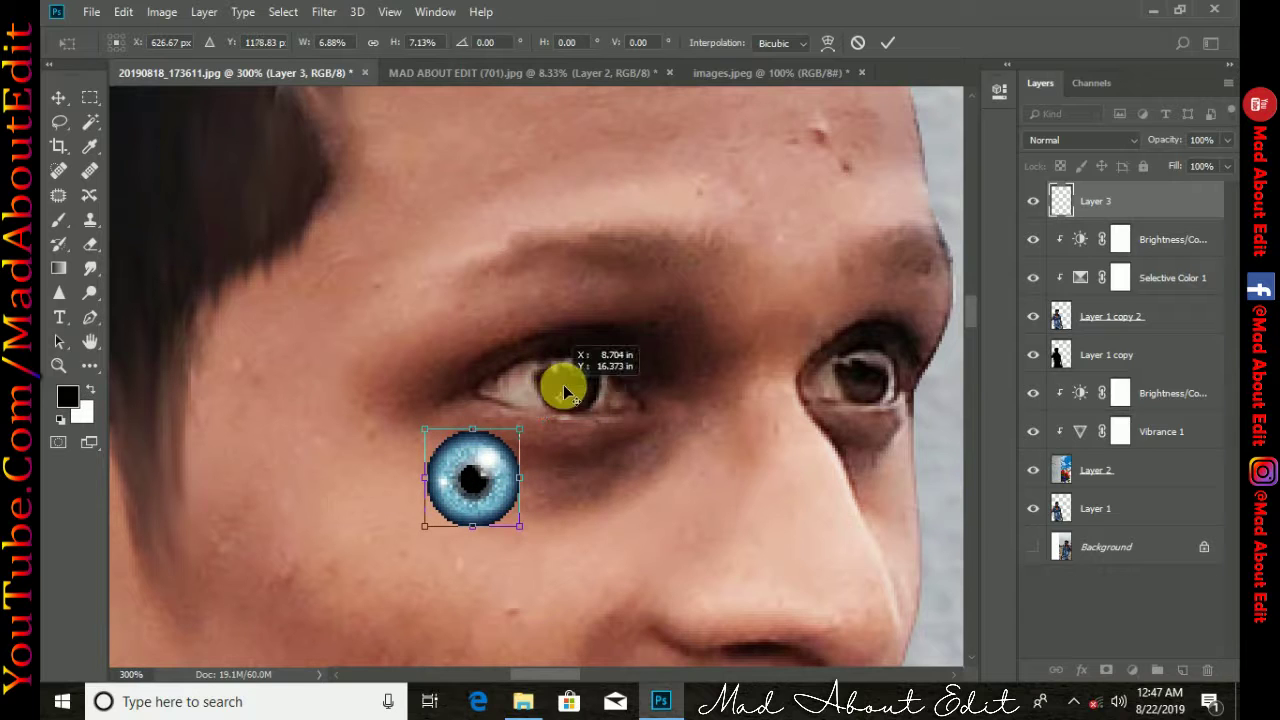
mouse_move(570, 376)
mouse_down()
mouse_move(549, 377)
mouse_move(571, 451)
mouse_move(614, 334)
mouse_move(588, 370)
mouse_up()
click(887, 42)
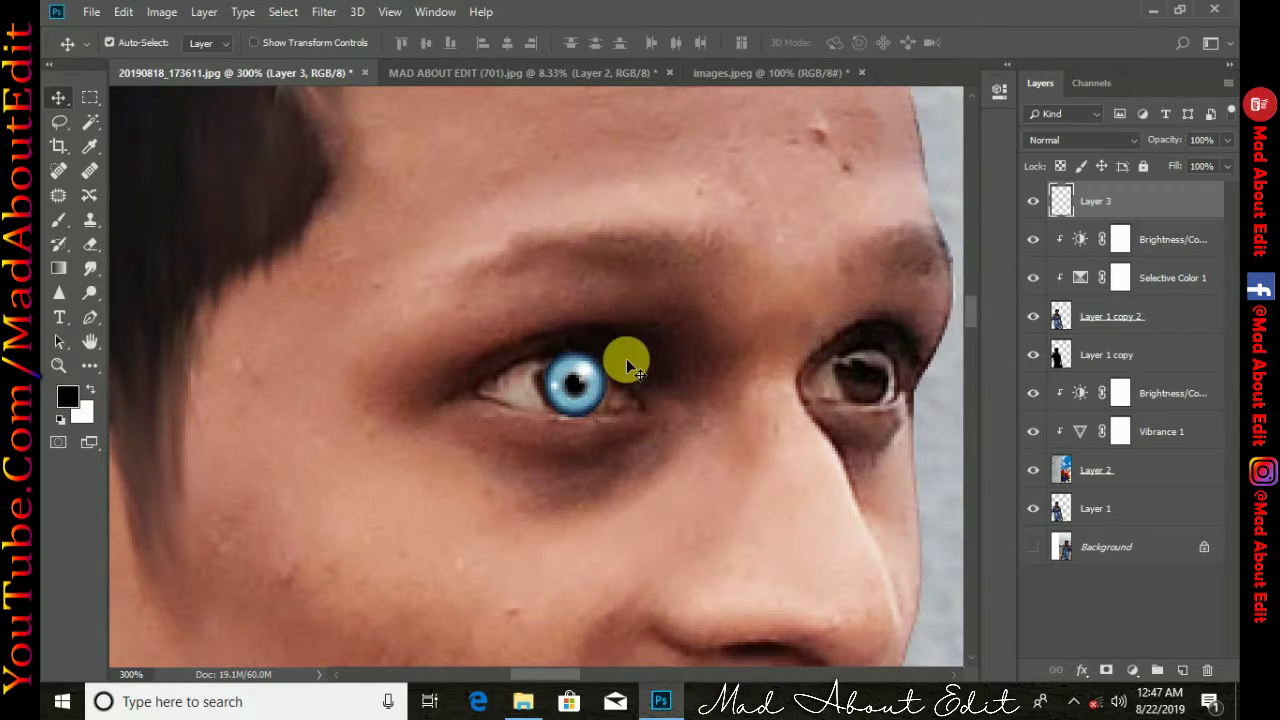
Skew the eye to match the eyelid angle and Alt-drag a copy onto his right eye
key(ctrl+plus)
key(ctrl+t)
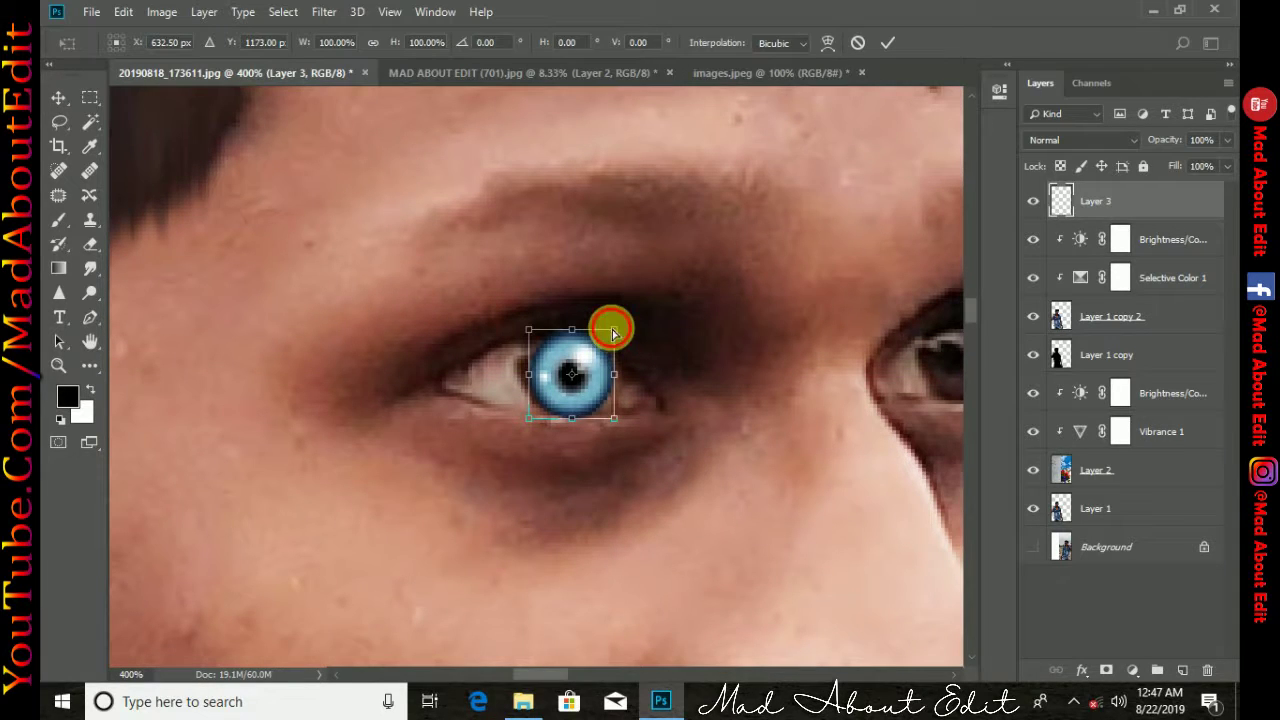
mouse_move(605, 337)
mouse_down()
mouse_move(529, 333)
mouse_move(588, 390)
mouse_up()
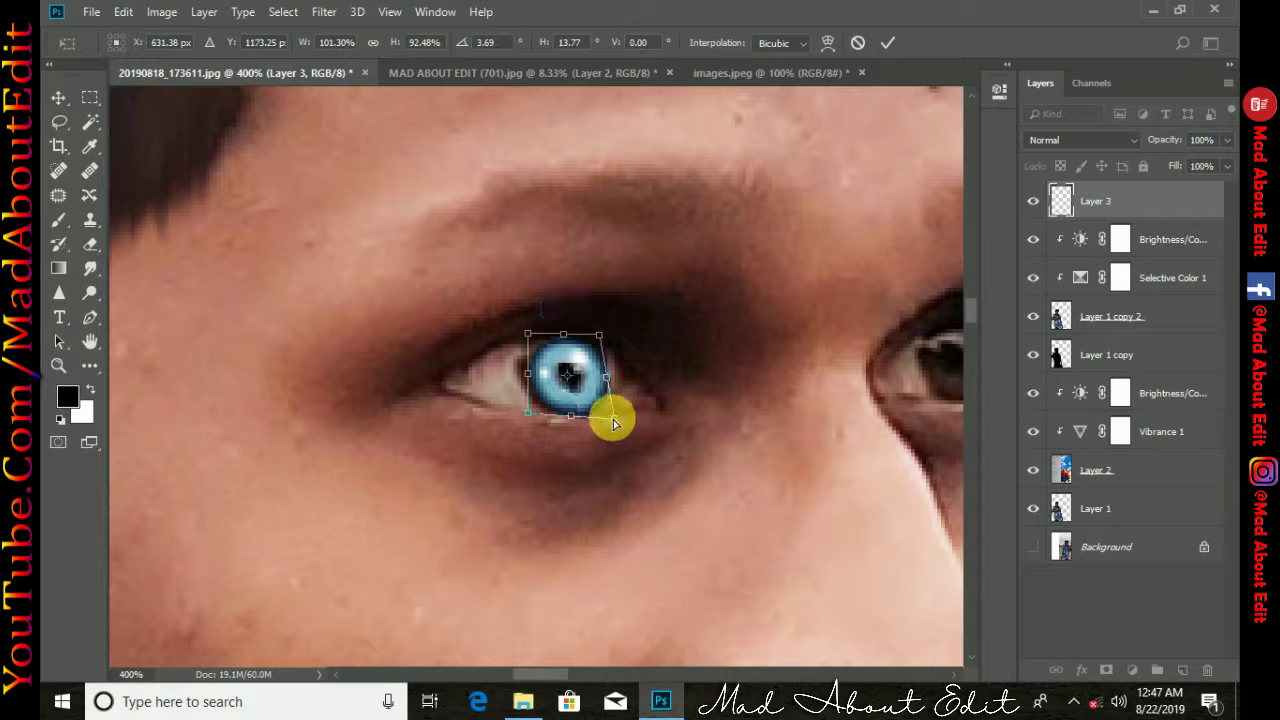
click(887, 42)
drag(654, 349, 402, 352)
drag(321, 353, 704, 345)
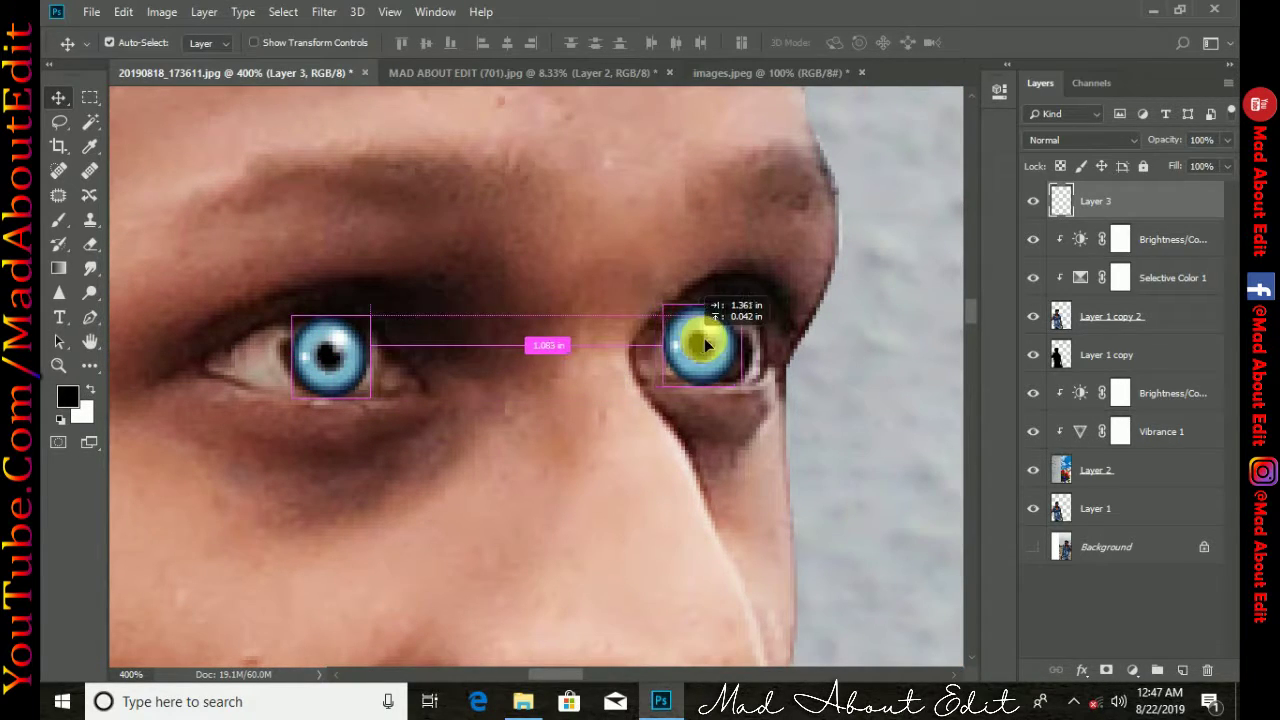
key(ctrl+minus)
key(ctrl+minus)
Merge the eye copy down into the eye layer and try the Darken blend mode
right_click(1092, 201)
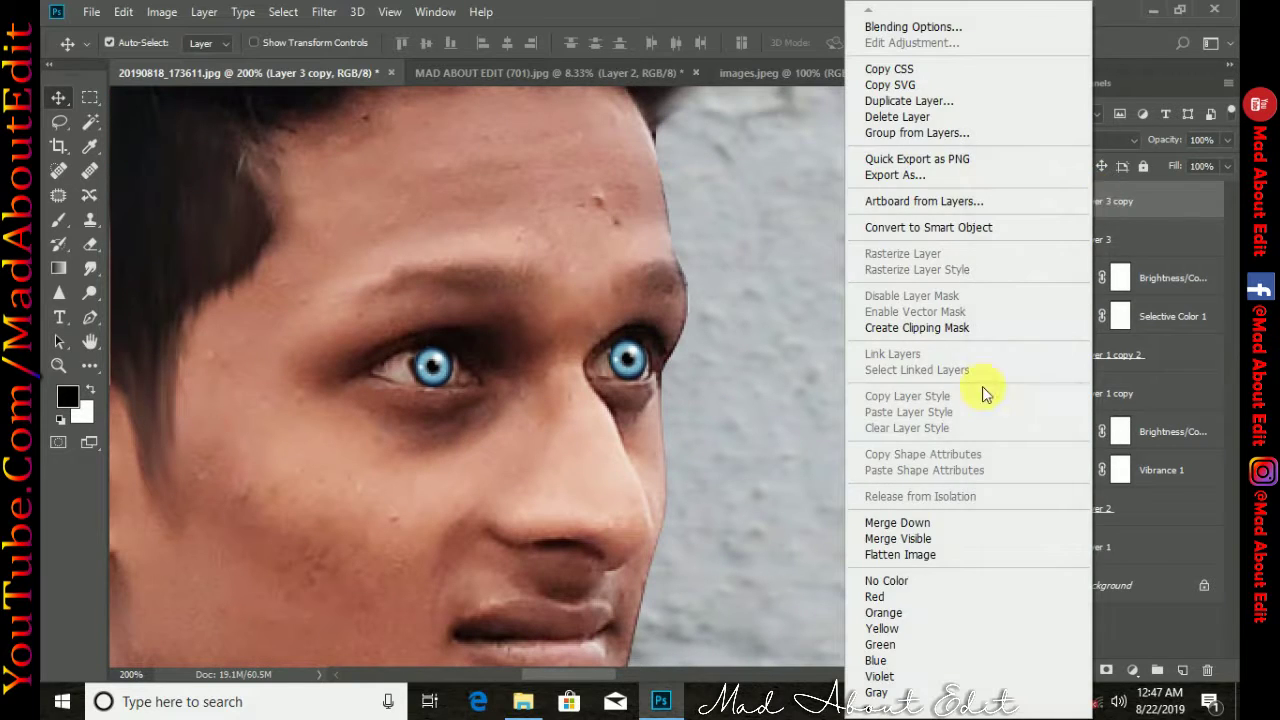
click(903, 523)
click(1079, 142)
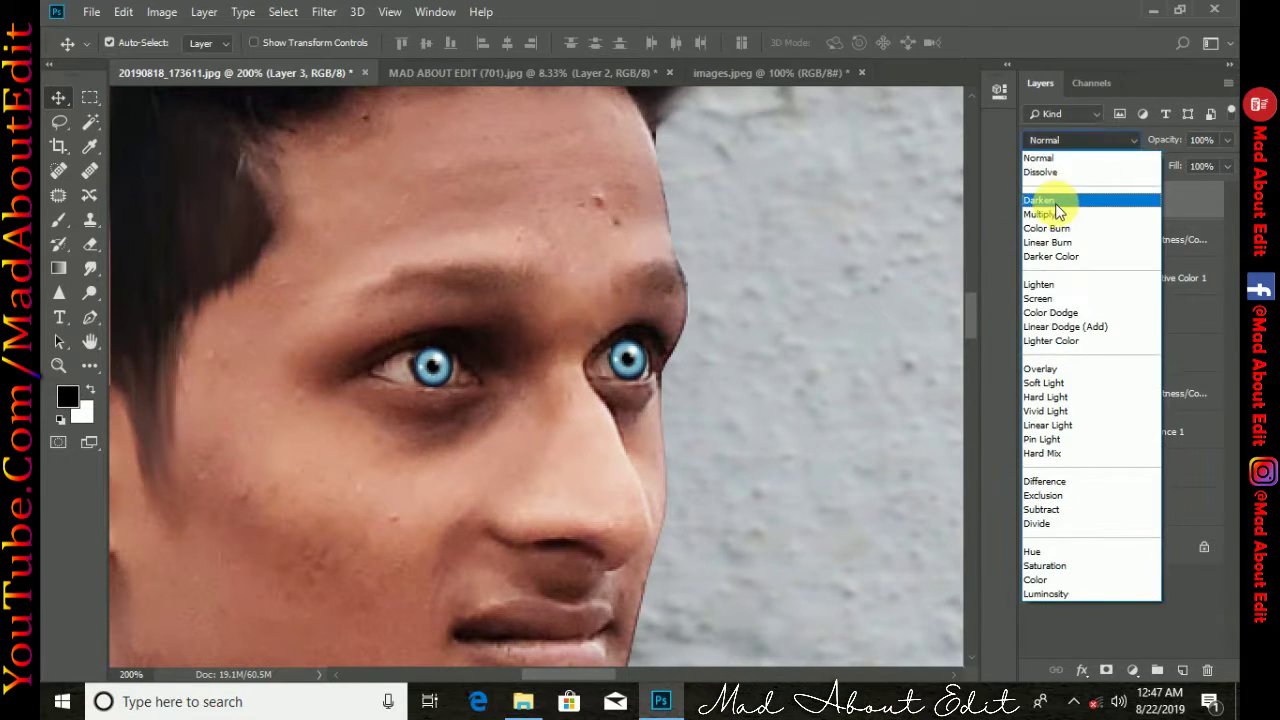
click(1048, 200)
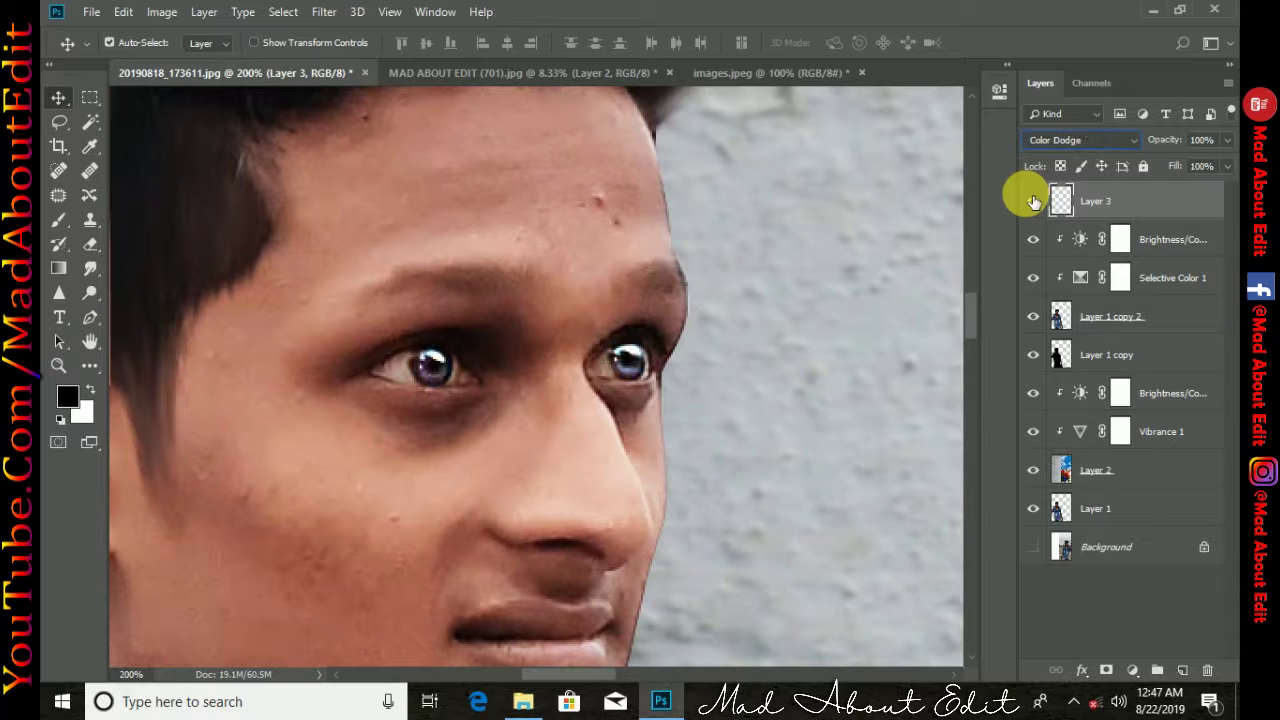
Return the merged eye layer to Normal blending at 23% opacity
key(ctrl+0)
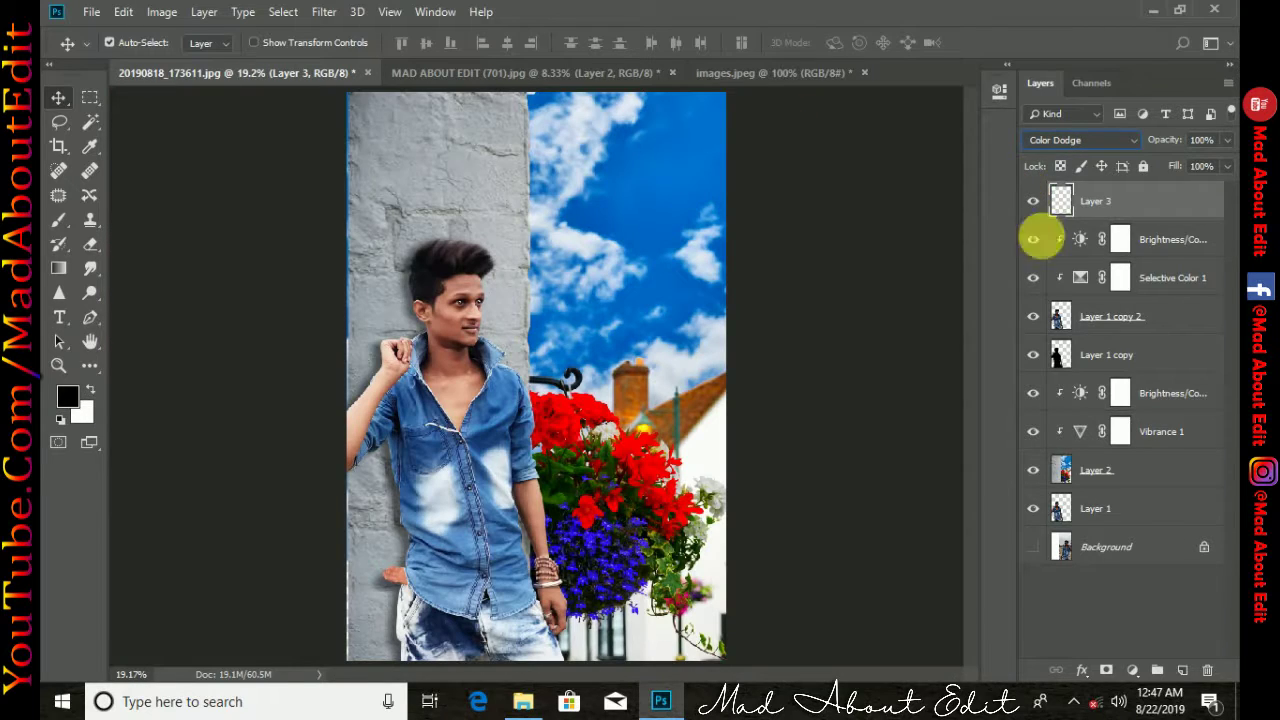
click(1054, 140)
click(1050, 158)
text(23)
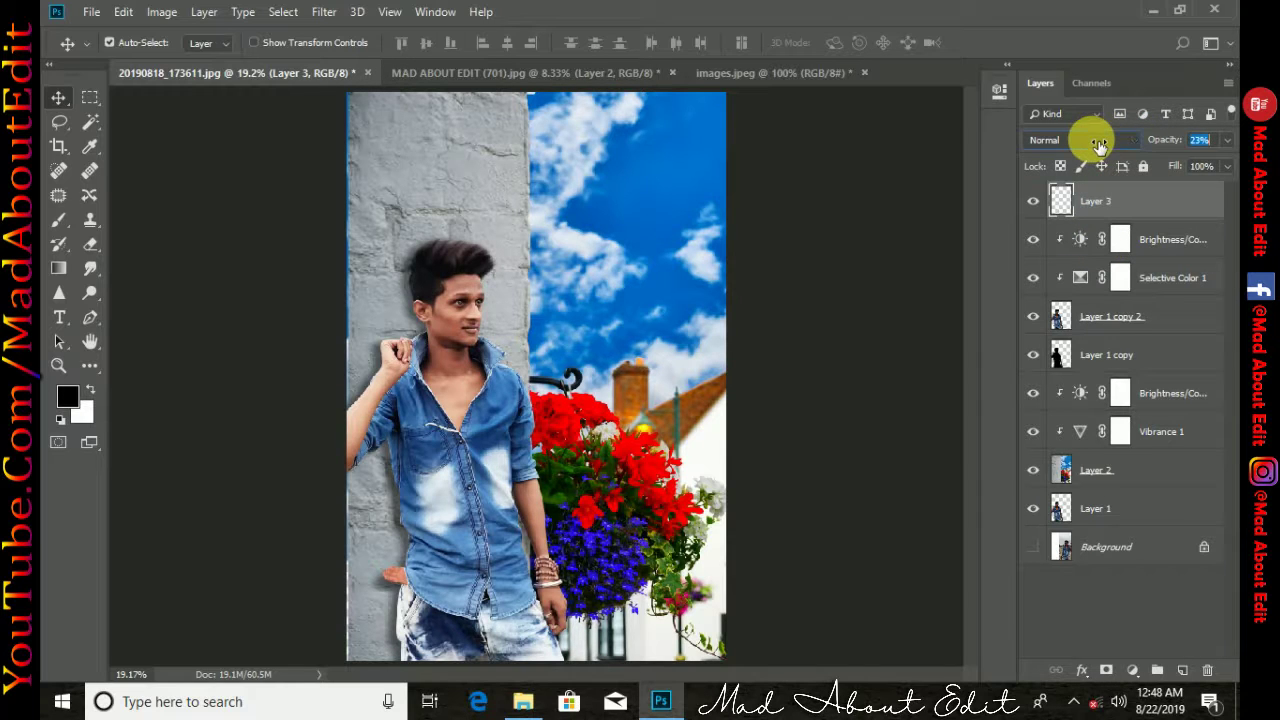
click(1092, 578)
click(1104, 209)
On Layer 1 copy 2, heal the forehead spot and the hairline spot with the Spot Healing Brush
click(1100, 312)
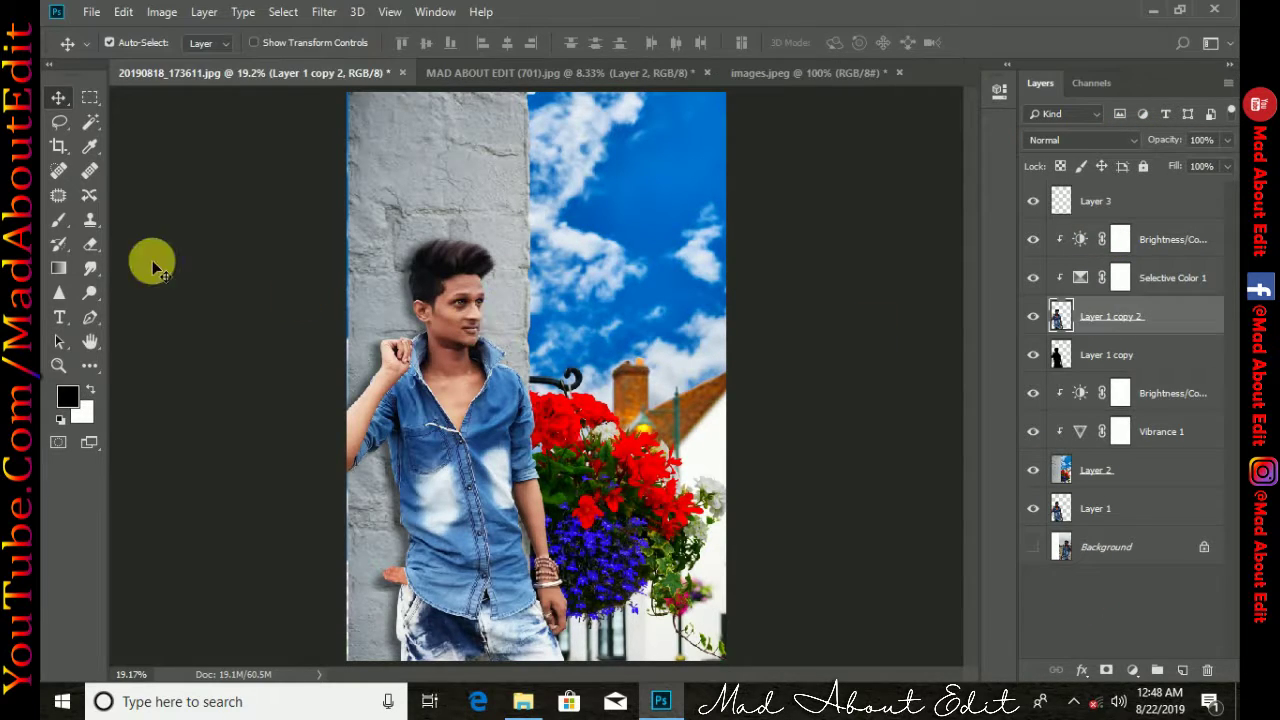
click(56, 172)
scroll(460, 339, up, 2)
scroll(460, 339, up, 1)
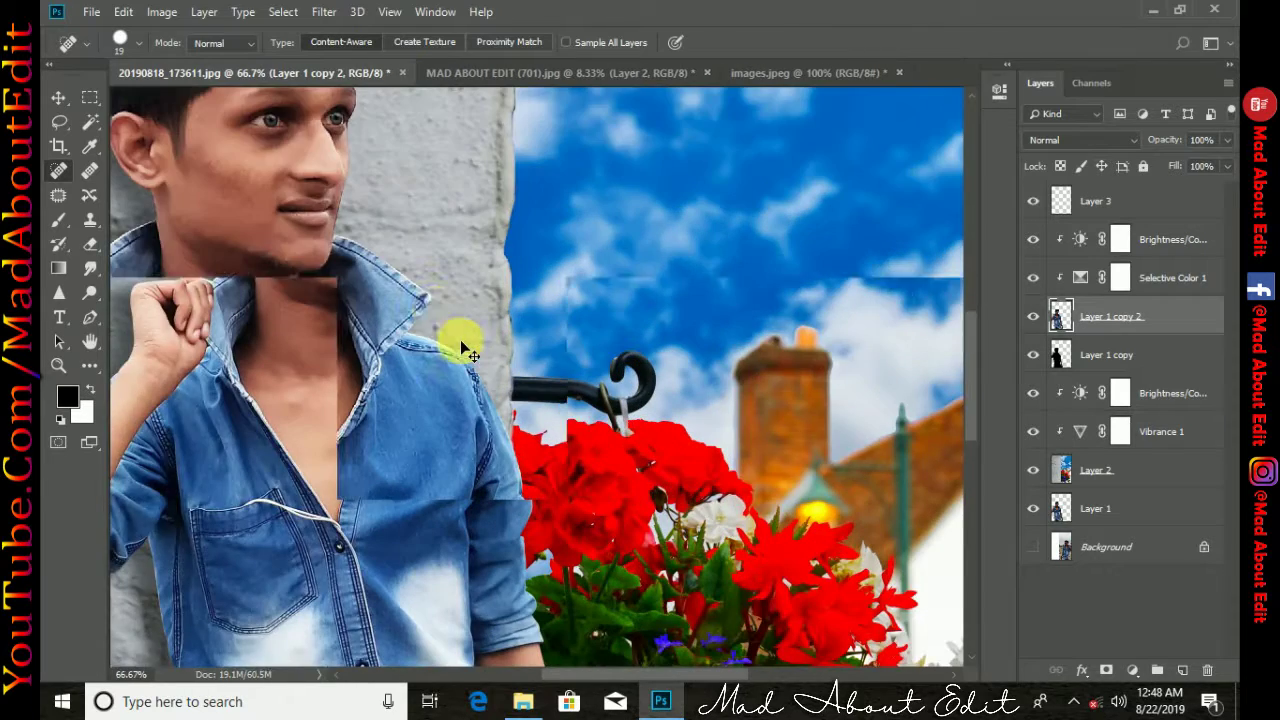
scroll(458, 355, up, 1)
scroll(486, 400, up, 1)
scroll(492, 400, up, 1)
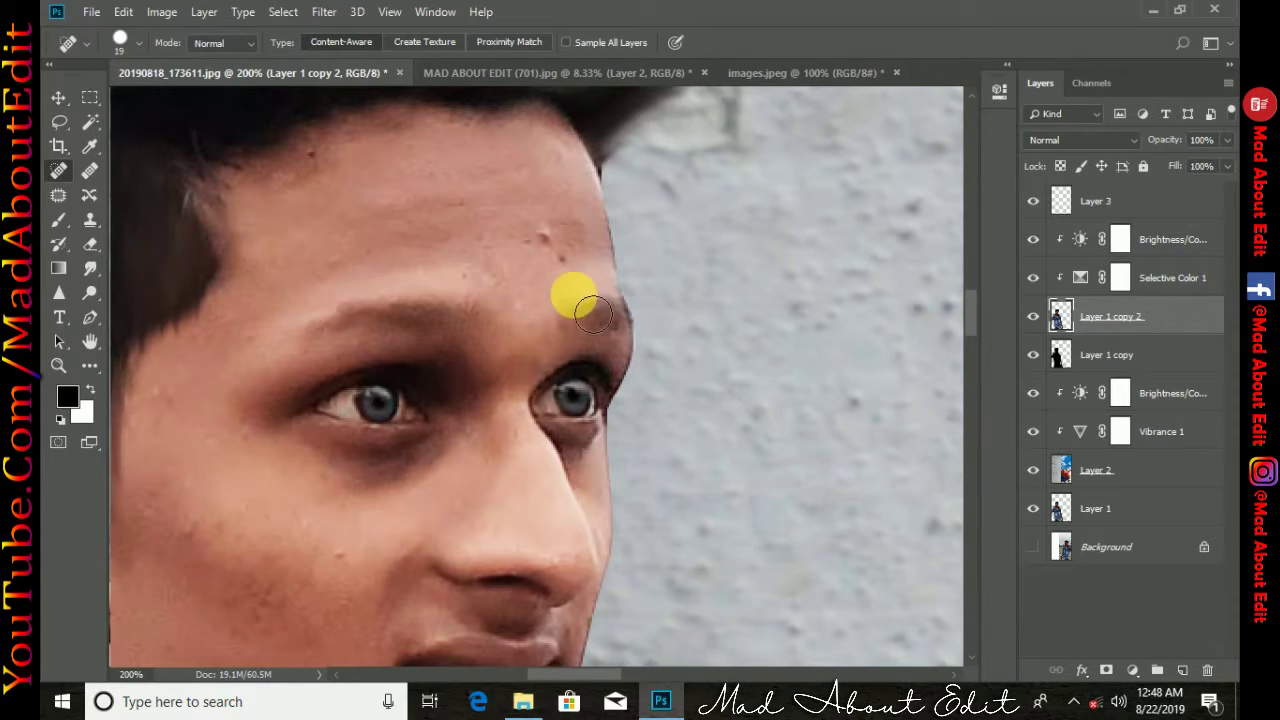
click(540, 236)
click(333, 175)
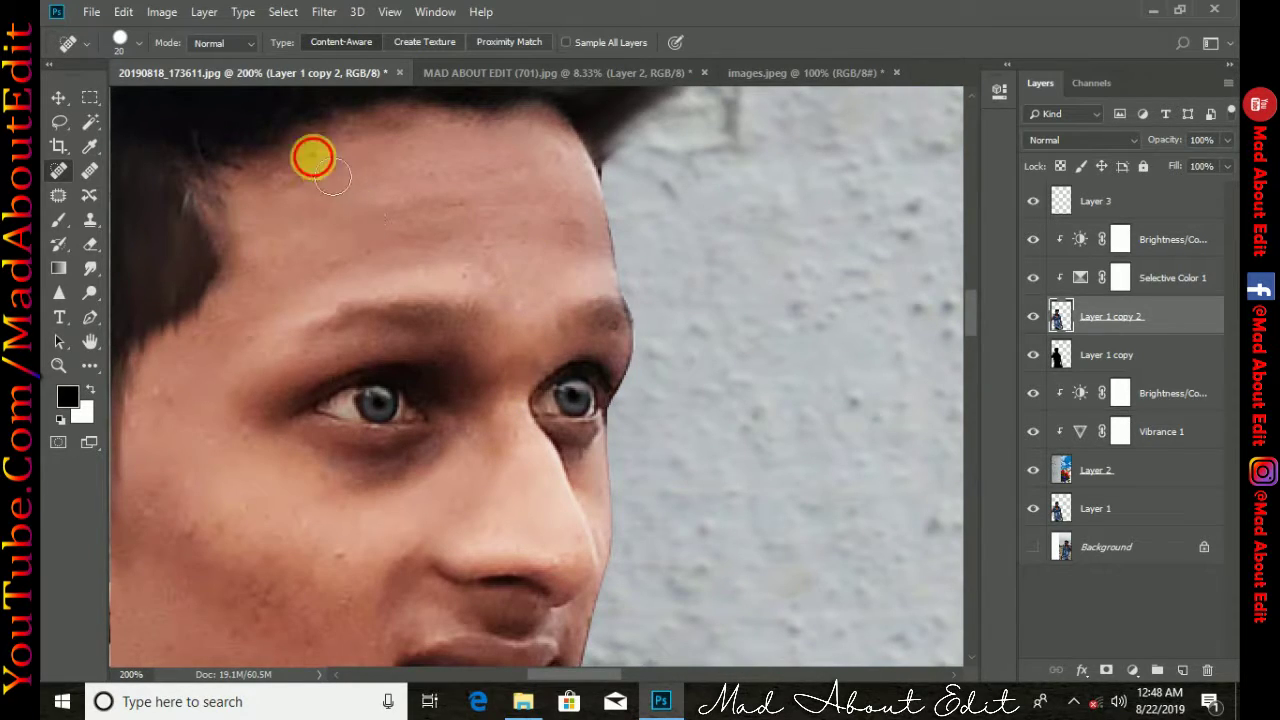
Heal the blemishes across both cheeks and the chin
scroll(471, 306, down, 3)
click(486, 331)
click(563, 590)
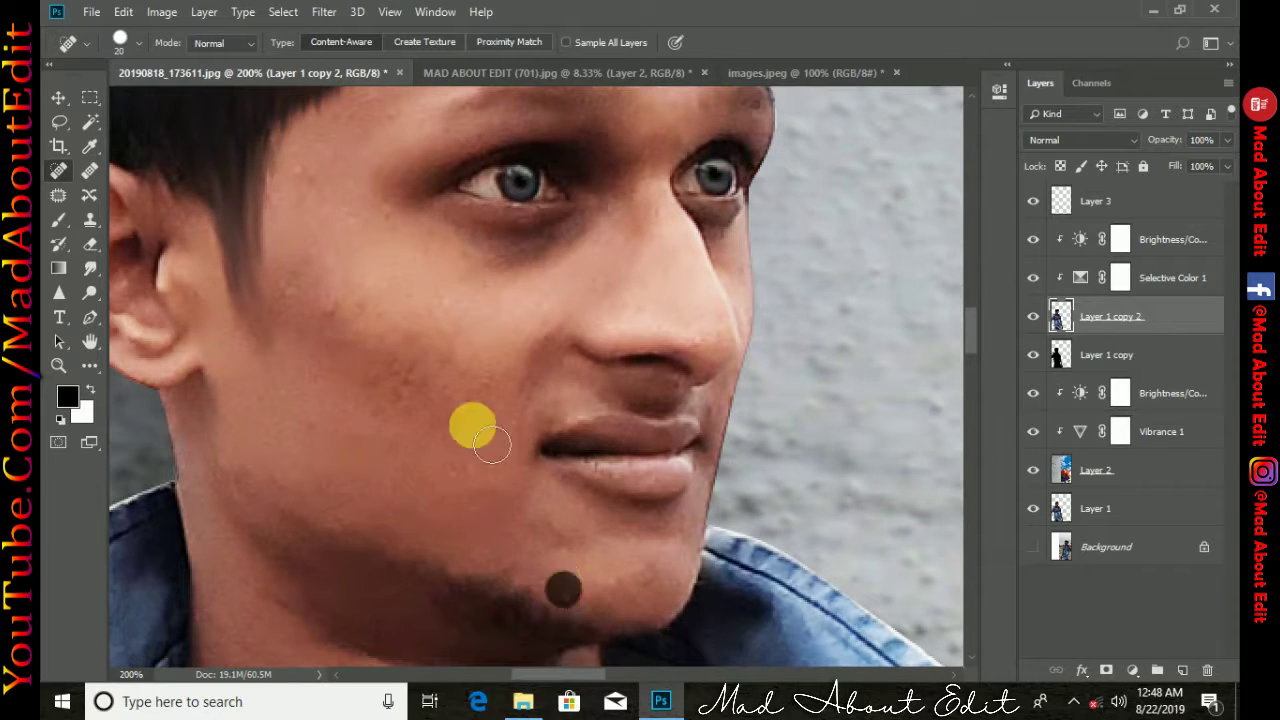
click(331, 306)
click(293, 297)
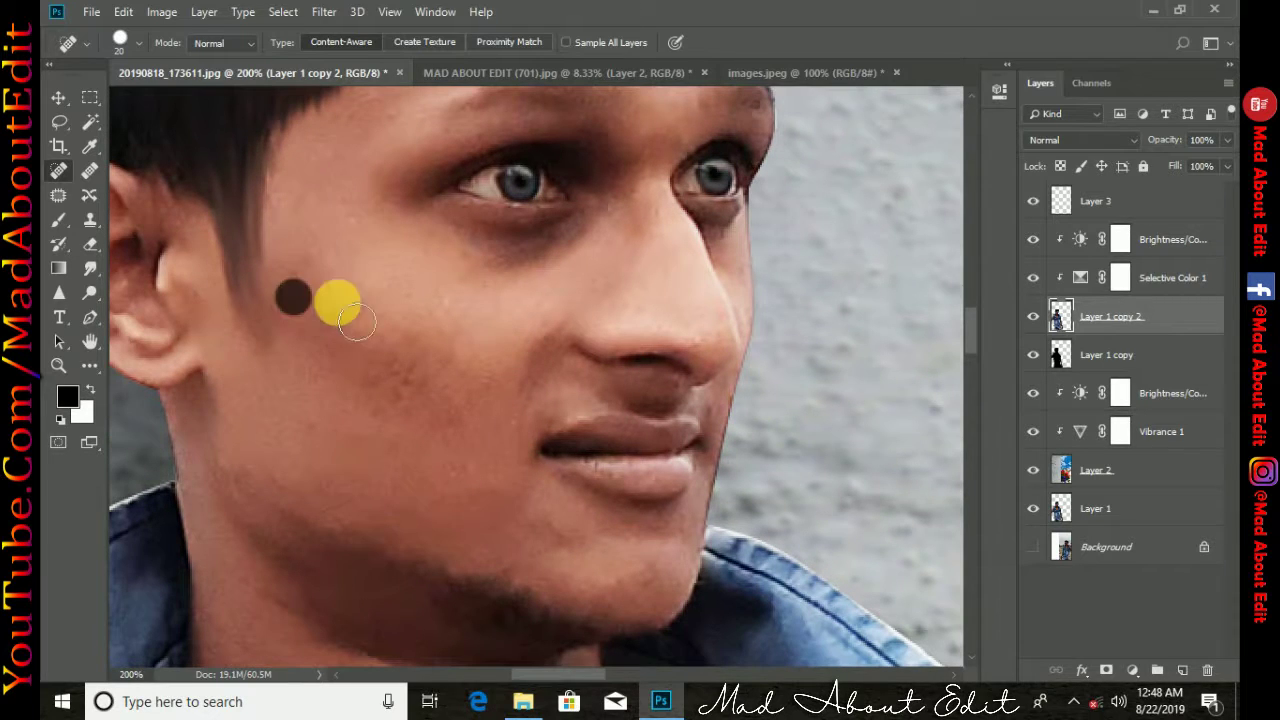
click(391, 389)
click(363, 286)
click(527, 283)
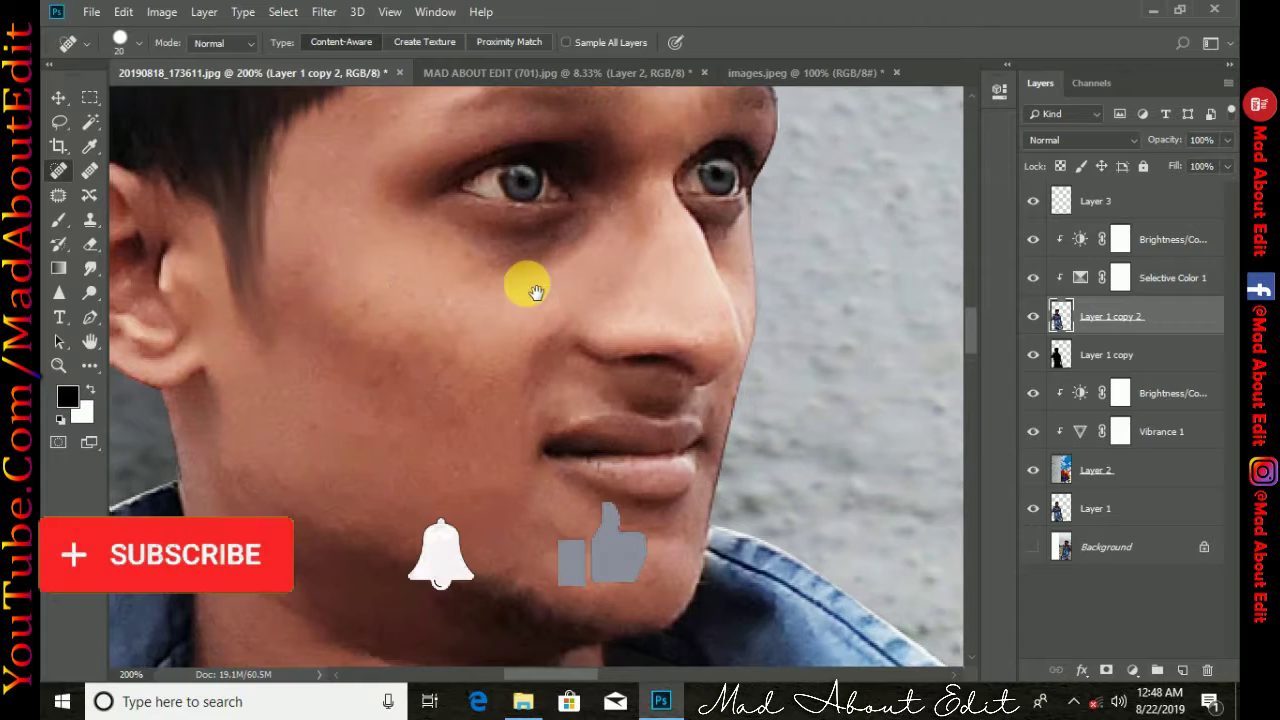
Heal the blemish on the man's neck
scroll(535, 291, down, 3)
scroll(620, 214, down, 3)
click(790, 437)
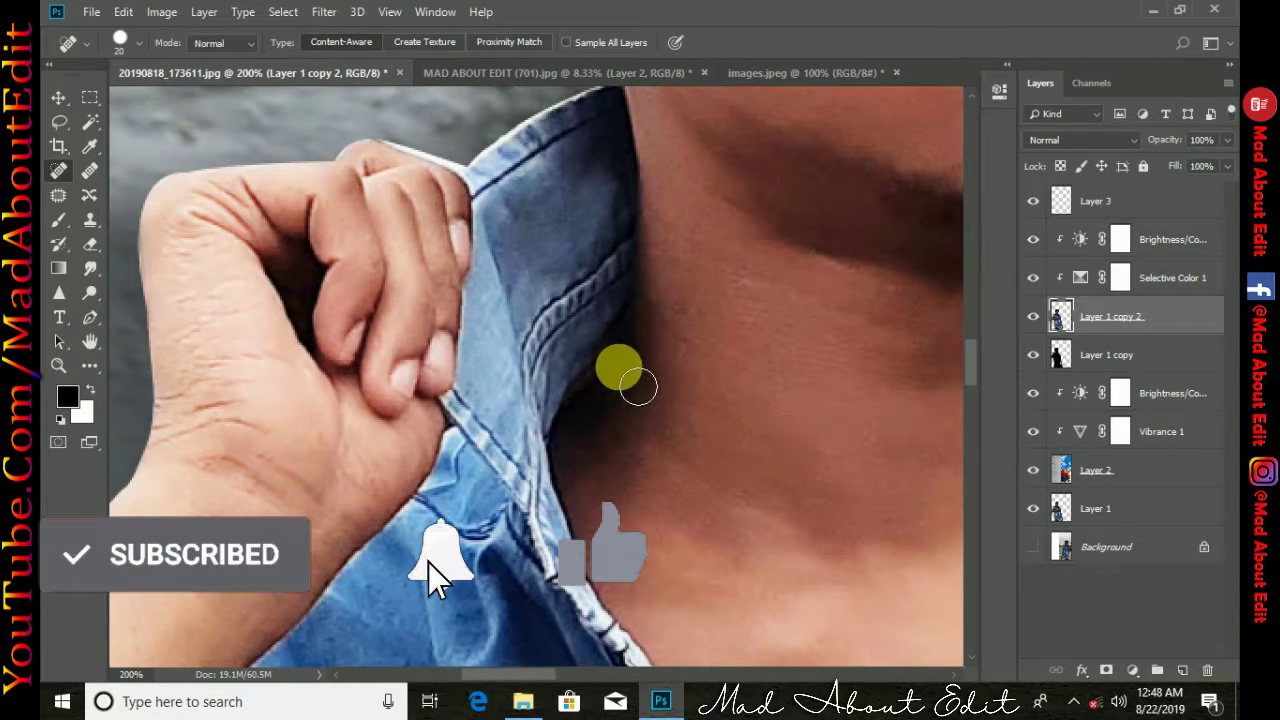
scroll(620, 372, down, 2)
scroll(620, 372, down, 1)
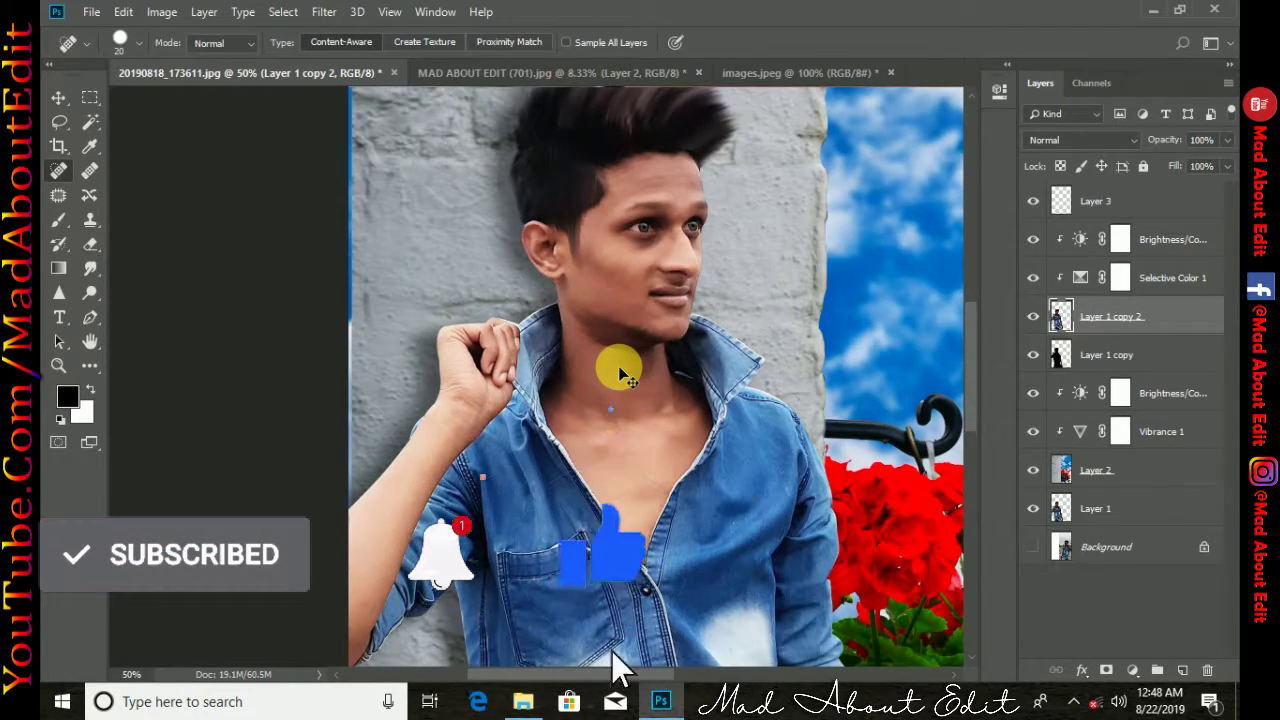
scroll(620, 372, down, 1)
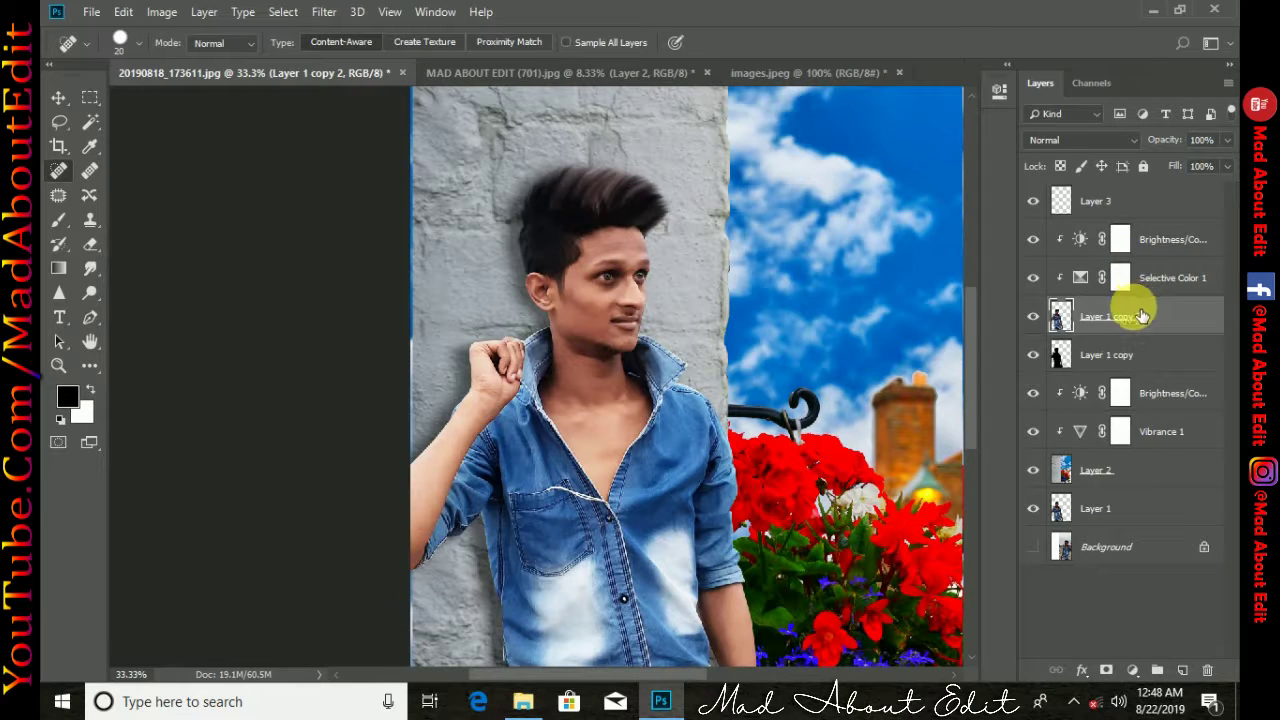
Add a Brightness/Contrast adjustment layer with contrast raised to 46
click(1134, 670)
click(1116, 392)
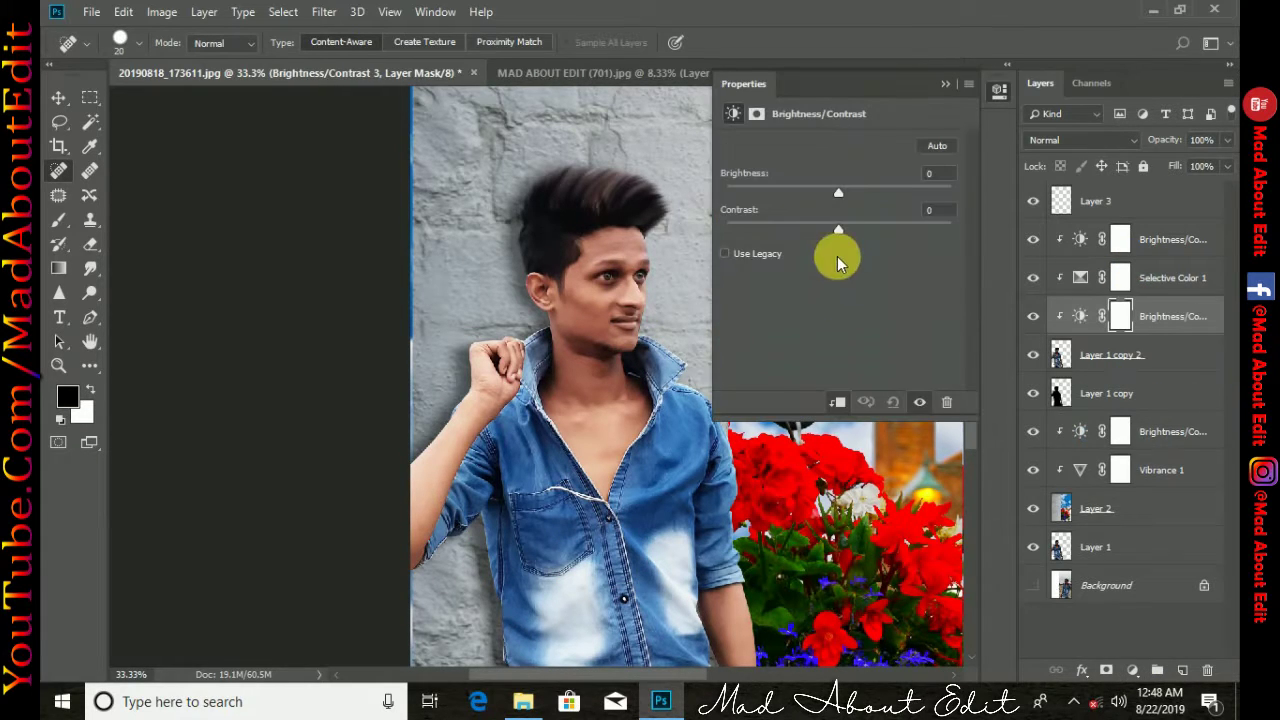
drag(880, 230, 892, 230)
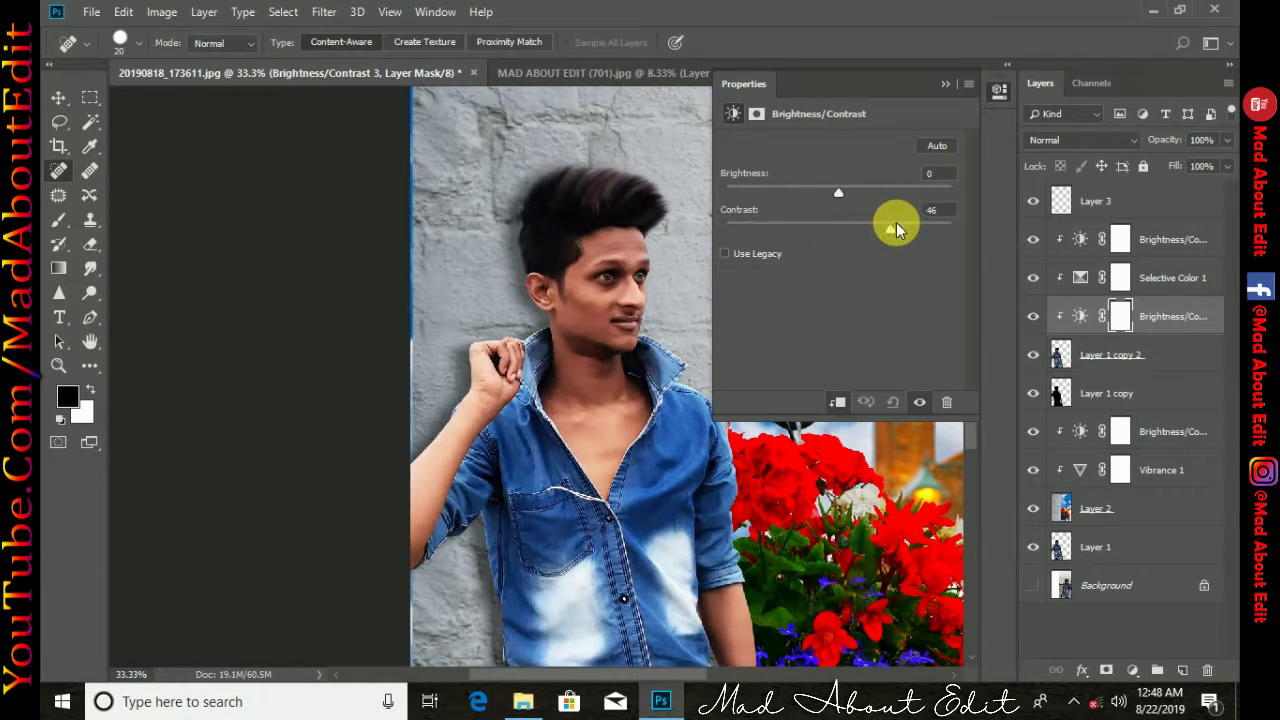
click(945, 84)
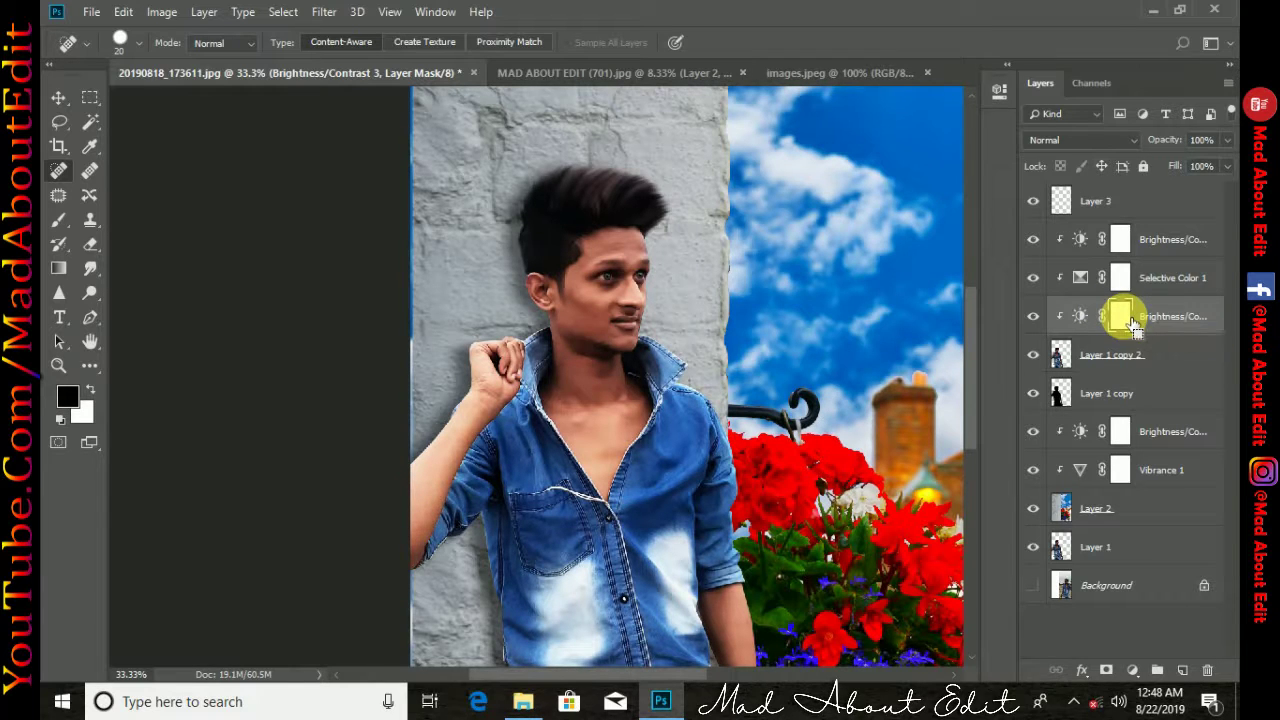
Set up a soft white brush of about 50 pixels
click(60, 222)
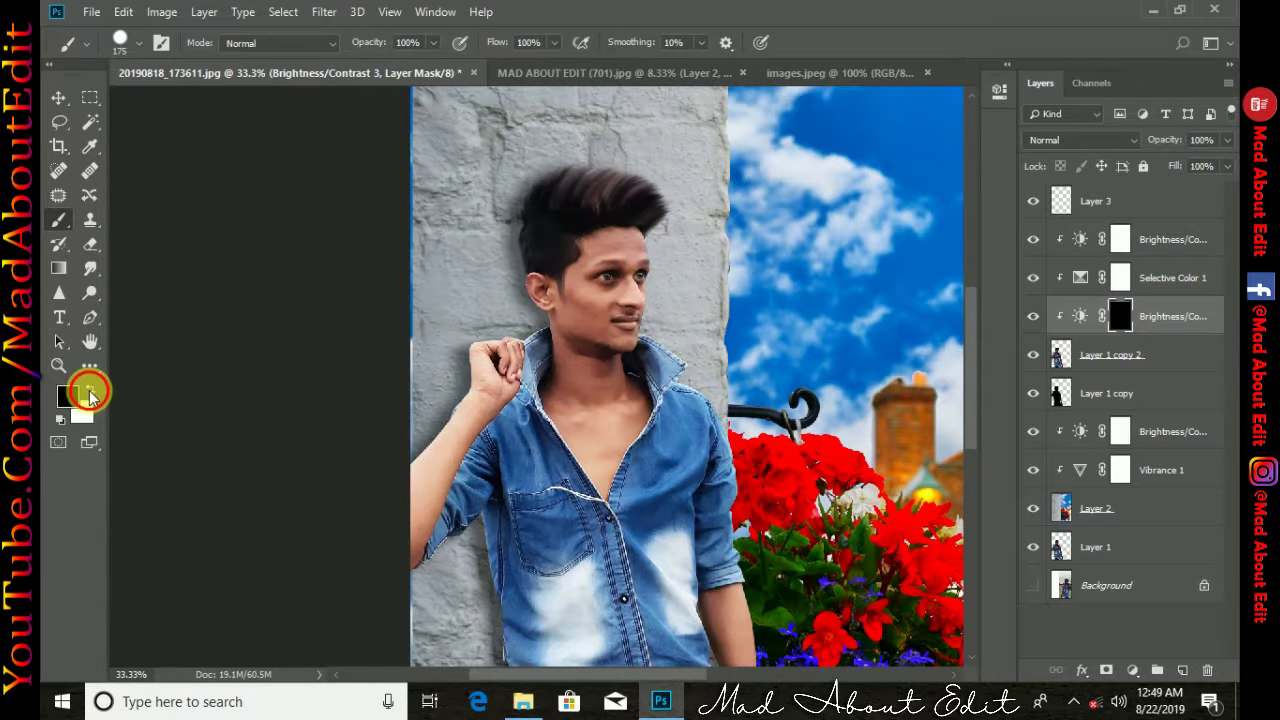
click(90, 389)
scroll(610, 254, up, 1)
scroll(618, 258, up, 1)
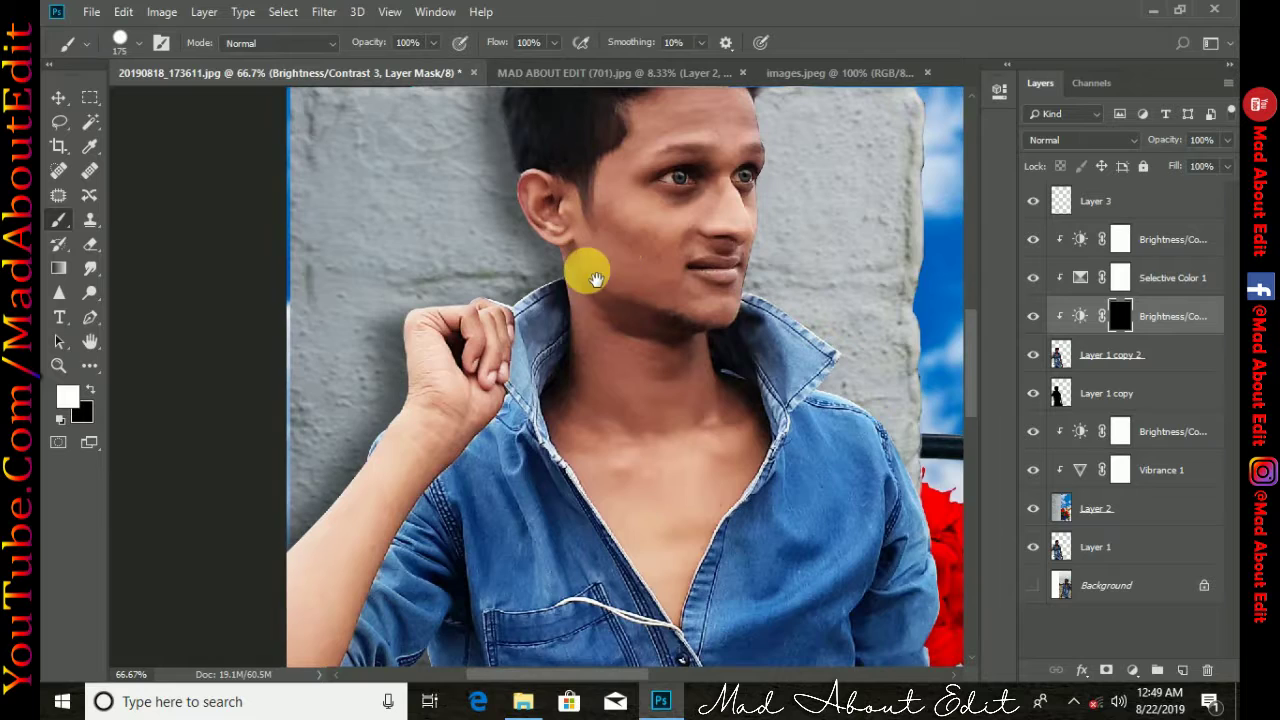
scroll(586, 271, up, 1)
scroll(594, 306, up, 1)
scroll(594, 309, up, 1)
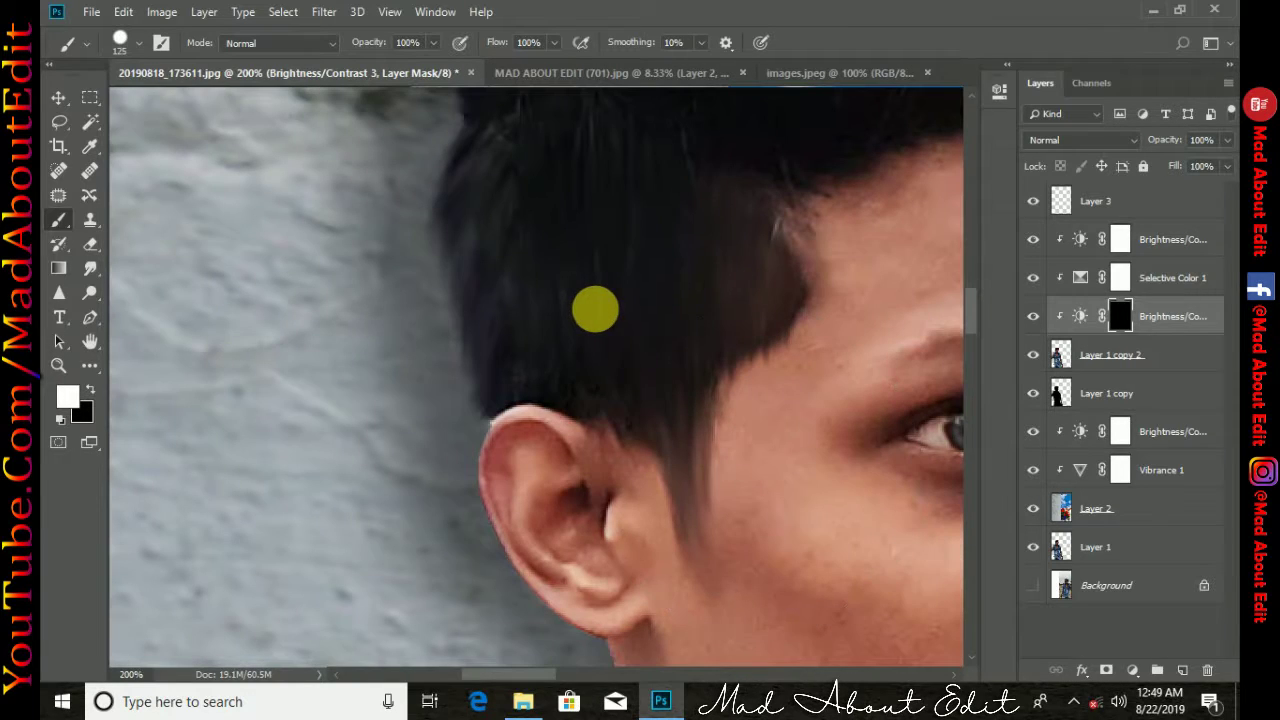
drag(515, 520, 553, 66)
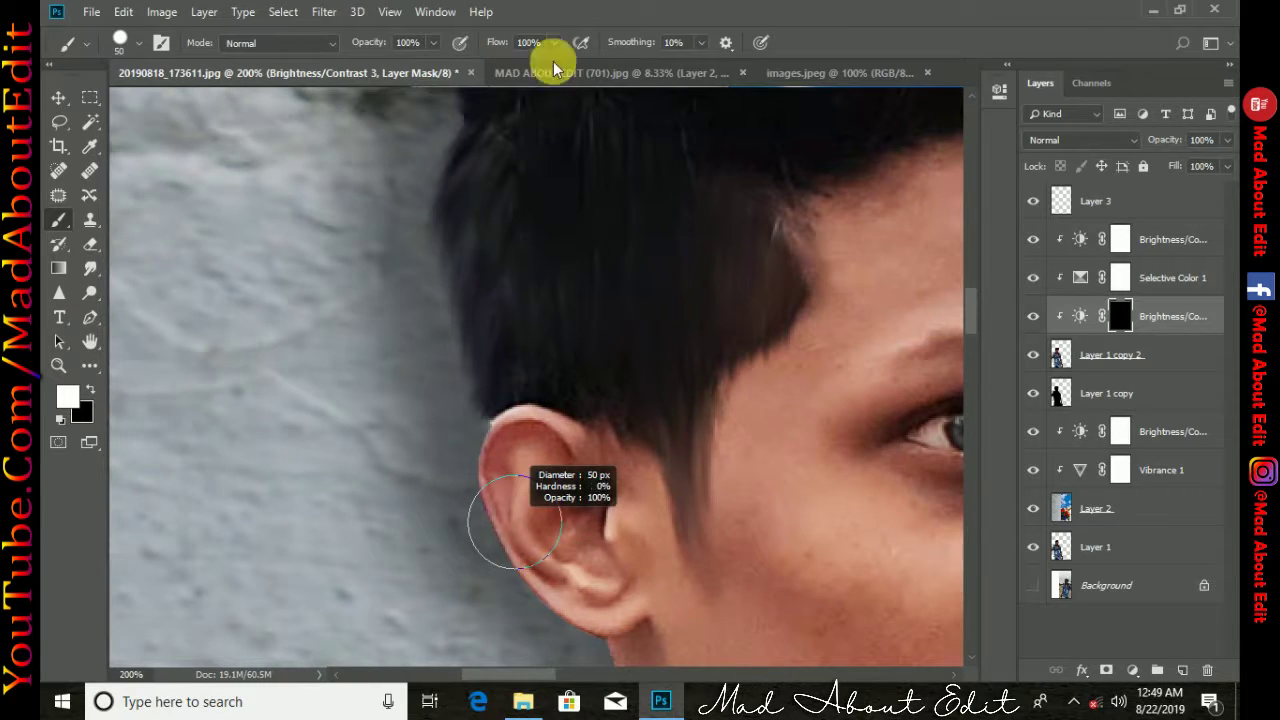
Load a selection of the man's outline and return to the contrast mask with white foreground
ctrl+click(1062, 356)
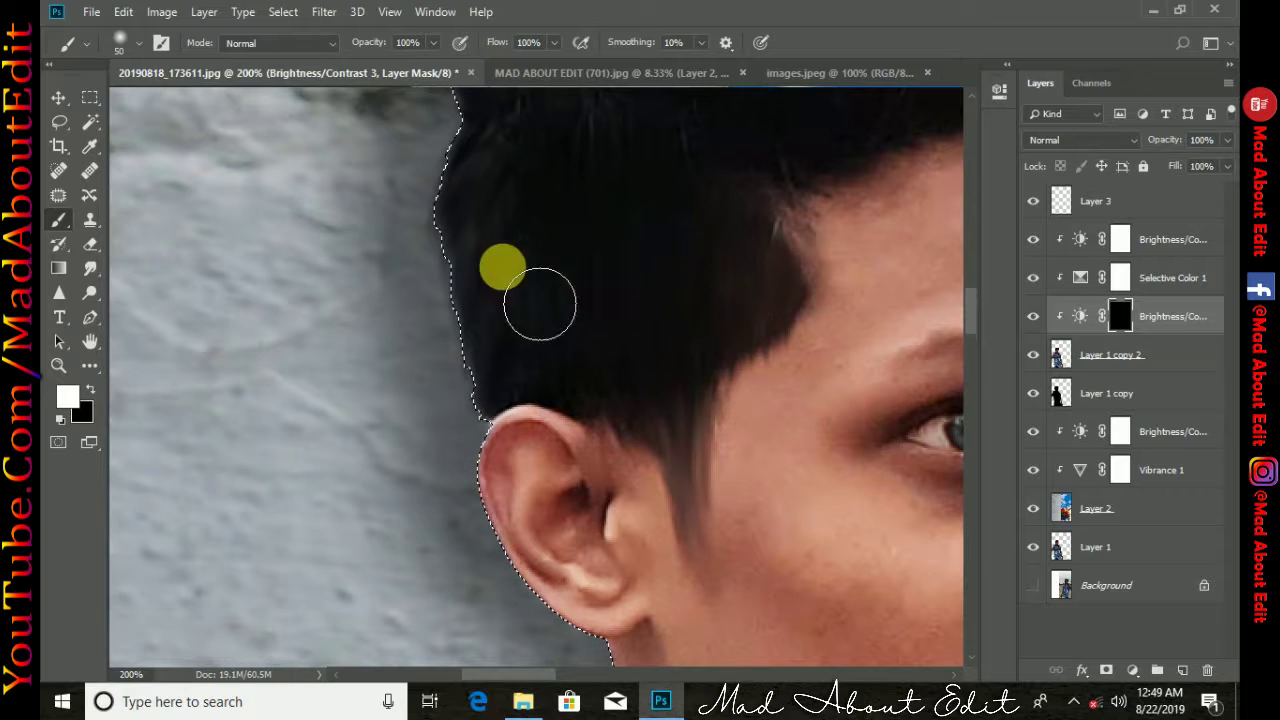
key(alt+bracketleft)
key(alt+bracketleft)
key(alt+bracketleft)
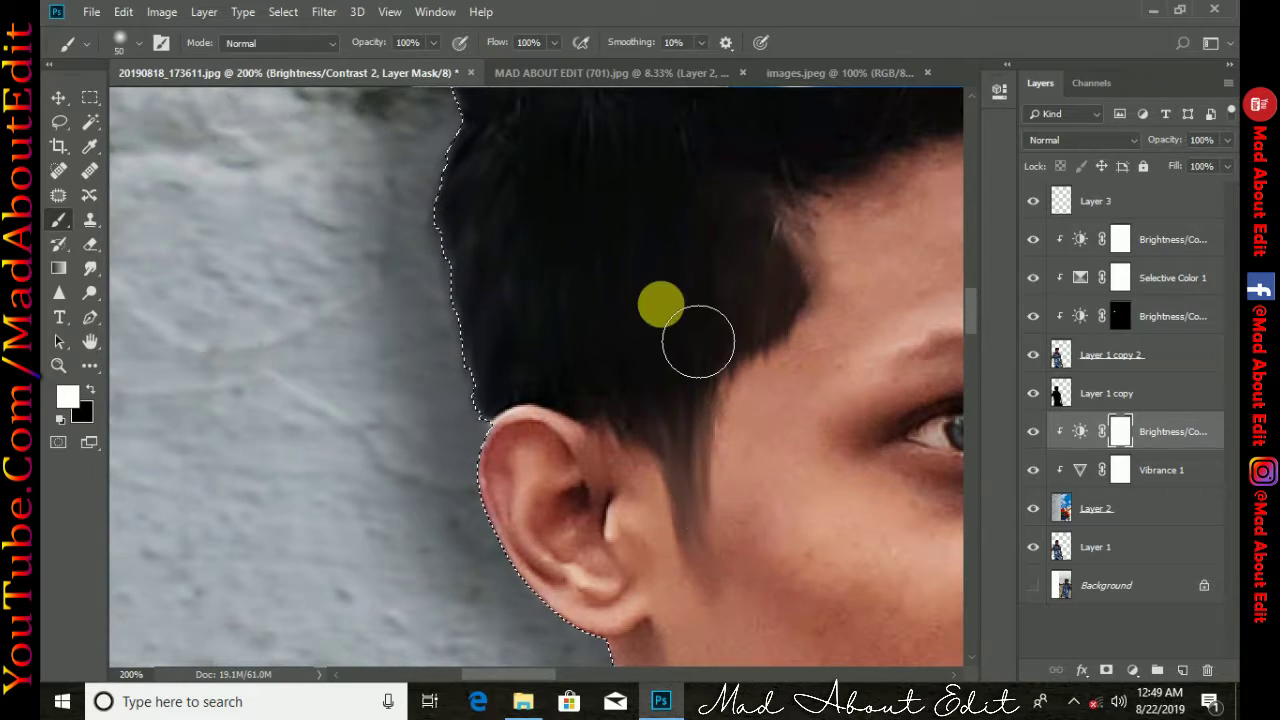
key(alt+bracketleft)
click(1114, 316)
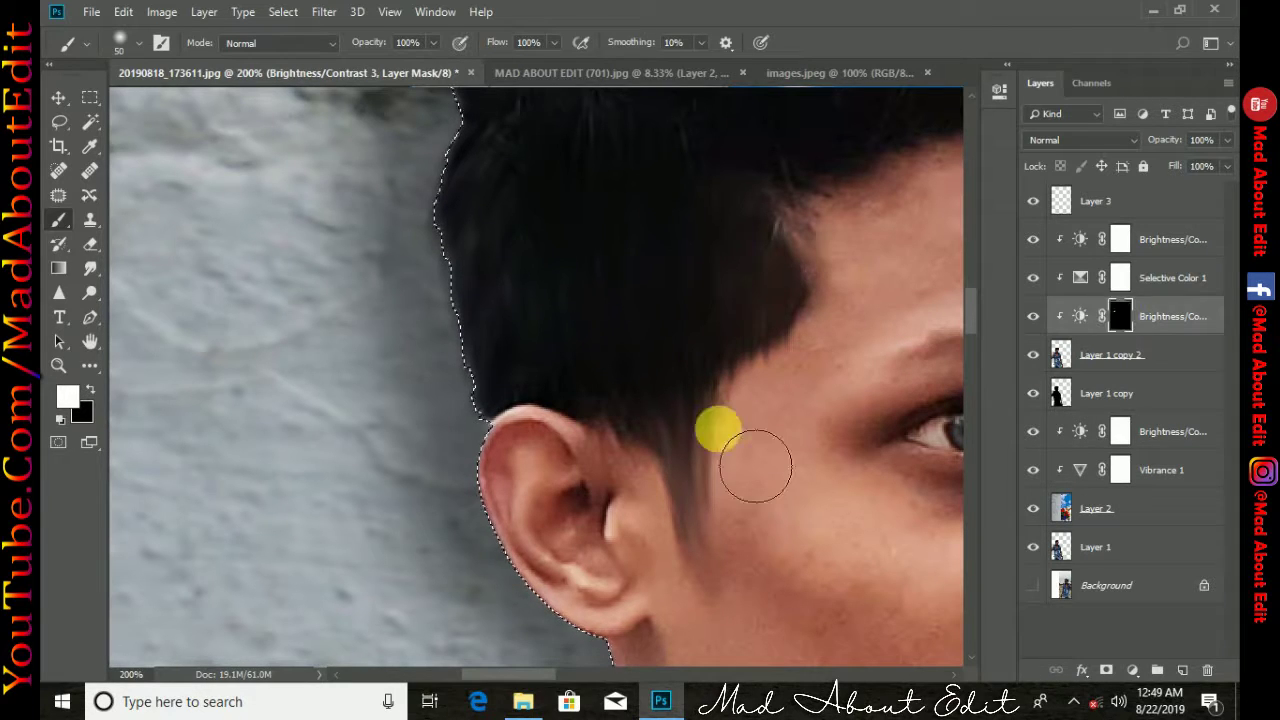
key(alt+bracketleft)
key(x)
click(1118, 316)
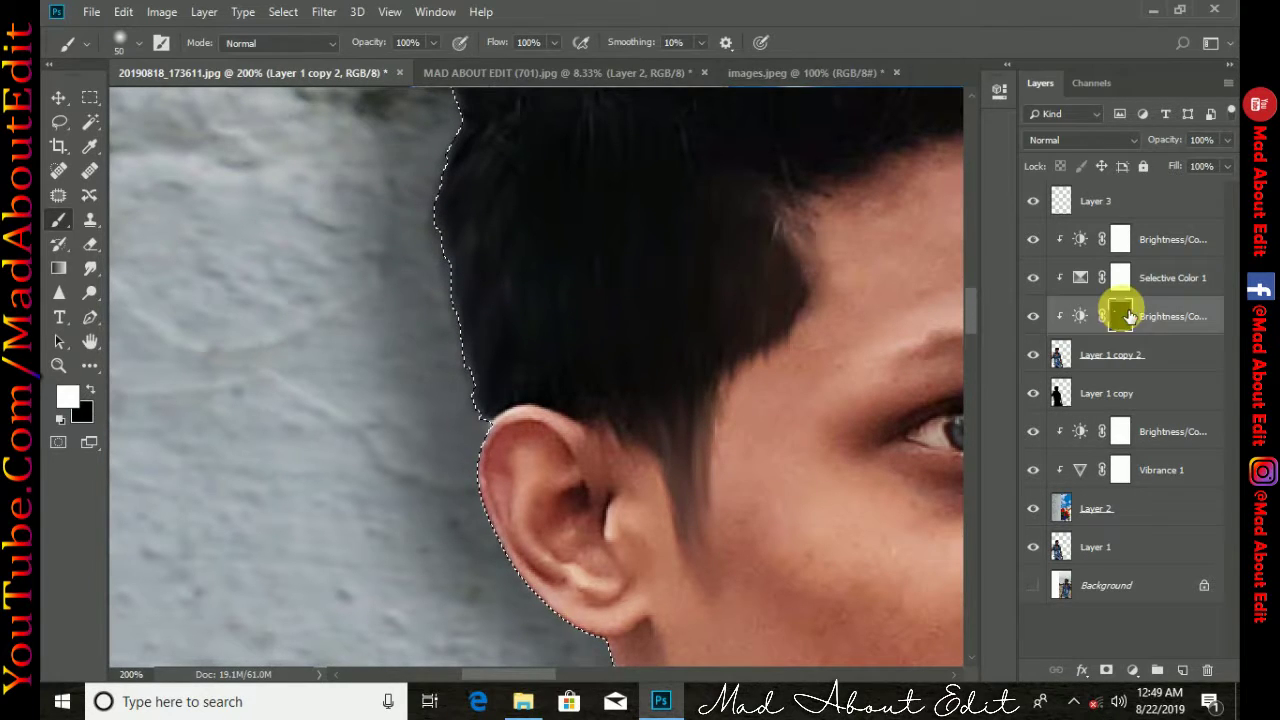
key(x)
Paint the contrast boost onto the man's hair within the selection
scroll(676, 440, up, 3)
scroll(677, 457, up, 2)
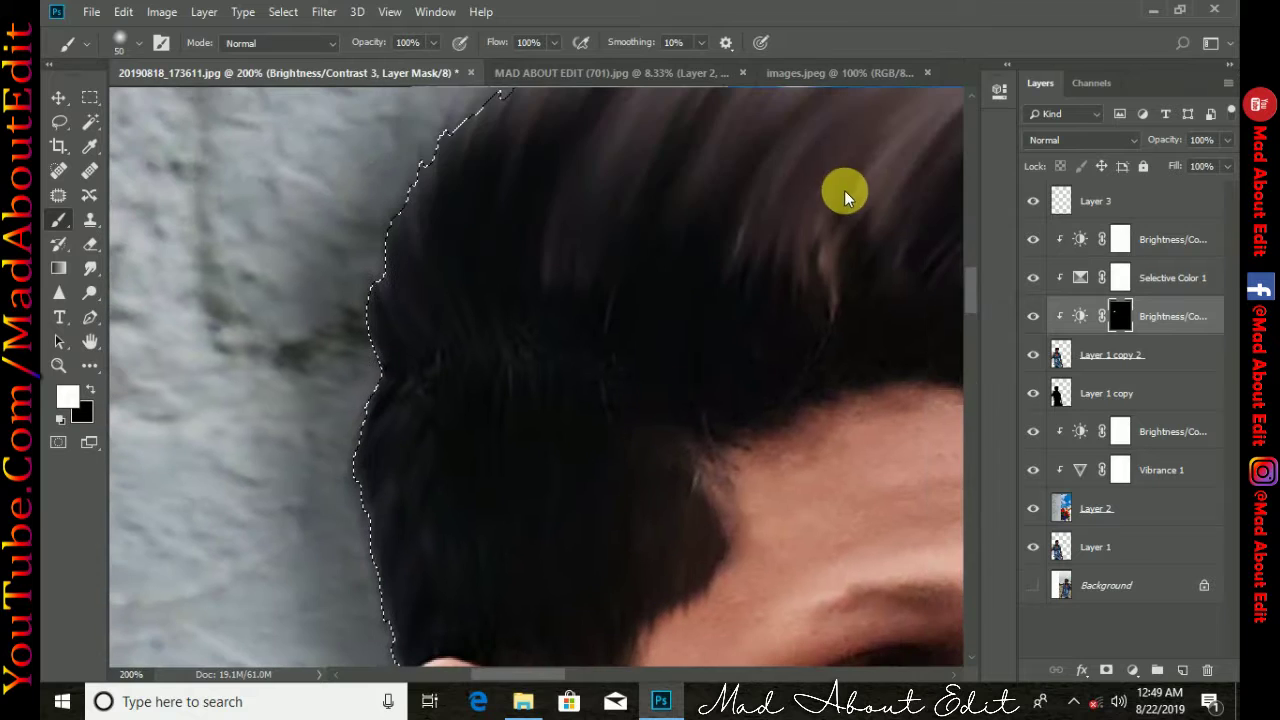
drag(767, 297, 497, 337)
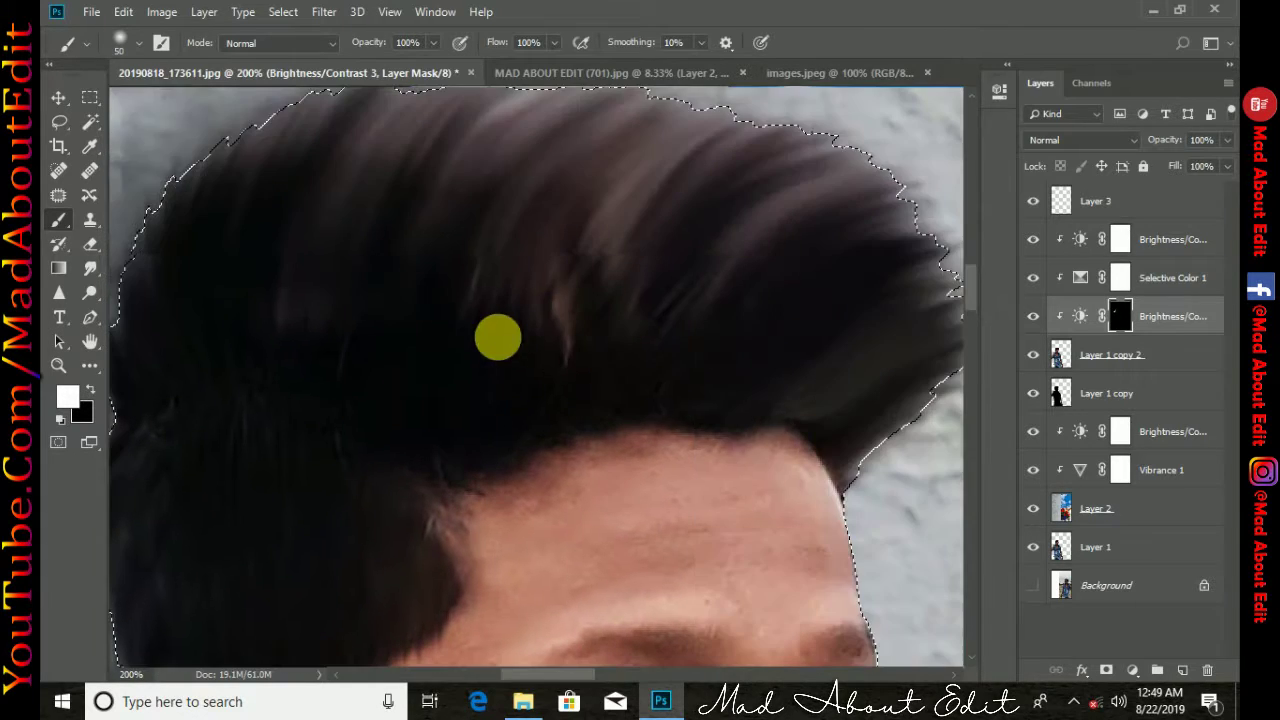
key(alt+space)
click(558, 358)
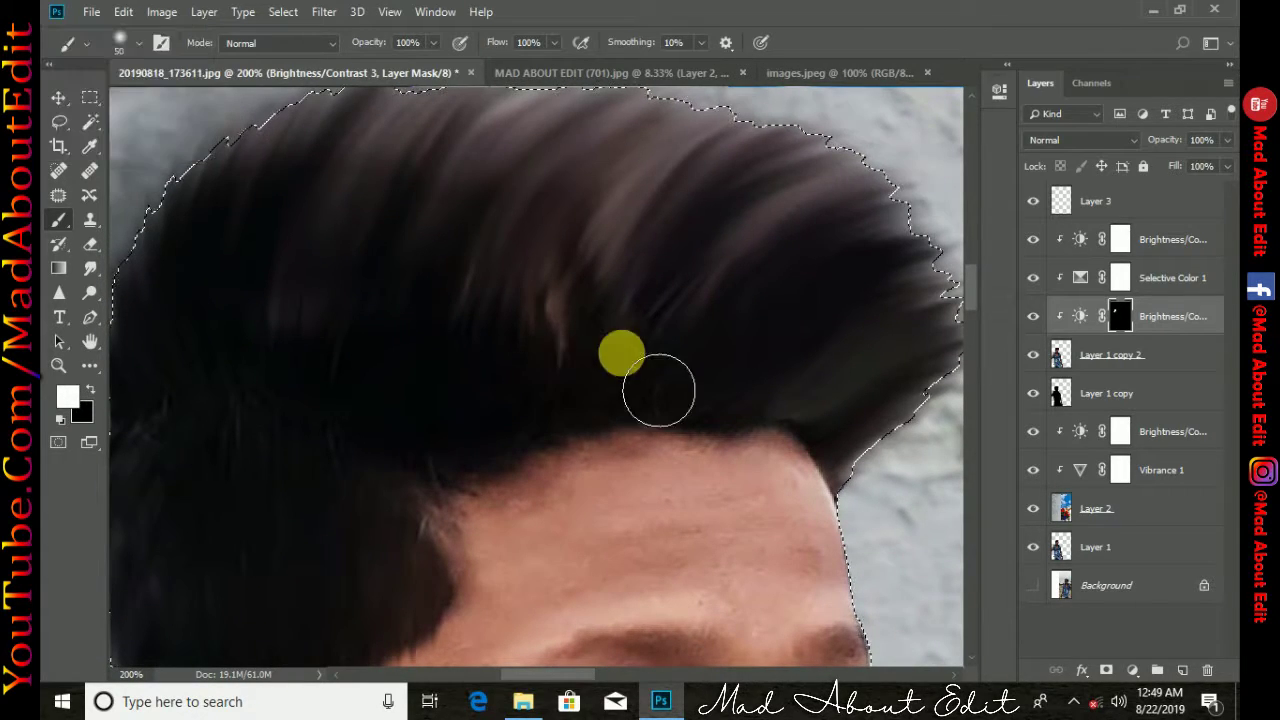
mouse_move(608, 204)
mouse_down()
mouse_move(866, 406)
mouse_move(894, 297)
mouse_move(591, 177)
mouse_move(420, 318)
mouse_move(677, 383)
mouse_move(588, 363)
mouse_move(600, 229)
mouse_move(488, 298)
mouse_move(700, 297)
mouse_move(489, 566)
mouse_move(951, 537)
mouse_move(602, 327)
mouse_up()
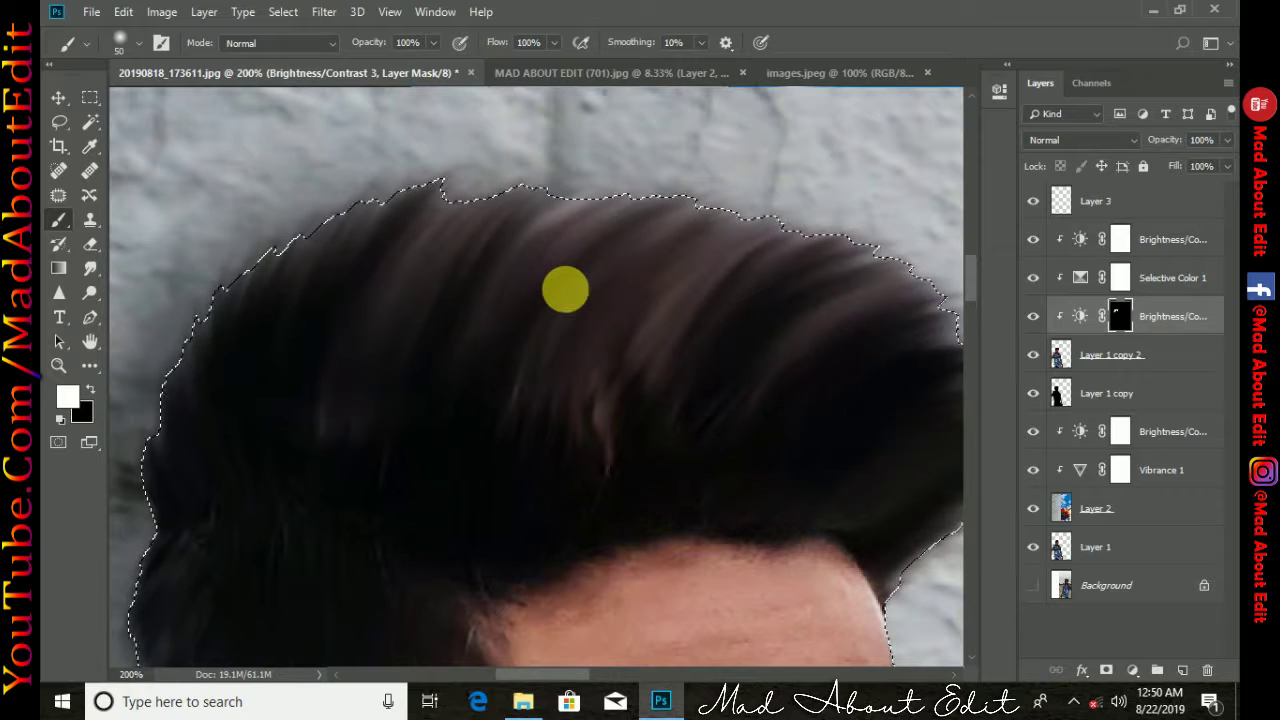
key(ctrl+minus)
key(ctrl+minus)
key(ctrl+minus)
key(ctrl+minus)
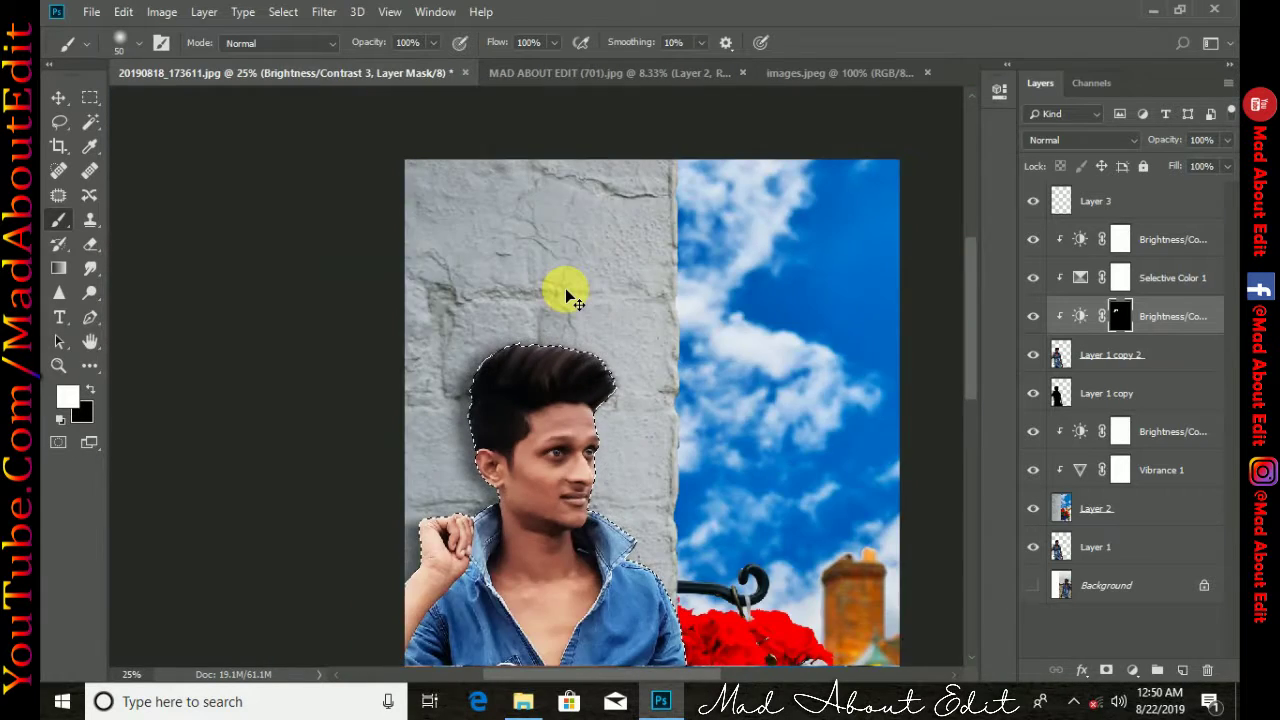
key(ctrl+minus)
key(ctrl+minus)
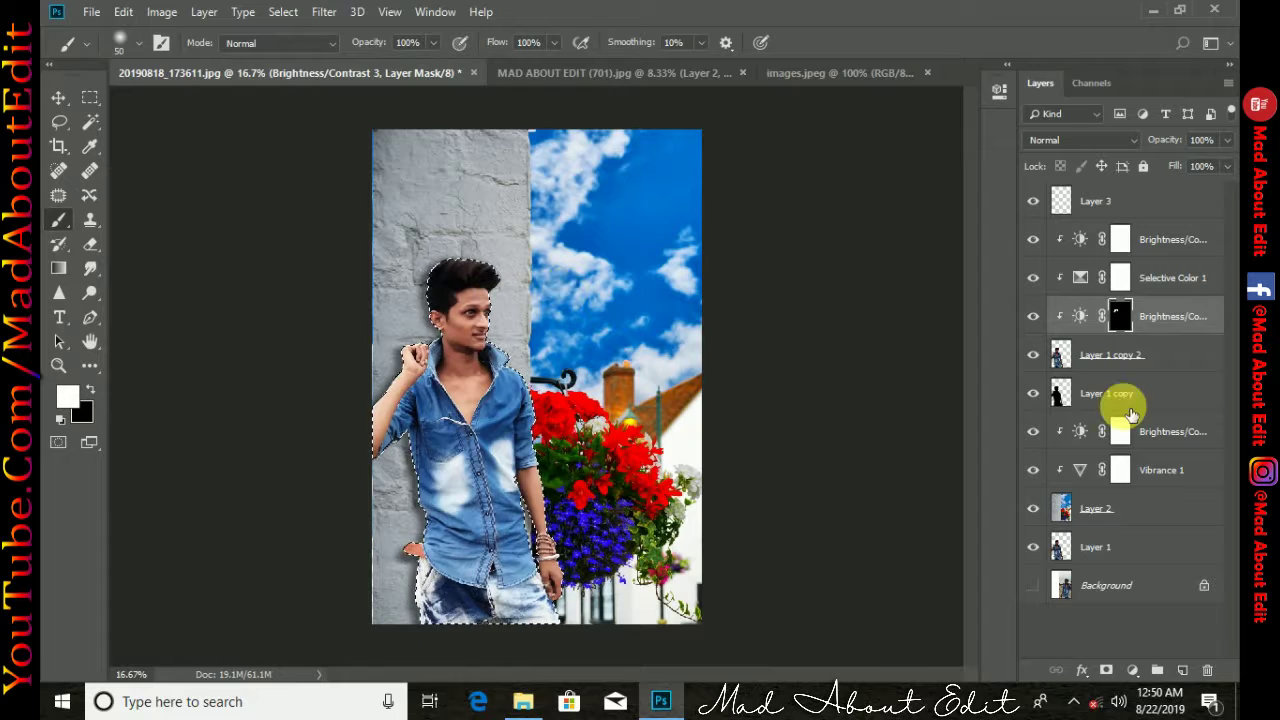
Add a new layer named 'snapshot' above Layer 3 and deselect the man's outline
click(1105, 355)
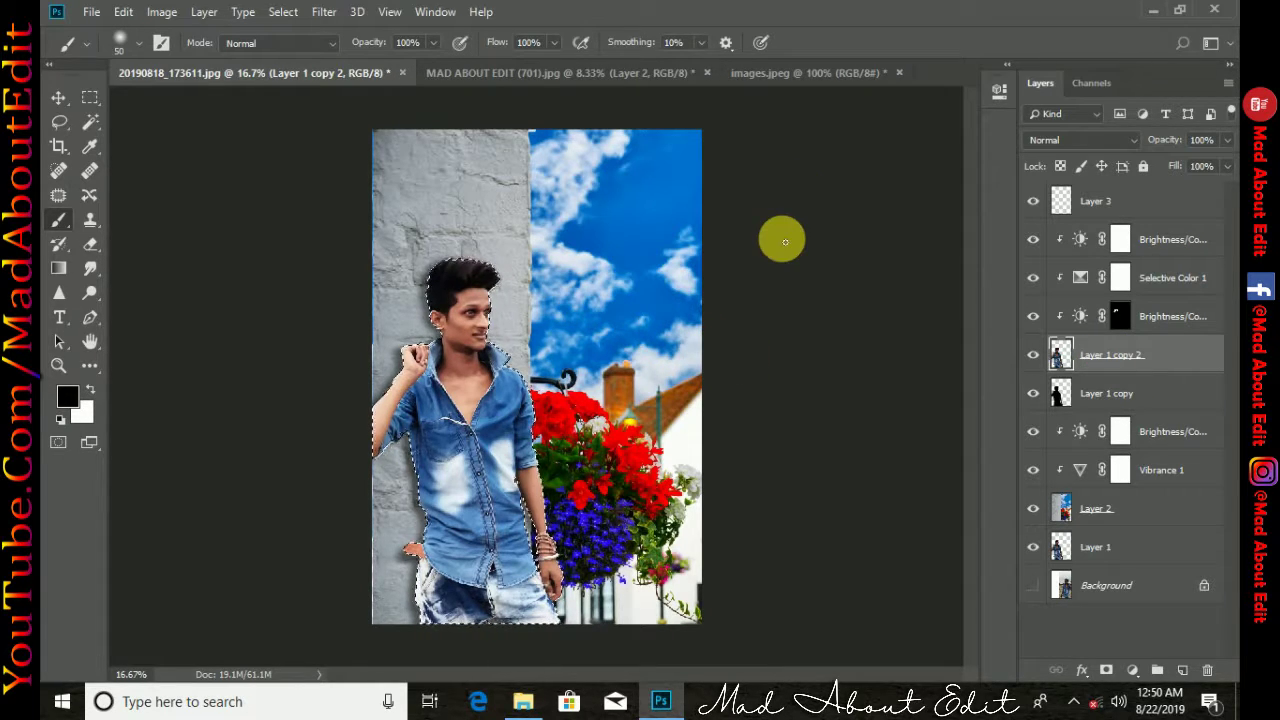
click(1155, 205)
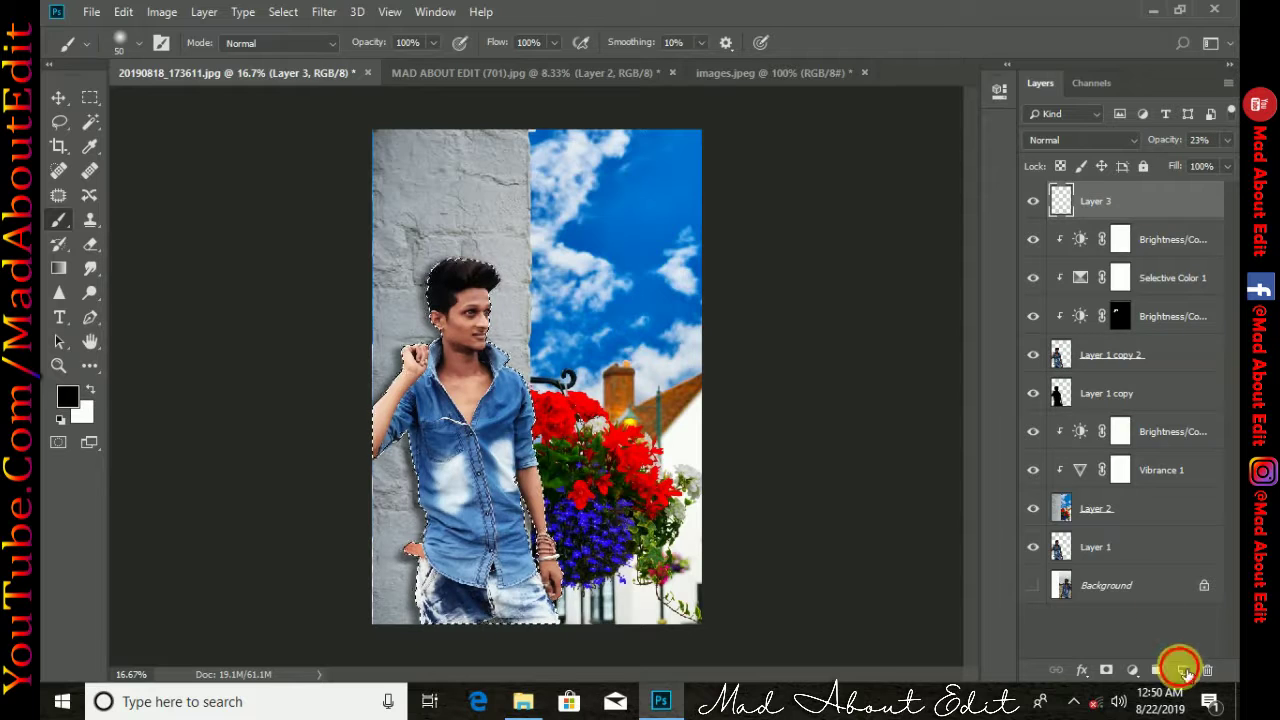
click(1182, 669)
double_click(1105, 202)
text(snapshot)
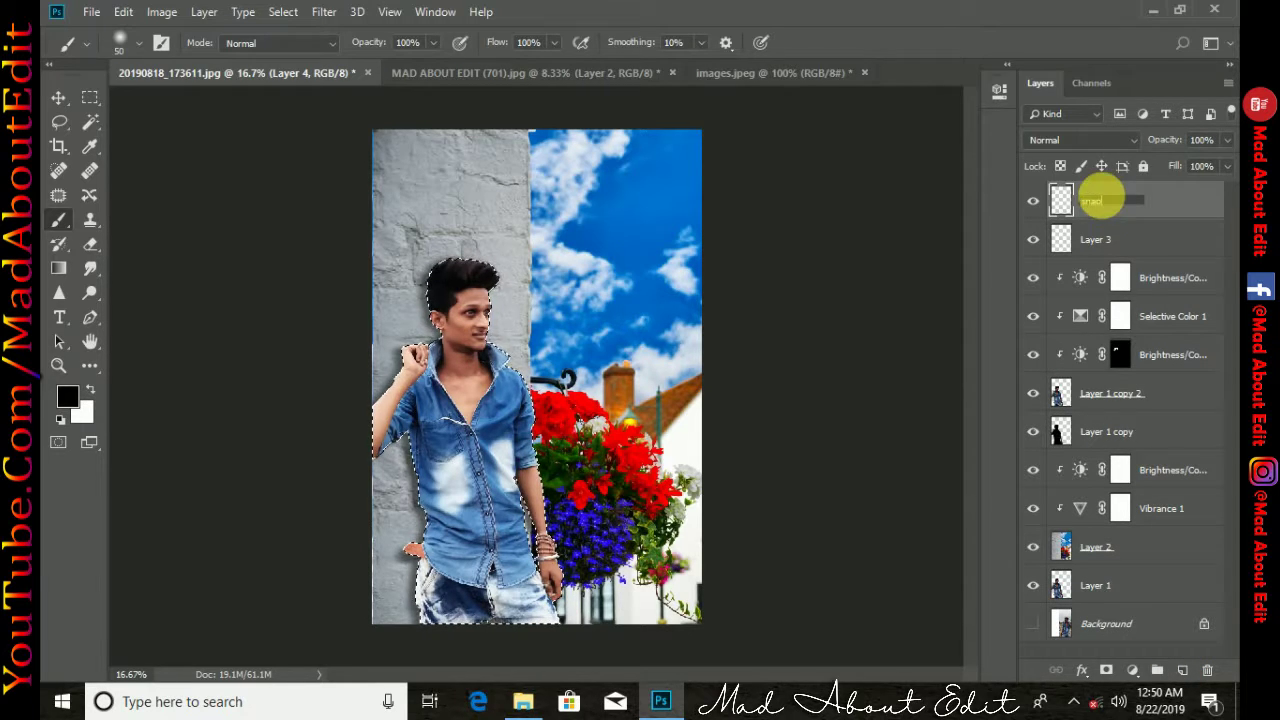
key(Return)
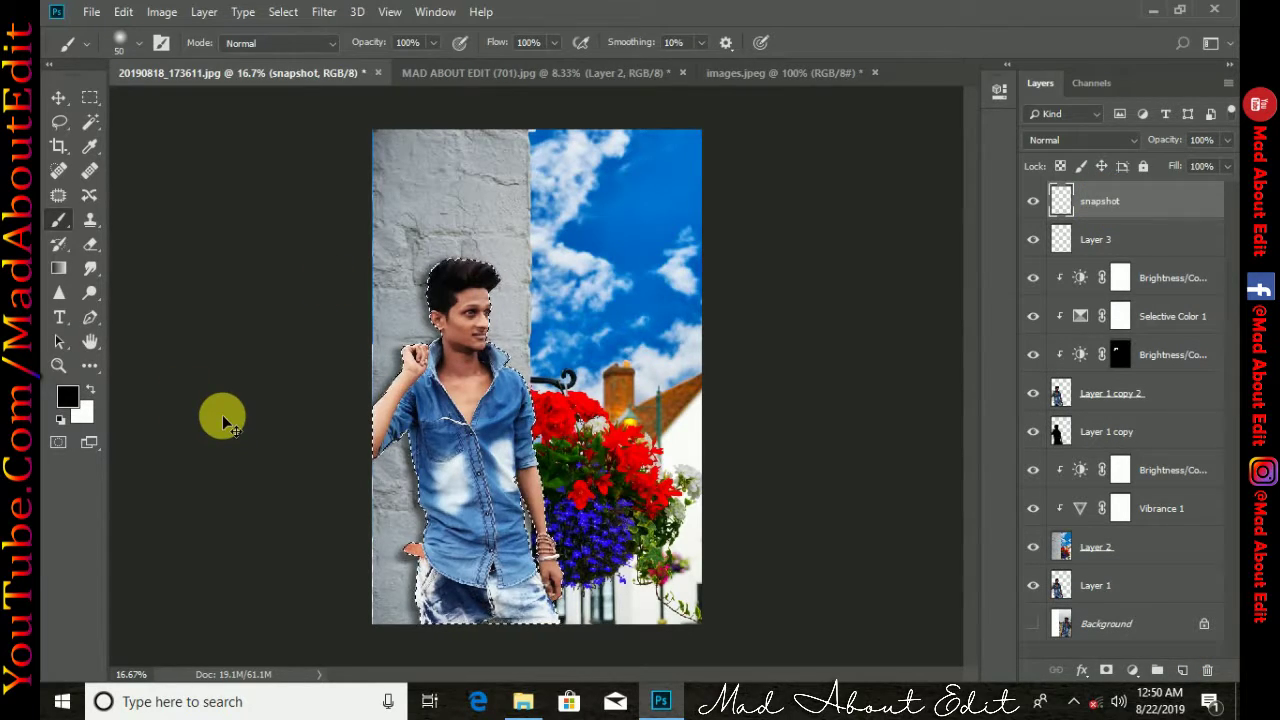
key(ctrl+d)
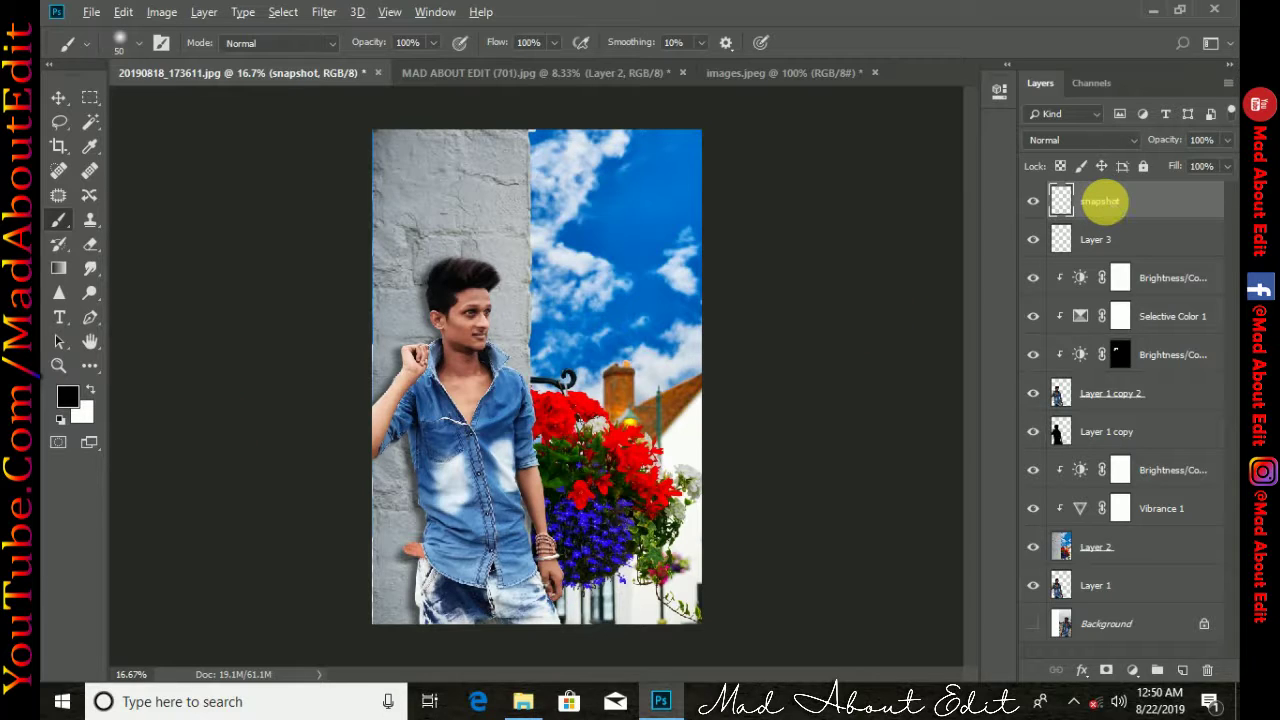
Group Layer 3 through Layer 1, duplicate snapshot, and rename the original 'safe'
click(1127, 240)
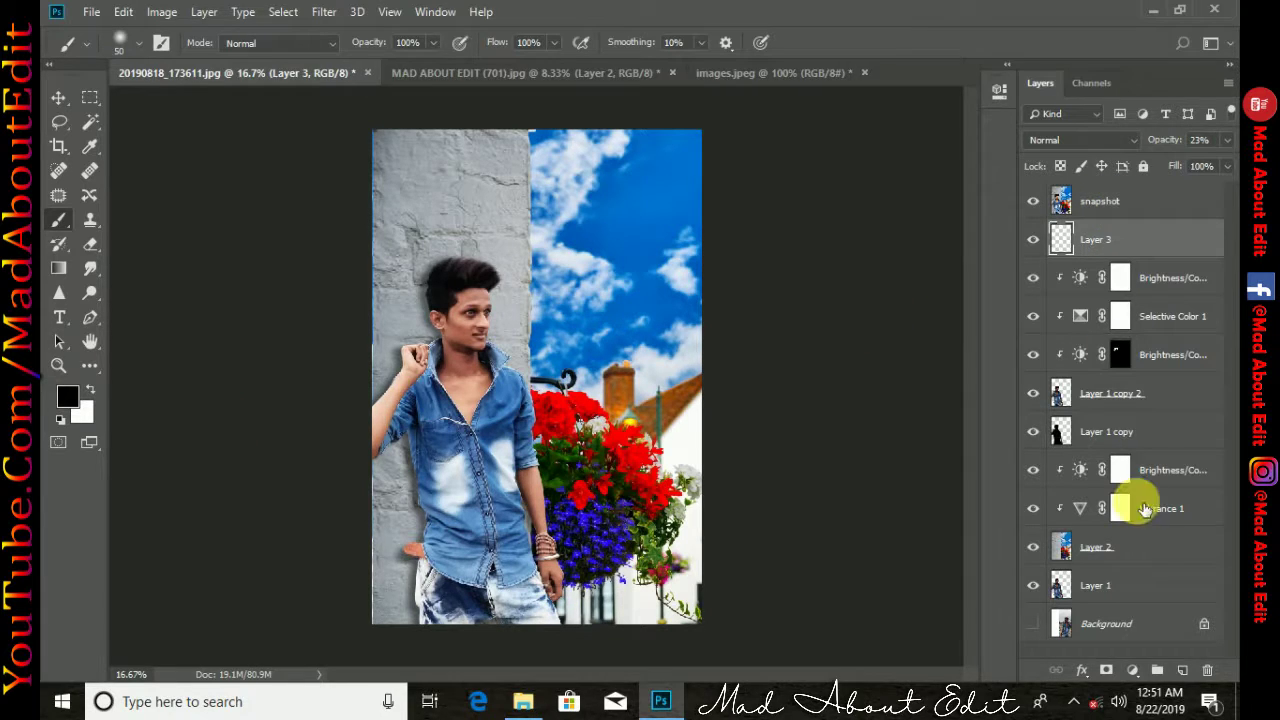
shift+click(1127, 588)
key(ctrl+g)
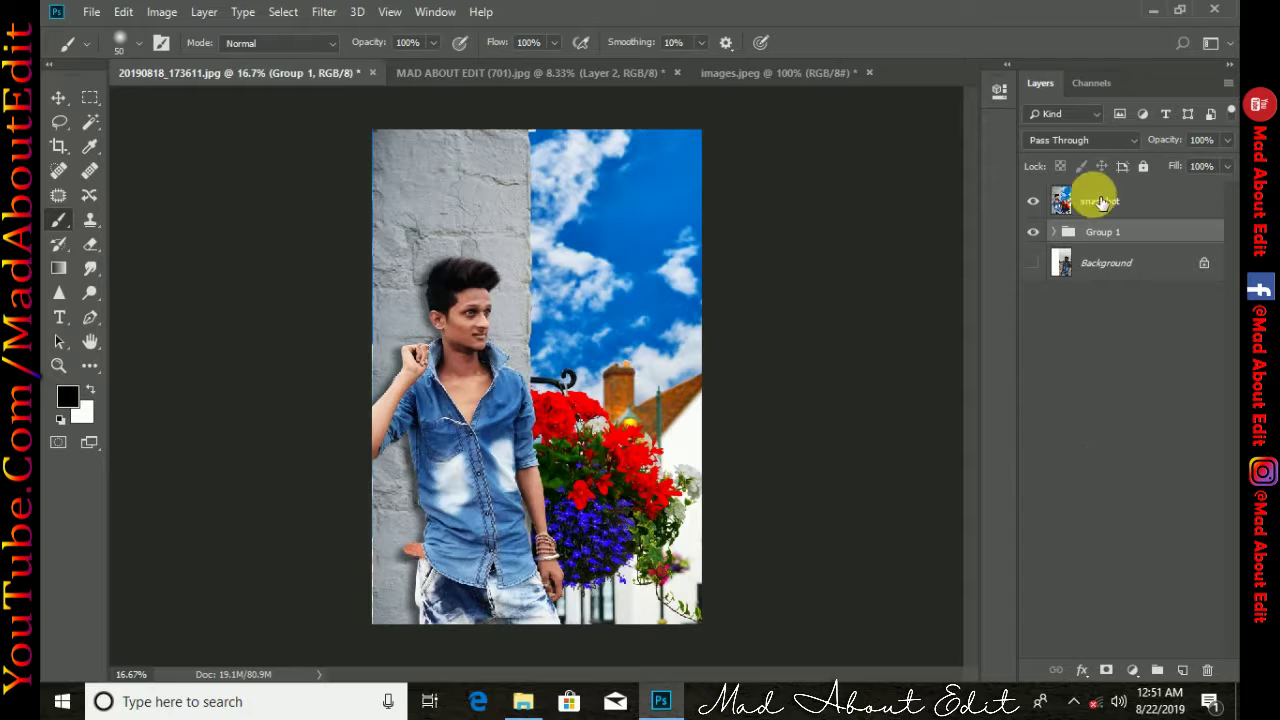
click(1089, 200)
key(ctrl+j)
key(ctrl+j)
key(ctrl+j)
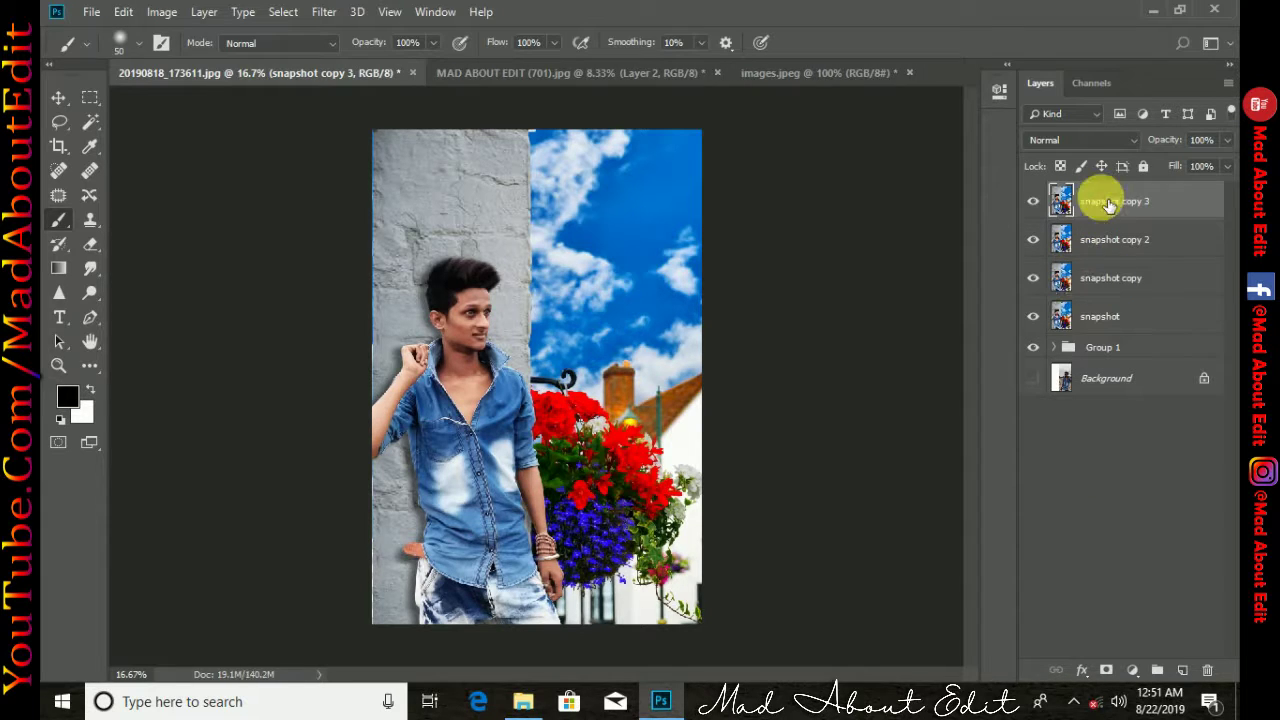
double_click(1101, 315)
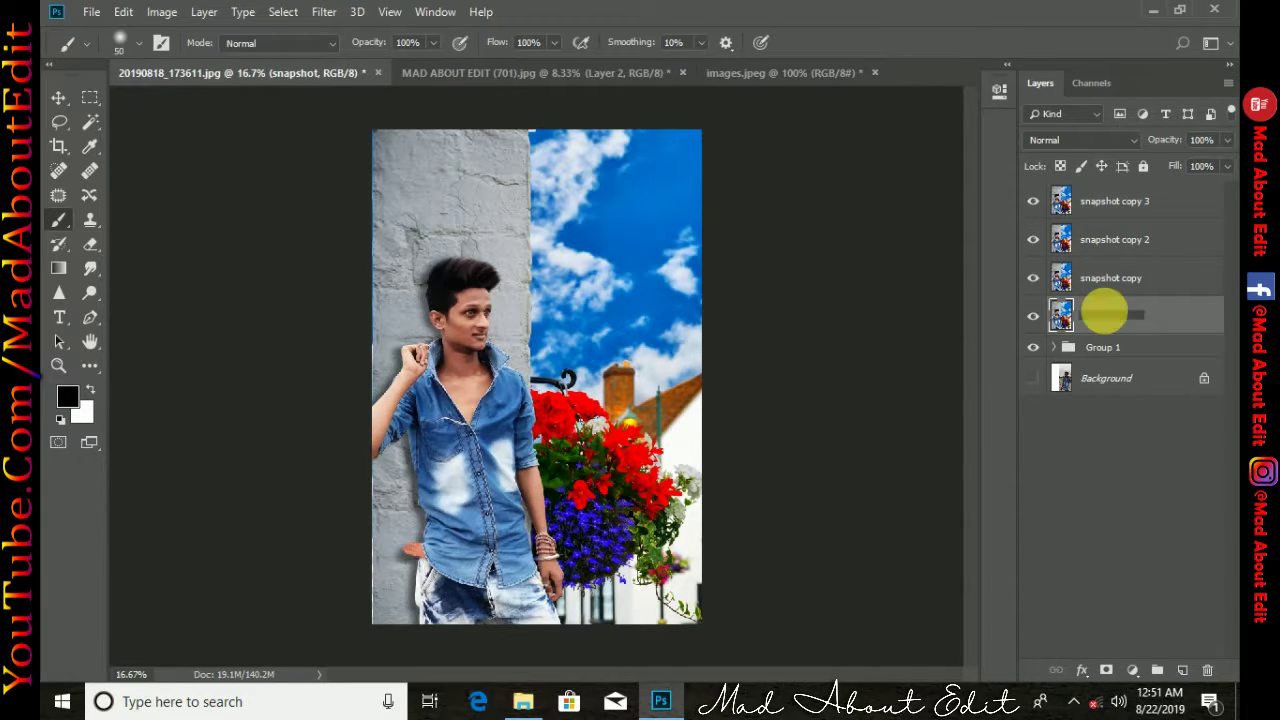
text(safe)
key(Return)
Apply a 4.8-pixel Gaussian Blur to snapshot copy 2
click(1113, 203)
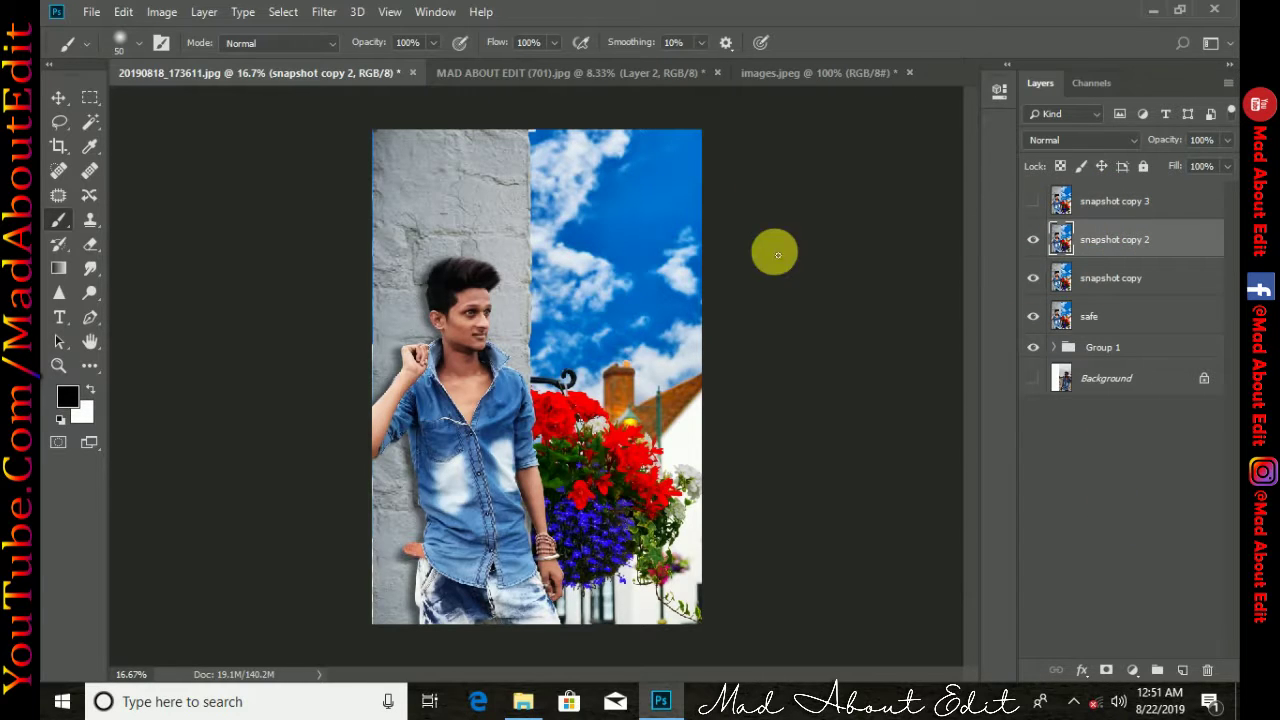
click(322, 22)
click(580, 290)
click(478, 316)
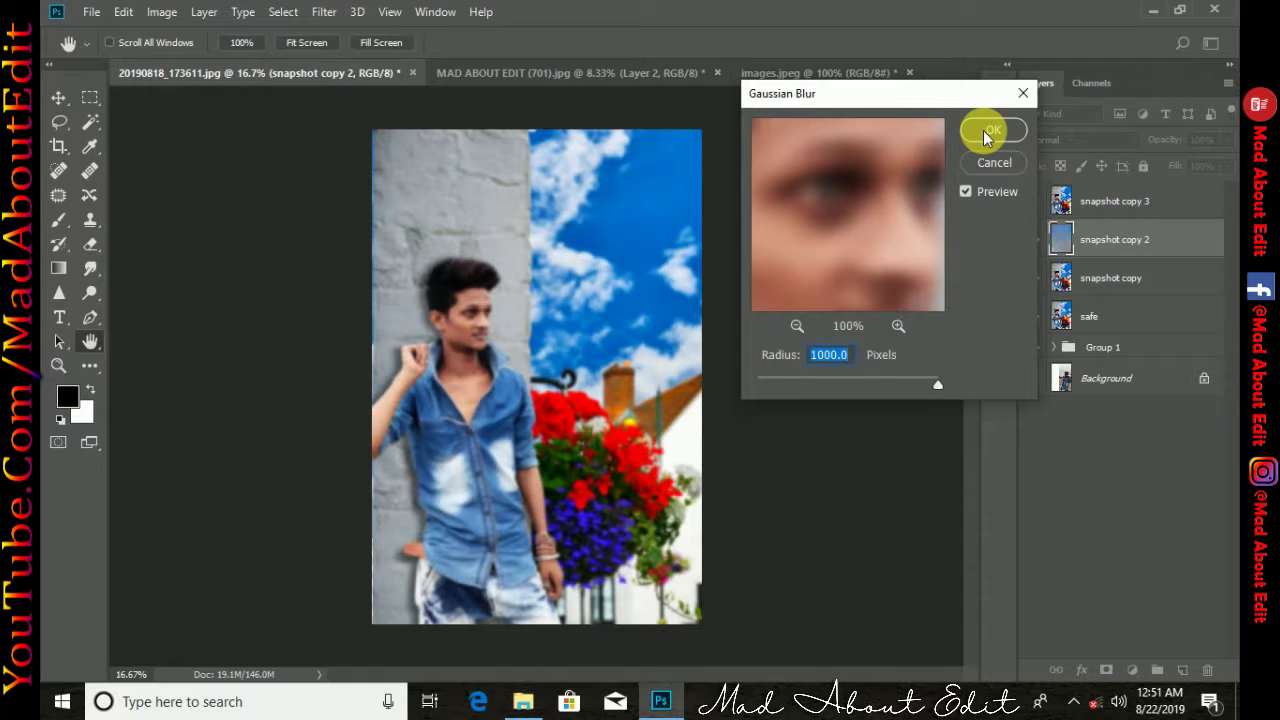
click(805, 384)
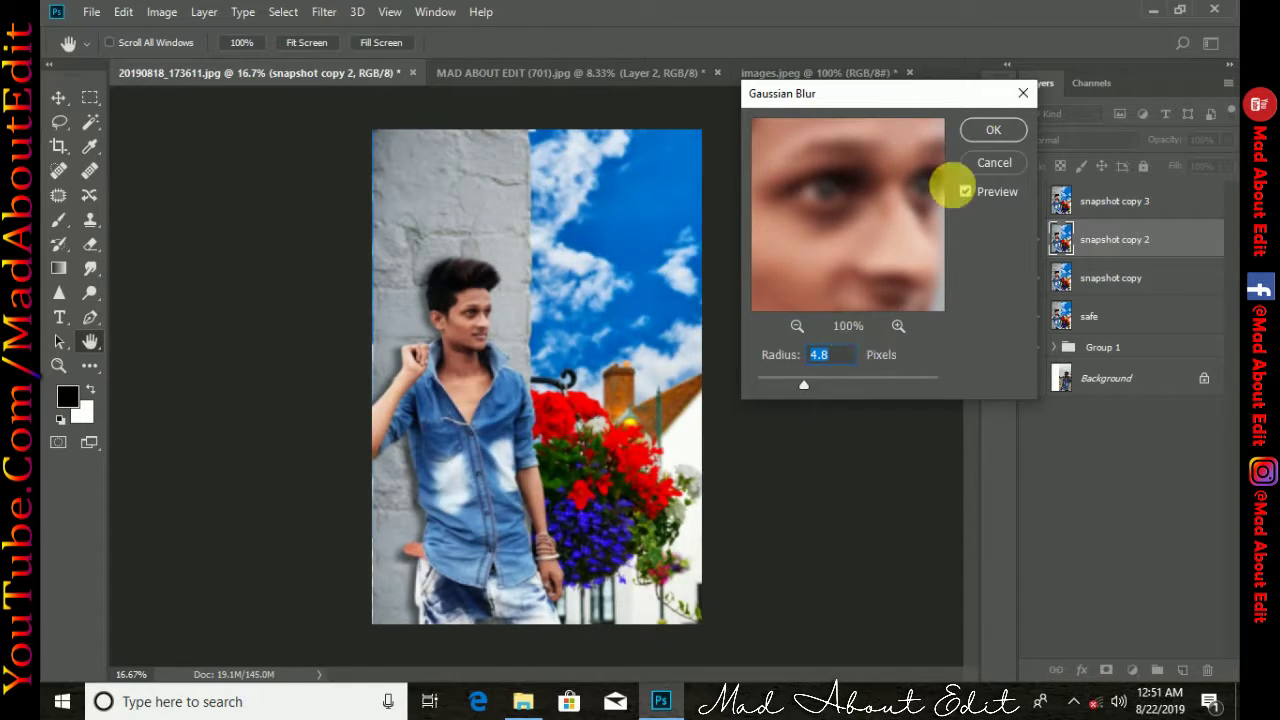
click(985, 135)
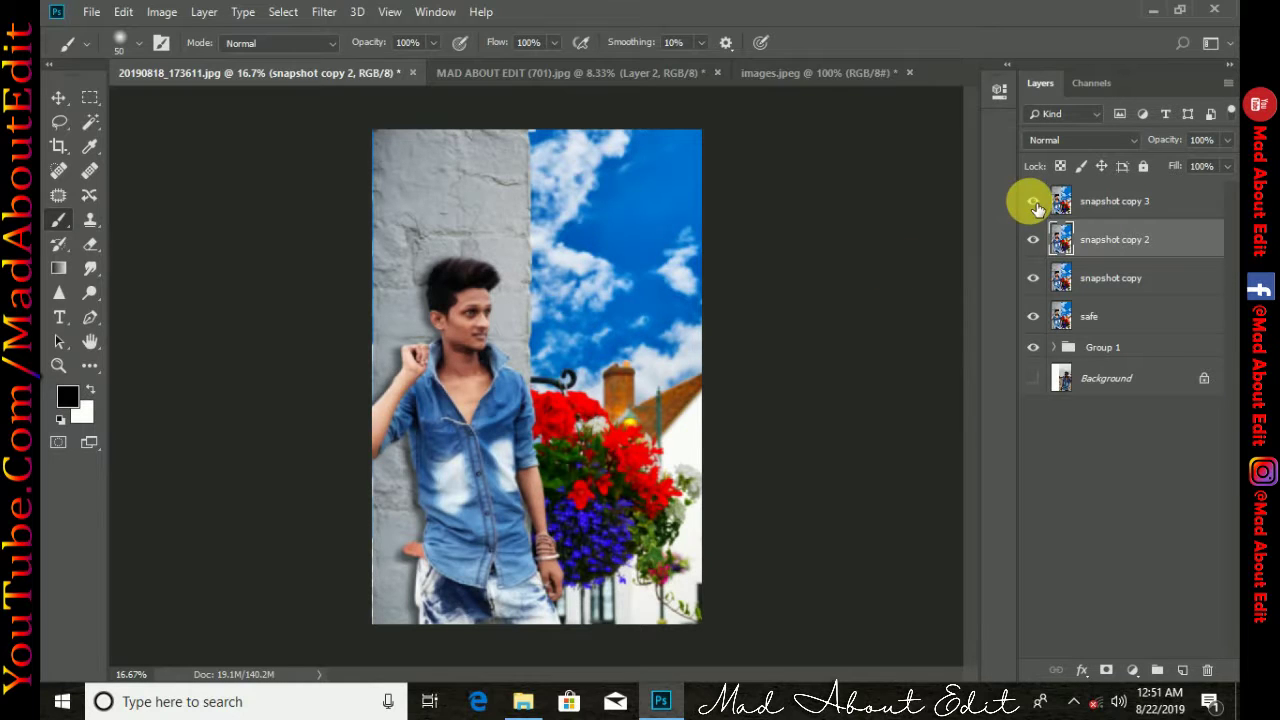
Make snapshot copy 3 a Vivid Light, ~2.2 px High Pass layer grouped with snapshot copy 2
click(1094, 201)
click(1082, 140)
click(1063, 420)
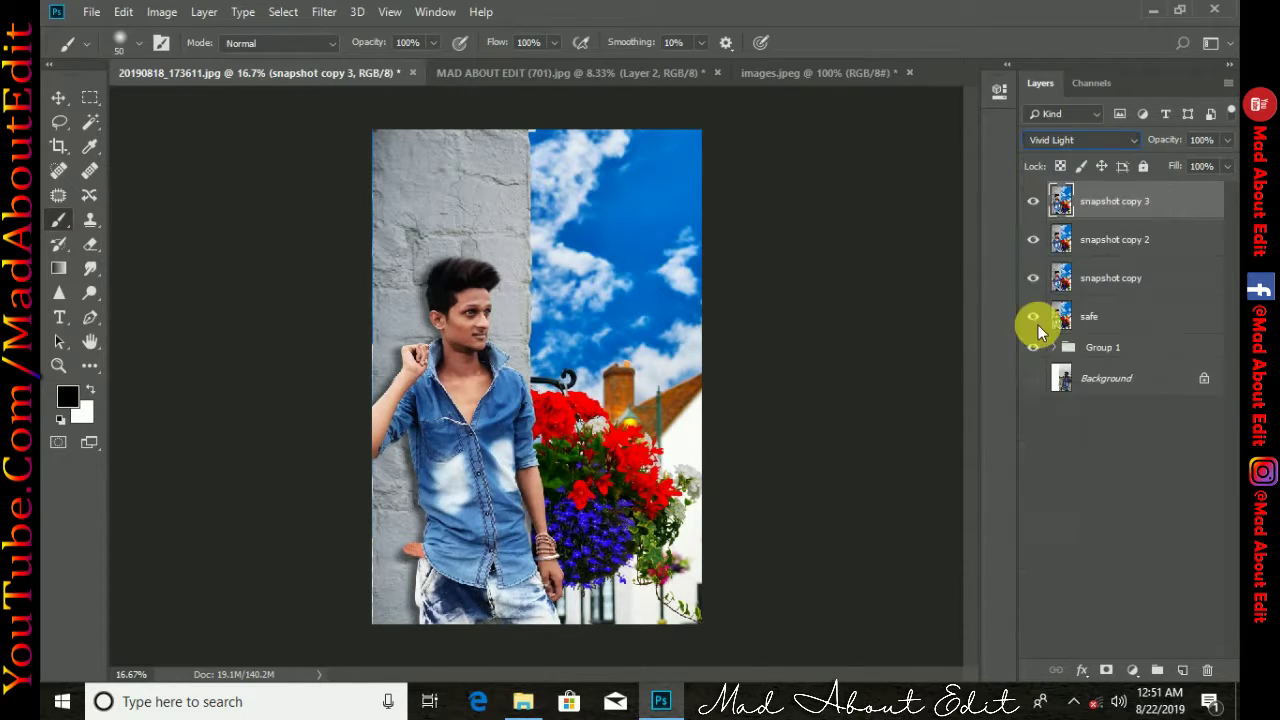
click(324, 12)
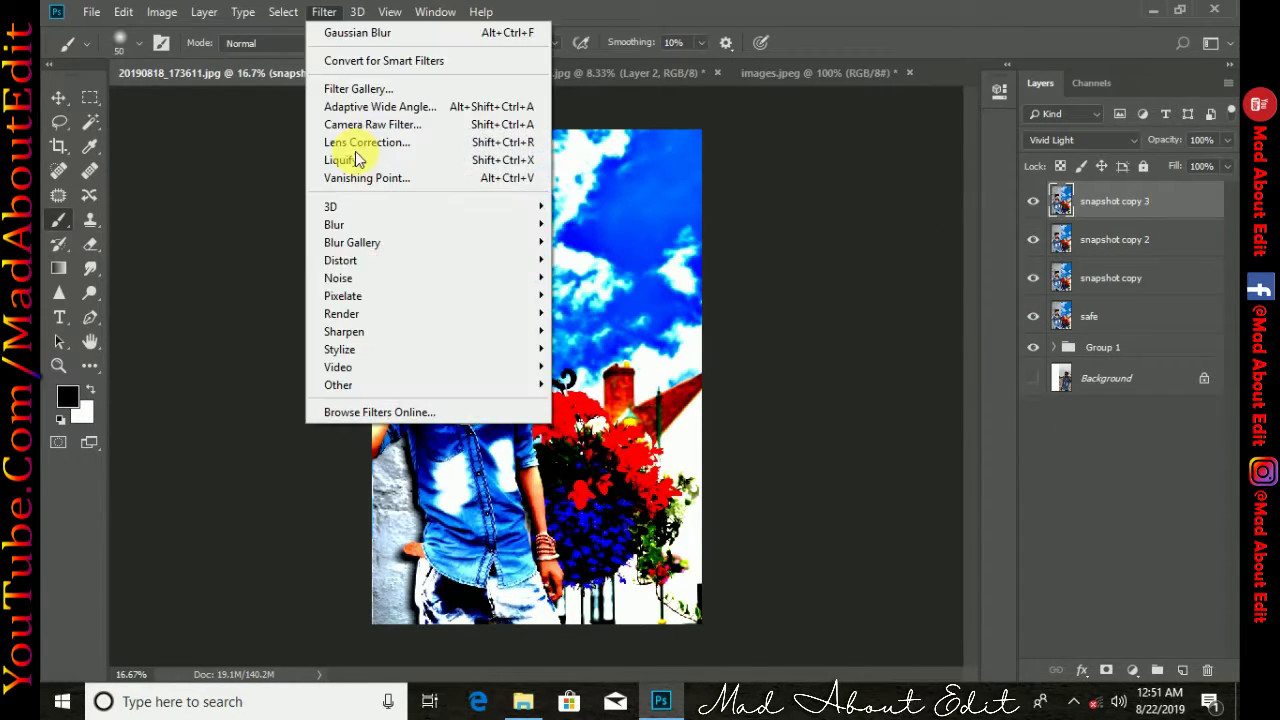
mouse_move(338, 385)
click(590, 403)
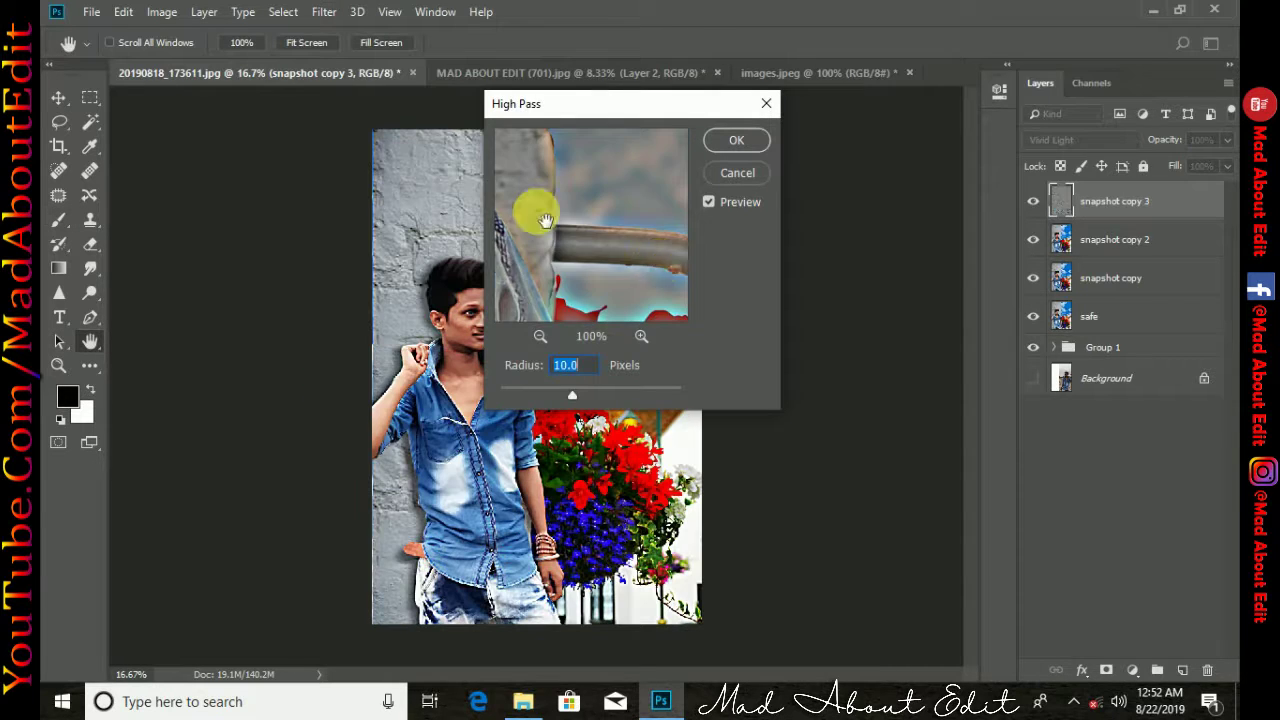
drag(545, 220, 658, 289)
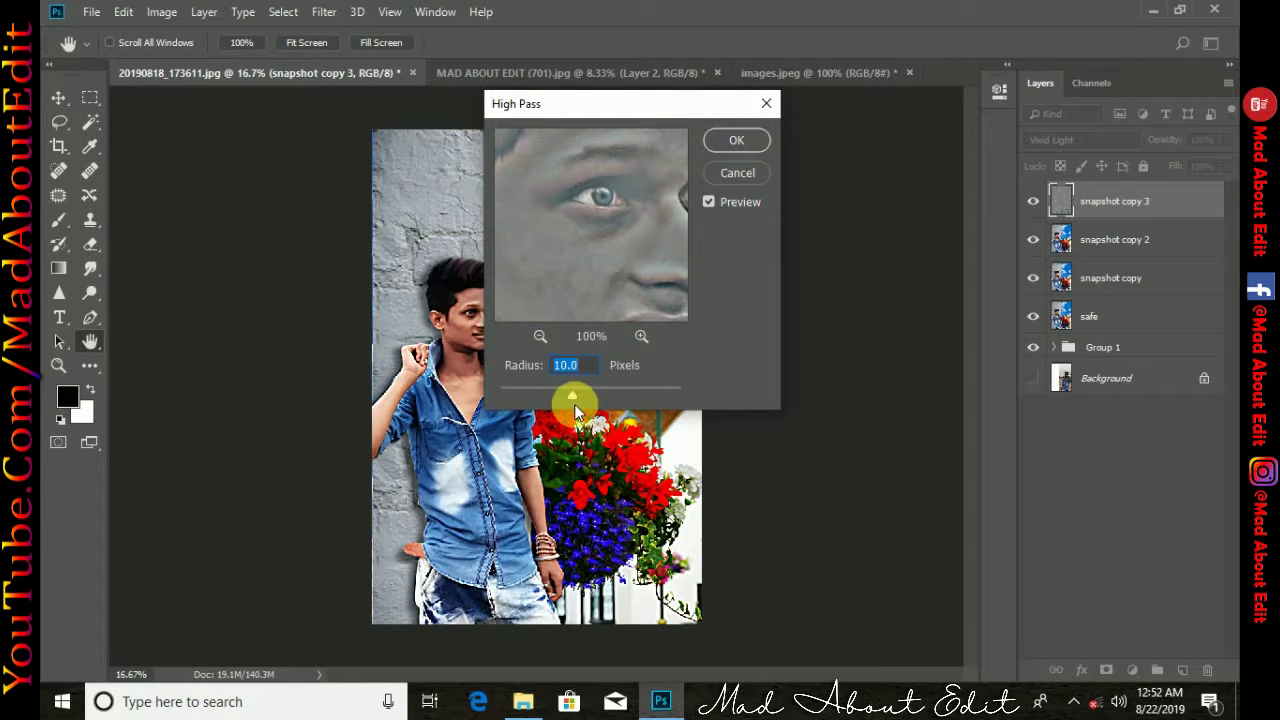
drag(552, 396, 520, 398)
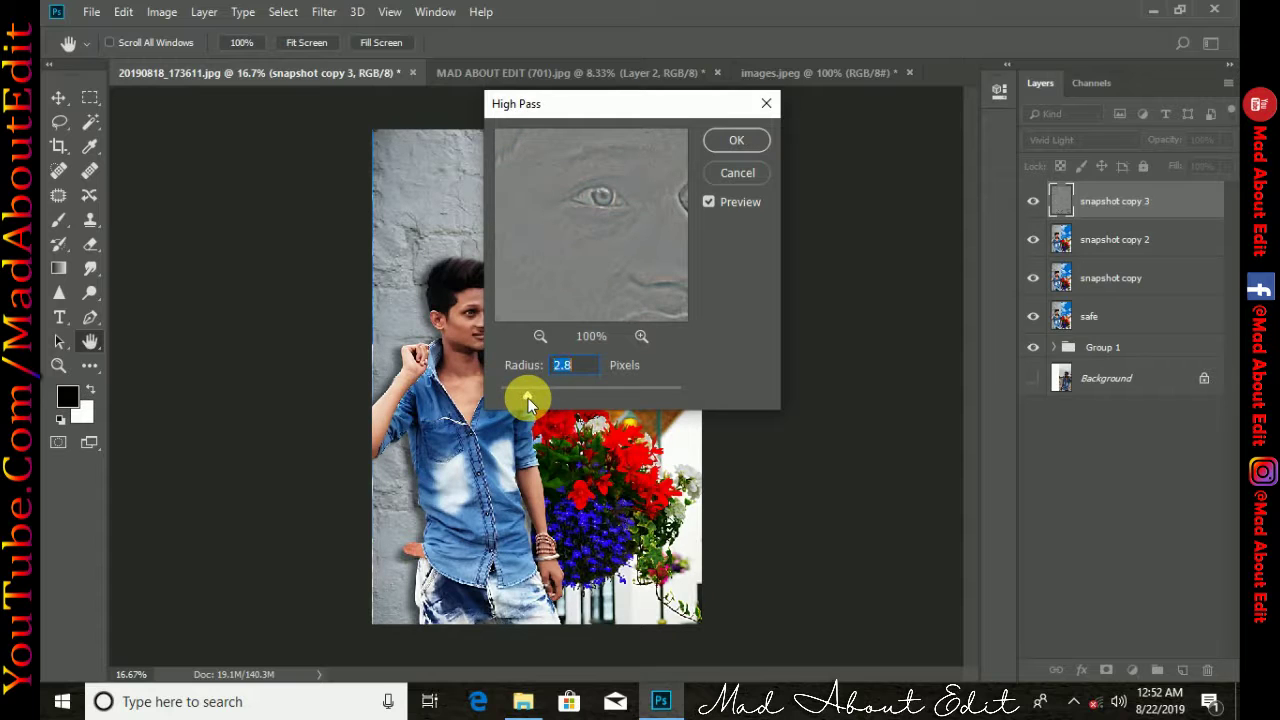
click(735, 142)
key(b)
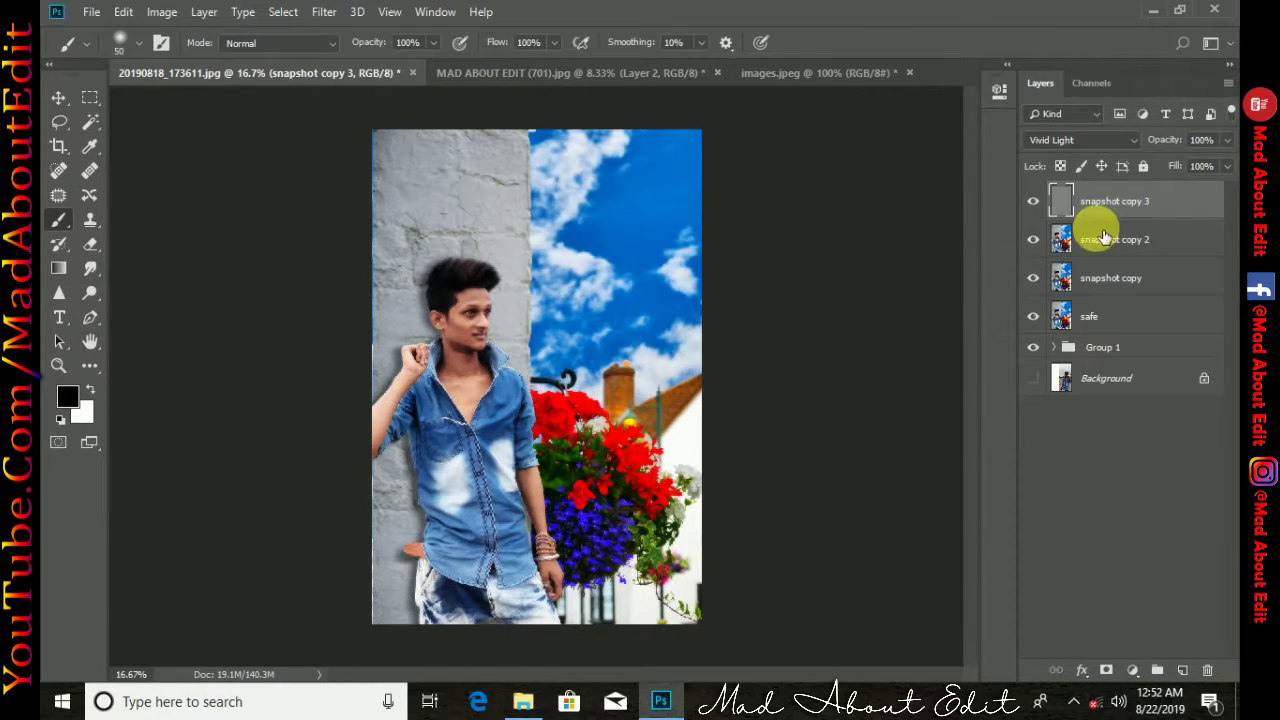
ctrl+click(1106, 239)
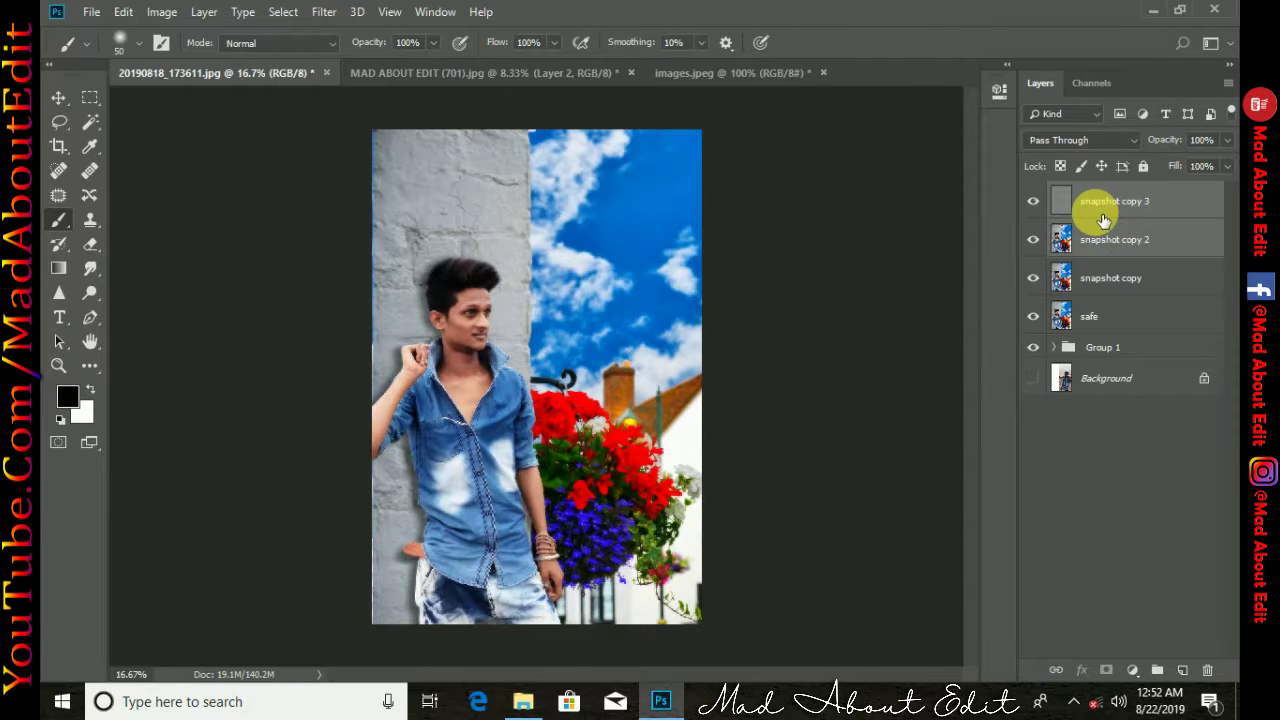
key(ctrl+g)
Add a black layer mask to Group 2 and make the brush very large
click(1106, 669)
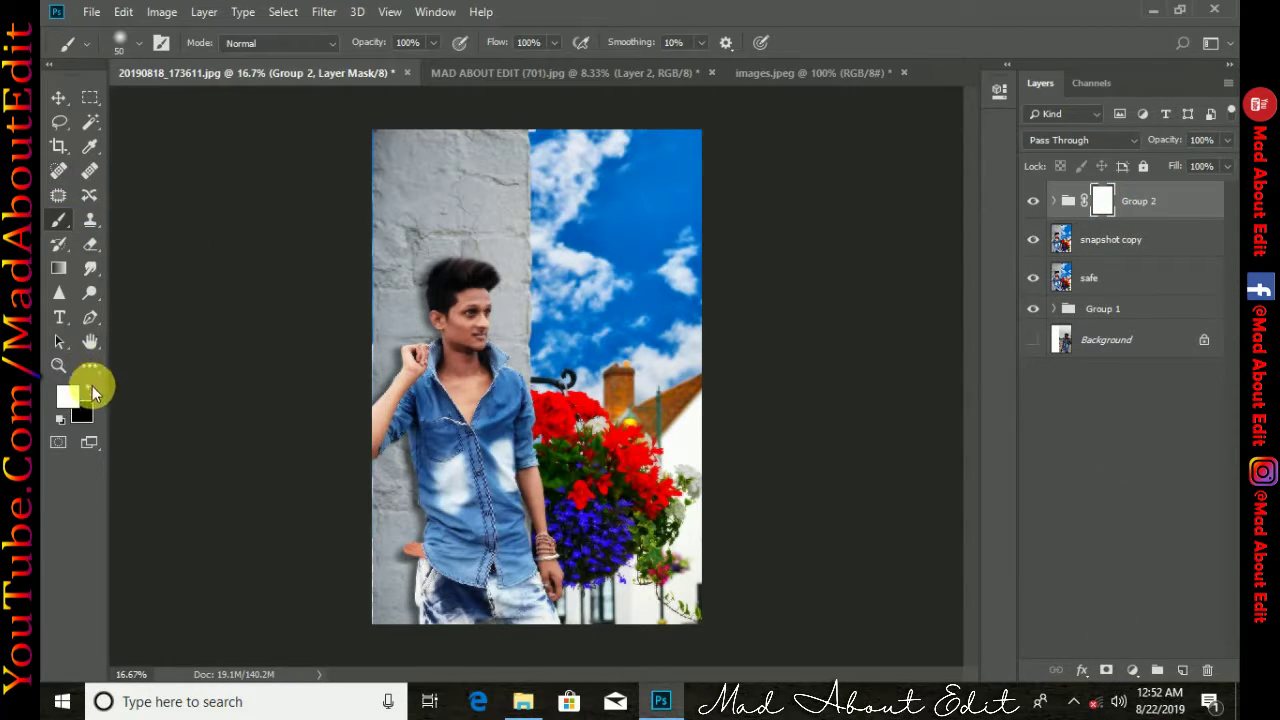
alt+drag(490, 355, 491, 243)
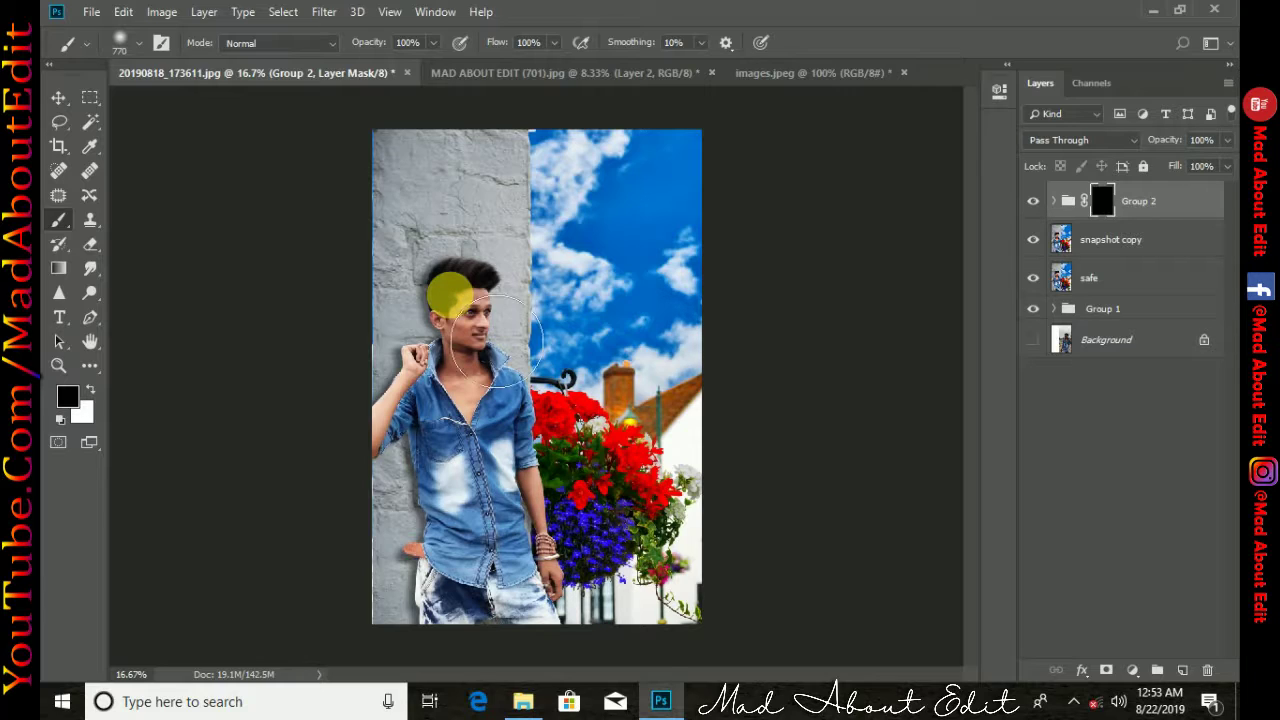
Zoom in and paint the smoothing onto the forehead with a small white brush
key(ctrl+plus)
key(ctrl+plus)
key(ctrl+plus)
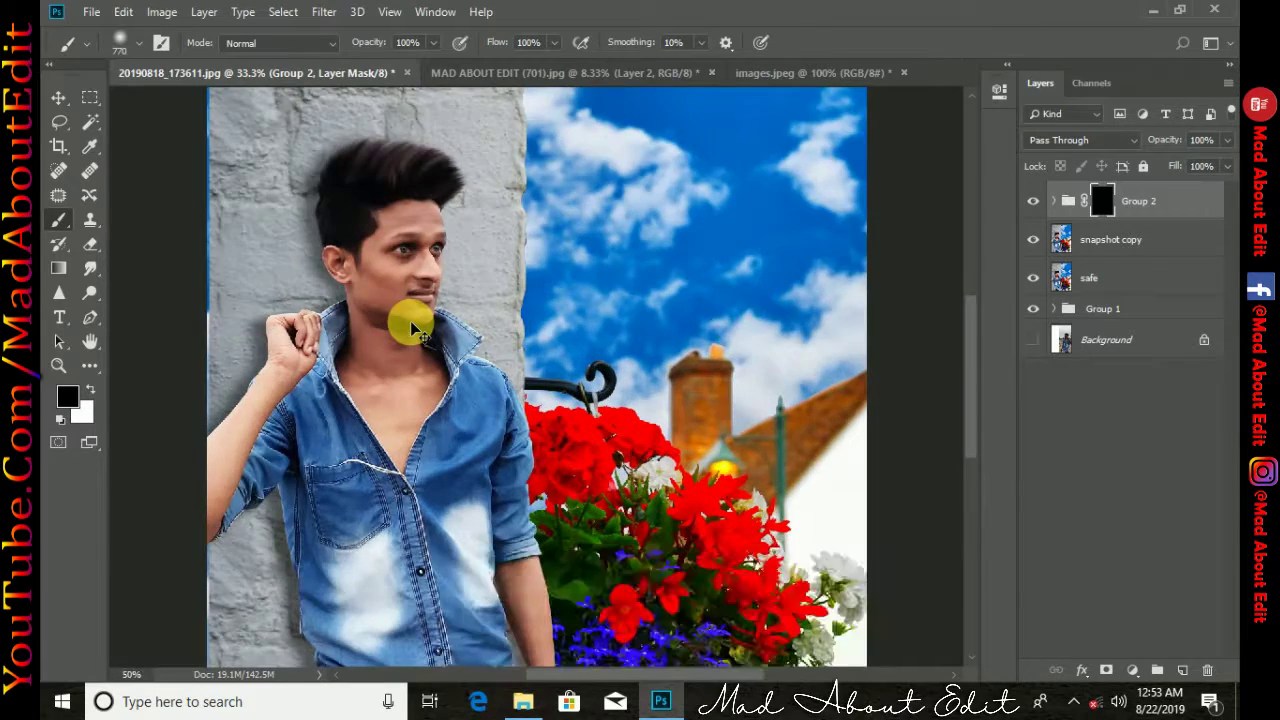
scroll(410, 321, up, 2)
scroll(543, 375, up, 1)
scroll(543, 380, up, 1)
scroll(543, 385, up, 1)
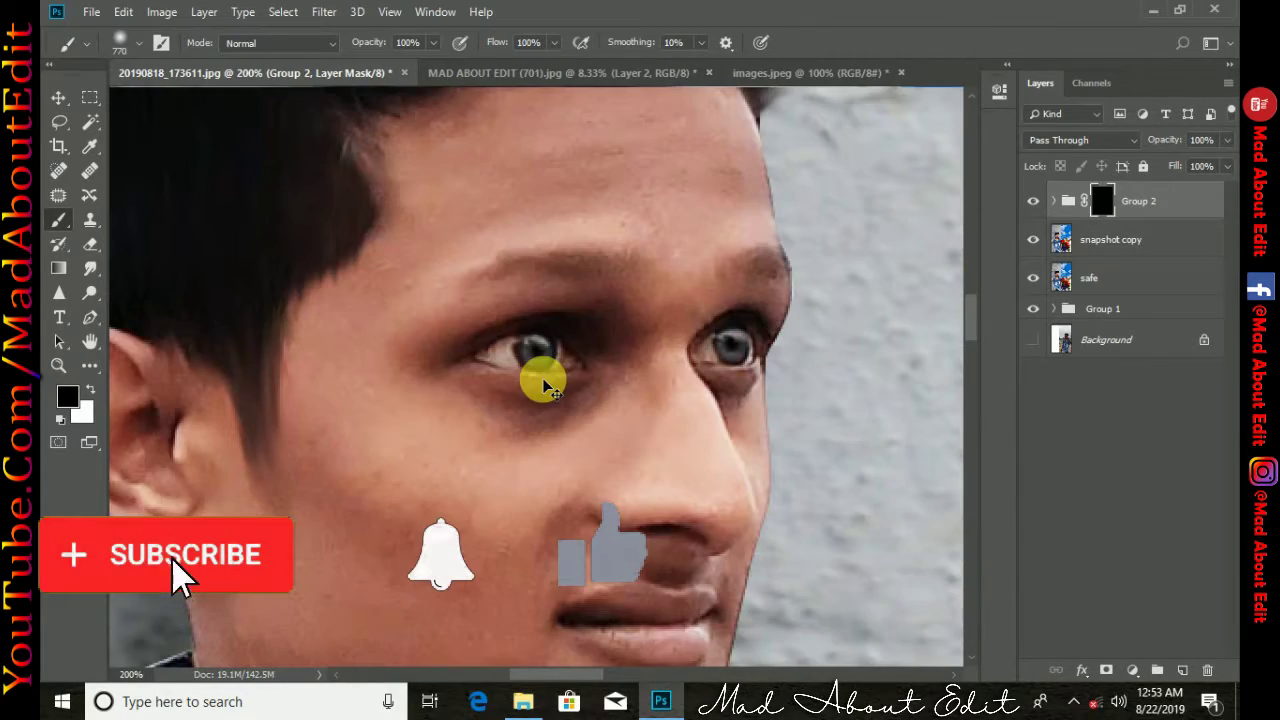
click(89, 388)
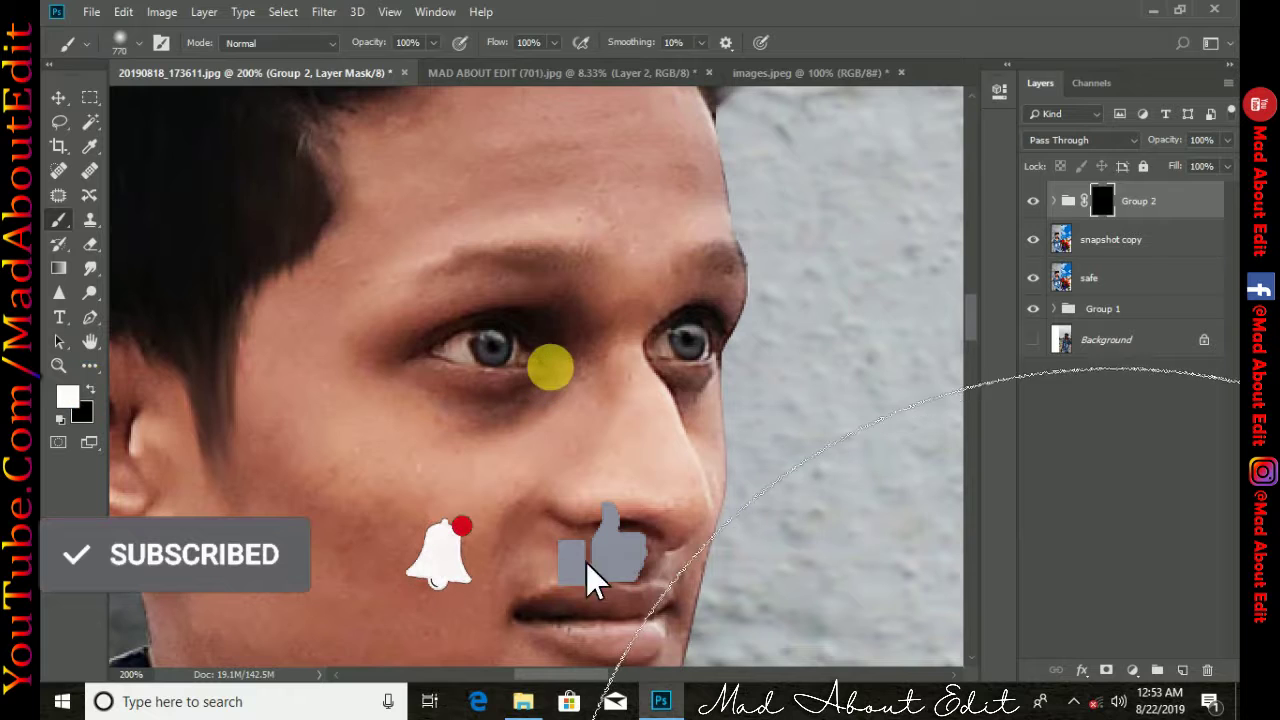
key(bracketleft)
key(bracketleft)
key(bracketleft)
scroll(529, 343, up, 2)
scroll(524, 315, up, 1)
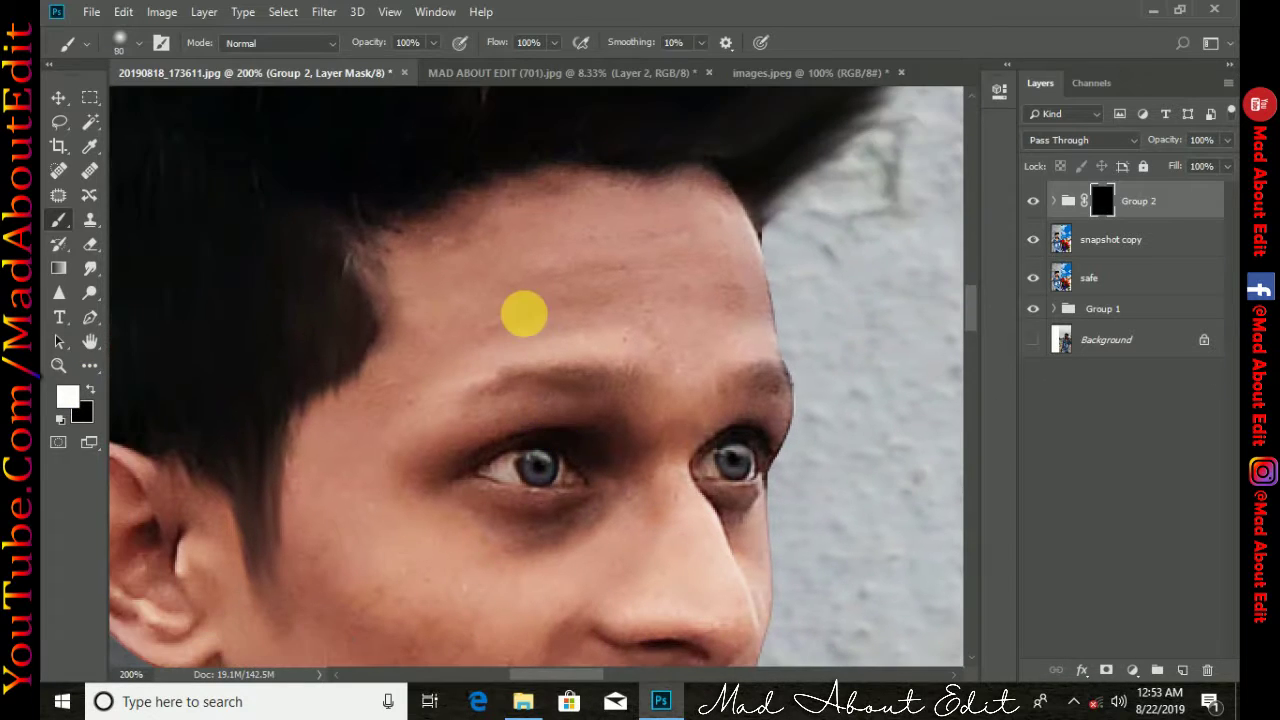
key(bracketleft)
mouse_move(573, 345)
mouse_down()
mouse_move(537, 297)
mouse_move(471, 294)
mouse_move(671, 357)
mouse_move(740, 281)
mouse_move(557, 277)
mouse_move(712, 280)
mouse_move(554, 266)
mouse_move(666, 380)
mouse_move(734, 263)
mouse_move(483, 352)
mouse_move(371, 491)
mouse_move(486, 571)
mouse_move(471, 586)
mouse_move(584, 350)
mouse_move(634, 130)
mouse_up()
Paint the smoothing over the cheek, jaw, nose, mouth, chin and ear
mouse_move(608, 394)
mouse_down()
mouse_move(514, 494)
mouse_move(400, 337)
mouse_move(373, 549)
mouse_move(701, 657)
mouse_move(429, 340)
mouse_move(755, 337)
mouse_move(731, 400)
mouse_move(740, 286)
mouse_move(668, 410)
mouse_move(796, 382)
mouse_up()
key(bracketleft)
mouse_move(729, 310)
mouse_down()
mouse_move(668, 470)
mouse_move(728, 464)
mouse_move(633, 478)
mouse_move(686, 583)
mouse_up()
key(bracketleft)
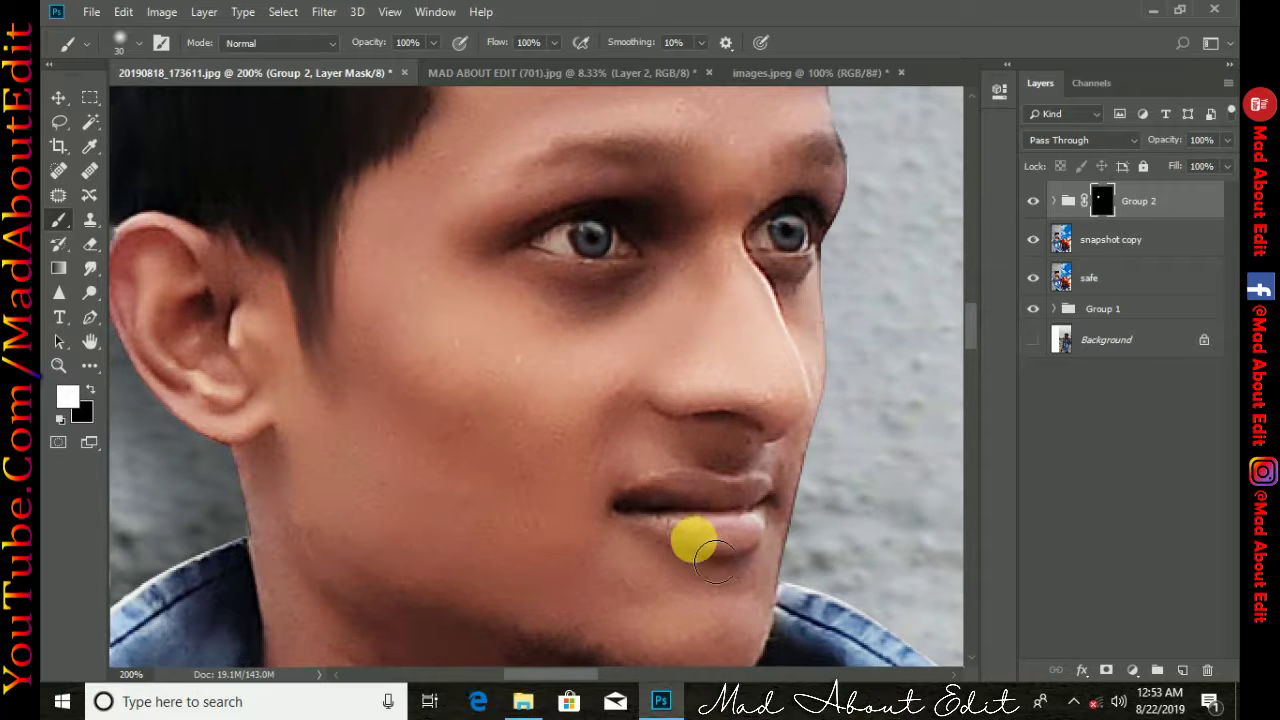
drag(694, 537, 934, 472)
mouse_move(400, 194)
mouse_down()
mouse_move(432, 233)
mouse_move(405, 178)
mouse_move(400, 282)
mouse_move(508, 245)
mouse_move(535, 442)
mouse_move(571, 434)
mouse_move(589, 329)
mouse_move(814, 386)
mouse_move(478, 441)
mouse_move(515, 466)
mouse_move(660, 463)
mouse_move(837, 534)
mouse_move(704, 537)
mouse_up()
Enlarge the brush and extend the smoothing down toward the neck and chest
key(bracketright)
key(bracketright)
scroll(704, 537, down, 5)
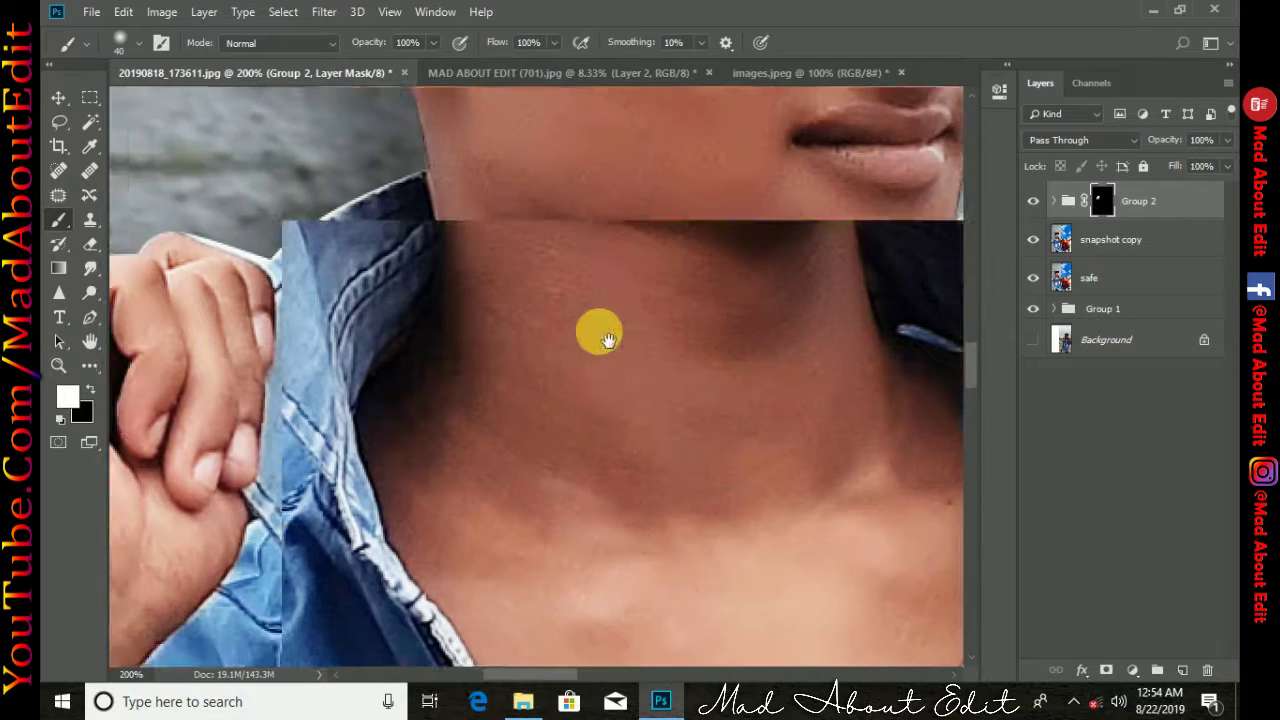
key(bracketright)
mouse_move(506, 371)
mouse_down()
mouse_move(466, 540)
mouse_move(572, 502)
mouse_move(677, 377)
mouse_move(863, 406)
mouse_move(563, 314)
mouse_up()
scroll(689, 377, up, 3)
key(bracketright)
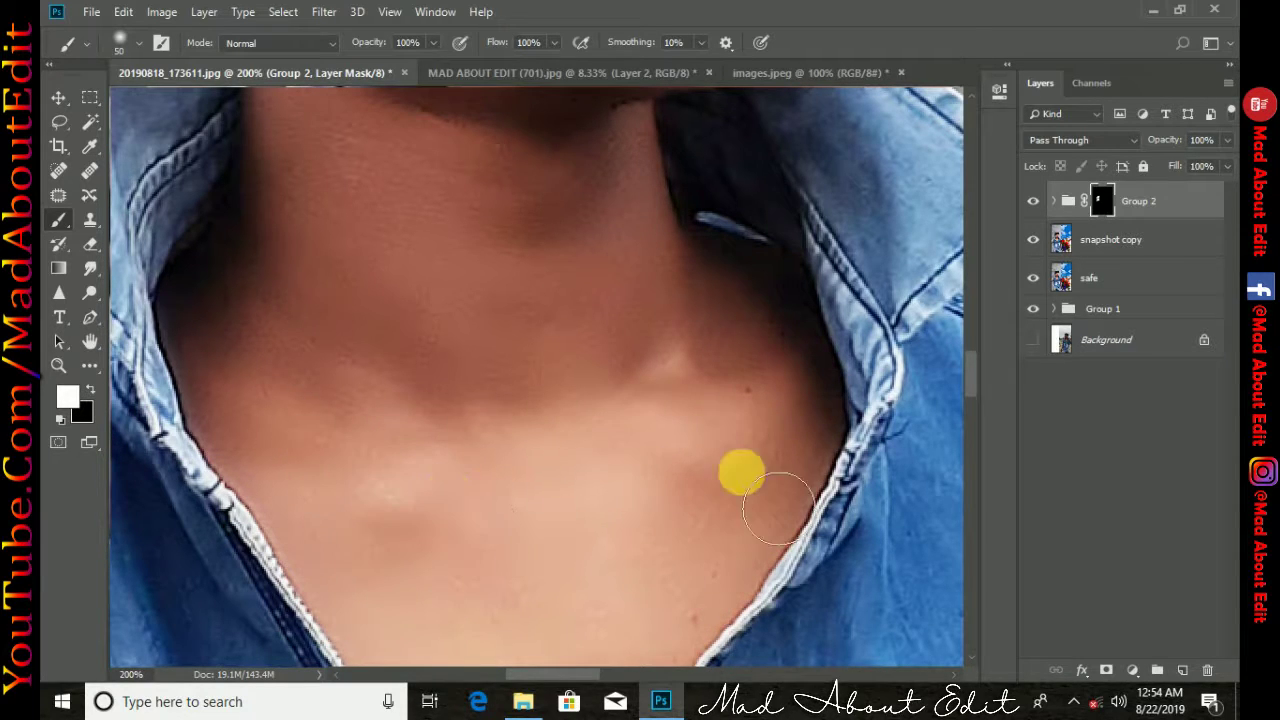
scroll(586, 371, down, 3)
key(bracketright)
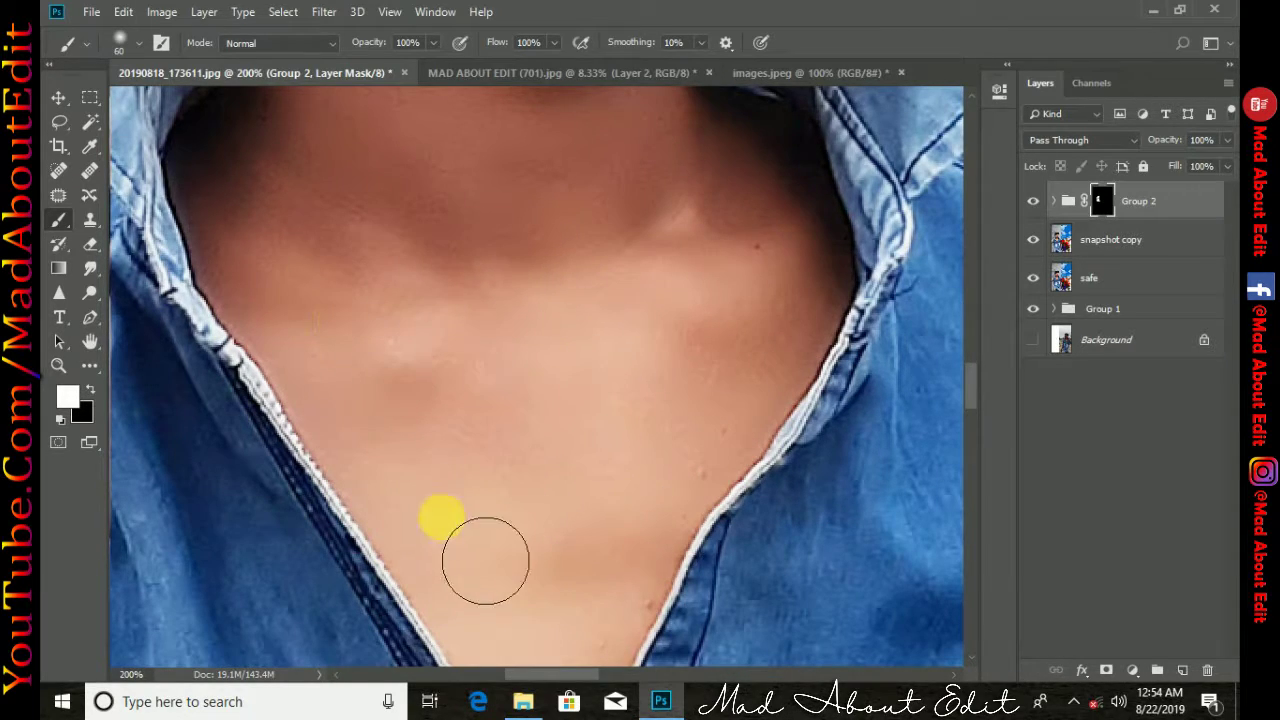
scroll(688, 480, down, 3)
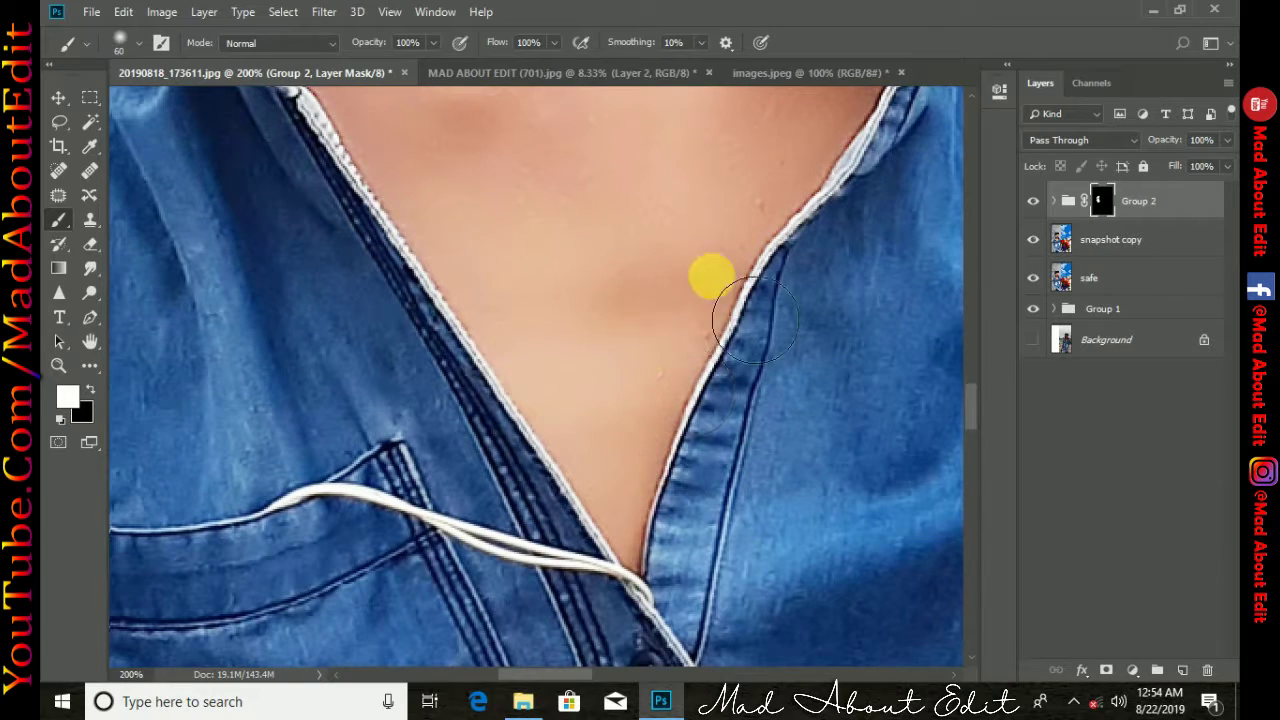
key(ctrl+minus)
key(ctrl+minus)
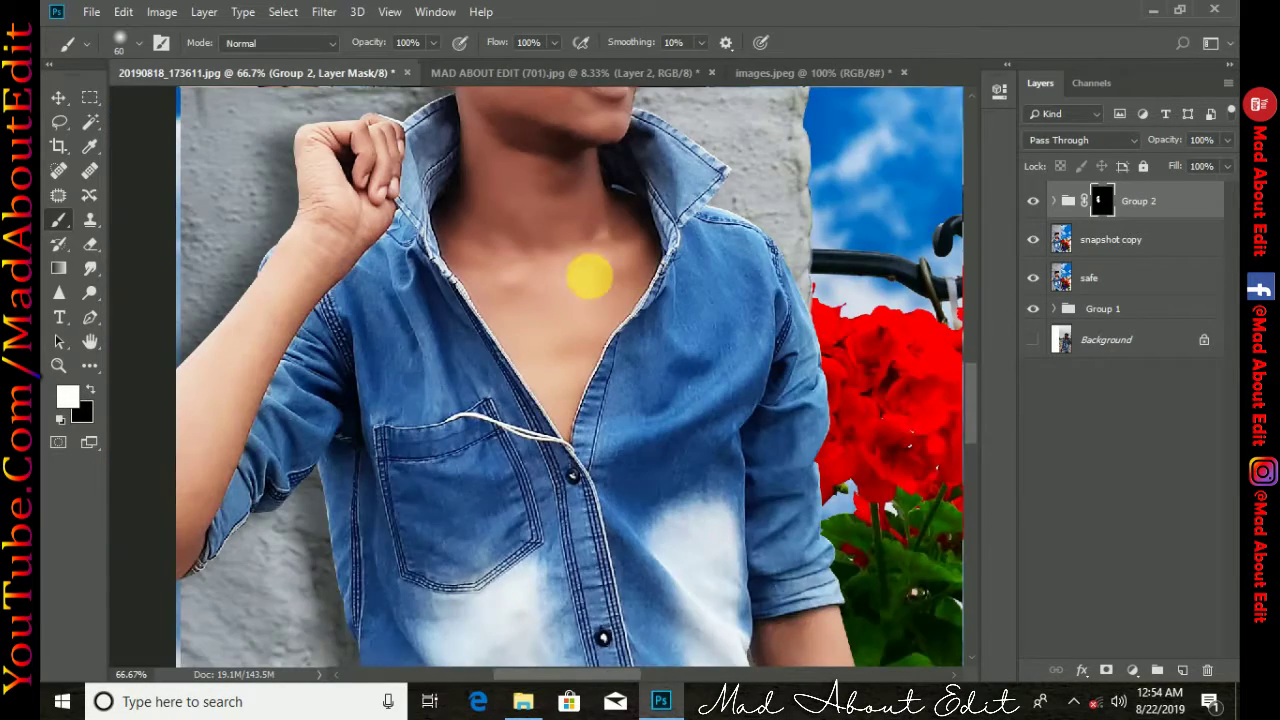
scroll(486, 349, up, 2)
Paint the smoothing along the wrist, raised hand, fingers and forearm edge
drag(562, 402, 780, 540)
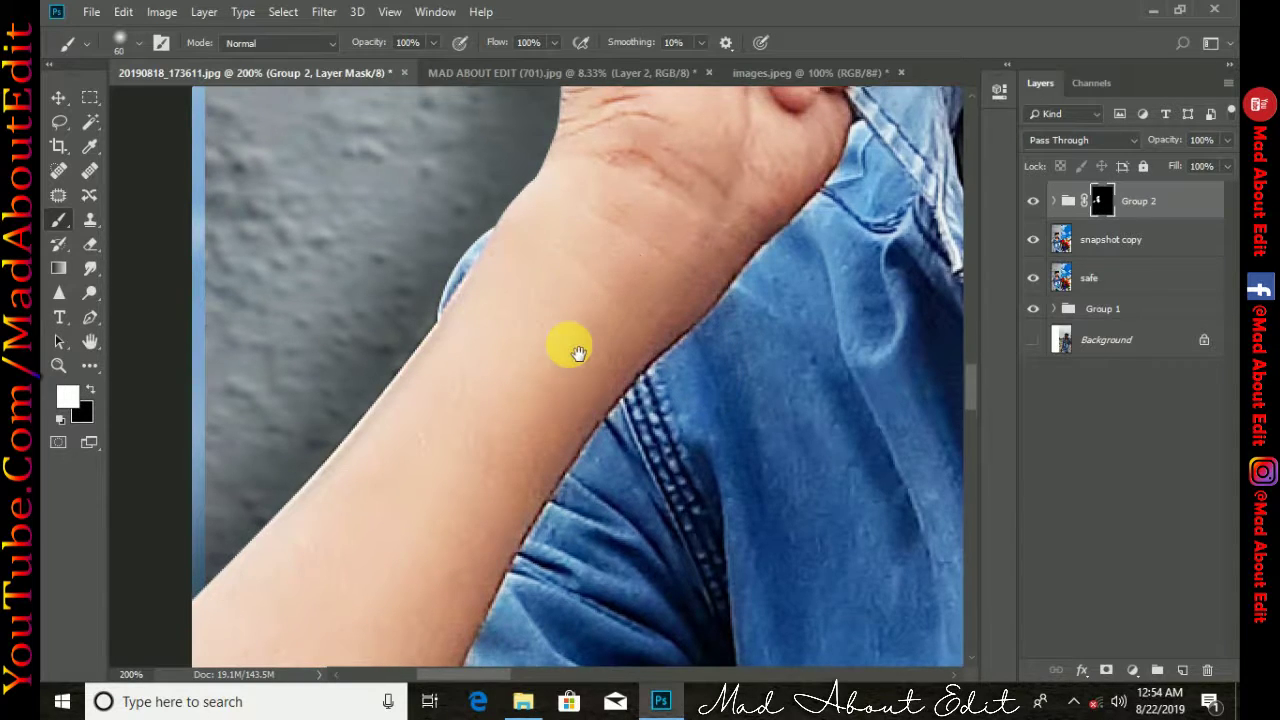
drag(553, 320, 559, 325)
drag(641, 318, 659, 462)
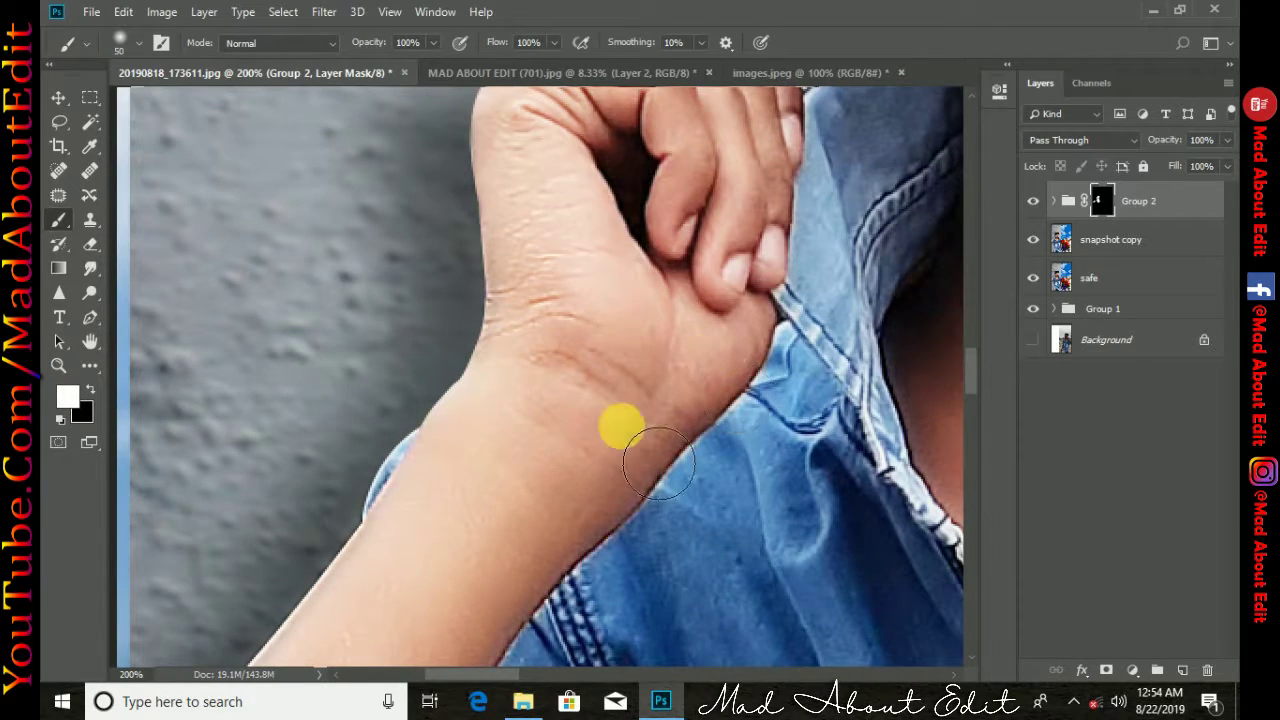
drag(559, 210, 587, 305)
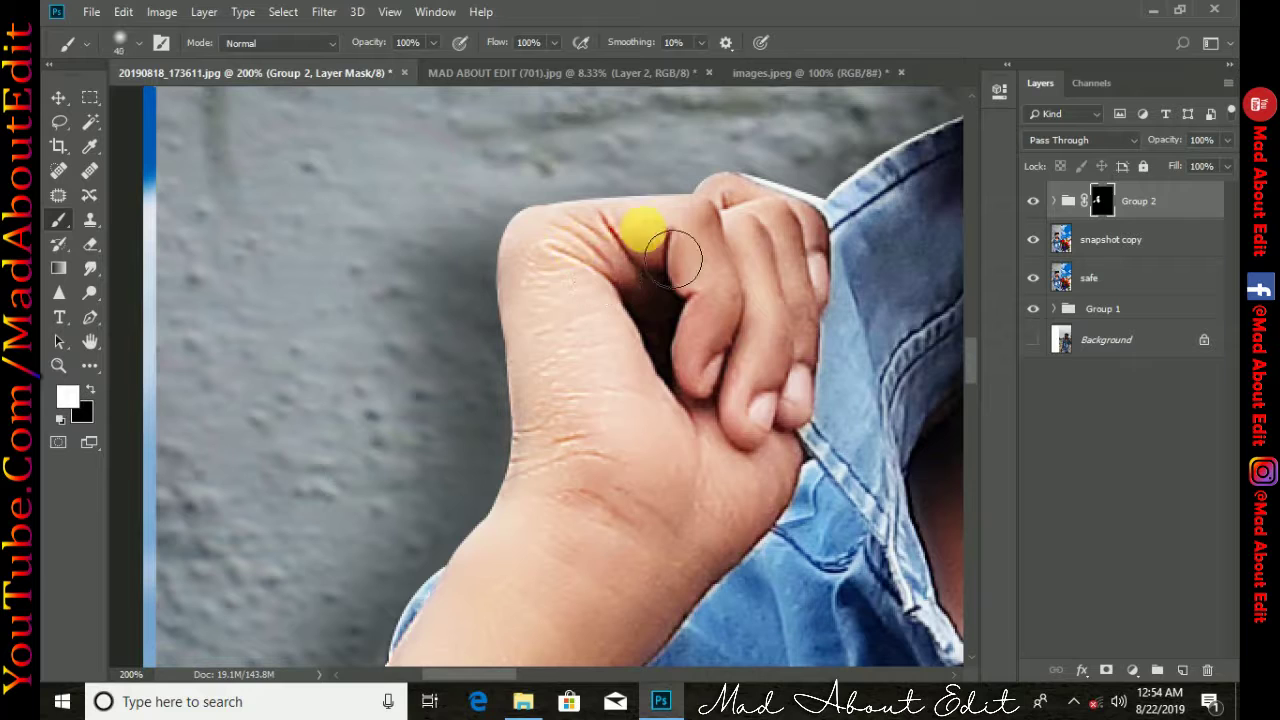
mouse_move(641, 230)
mouse_down()
mouse_move(691, 357)
mouse_move(755, 250)
mouse_up()
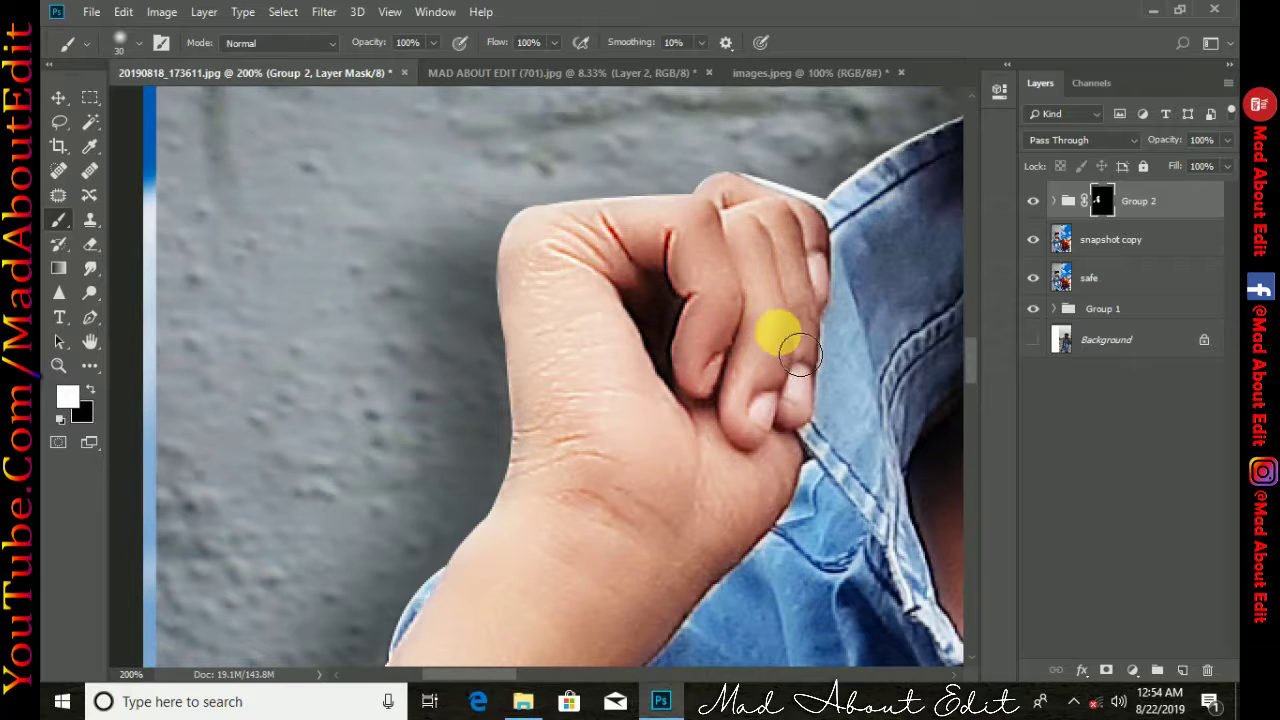
drag(788, 297, 808, 306)
key(bracketleft)
mouse_move(500, 660)
mouse_down()
mouse_move(608, 508)
mouse_move(625, 422)
mouse_move(500, 379)
mouse_up()
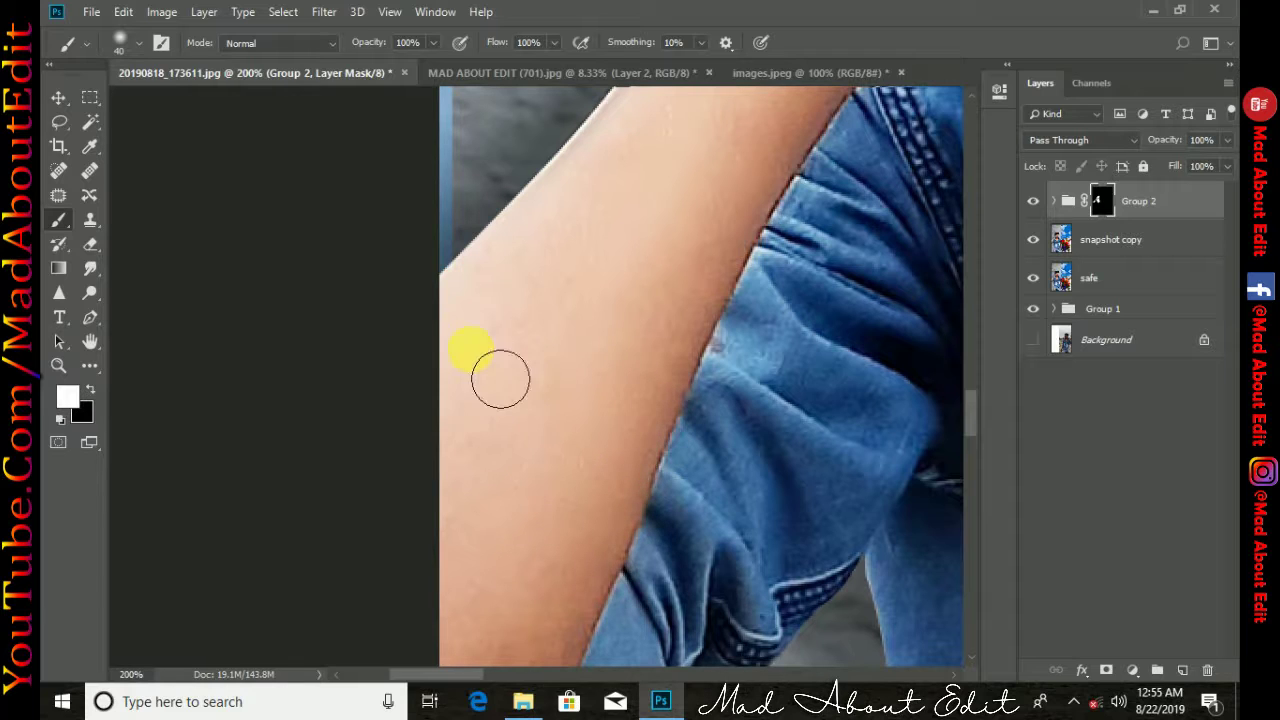
mouse_move(528, 546)
mouse_down()
mouse_move(571, 374)
mouse_move(651, 357)
mouse_move(543, 357)
mouse_move(645, 309)
mouse_move(437, 334)
mouse_move(708, 506)
mouse_move(563, 316)
mouse_move(797, 177)
mouse_move(800, 422)
mouse_move(772, 325)
mouse_move(740, 455)
mouse_move(737, 229)
mouse_move(771, 380)
mouse_move(543, 429)
mouse_move(600, 587)
mouse_move(614, 329)
mouse_move(551, 306)
mouse_move(623, 520)
mouse_move(727, 361)
mouse_move(756, 679)
mouse_move(676, 281)
mouse_move(620, 170)
mouse_up()
Smooth the lower arm around the bracelets and the lower hand, then fit the image
key(ctrl+minus)
key(ctrl+plus)
key(ctrl+plus)
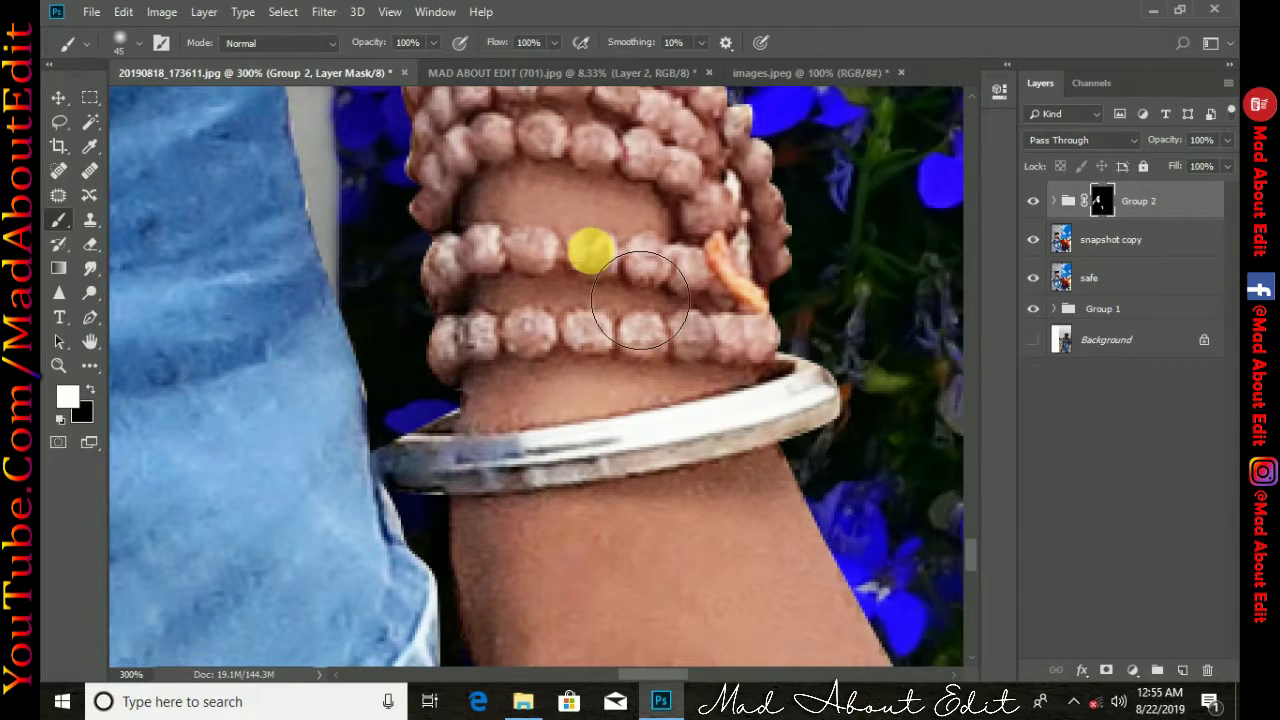
mouse_move(624, 287)
mouse_down()
mouse_move(586, 236)
mouse_move(663, 241)
mouse_move(550, 322)
mouse_move(655, 320)
mouse_move(580, 420)
mouse_move(773, 403)
mouse_move(505, 554)
mouse_move(779, 502)
mouse_up()
key(bracketleft)
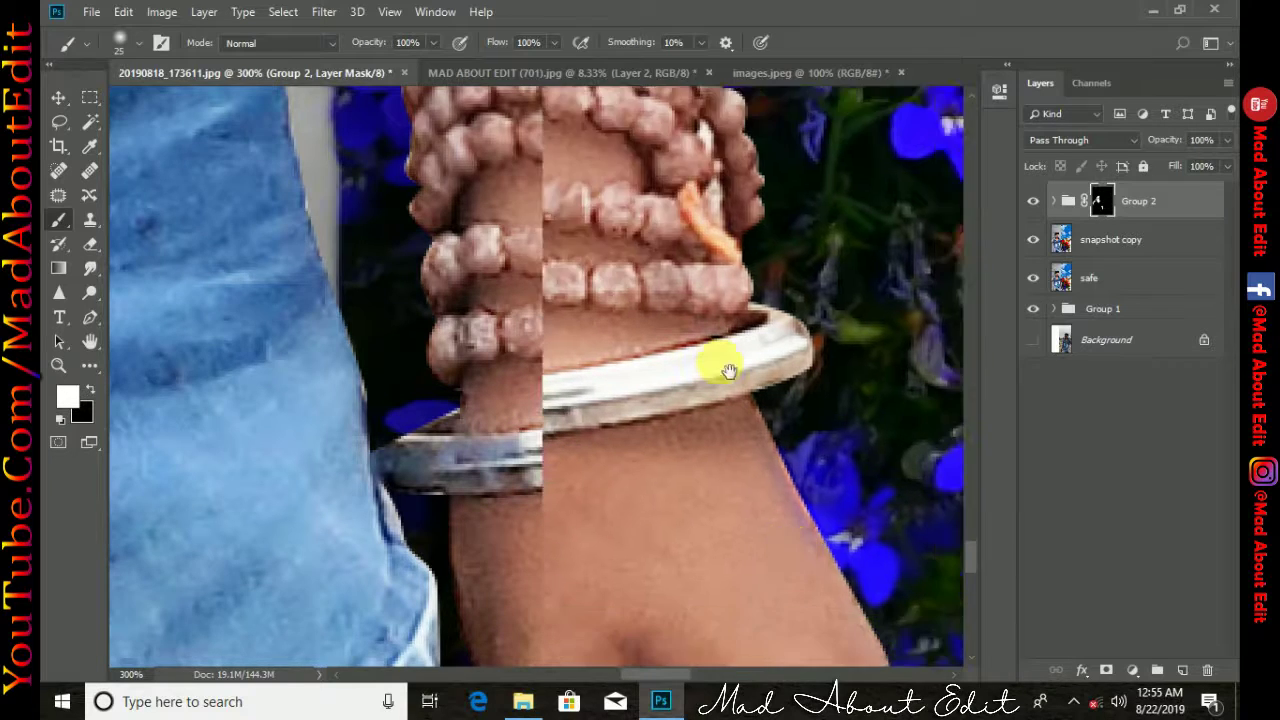
mouse_move(751, 391)
mouse_down()
mouse_move(795, 480)
mouse_move(745, 615)
mouse_move(505, 560)
mouse_move(449, 409)
mouse_move(668, 322)
mouse_up()
scroll(500, 260, down, 5)
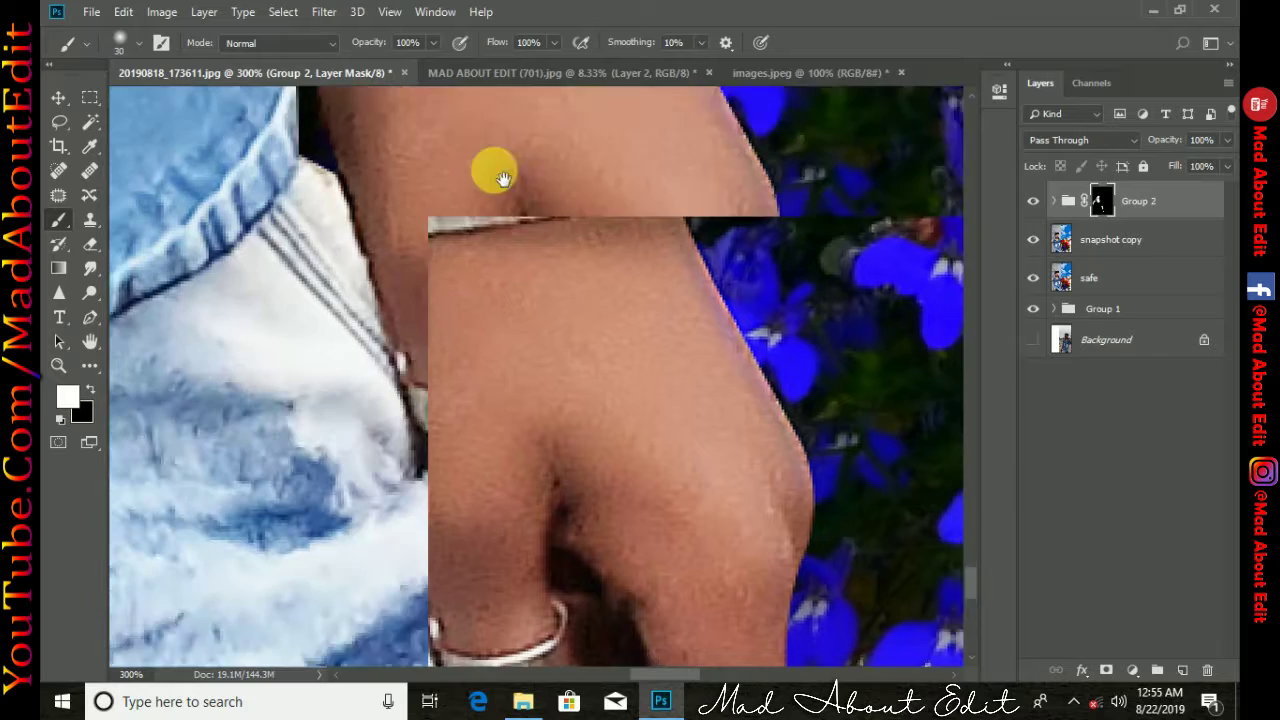
mouse_move(565, 490)
mouse_down()
mouse_move(640, 330)
mouse_move(614, 614)
mouse_move(738, 387)
mouse_up()
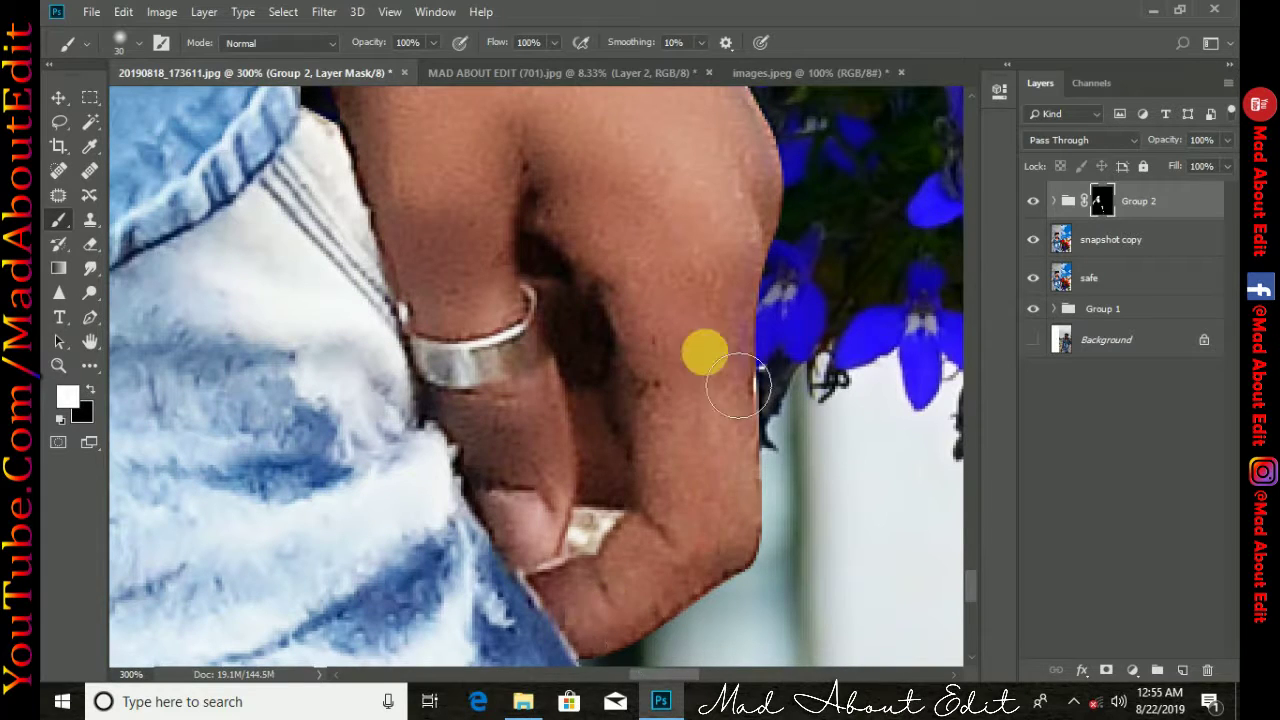
key(ctrl+0)
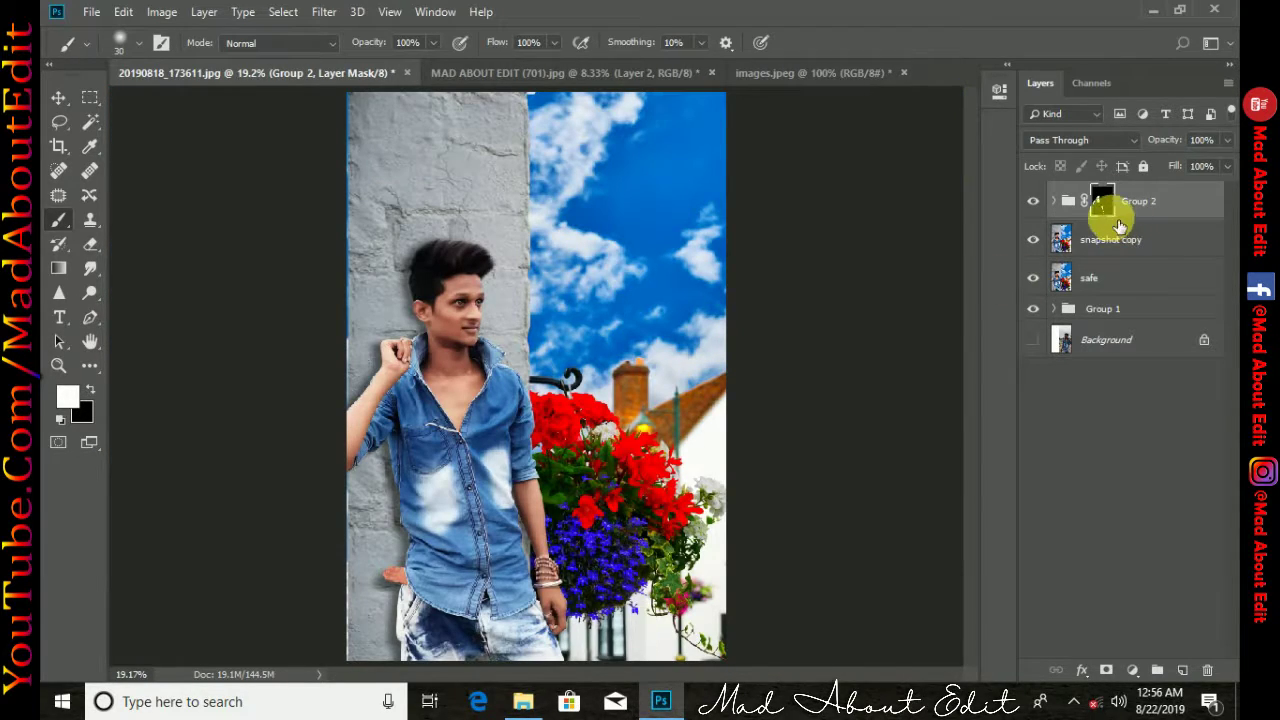
Stamp all visible layers into a new layer named 'final shot'
click(1181, 672)
text(final shot)
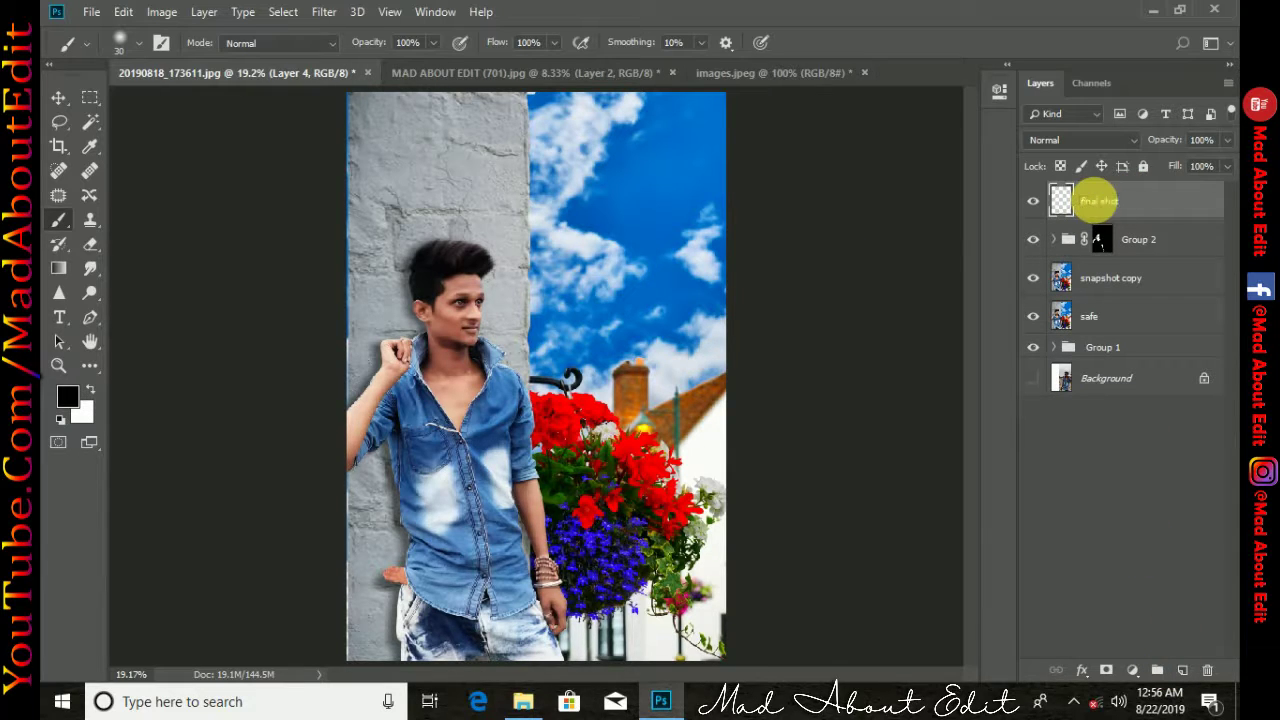
key(Return)
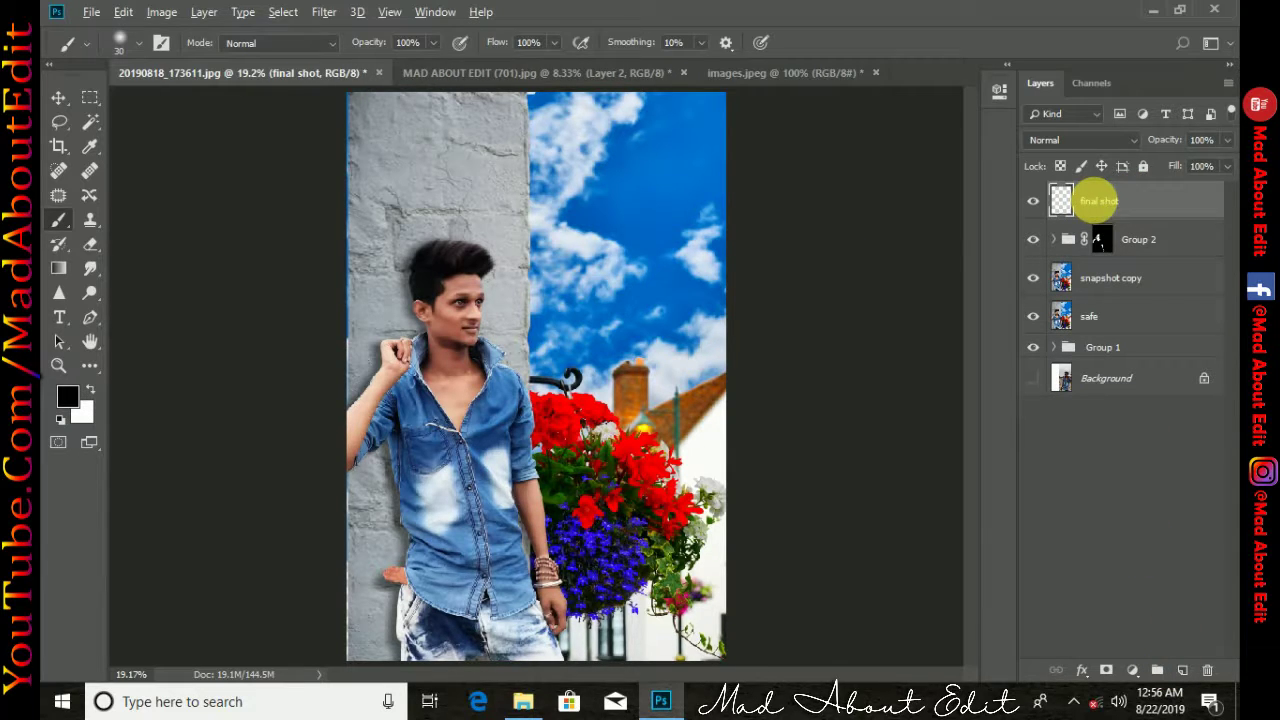
key(ctrl+alt+shift+e)
Group the older layers from Group 2 down to Group 1 into one group
scroll(530, 330, up, 1)
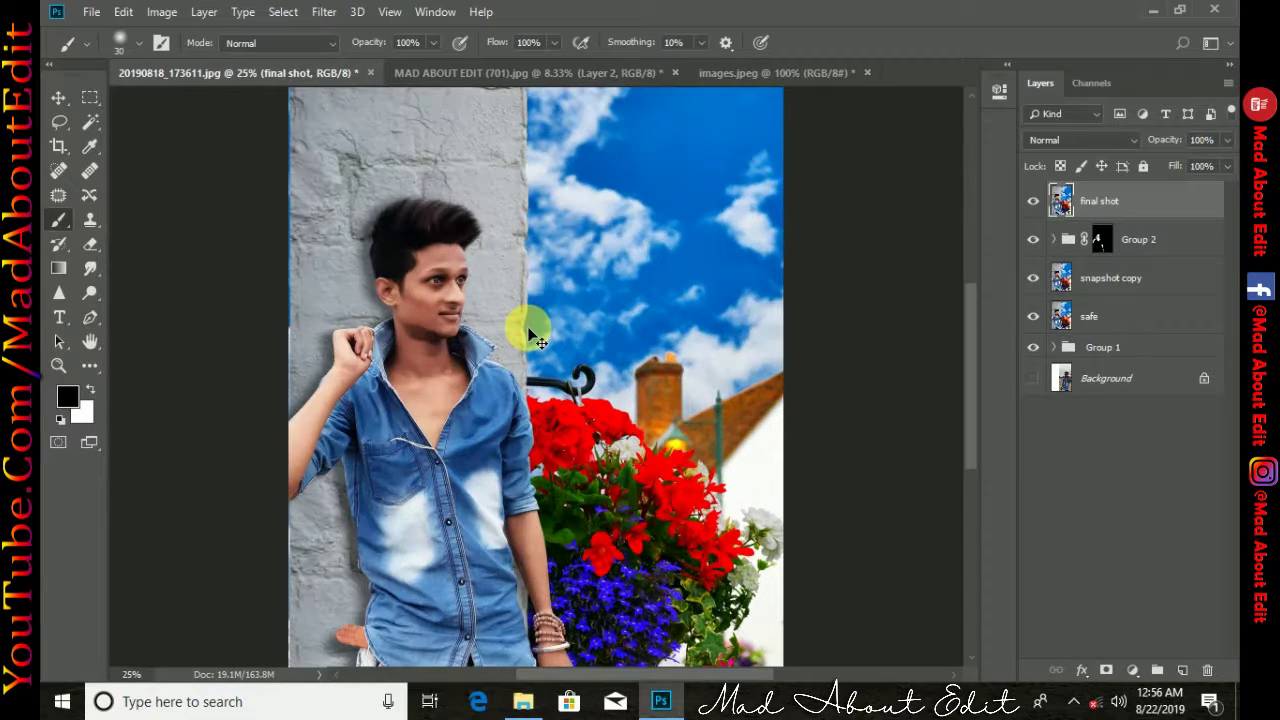
click(1110, 246)
shift+click(1100, 347)
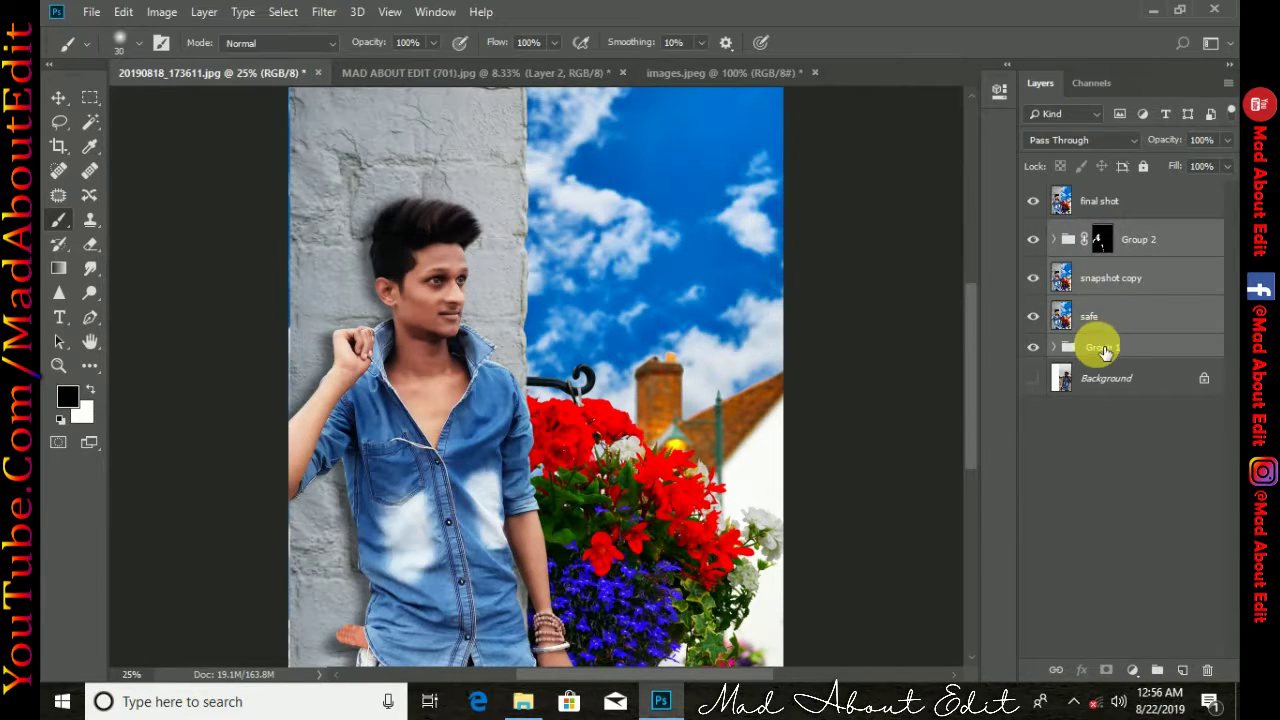
key(ctrl+g)
Duplicate the final shot layer and switch to the Move tool
click(1100, 201)
key(ctrl+j)
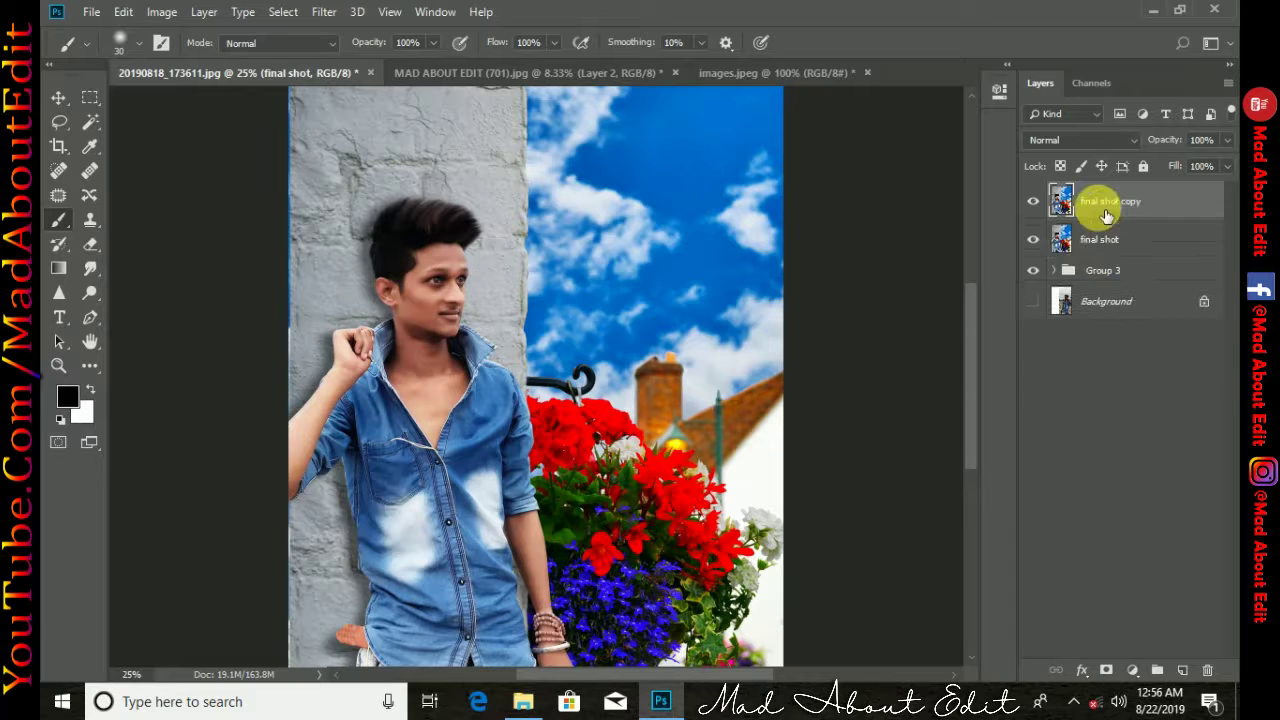
key(v)
Close the images.jpeg and MAD ABOUT EDIT documents, answering their save prompts
click(893, 74)
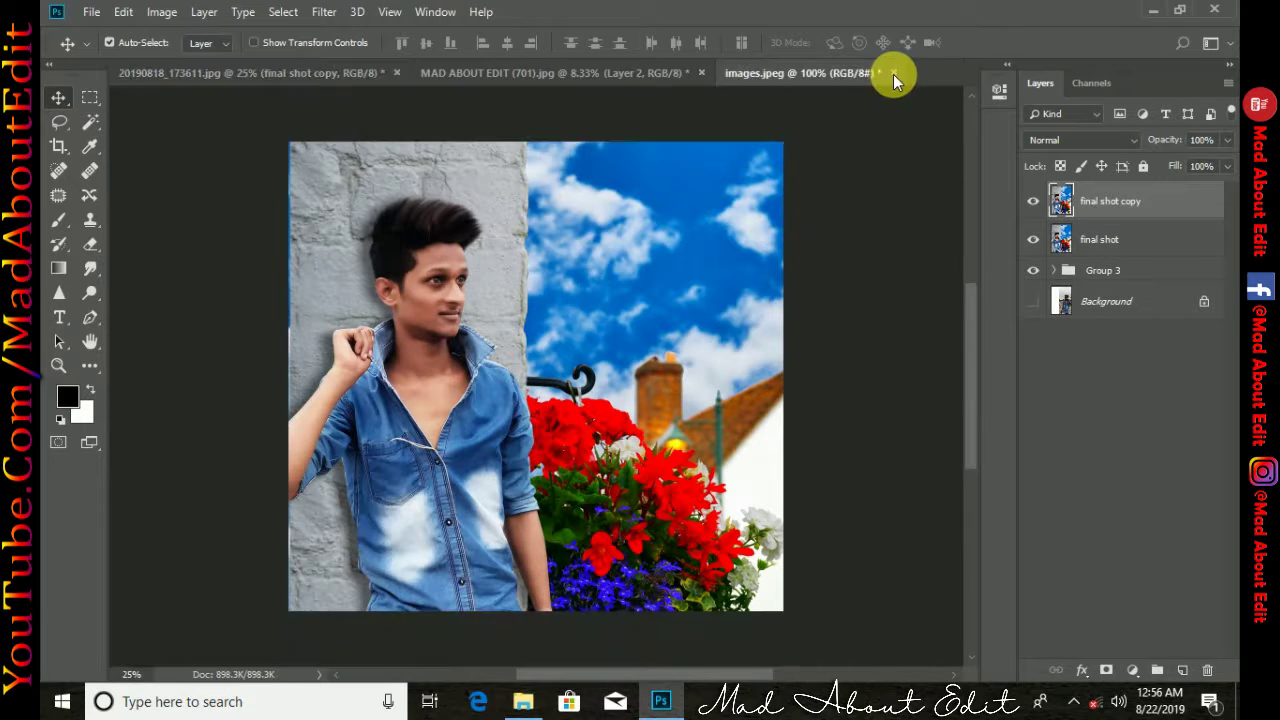
click(629, 271)
click(615, 77)
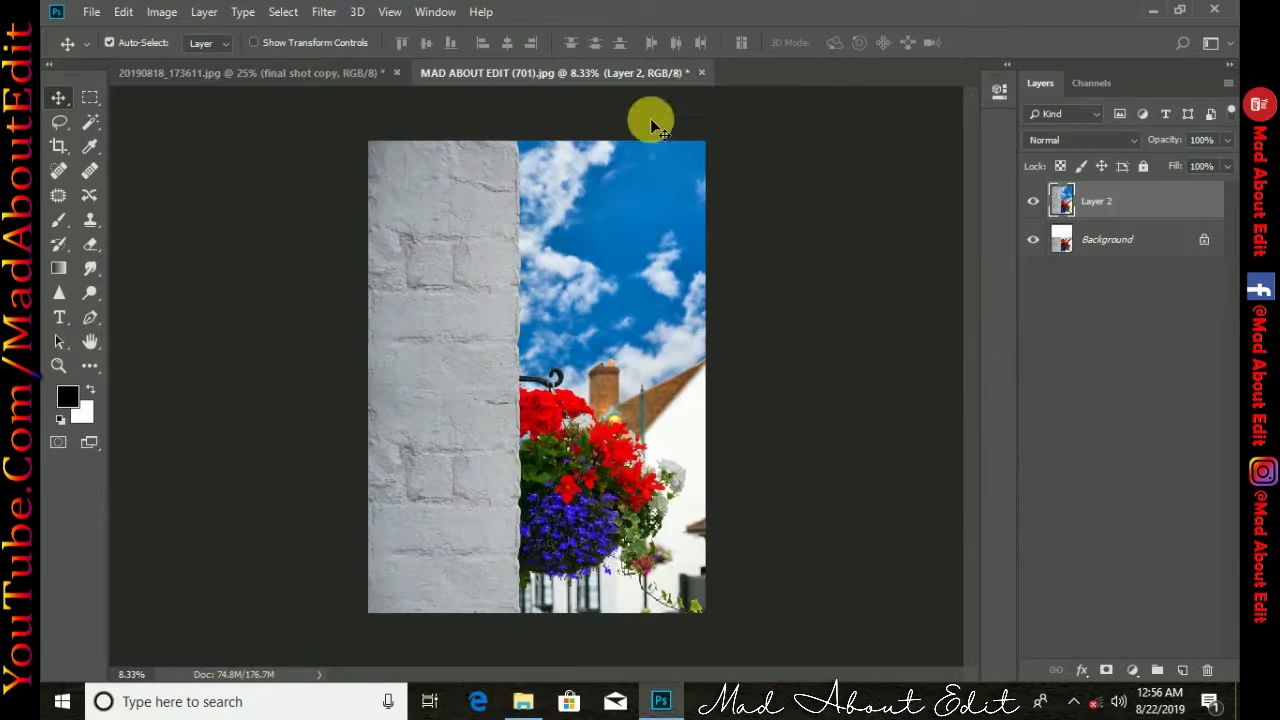
click(701, 73)
click(607, 264)
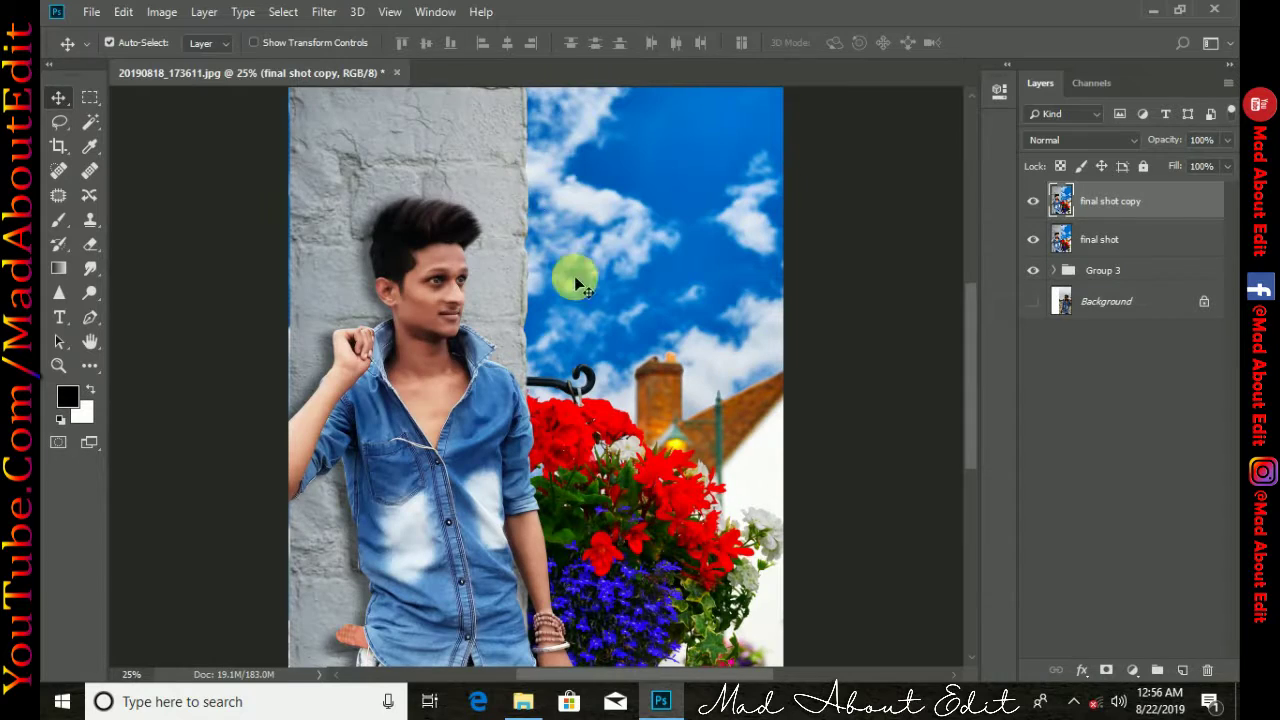
click(325, 12)
In Camera Raw, lower highlights to -58 and lift the blacks slightly
click(345, 126)
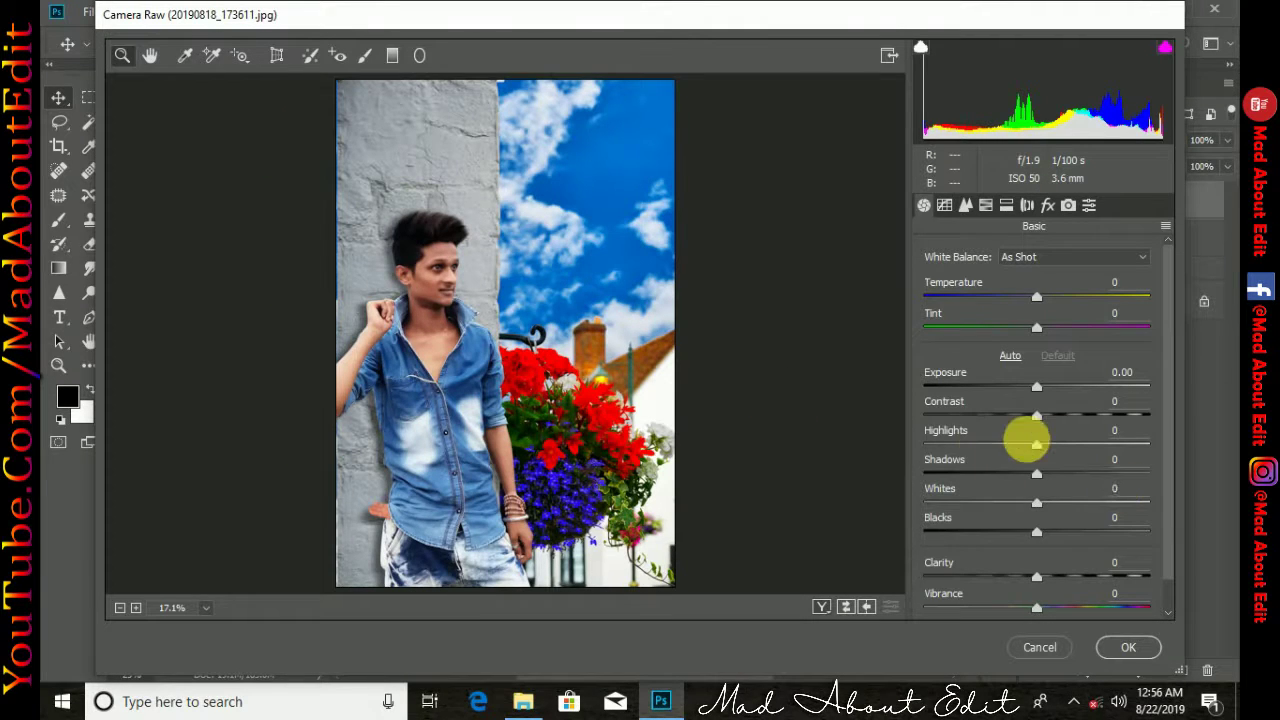
drag(1034, 442, 970, 445)
click(1036, 473)
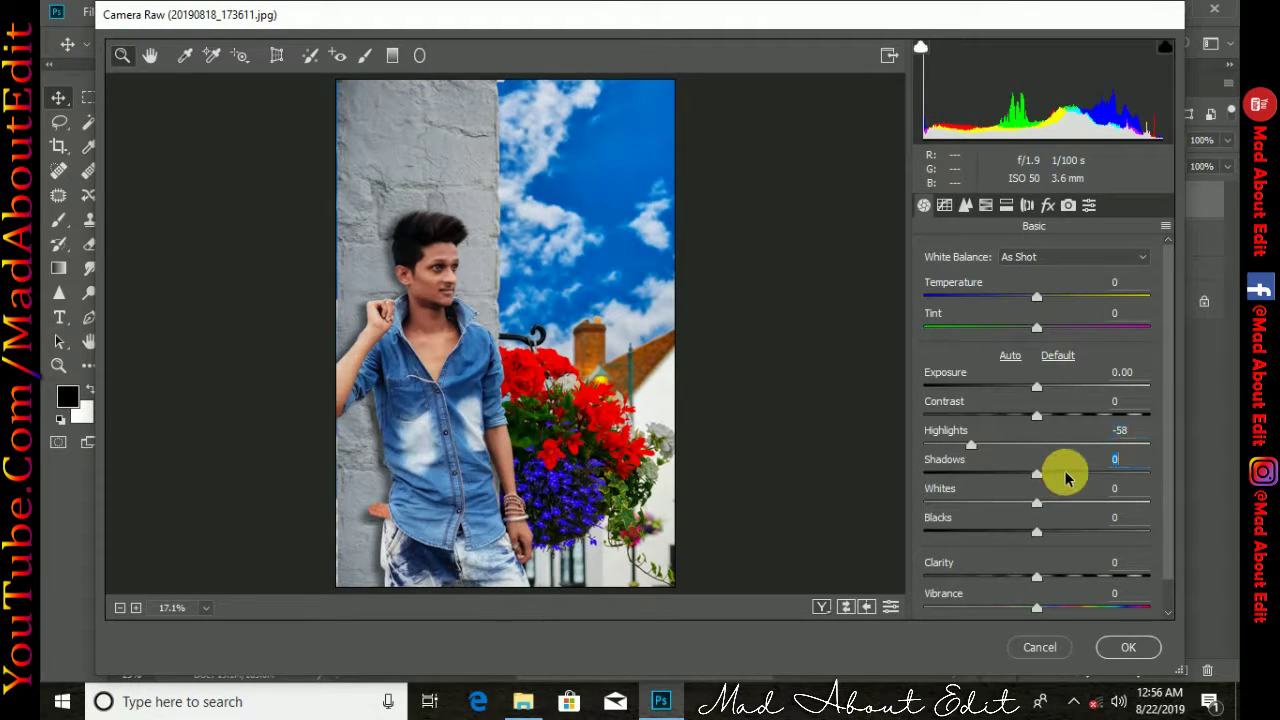
drag(1036, 531, 1058, 533)
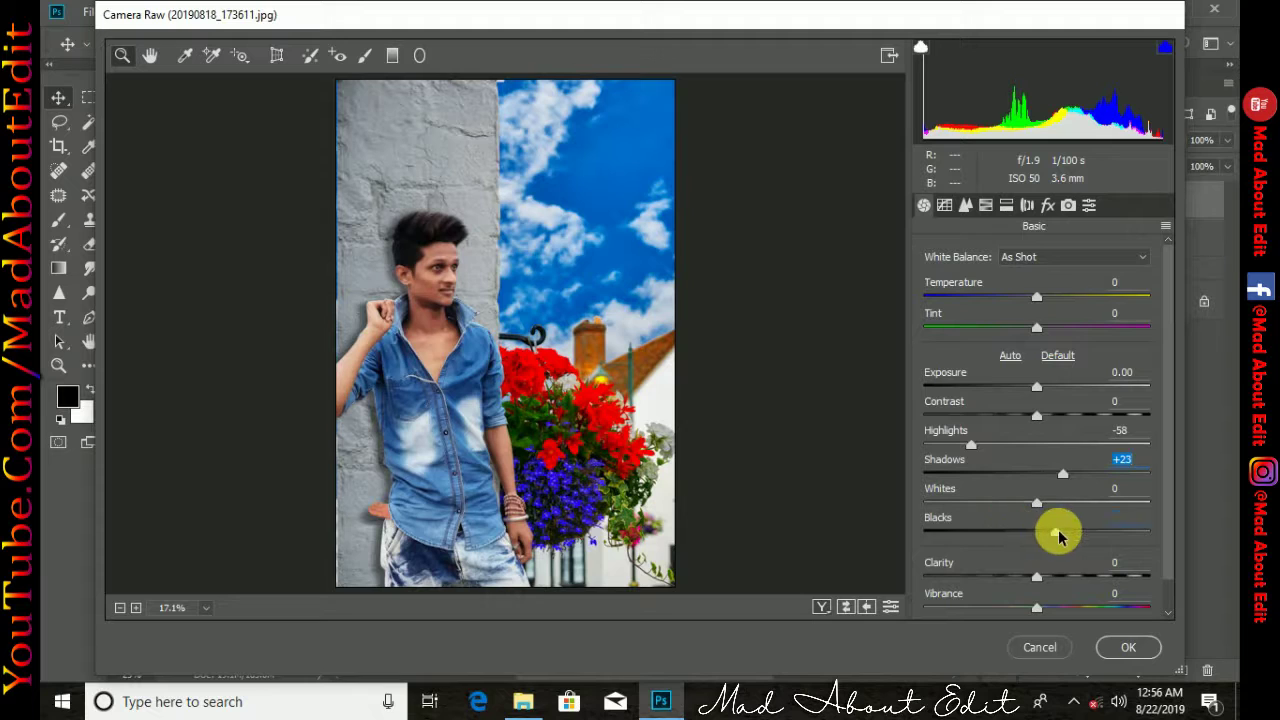
scroll(1043, 540, down, 1)
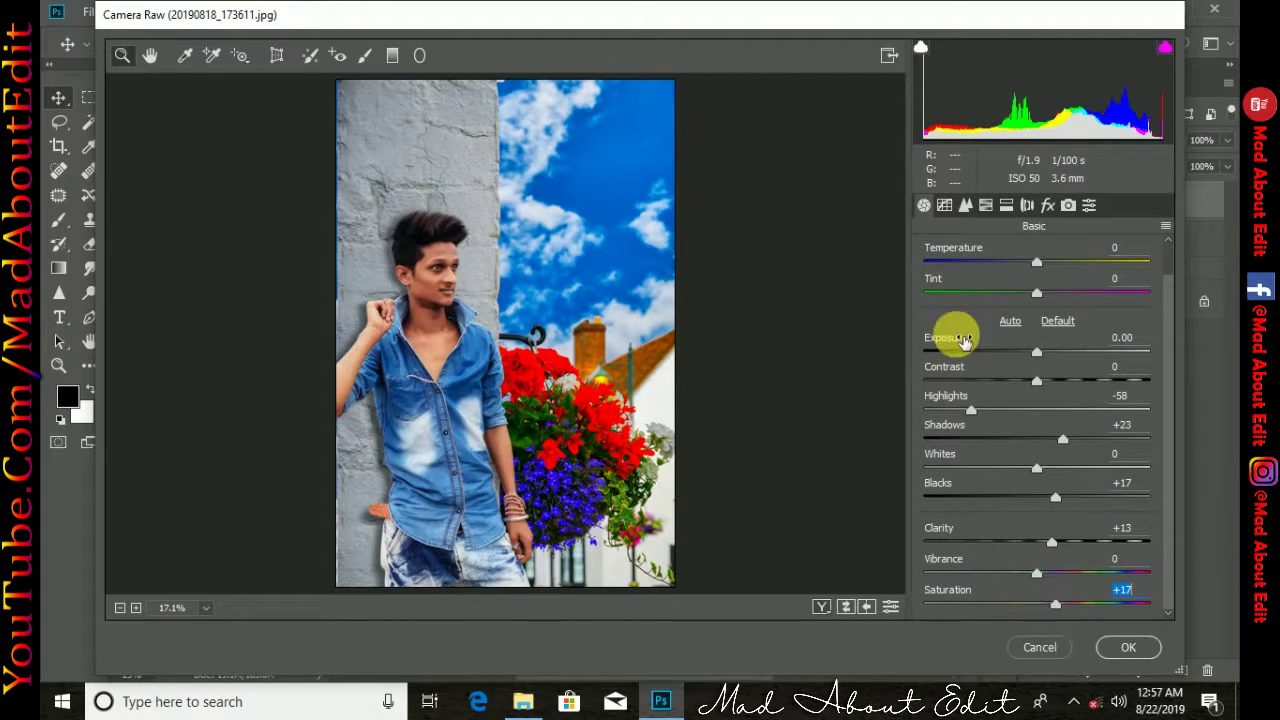
Adjust HSL hues: orange to +10, shift greens, and reset blue hue to default
click(966, 207)
click(968, 208)
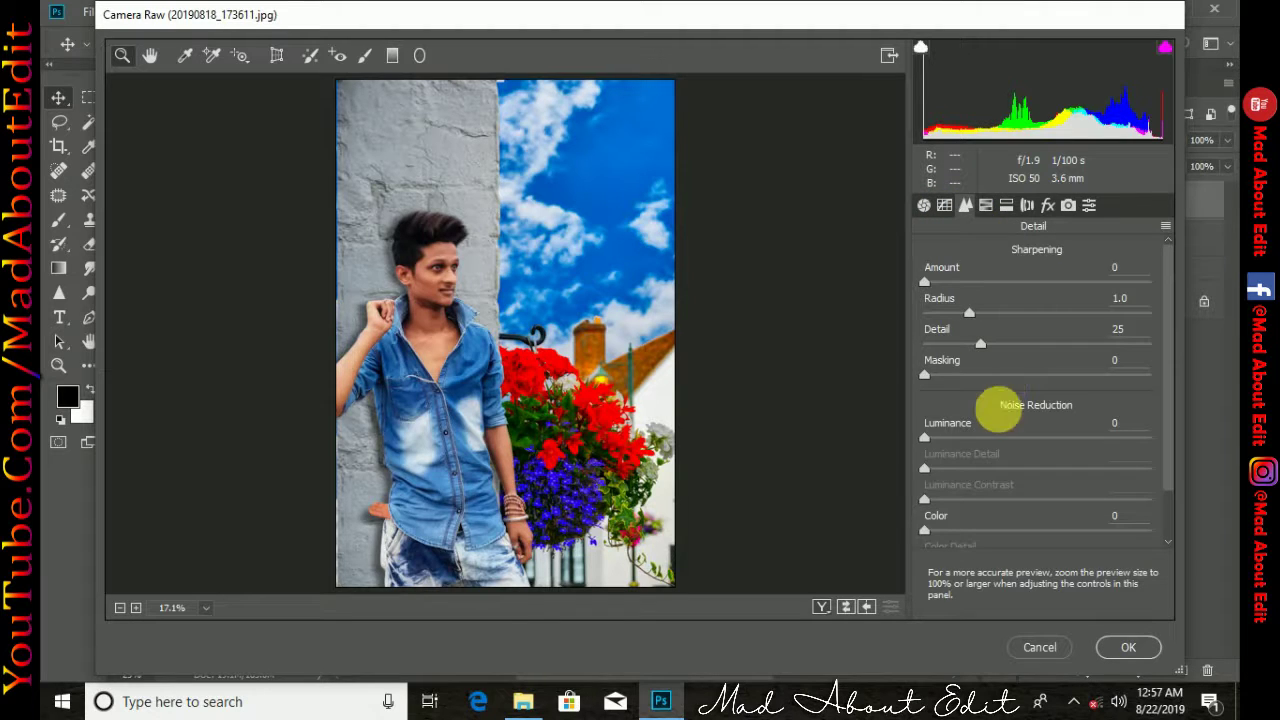
click(986, 207)
mouse_move(1025, 508)
mouse_down()
mouse_move(1012, 508)
mouse_move(1074, 508)
mouse_move(1058, 509)
mouse_up()
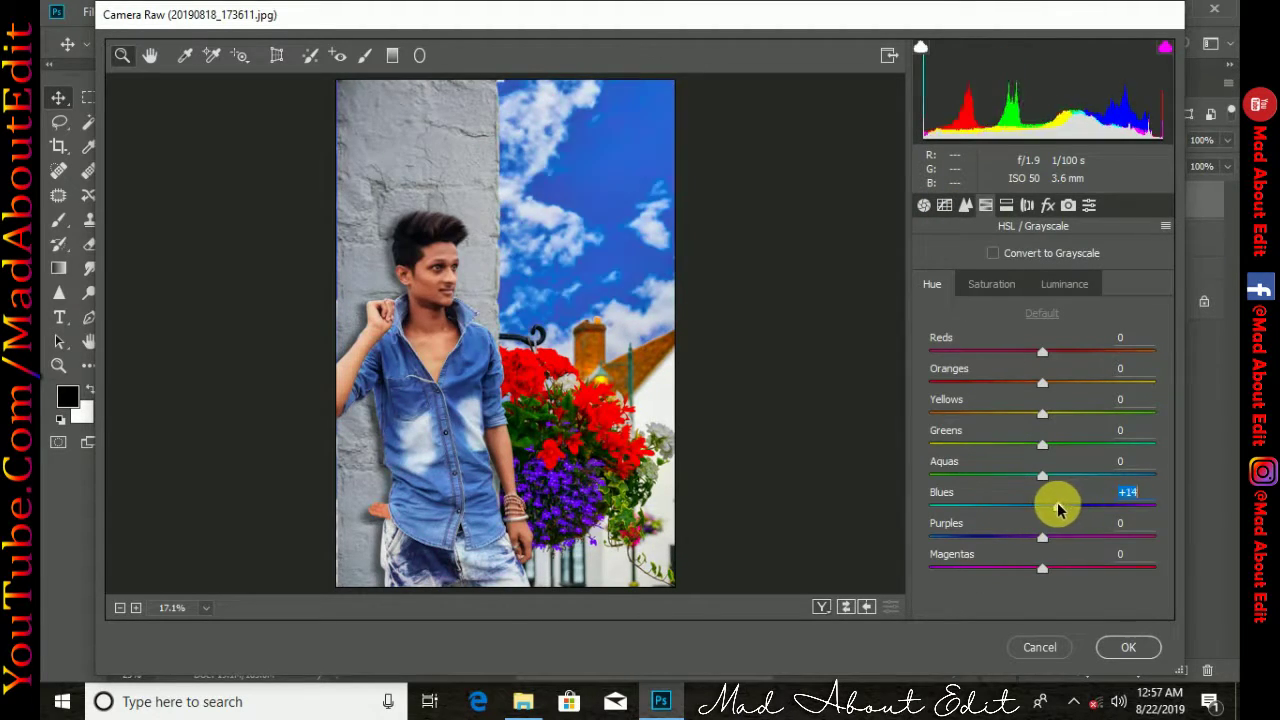
double_click(1058, 506)
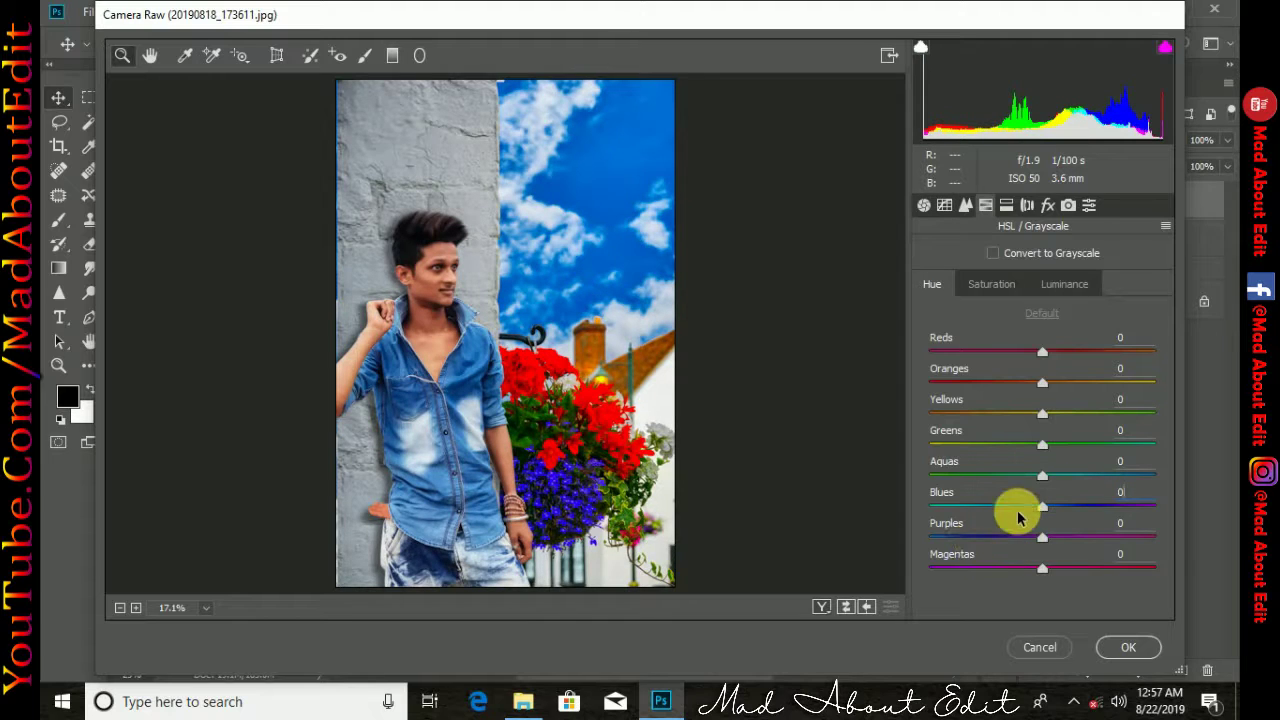
drag(1063, 393, 1089, 382)
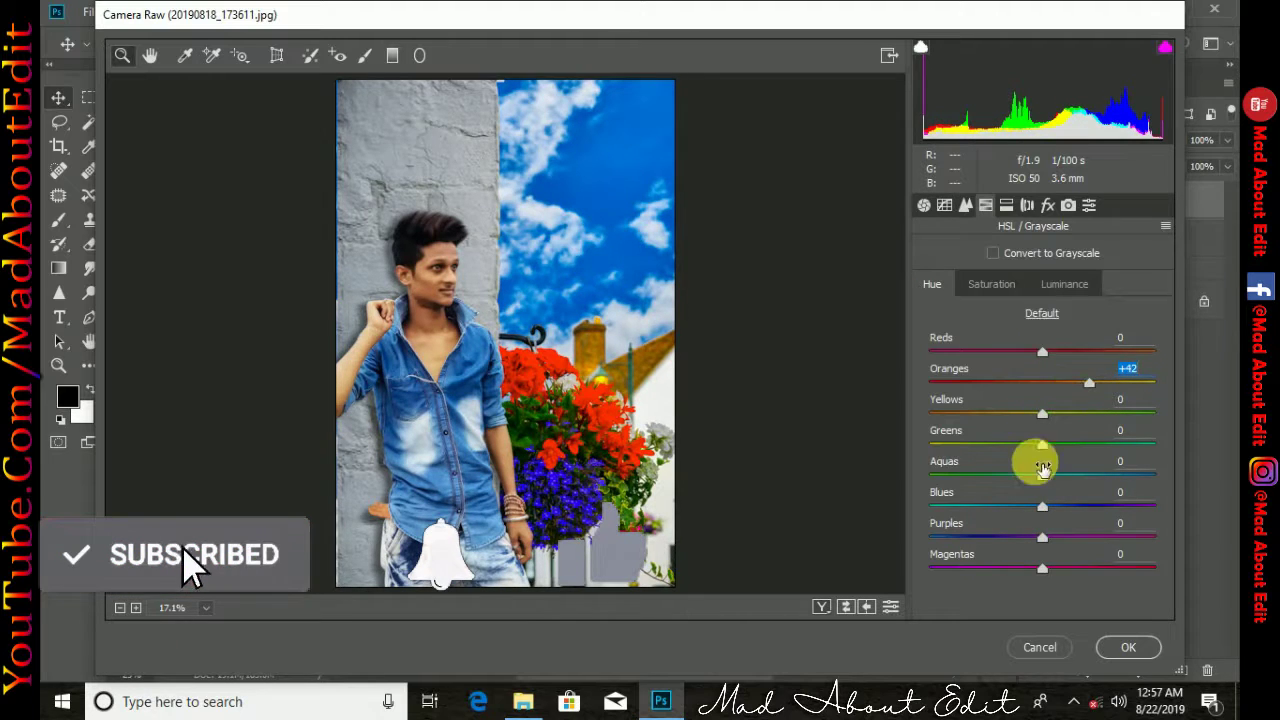
mouse_move(1031, 452)
mouse_down()
mouse_move(992, 444)
mouse_move(1005, 420)
mouse_up()
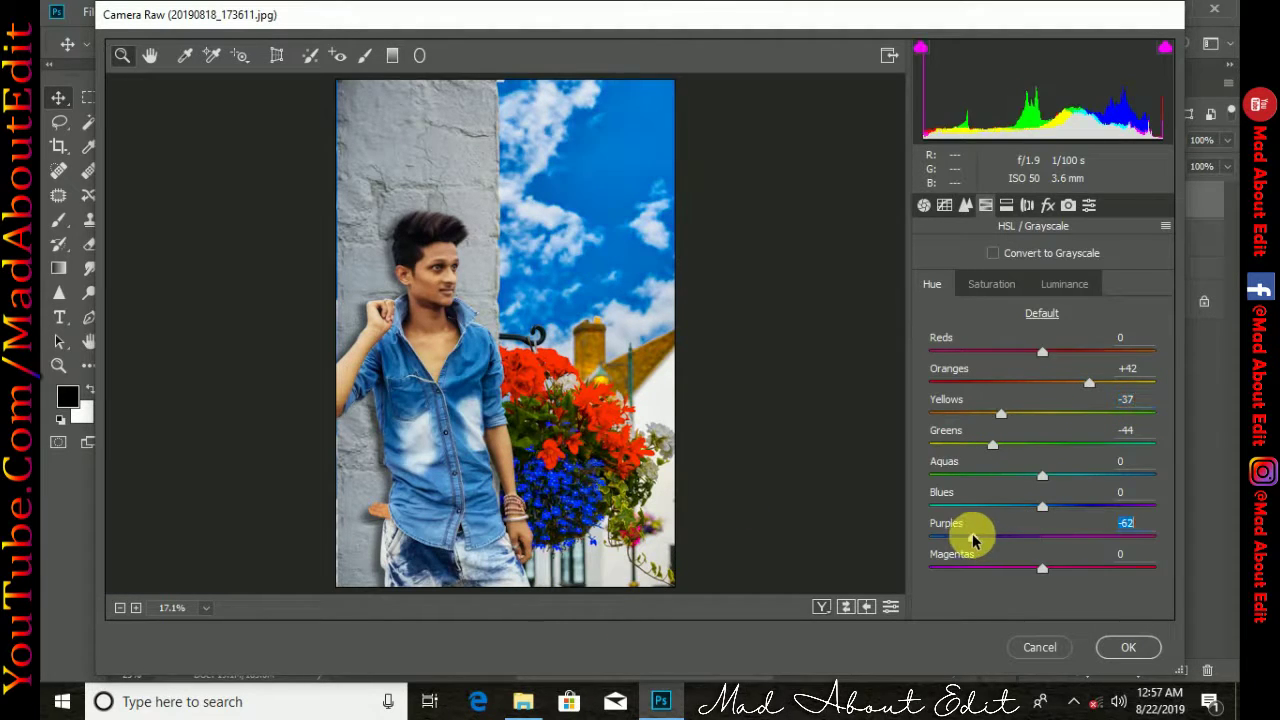
drag(1089, 382, 1053, 382)
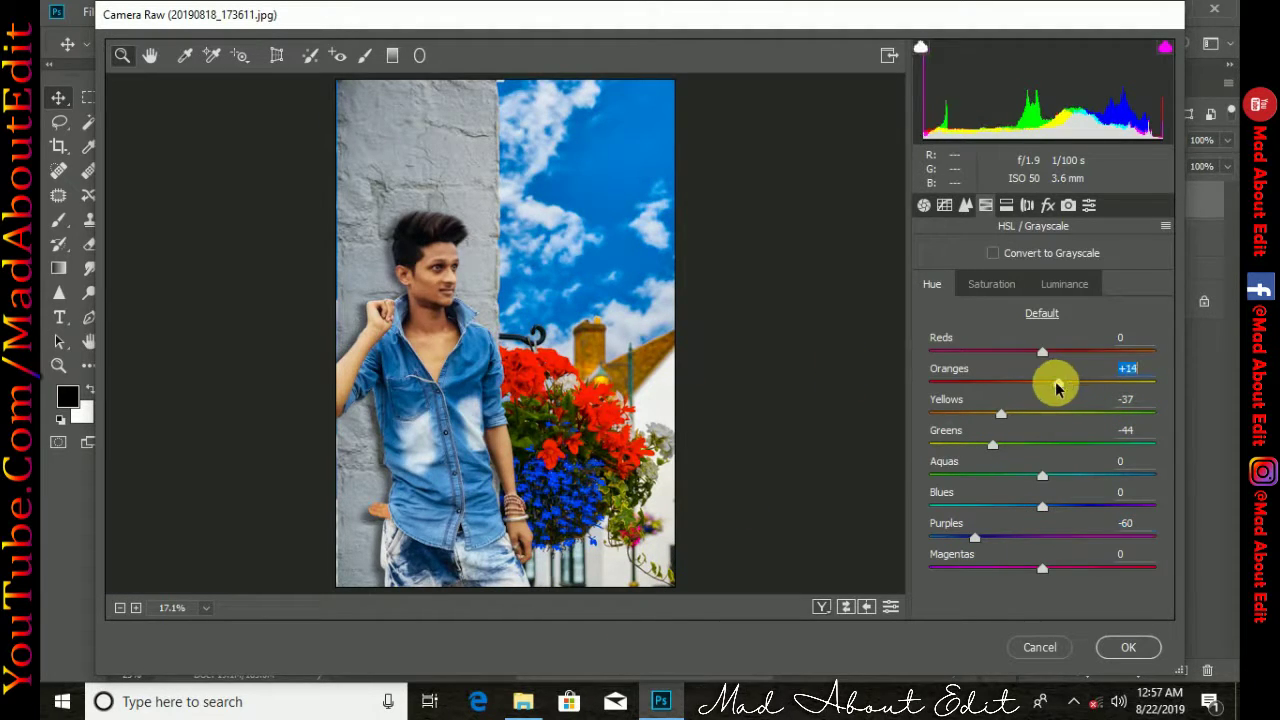
Slightly desaturate the reds and boost the blue saturation
click(1005, 288)
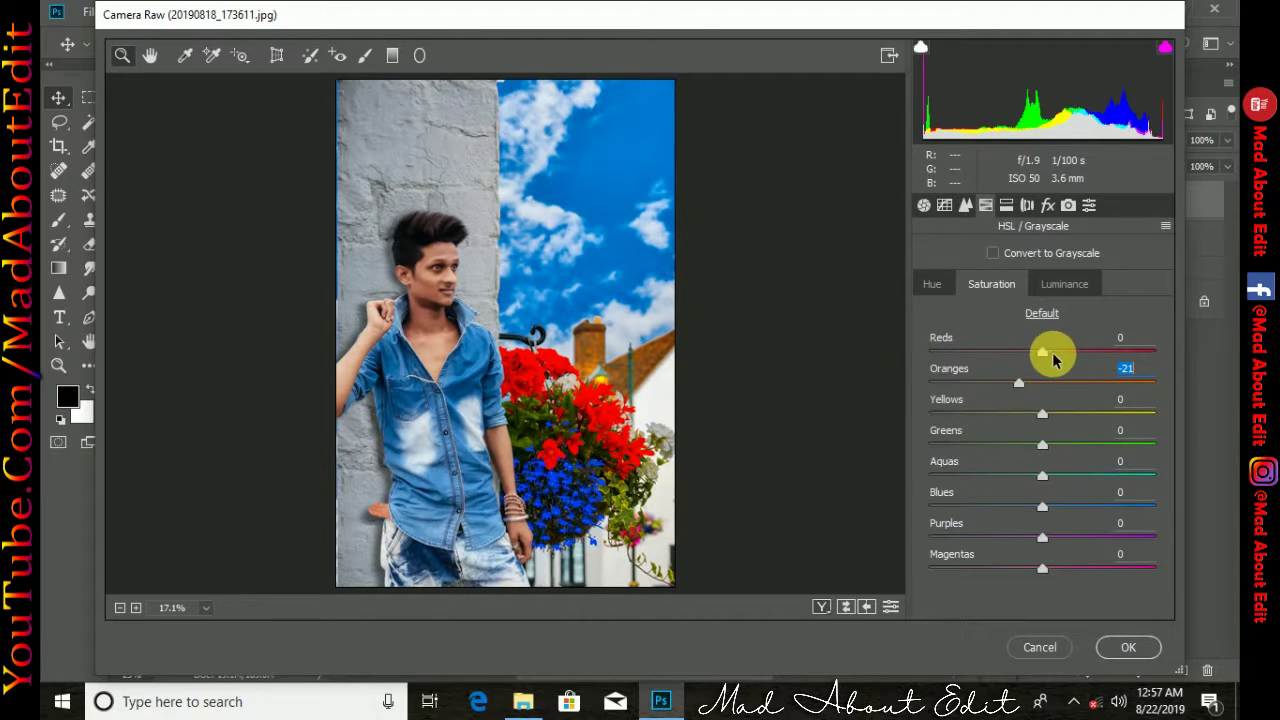
drag(1032, 358, 1029, 358)
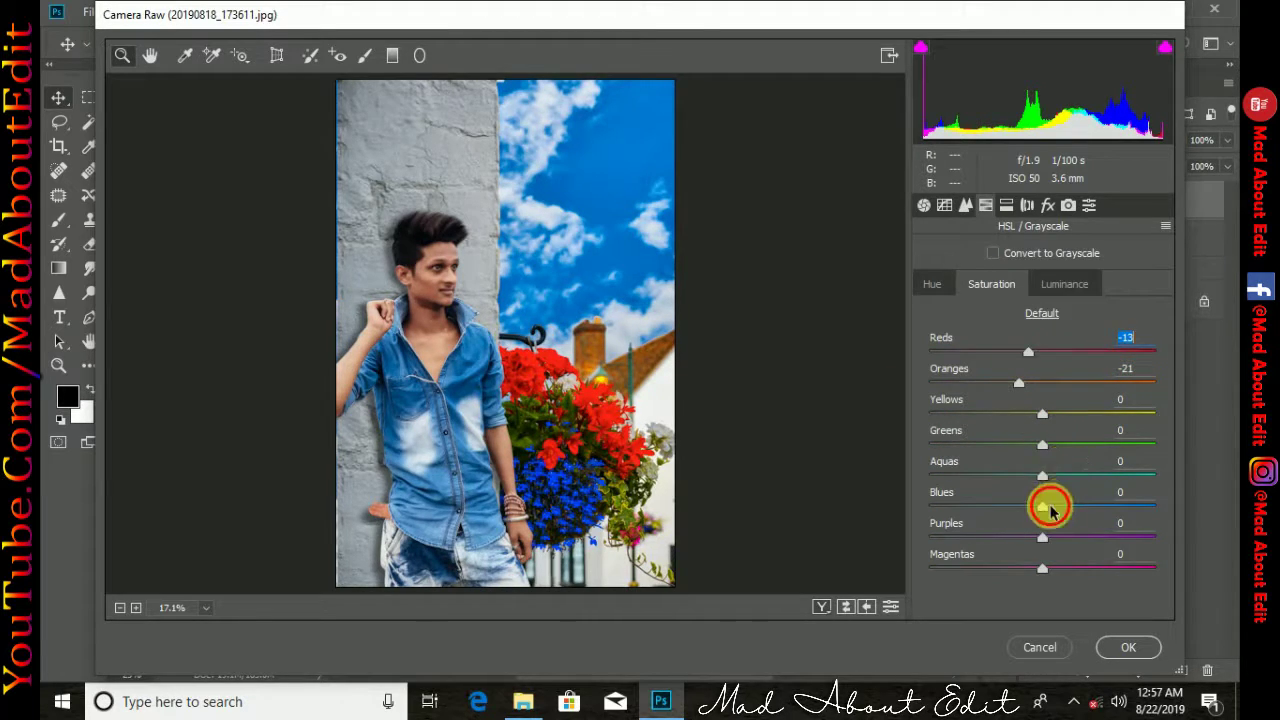
mouse_move(1049, 509)
mouse_down()
mouse_move(1077, 508)
mouse_move(1066, 476)
mouse_up()
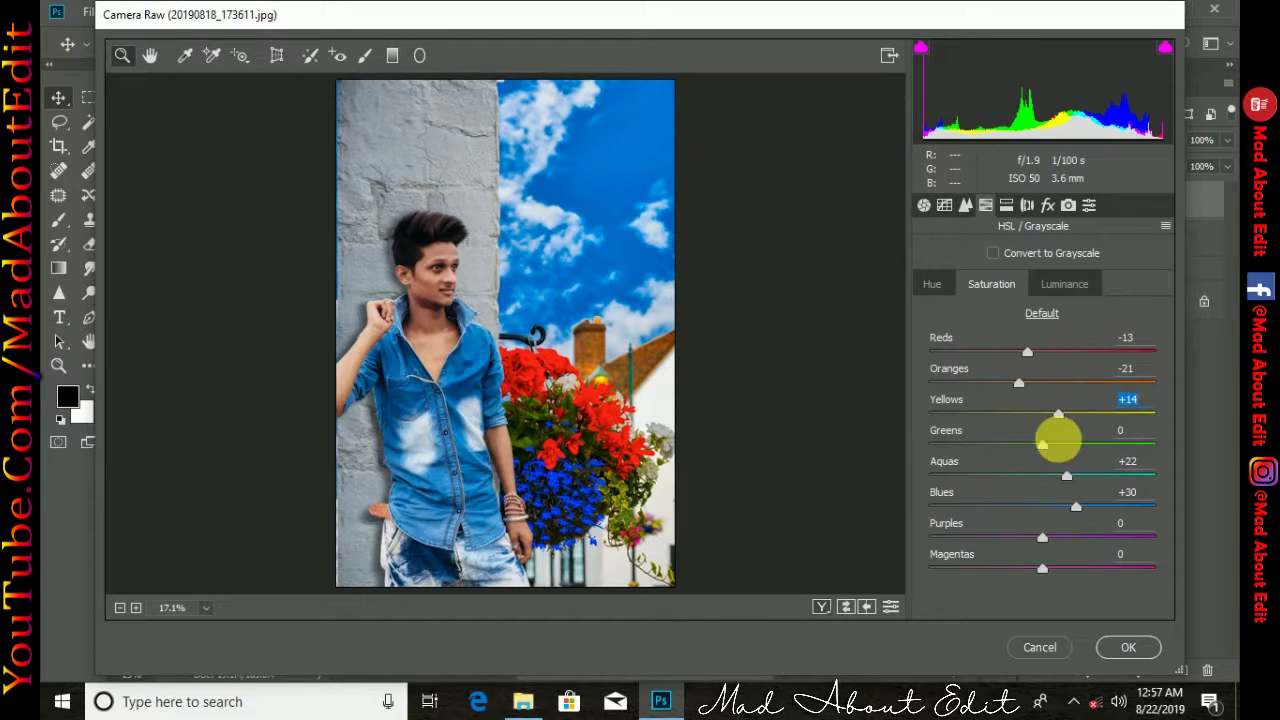
Adjust luminance: darken blues, brighten oranges slightly, and darken greens to -34
click(1080, 290)
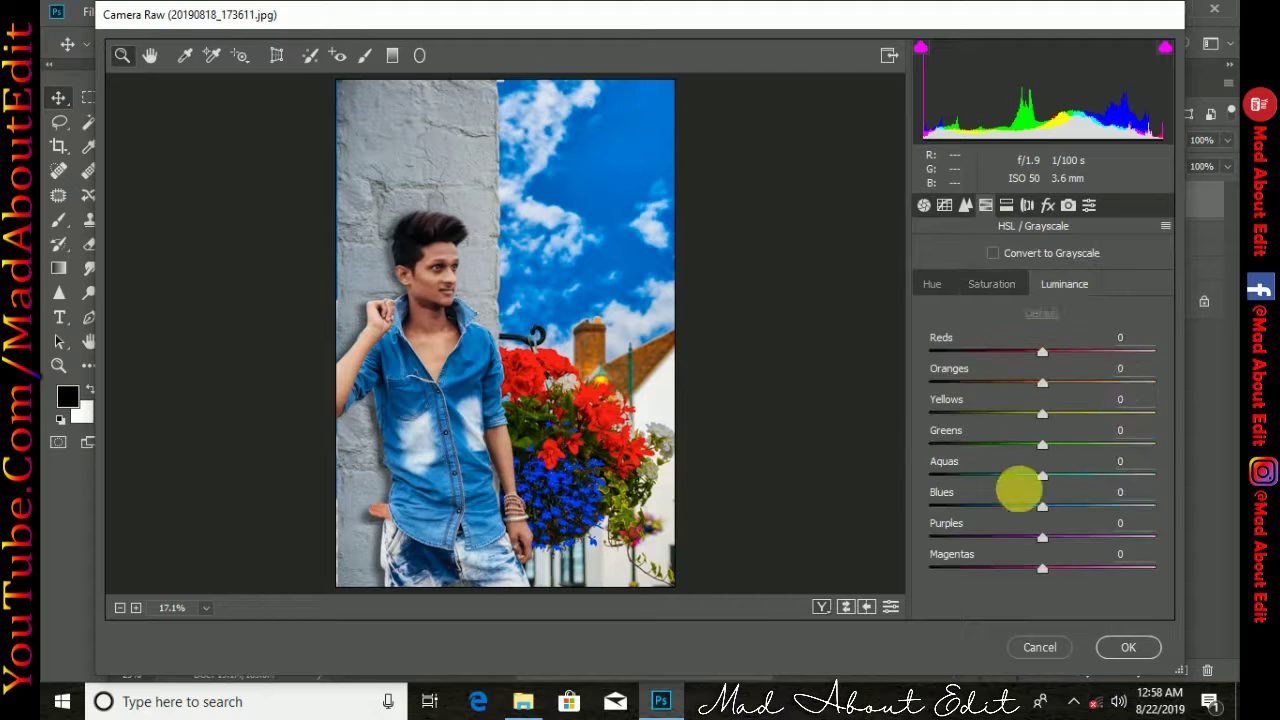
drag(1005, 500, 1012, 506)
drag(1046, 380, 1021, 352)
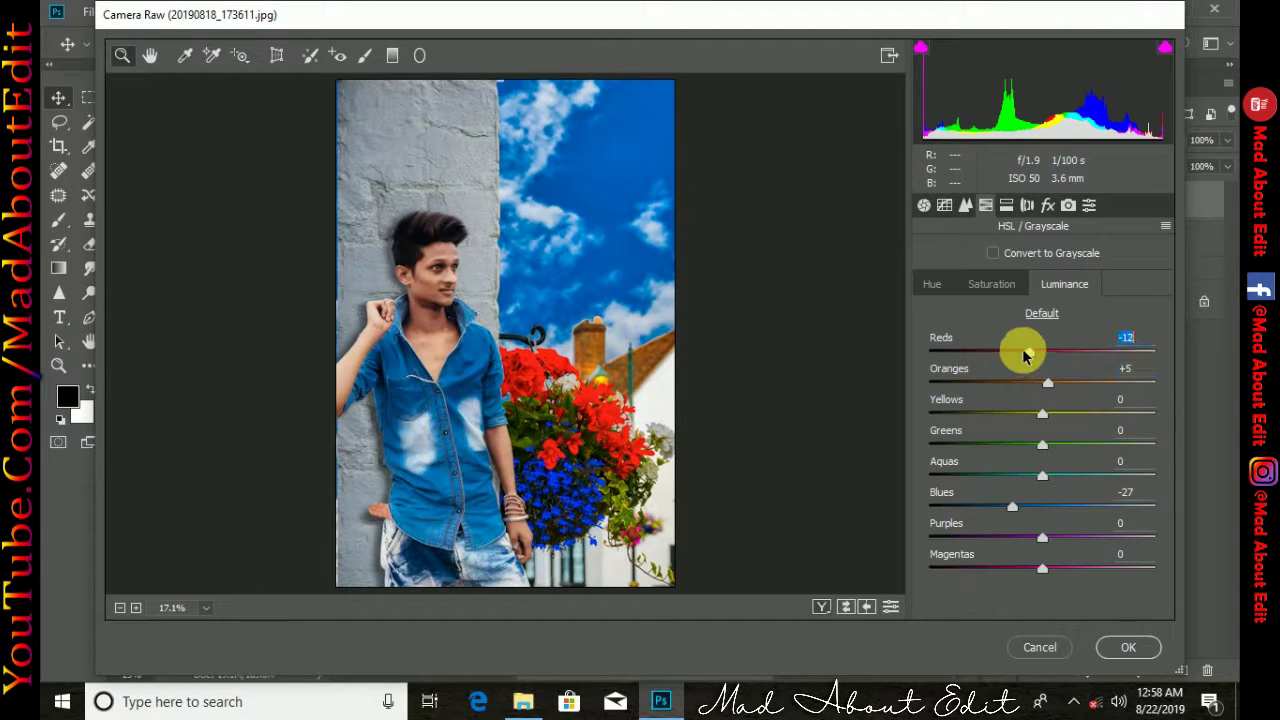
click(1005, 446)
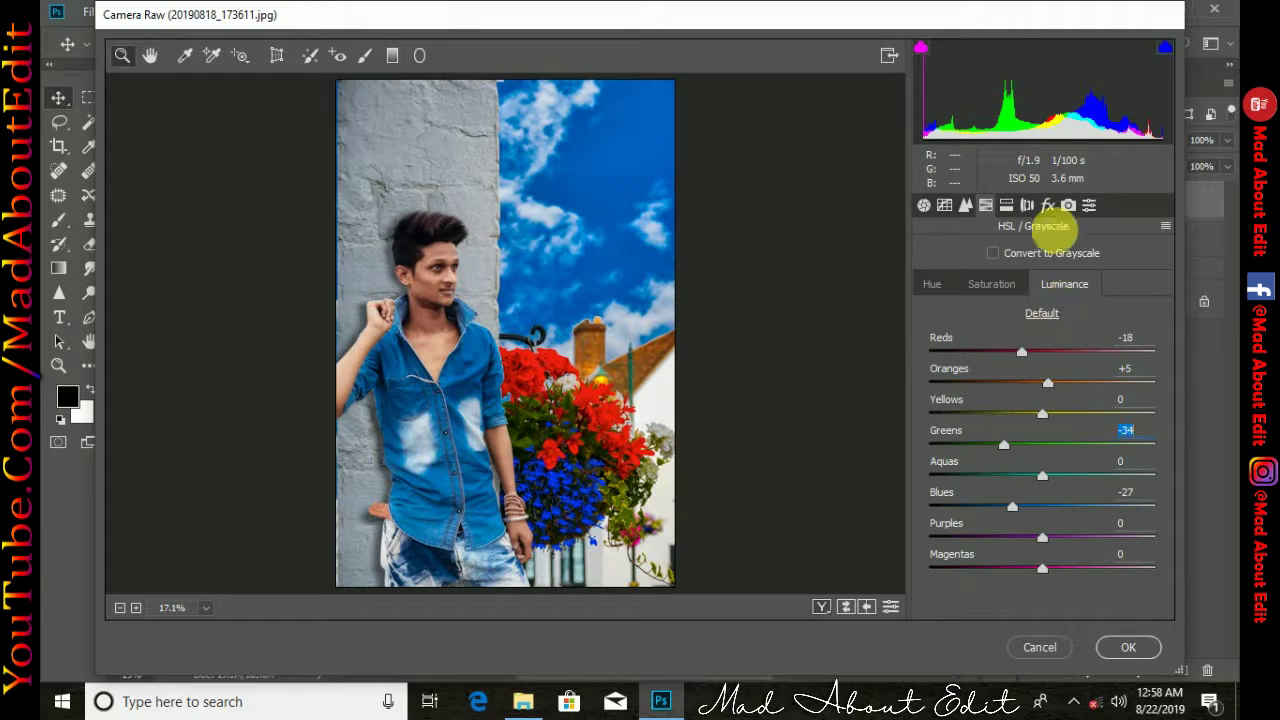
Add a slight dark post-crop vignette in the Effects settings
click(1047, 205)
click(1068, 205)
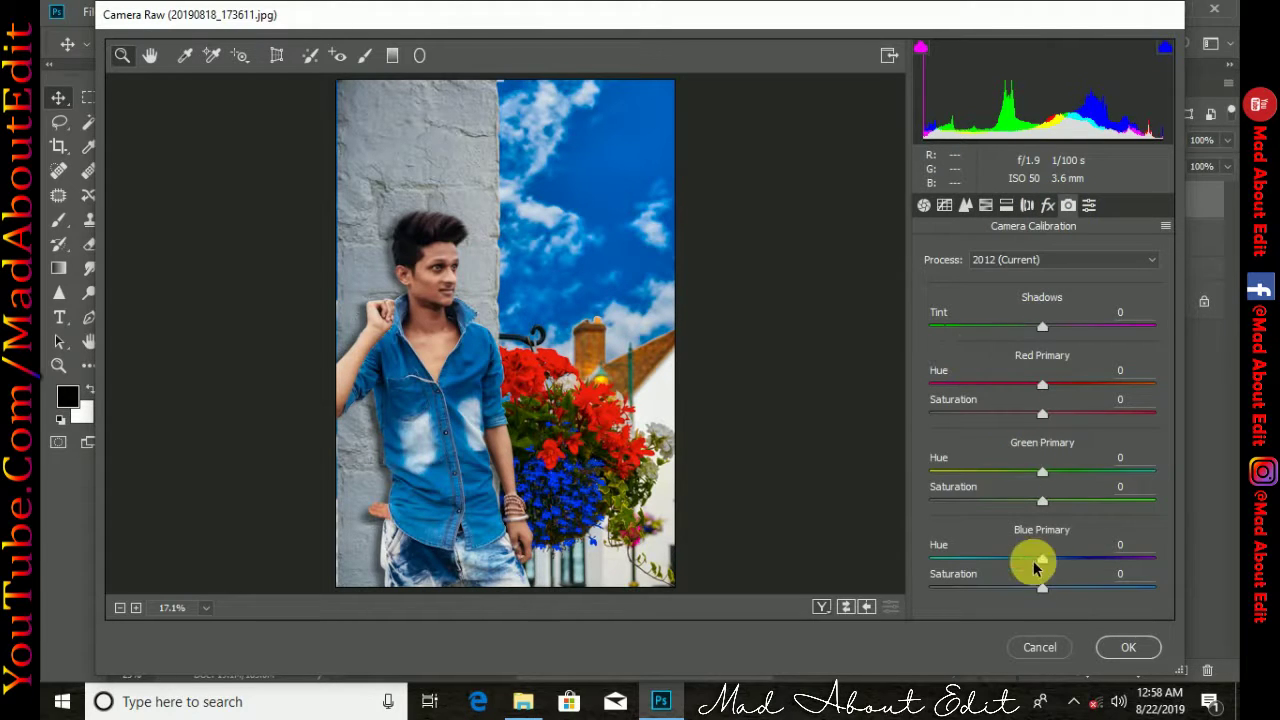
click(1047, 205)
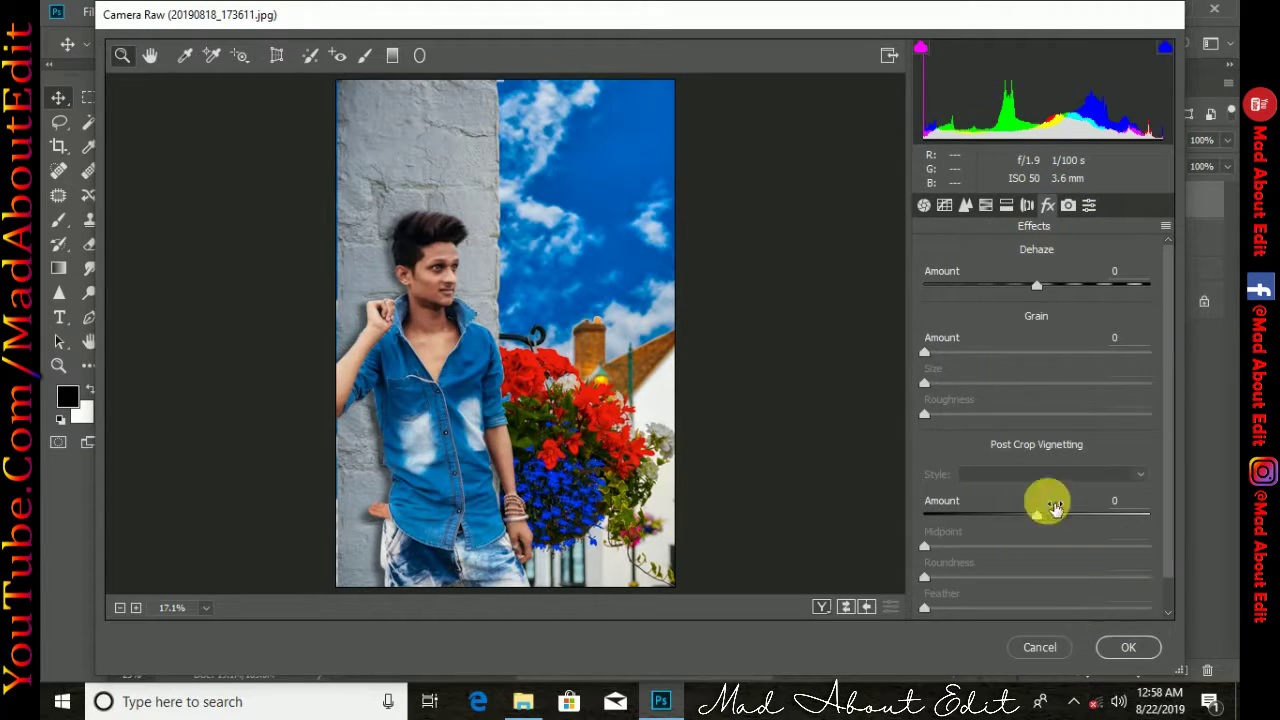
drag(1035, 517, 1032, 517)
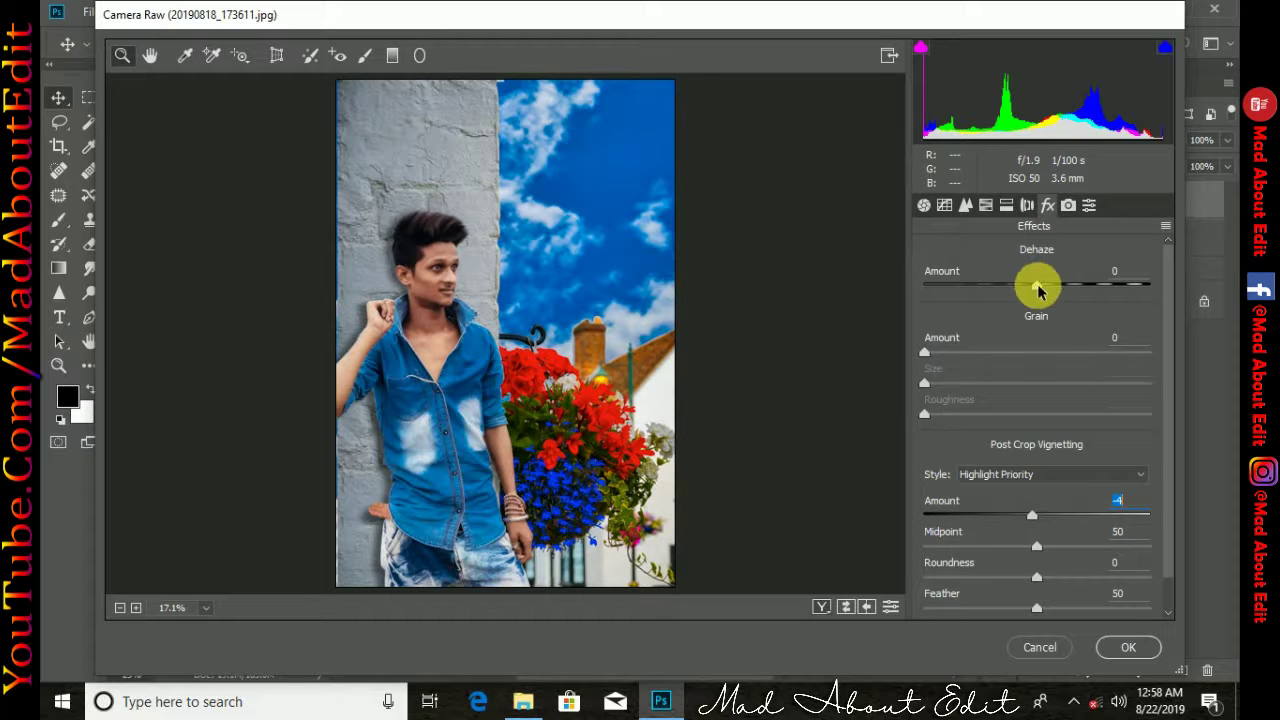
key(Return)
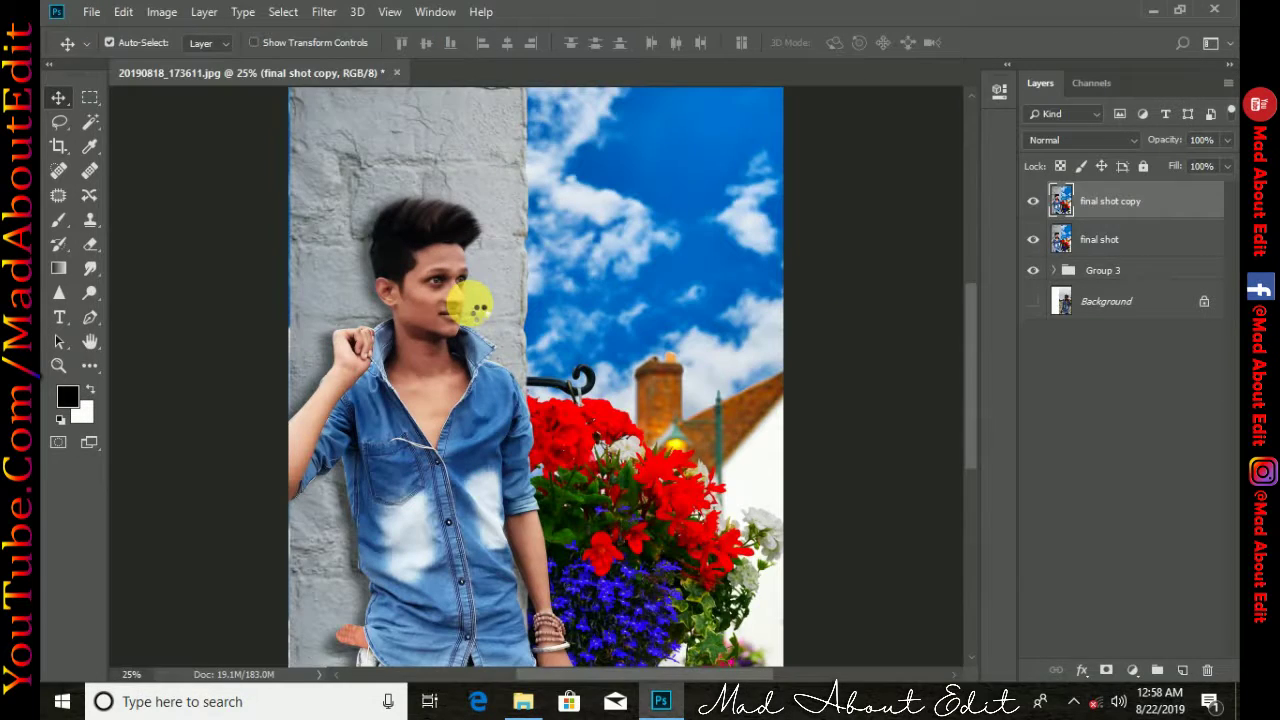